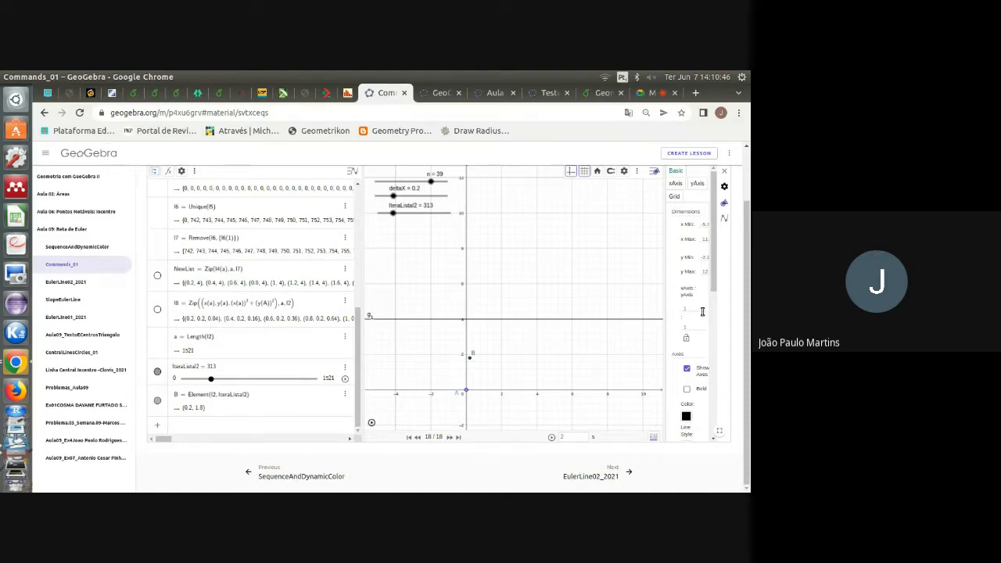
Close the graphics settings sidebar in the Commands_01 activity.
scroll(733, 315, up, 1)
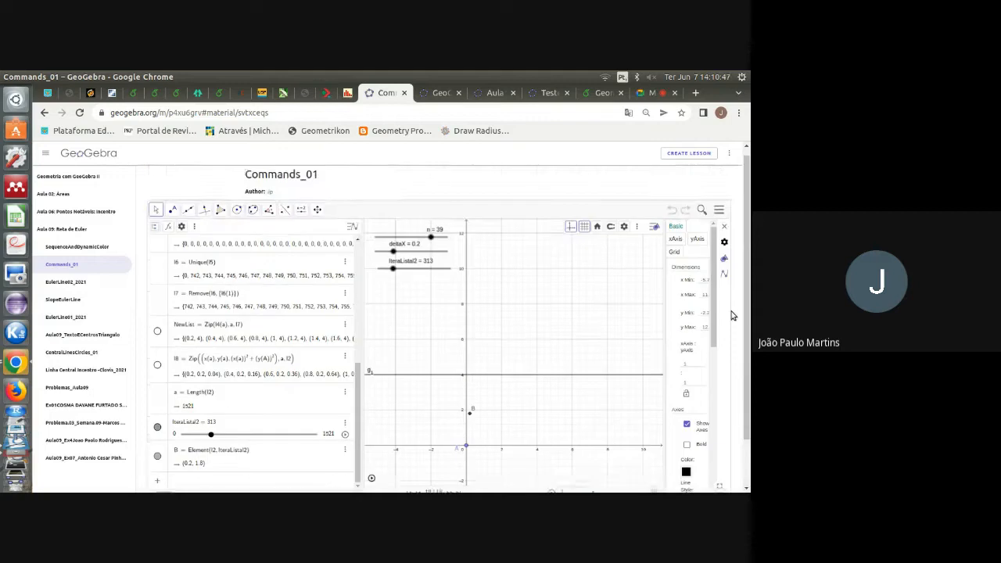
click(725, 235)
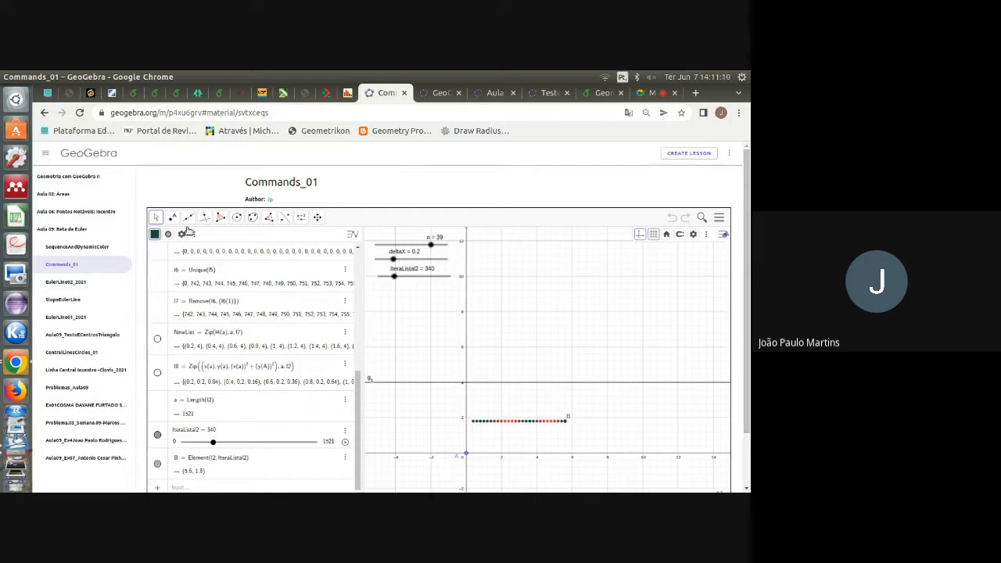
Copy the Commands_01 activity's link and send it to everyone in the Google Meet call chat.
click(280, 113)
key(ctrl+c)
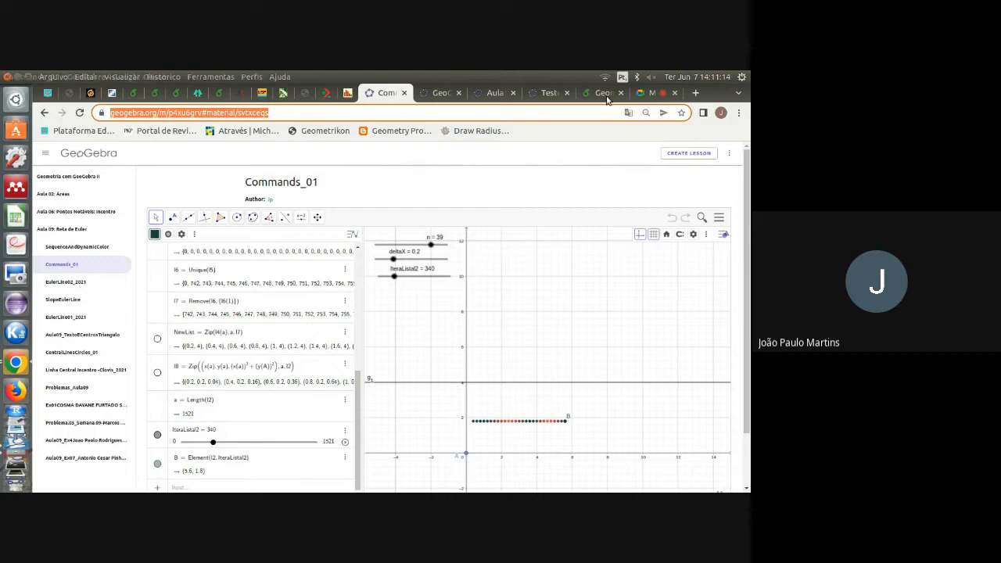
click(647, 95)
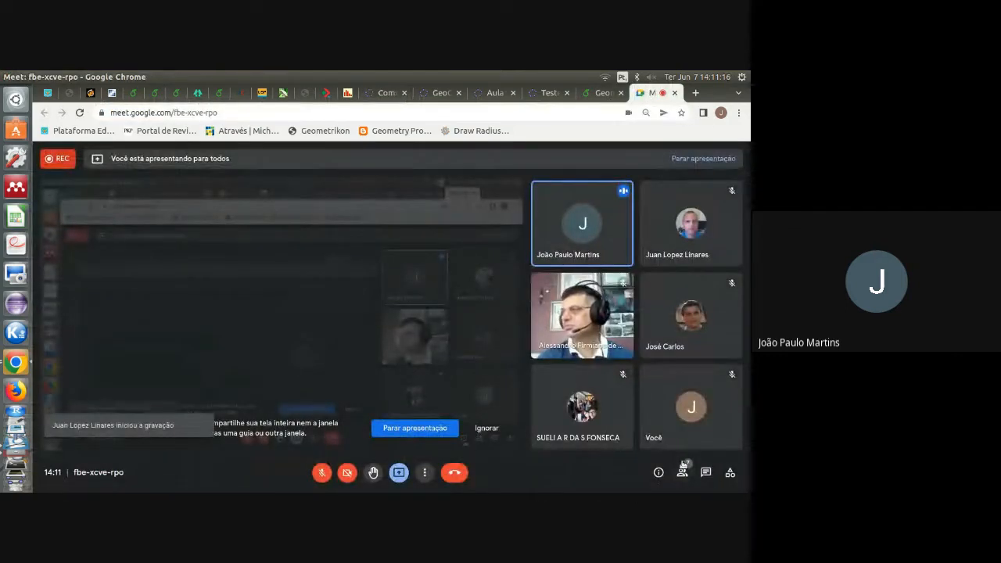
click(706, 473)
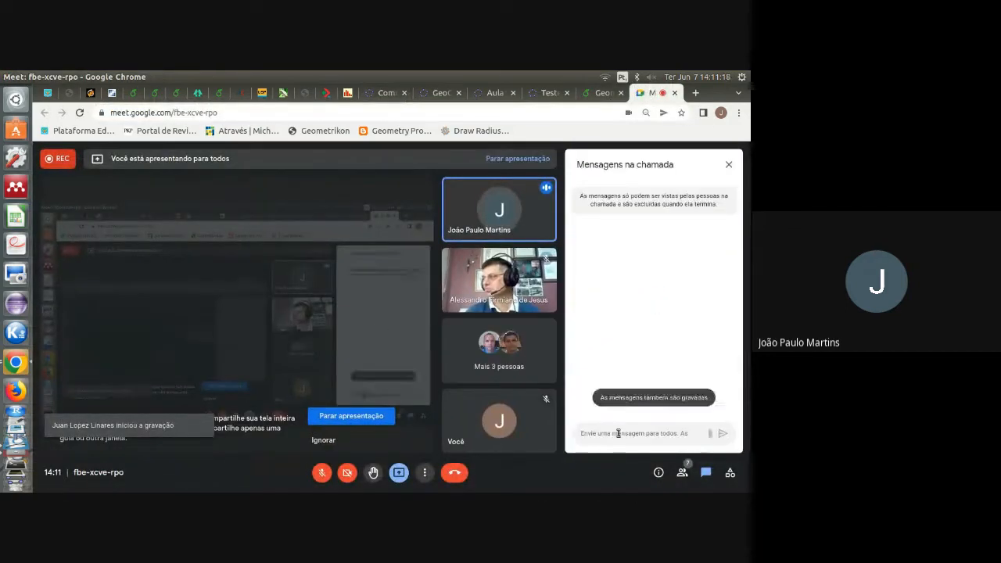
key(ctrl+v)
key(Return)
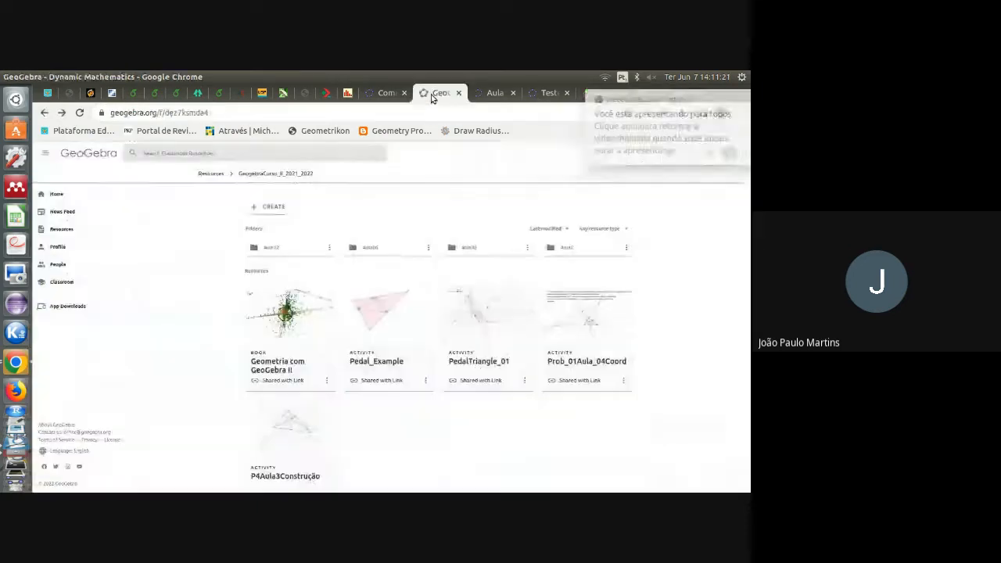
Return to the Commands_01 activity and review the definitions of lists l1 (Sequence) and l2 (Flatten) in the algebra view.
click(440, 93)
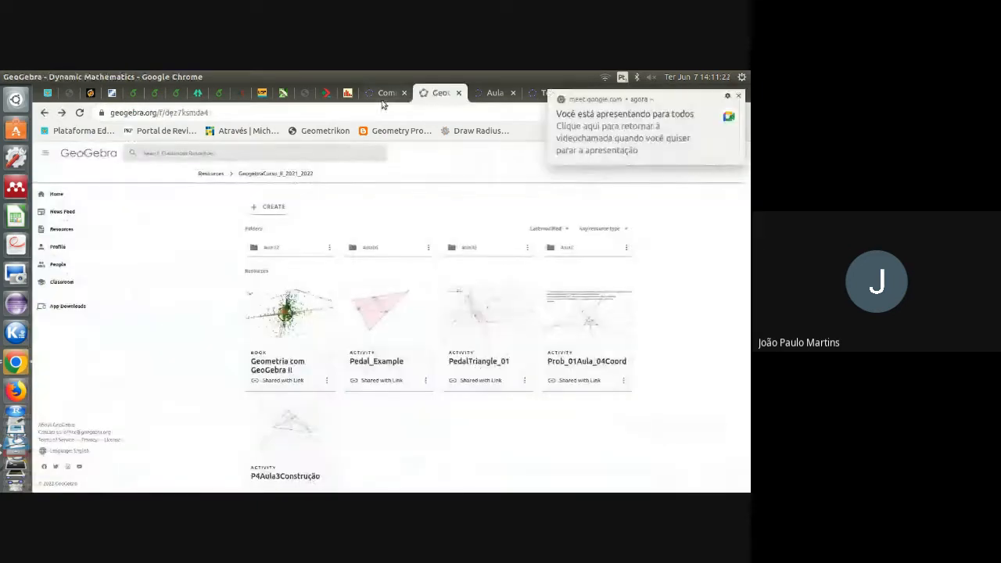
click(379, 93)
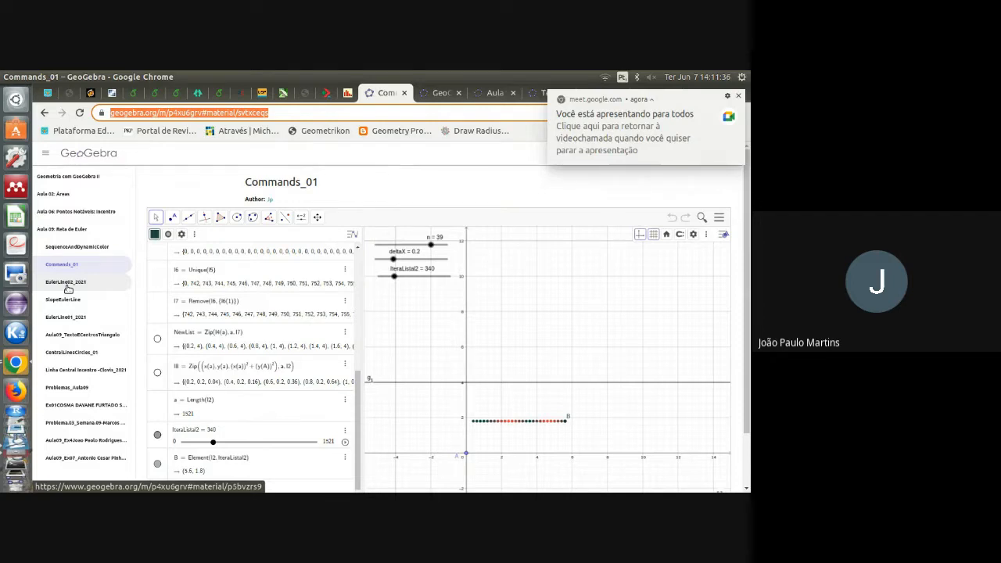
scroll(242, 395, up, 10)
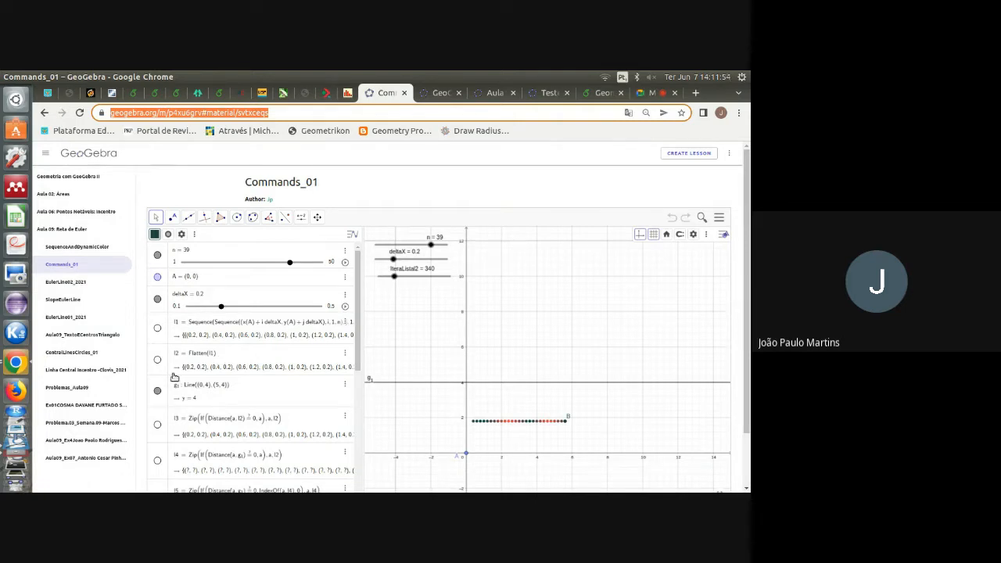
click(167, 337)
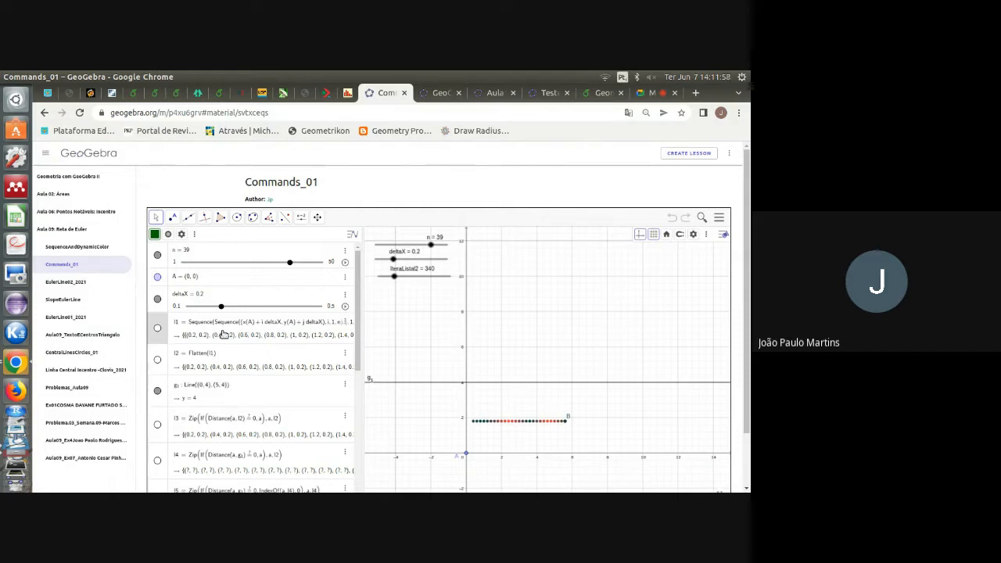
scroll(223, 335, down, 2)
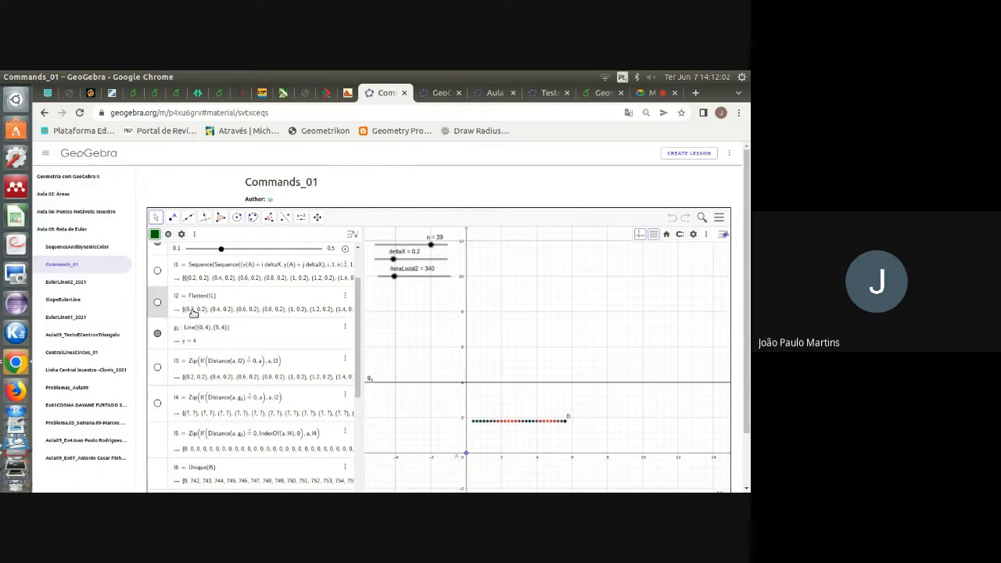
Switch to the Overleaf document to check the list command instructions in the Reta de Euler chapter and return to Commands_01.
click(603, 93)
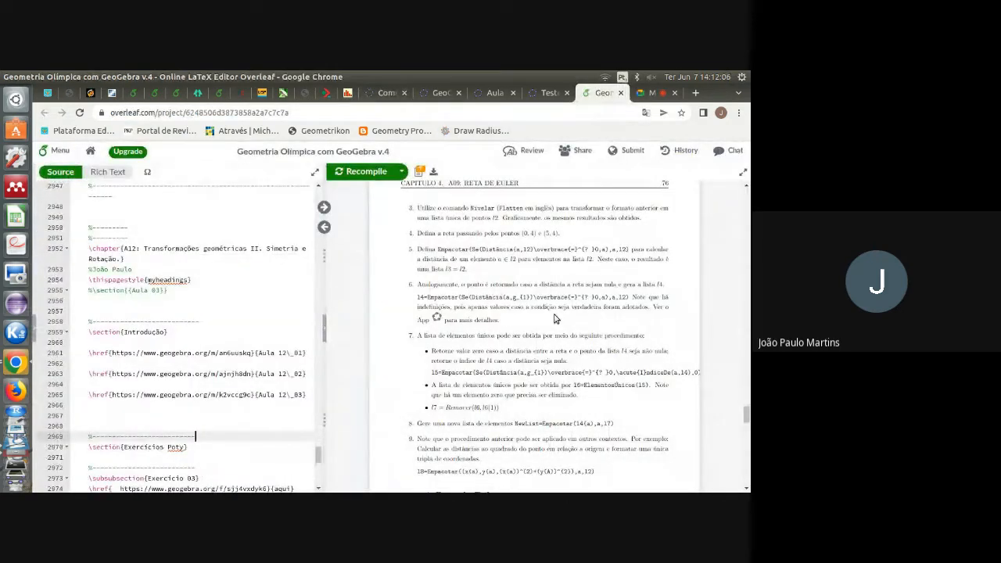
scroll(556, 319, up, 2)
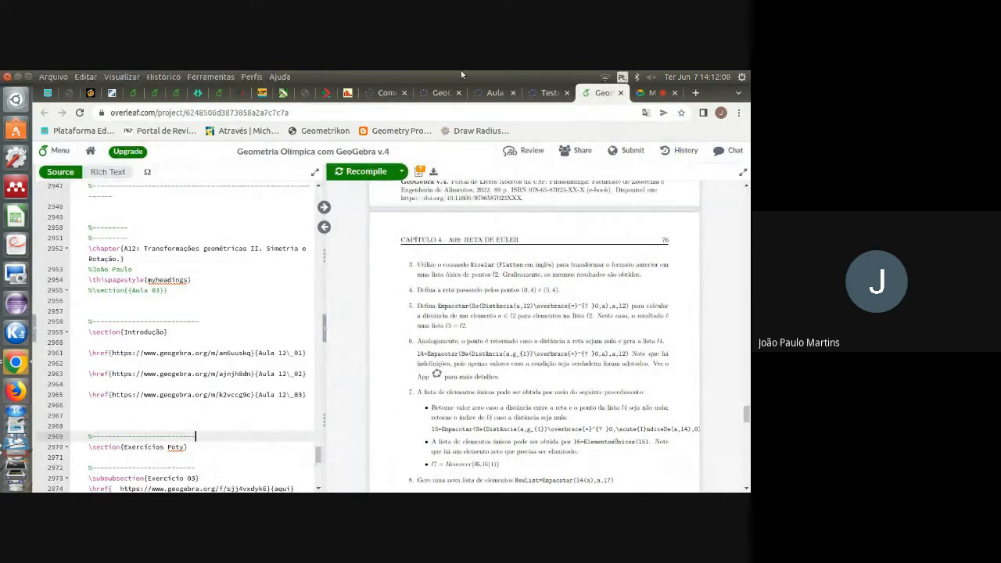
click(429, 94)
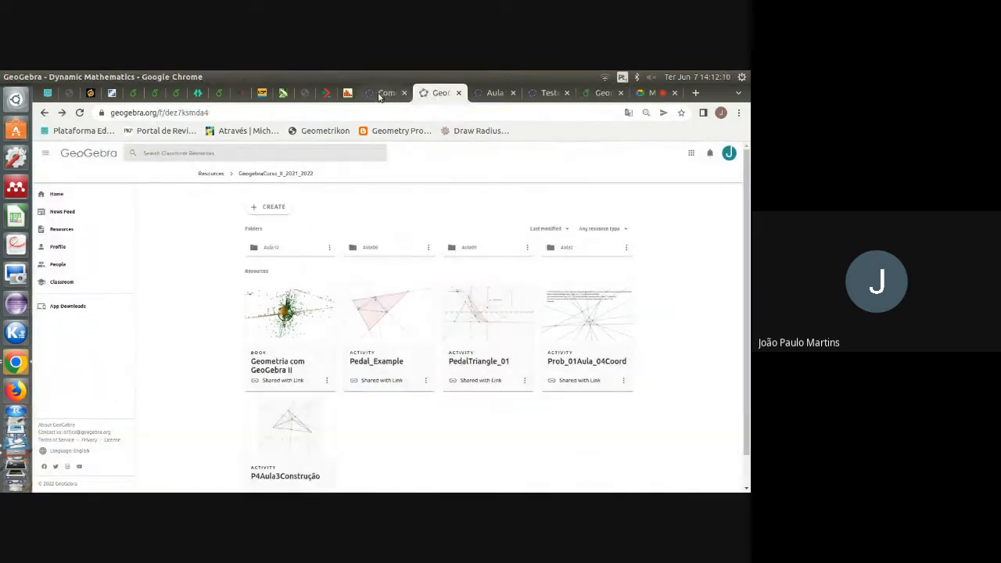
click(380, 94)
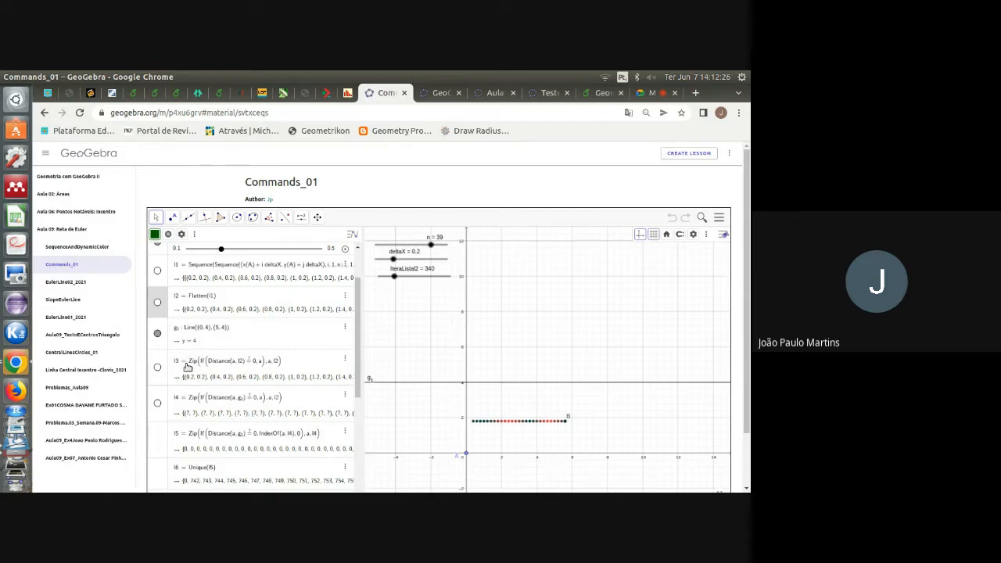
Examine the remaining Commands_01 definitions in the algebra view, from list l3 through l7, NewList and l8 to point B.
scroll(188, 368, down, 5)
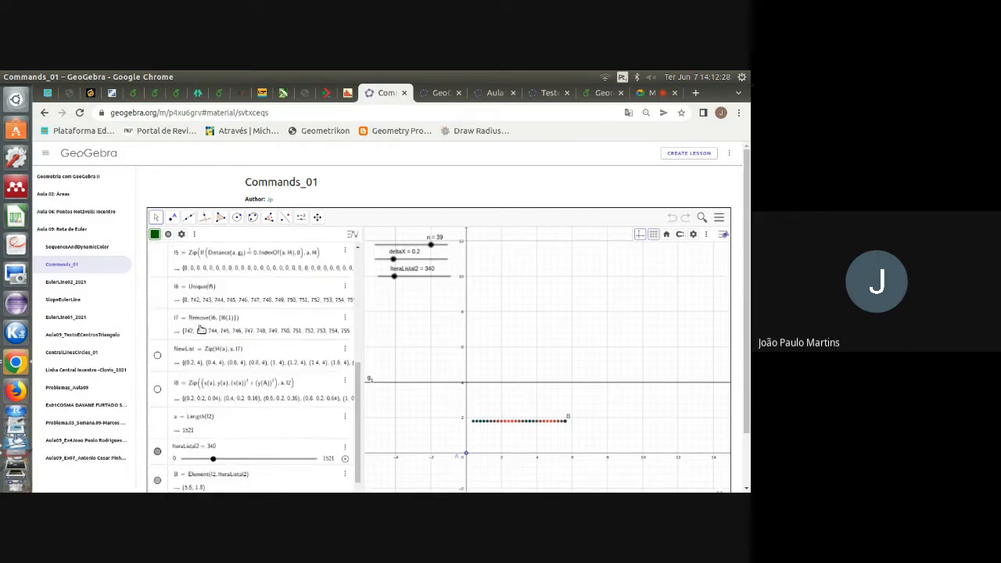
scroll(201, 329, down, 1)
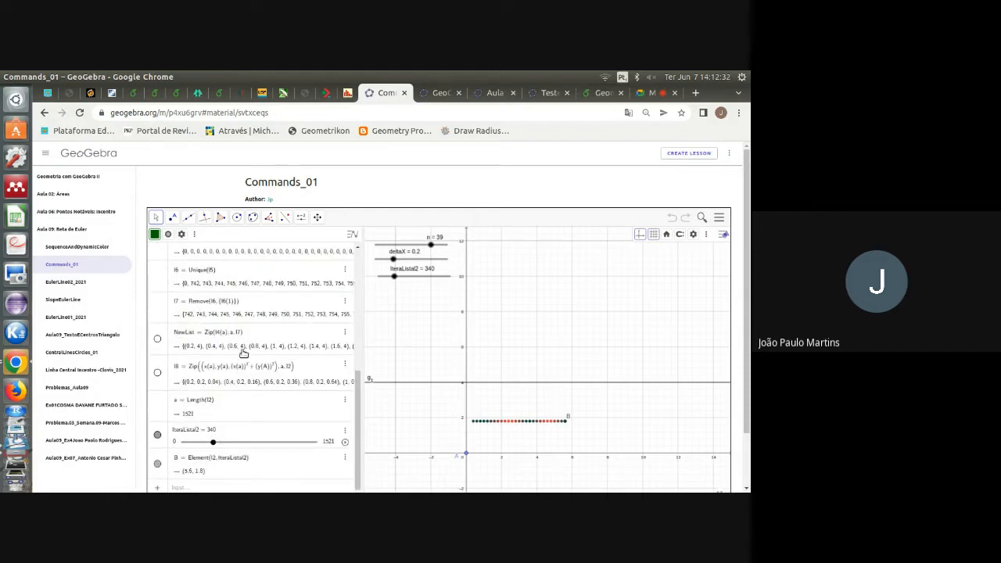
scroll(242, 351, down, 1)
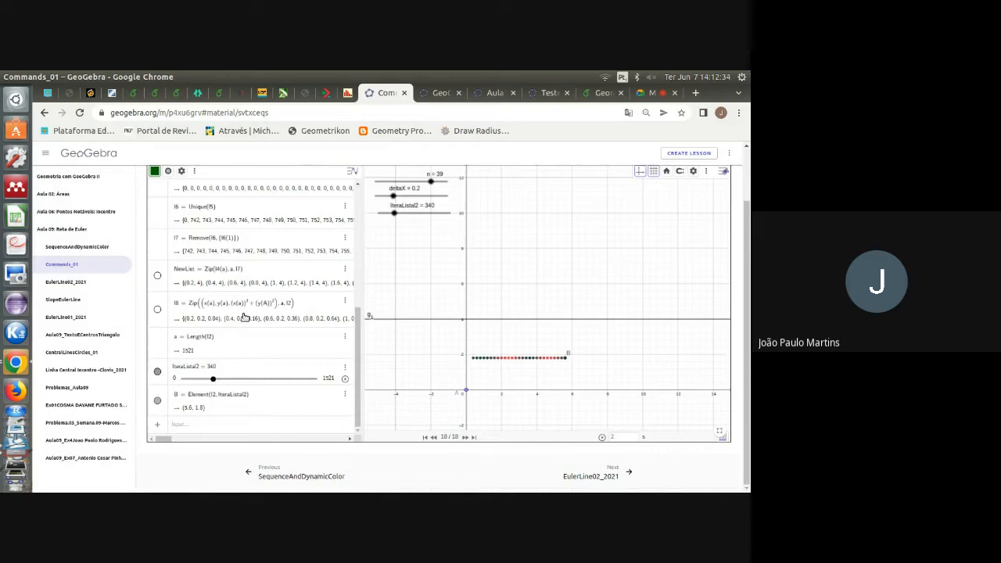
scroll(251, 345, up, 5)
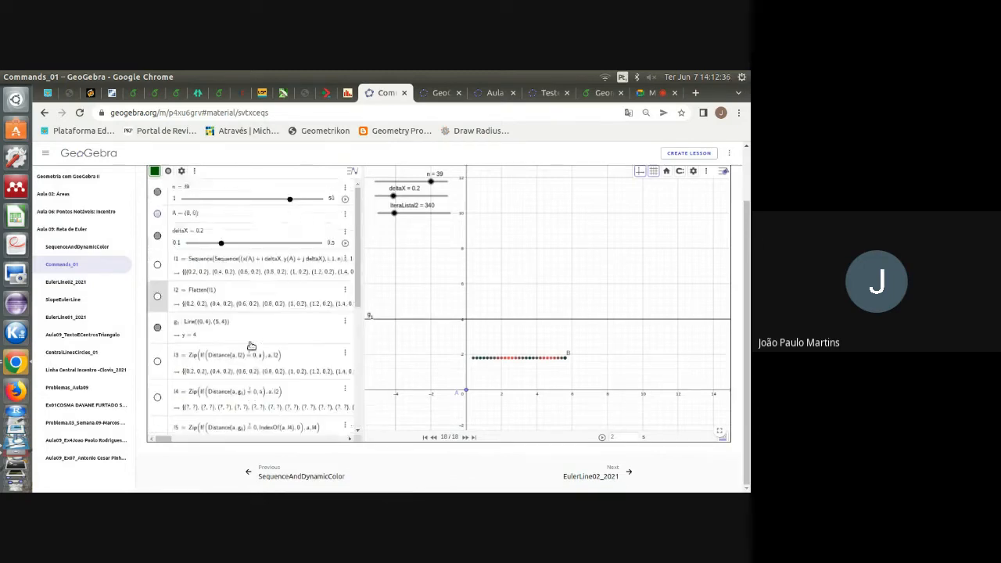
View the EulerLine02_2021 activity and switch to the SequenceAndDynamicColor activity.
click(65, 288)
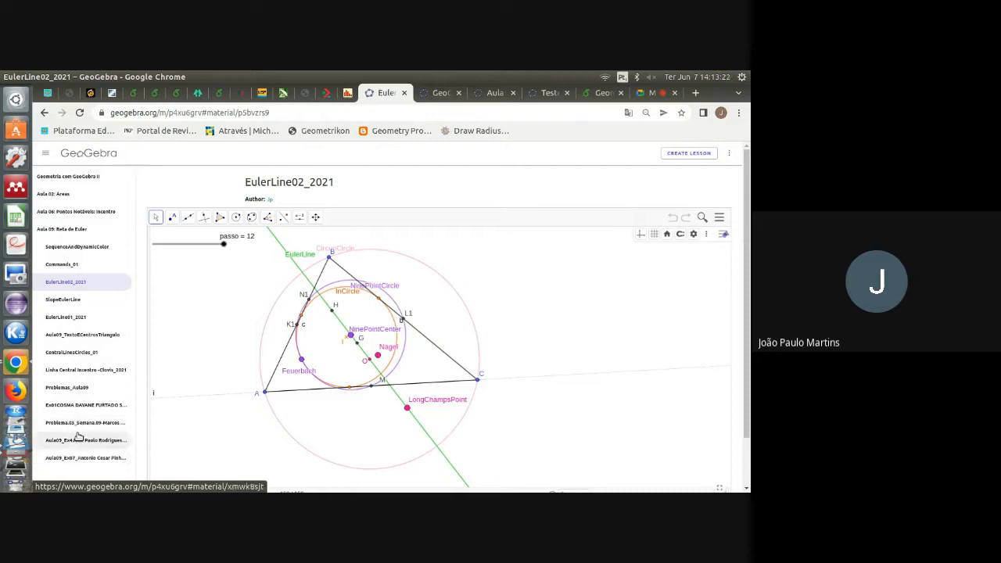
click(76, 246)
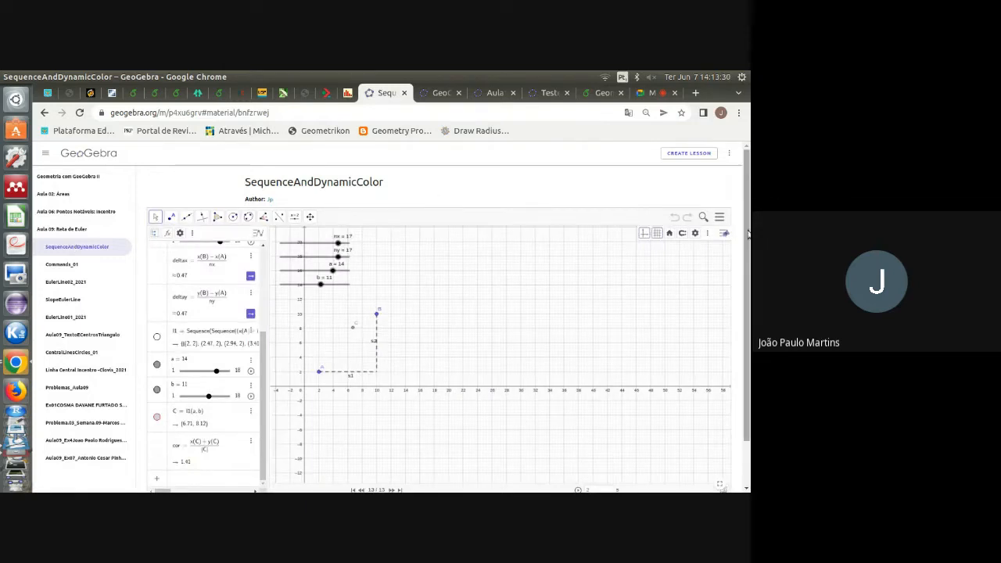
Recentre the graph of SequenceAndDynamicColor and widen the algebra view to read its definitions from point A onward.
drag(749, 232, 749, 255)
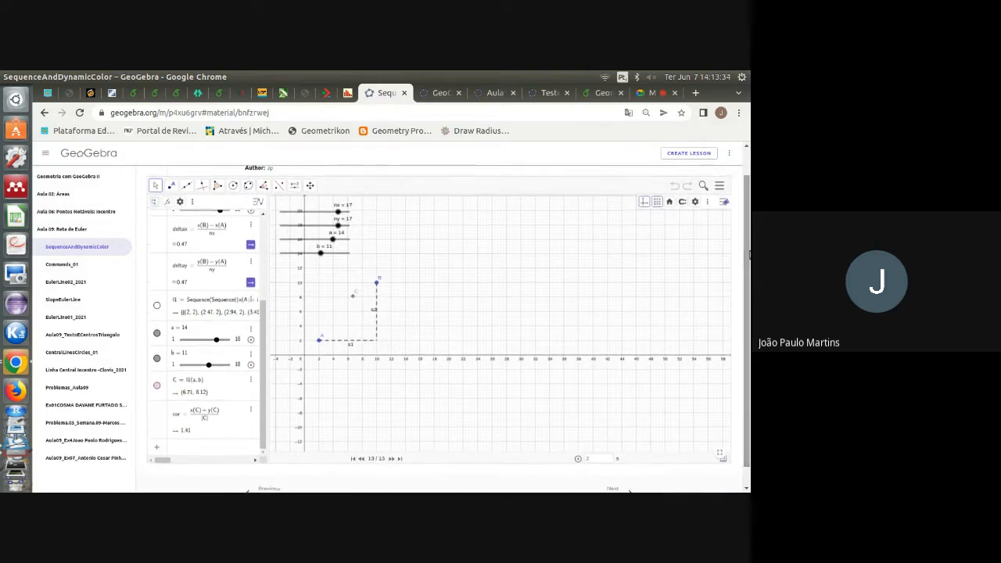
drag(316, 306, 409, 312)
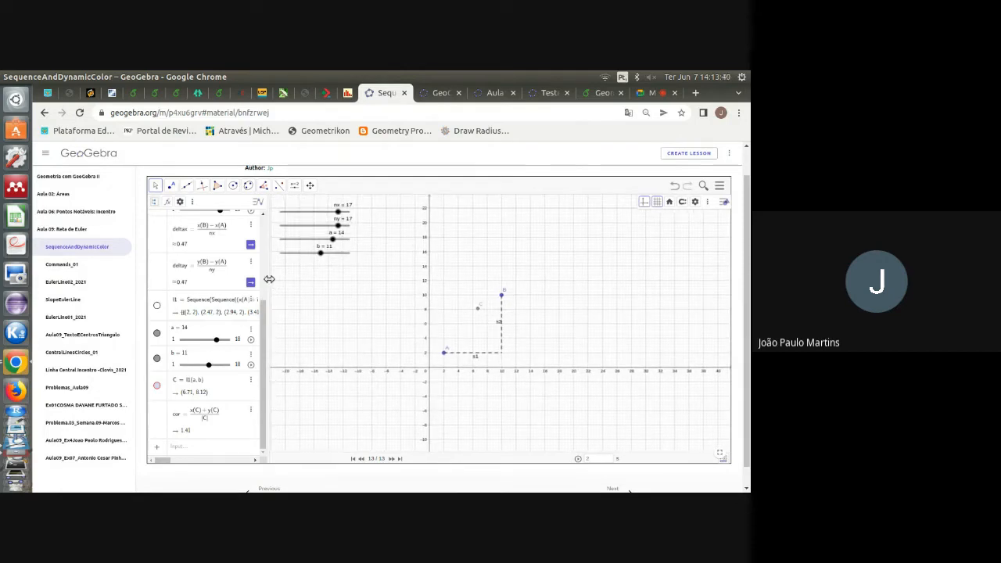
drag(269, 279, 347, 281)
scroll(246, 336, up, 5)
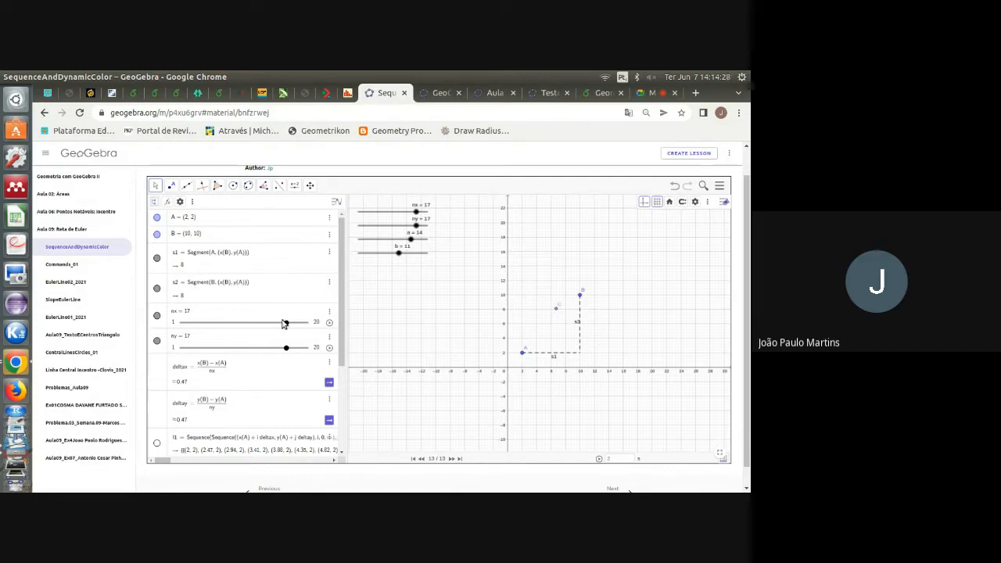
Set slider nx to 10 and show the points of list l1, enlarged in the graphics view.
drag(287, 323, 240, 323)
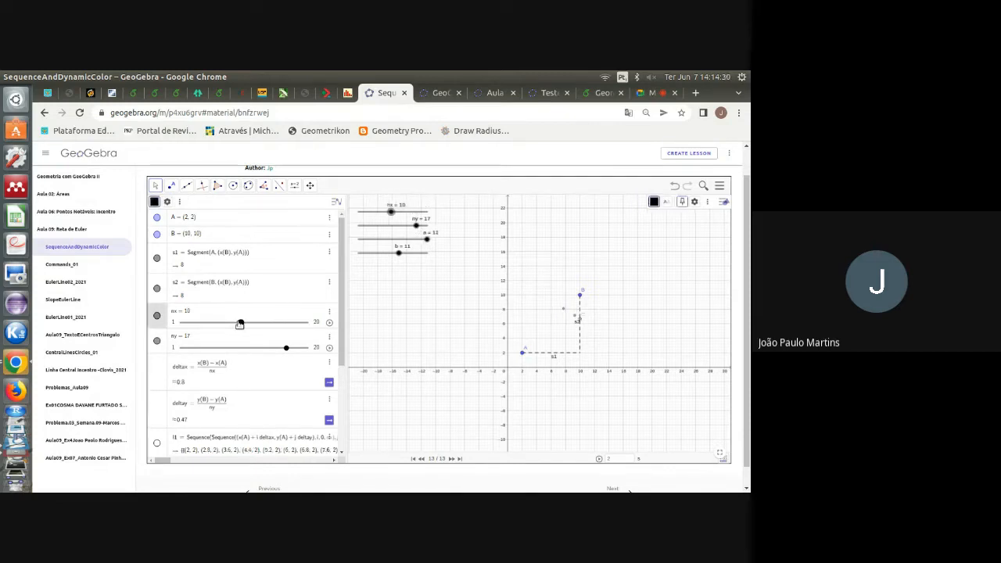
scroll(219, 336, down, 1)
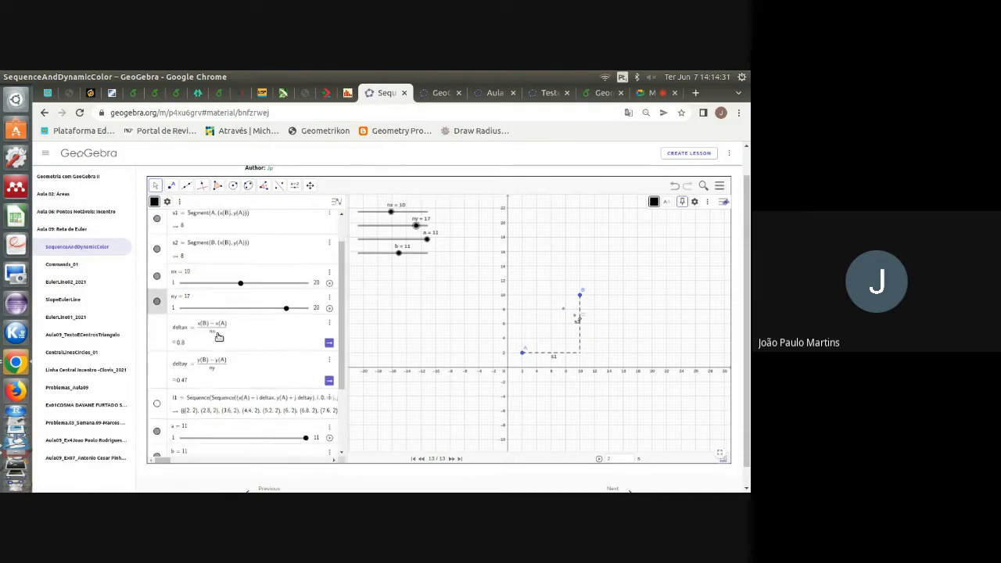
scroll(219, 337, down, 1)
click(156, 389)
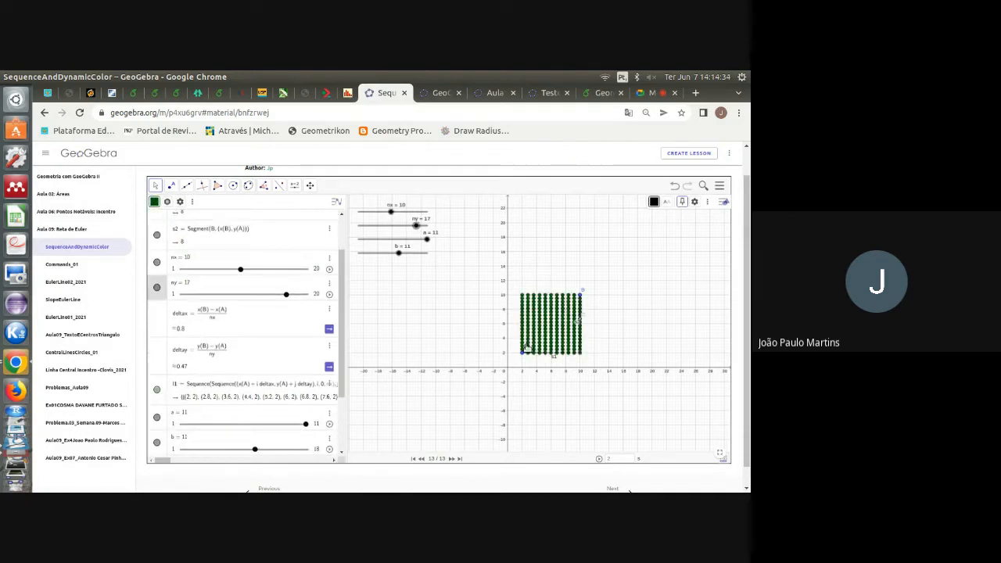
scroll(596, 353, up, 1)
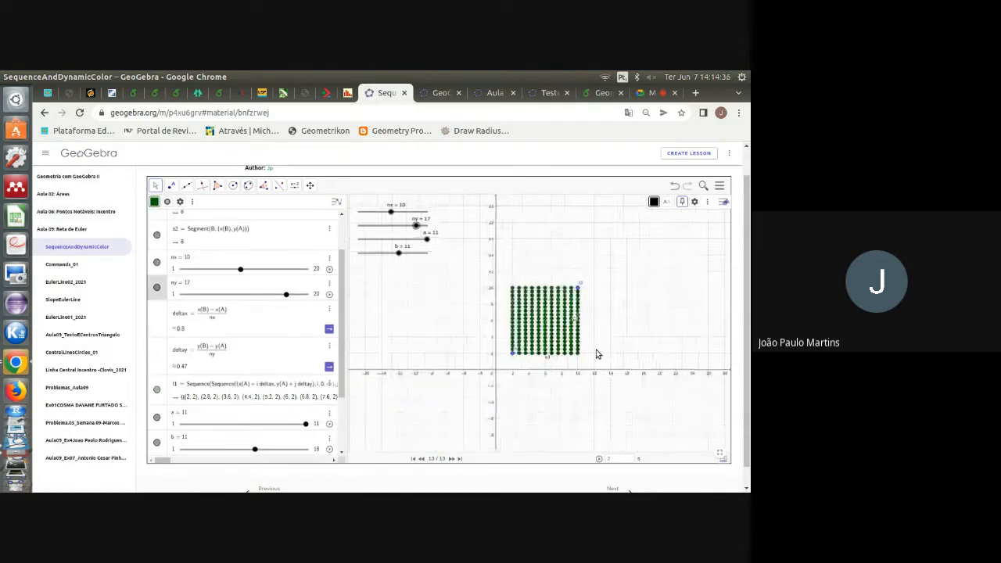
scroll(597, 352, up, 2)
scroll(618, 354, up, 2)
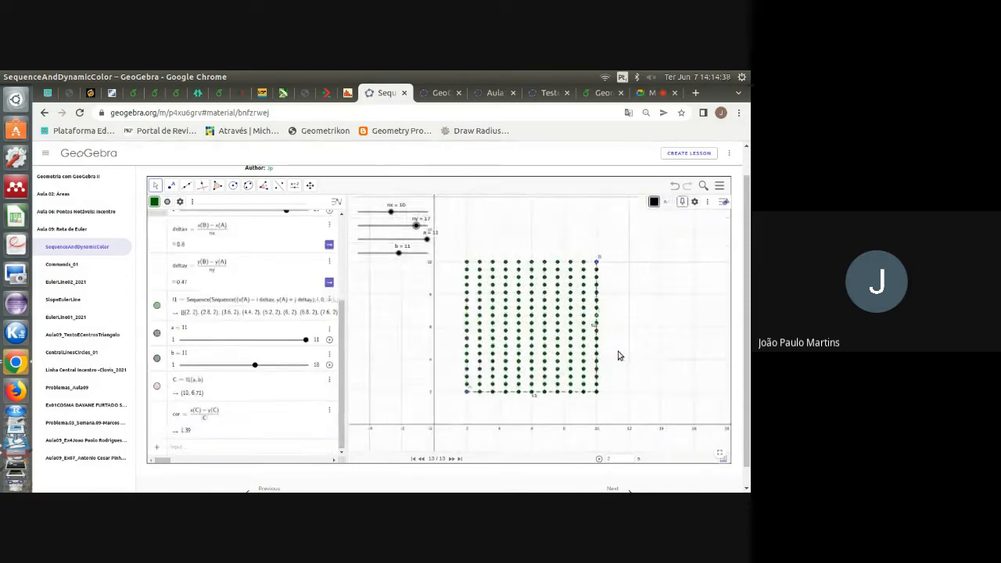
scroll(618, 353, up, 3)
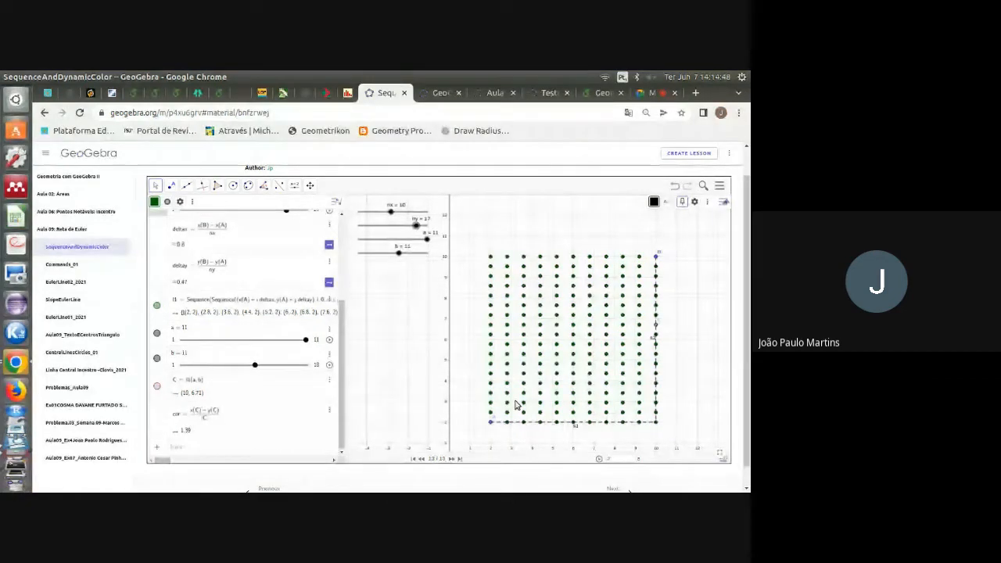
Move point B horizontally to (13, 10) to widen the point grid, keeping the whole grid in view.
click(472, 376)
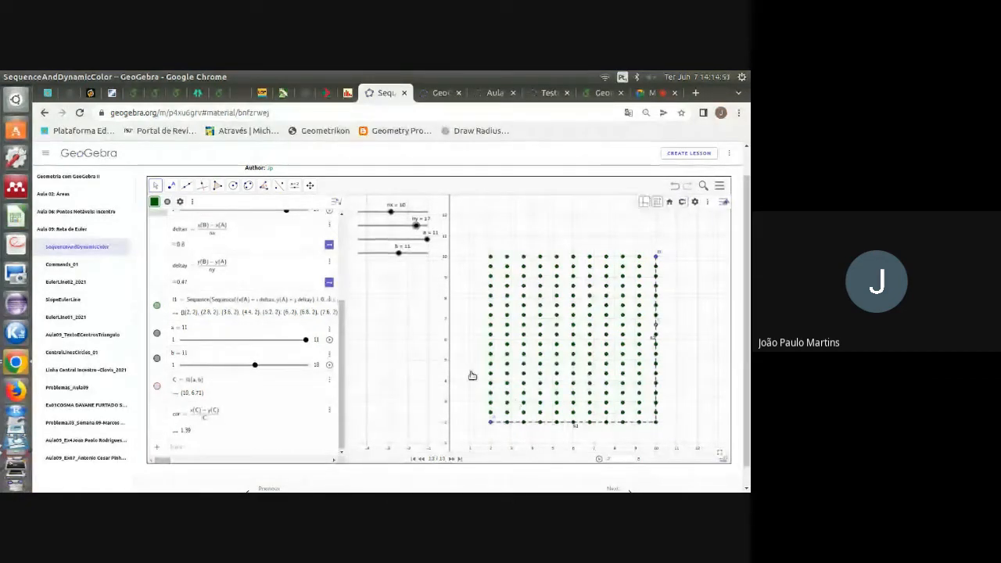
drag(472, 376, 464, 369)
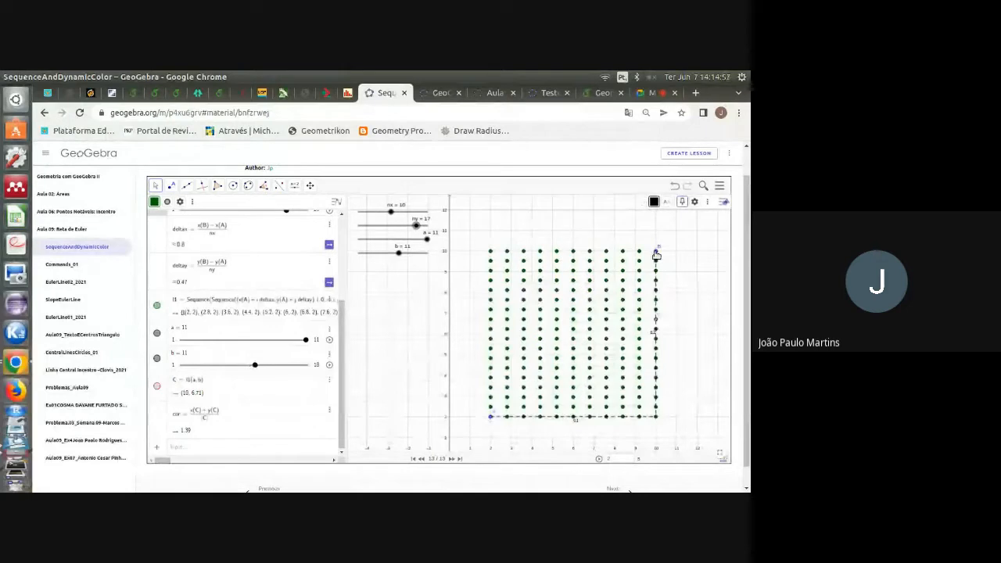
drag(656, 254, 717, 258)
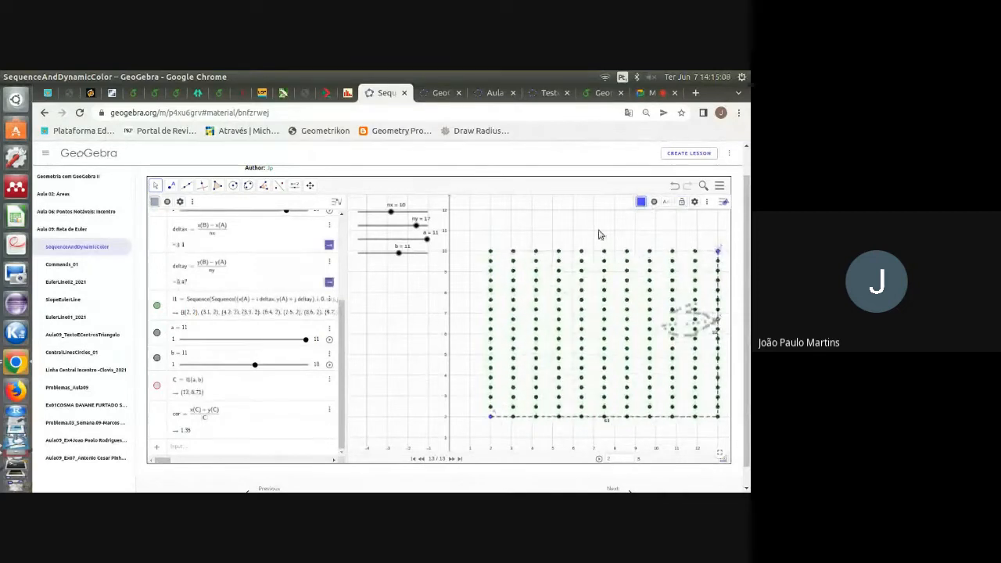
drag(599, 232, 539, 245)
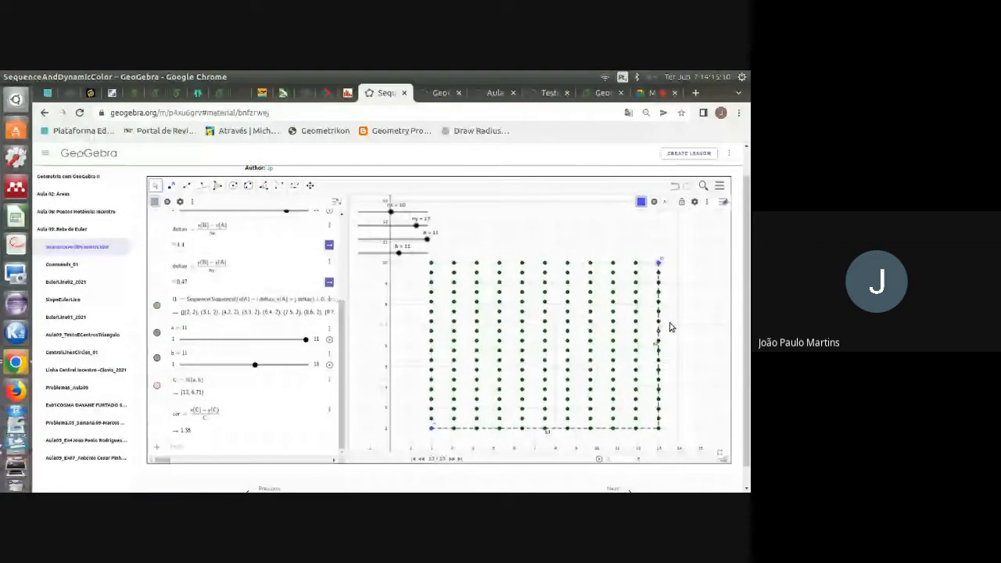
scroll(671, 327, down, 1)
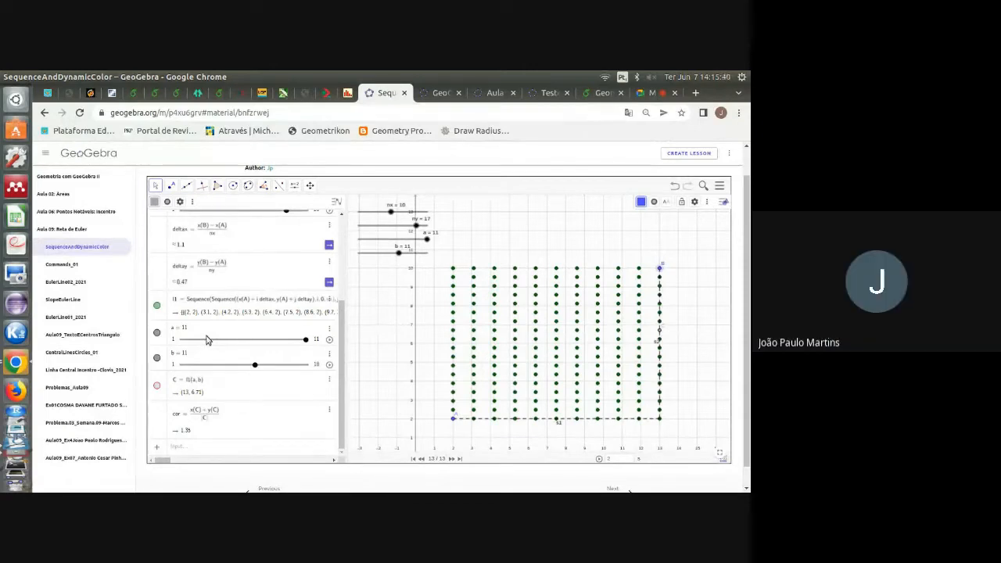
Review the definitions from point A to the deltay step size, keeping the whole point grid framed in the graphics view.
scroll(242, 347, up, 4)
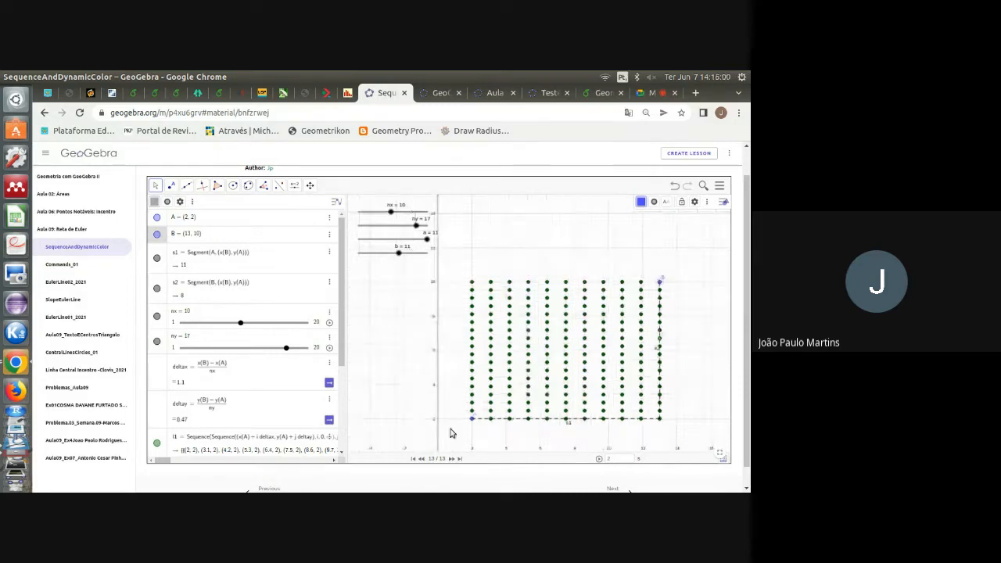
scroll(496, 426, up, 3)
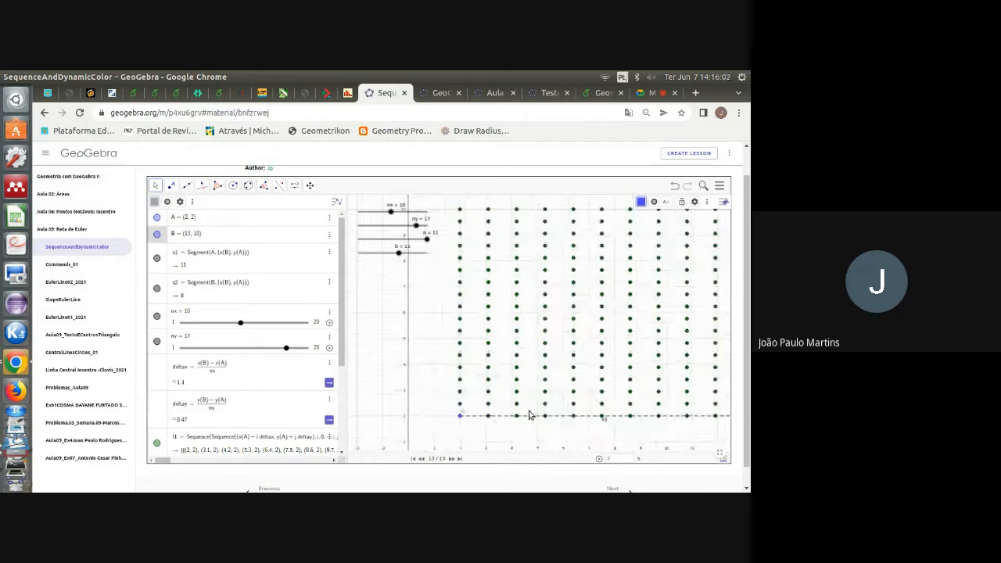
scroll(529, 414, down, 3)
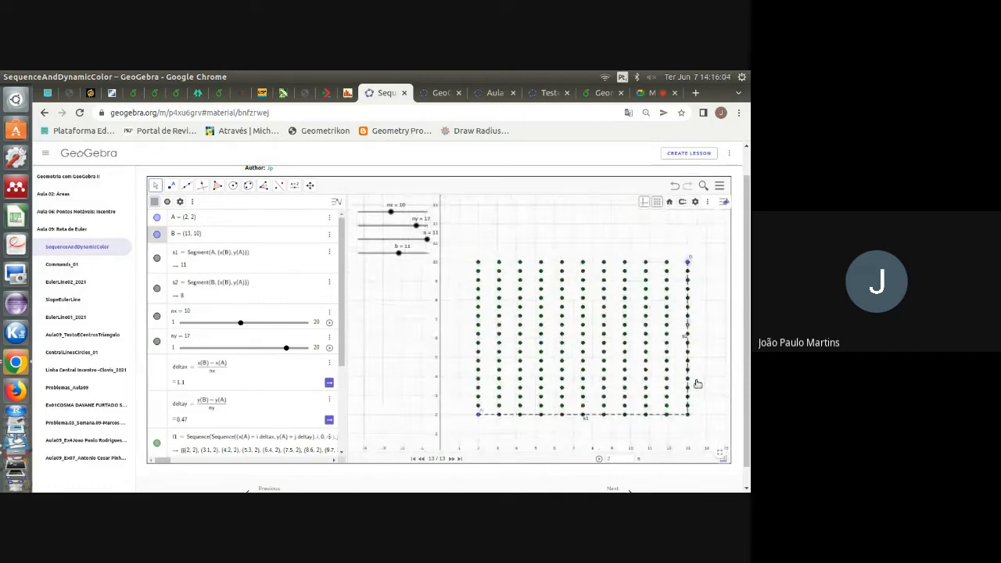
drag(698, 383, 689, 382)
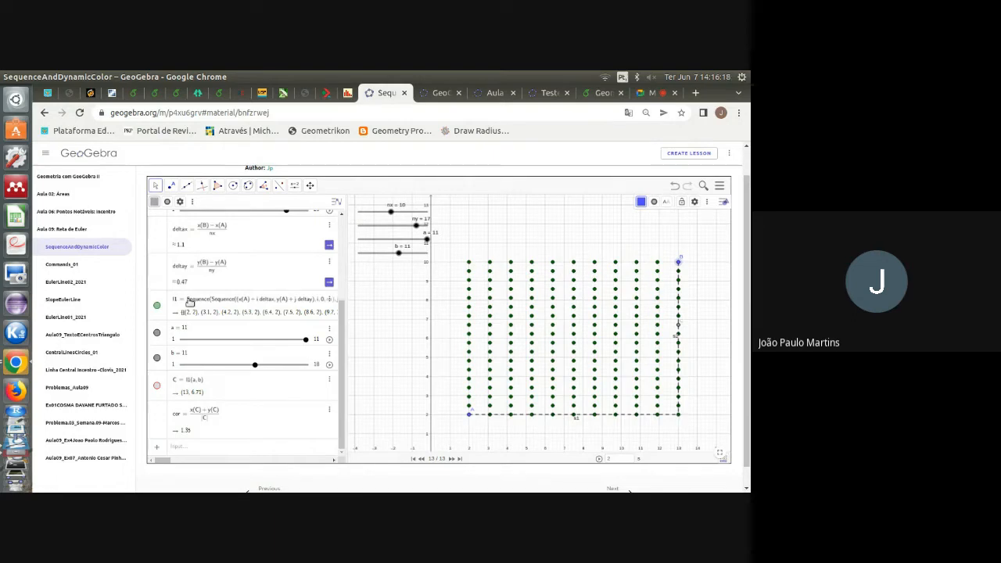
Highlight segment s1 and slider nx in the algebra view to relate them to the point grid.
scroll(182, 288, up, 3)
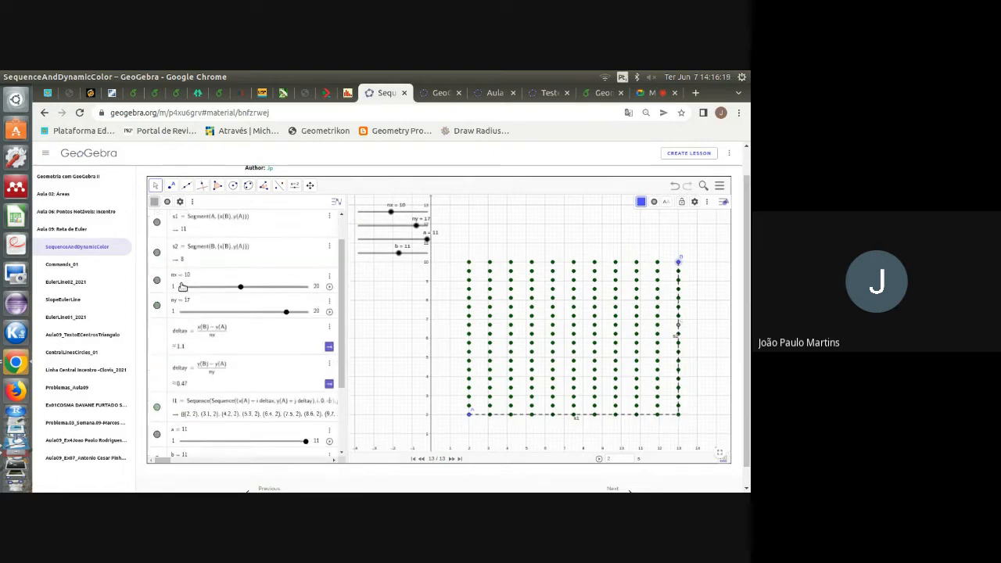
click(162, 231)
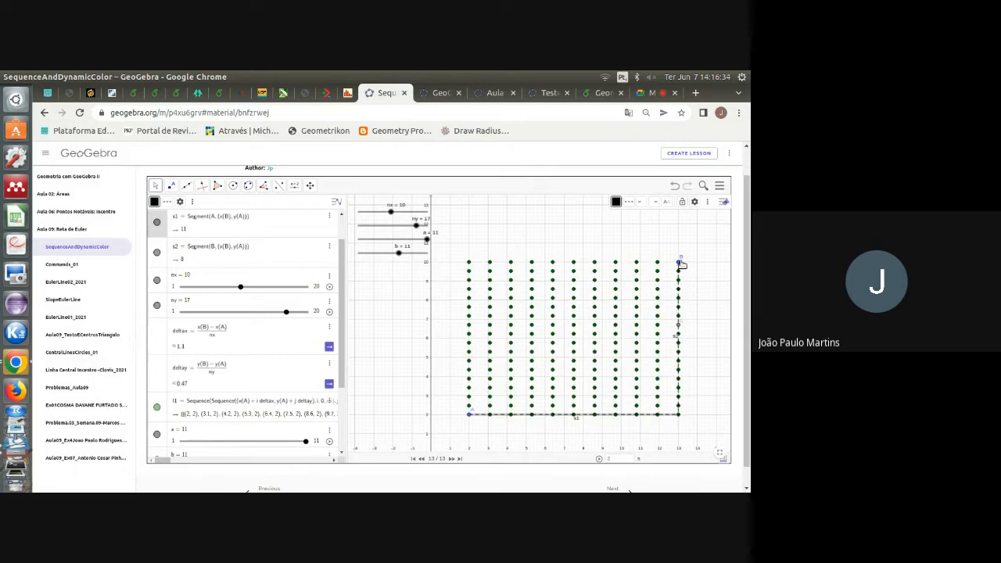
click(160, 289)
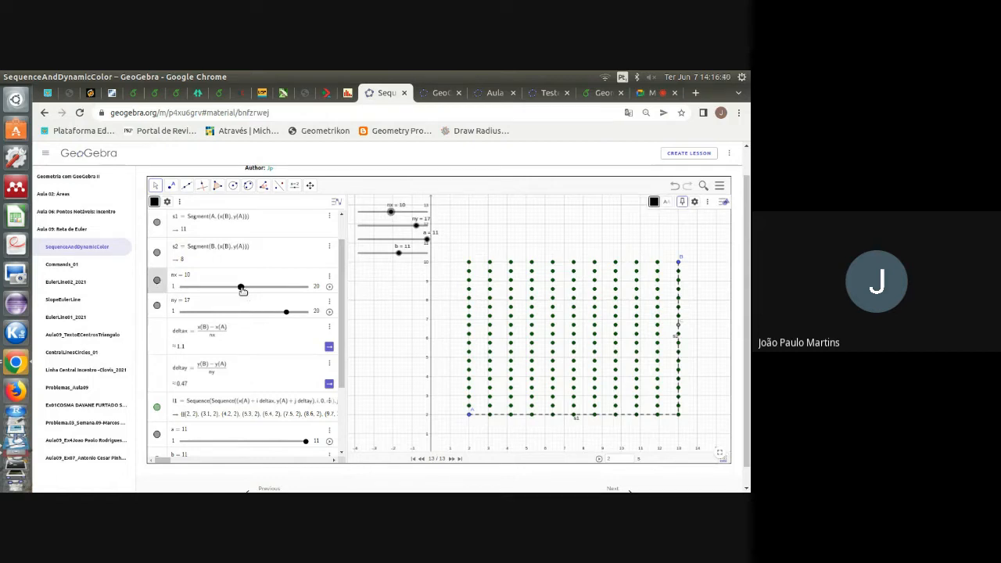
Set slider nx to 18 and ny to 10, reduce nx to 7, and clear the traces left by point C.
drag(242, 289, 293, 287)
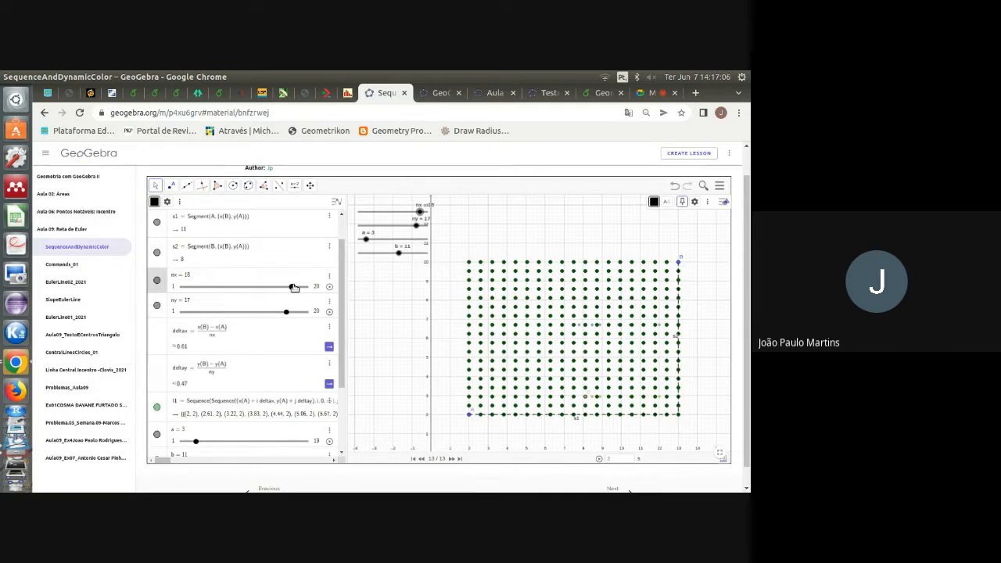
drag(287, 312, 240, 319)
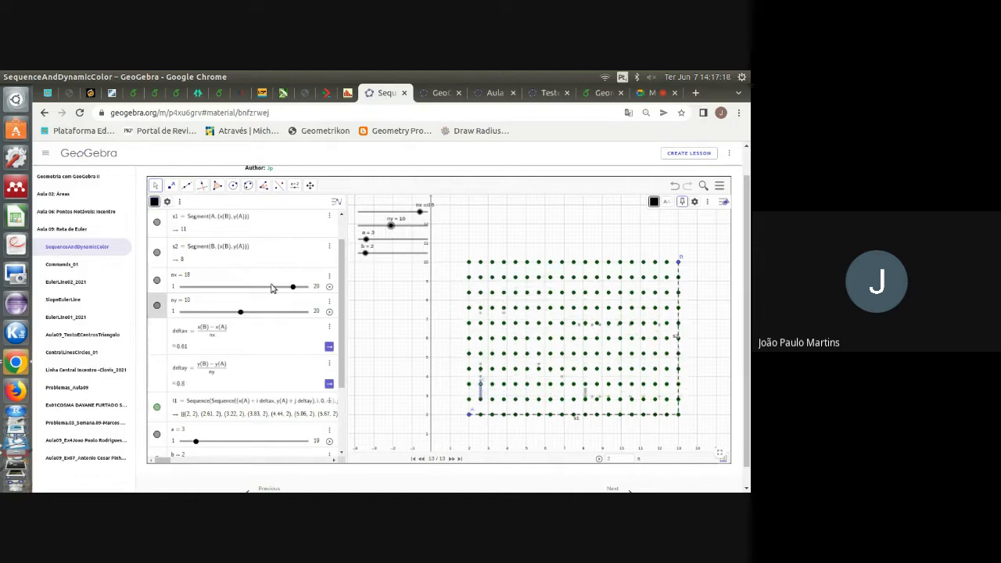
drag(292, 286, 244, 288)
drag(243, 289, 222, 290)
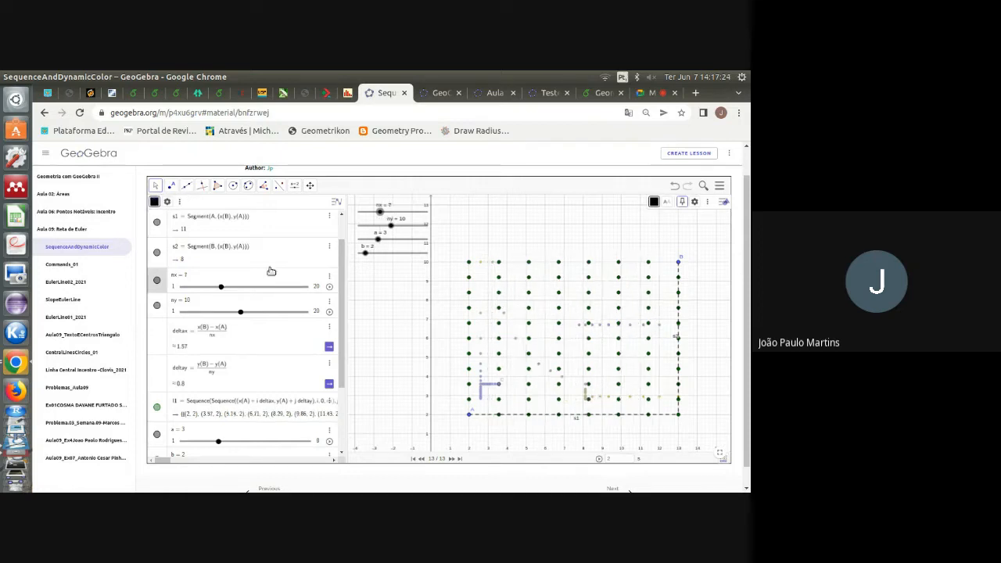
scroll(630, 344, up, 5)
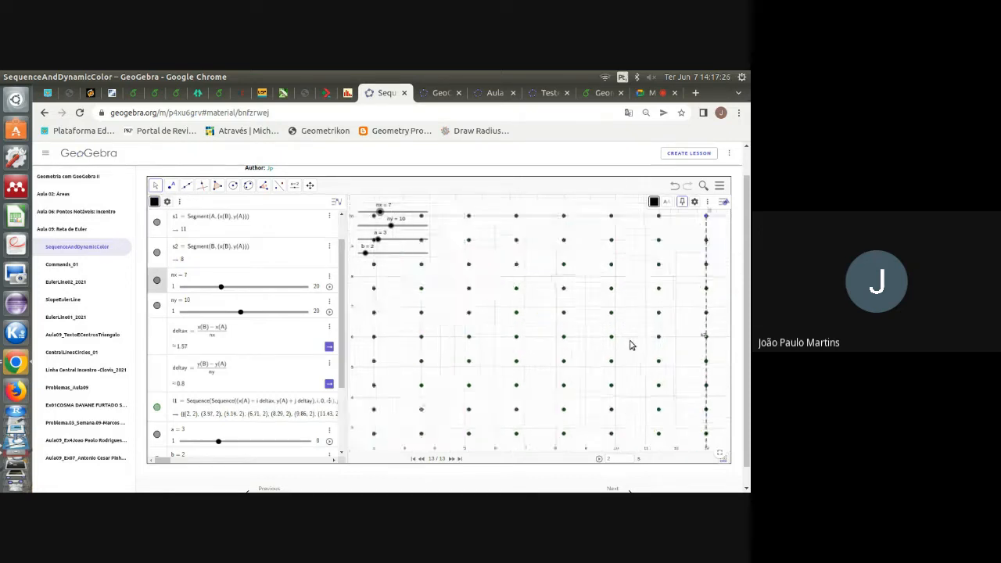
scroll(630, 344, down, 6)
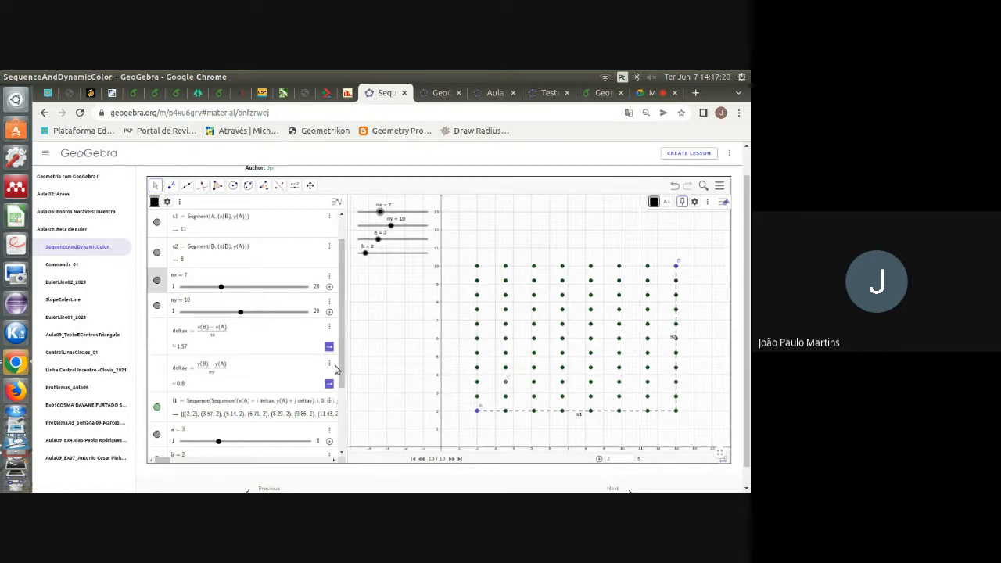
Highlight the deltax definition and the index sliders a and b in the algebra view.
scroll(245, 358, down, 1)
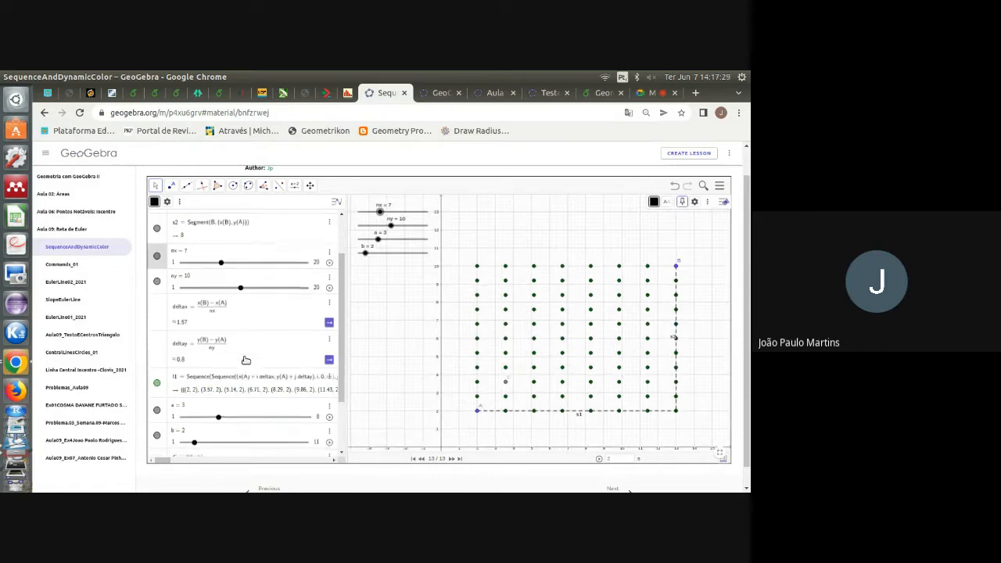
click(161, 318)
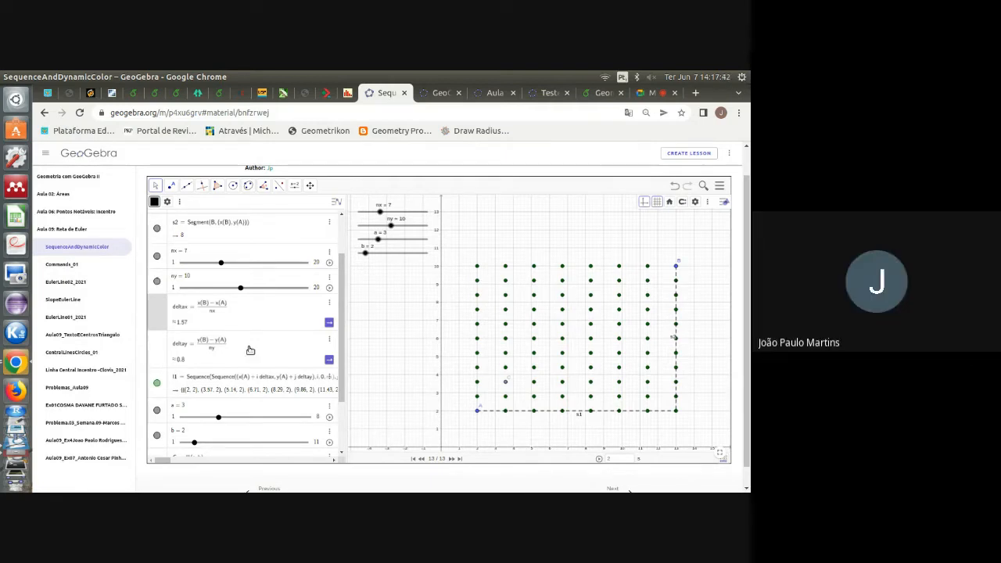
click(165, 414)
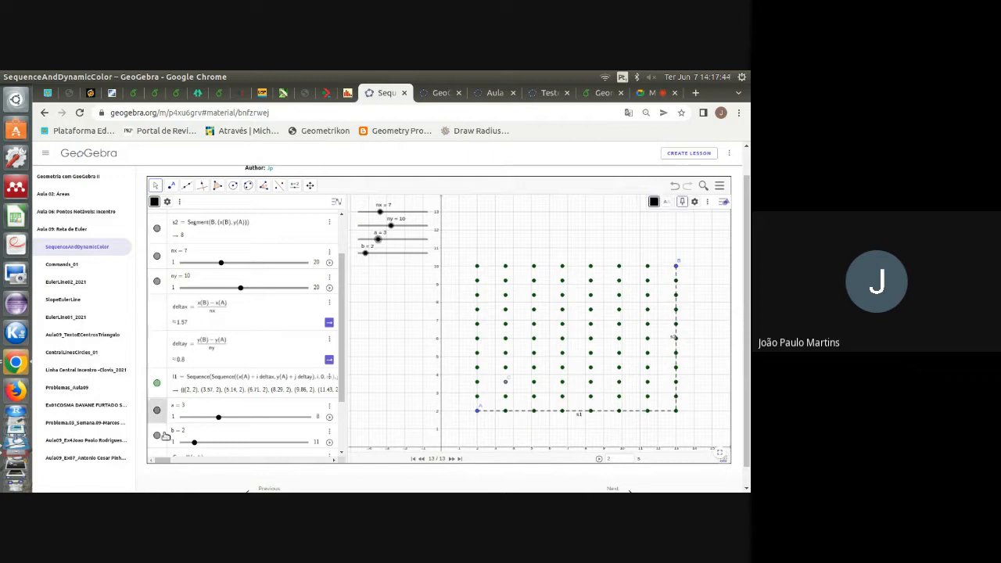
click(165, 436)
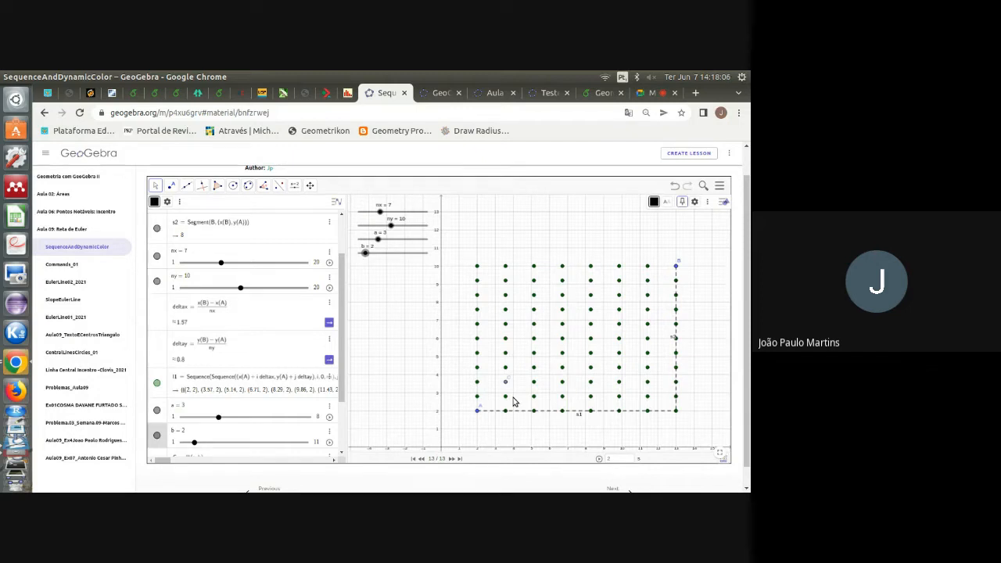
Set slider ny to 5 and vary nx through 11, 20 and 4 to end at 12, with the grid enlarged and recentred.
drag(223, 264, 209, 290)
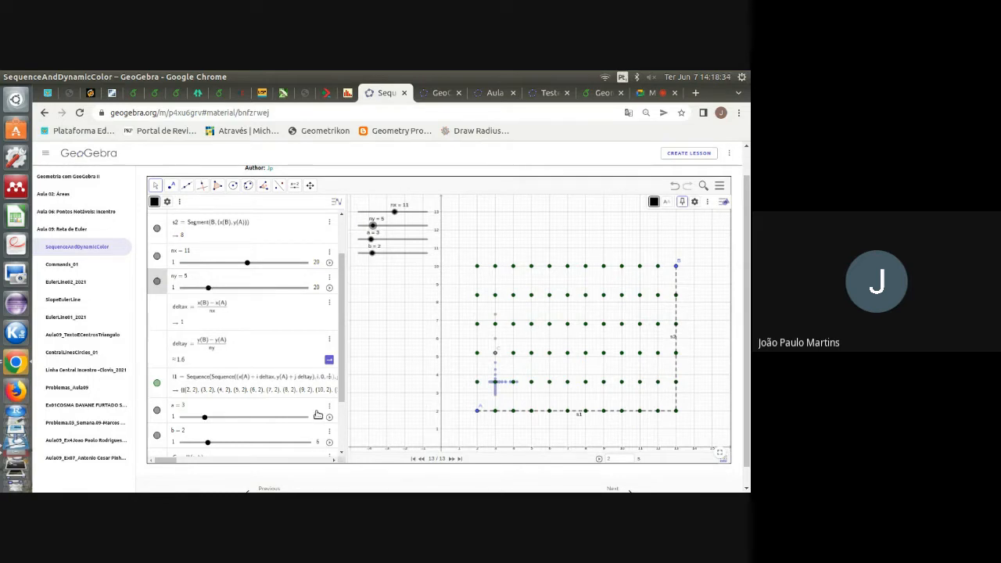
drag(248, 262, 306, 266)
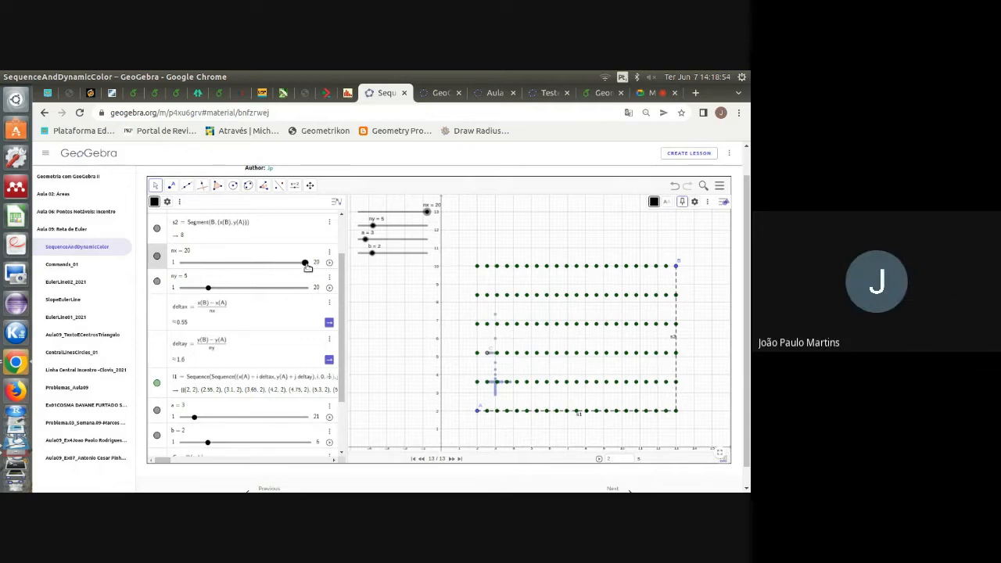
drag(307, 266, 200, 271)
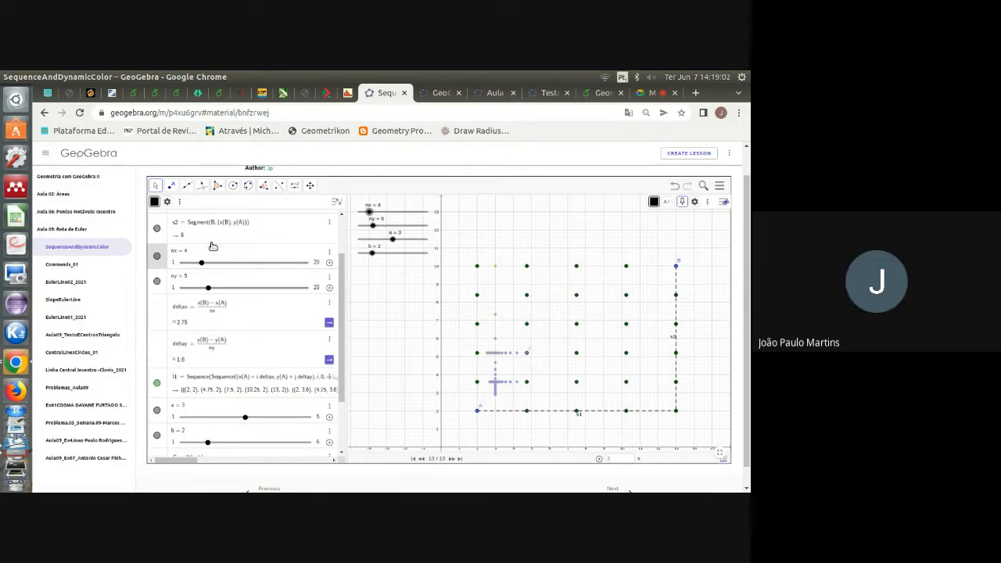
drag(202, 263, 253, 264)
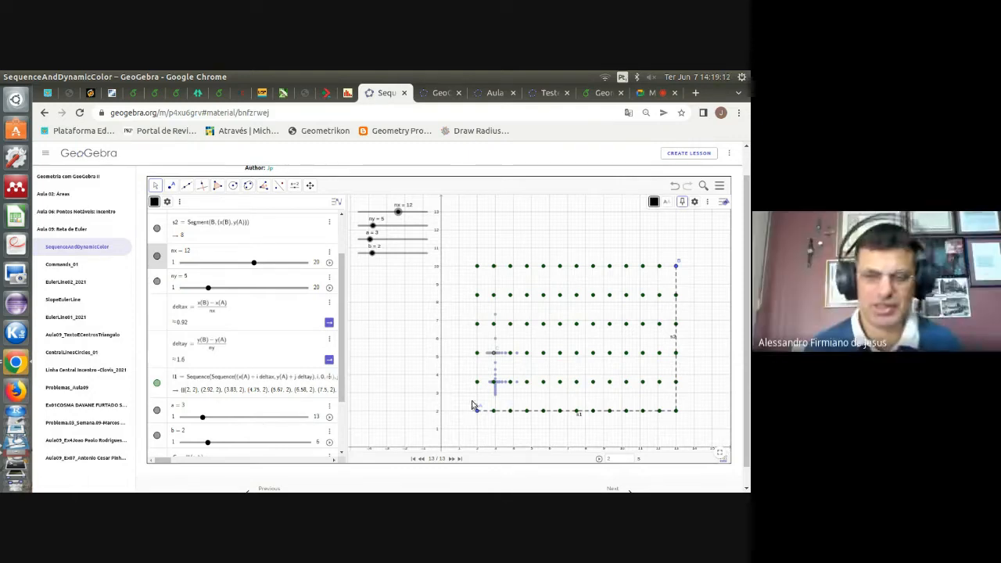
scroll(477, 407, up, 1)
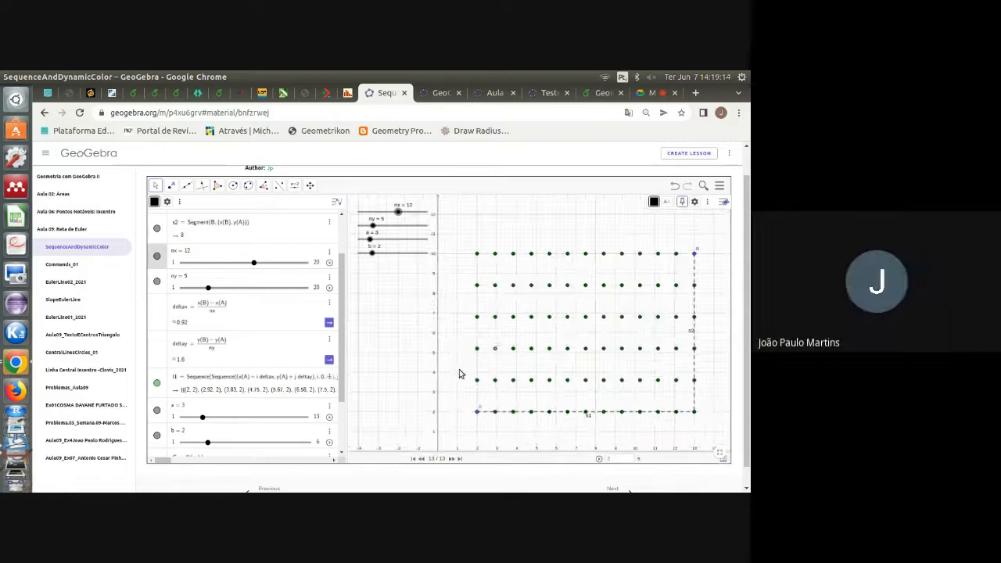
drag(461, 371, 438, 376)
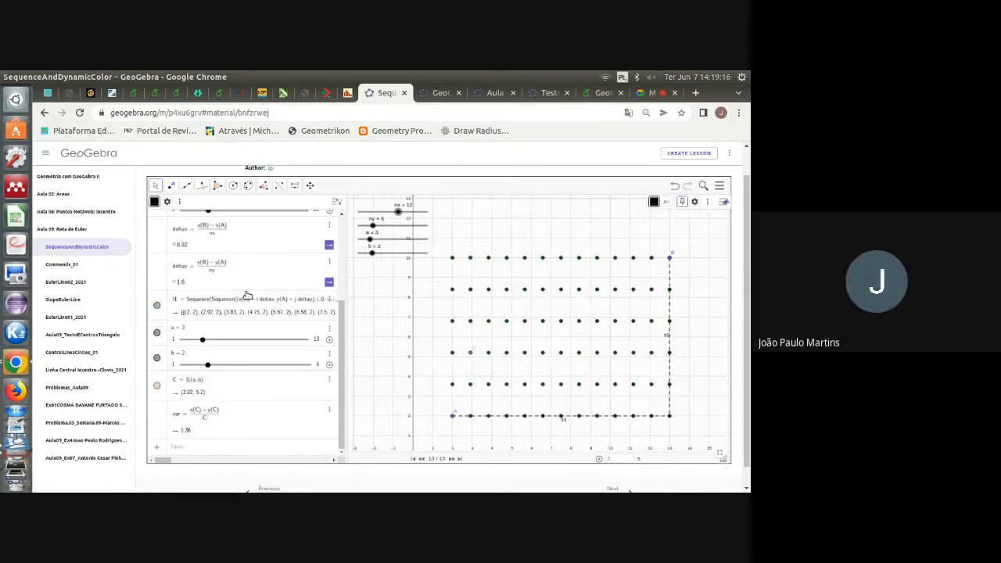
Return to the definitions above list l1 and highlight the horizontal step deltax.
scroll(268, 331, up, 2)
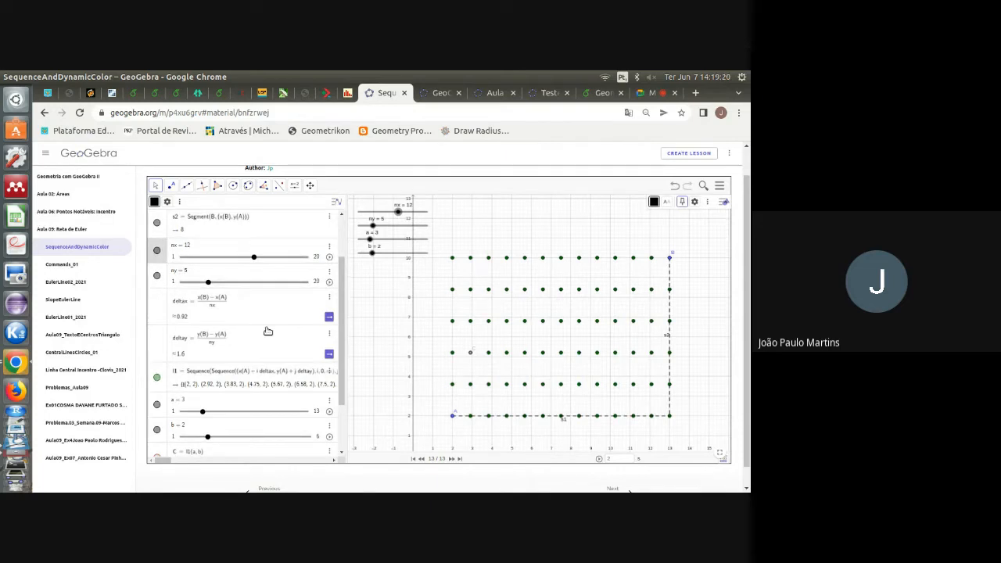
scroll(244, 334, up, 1)
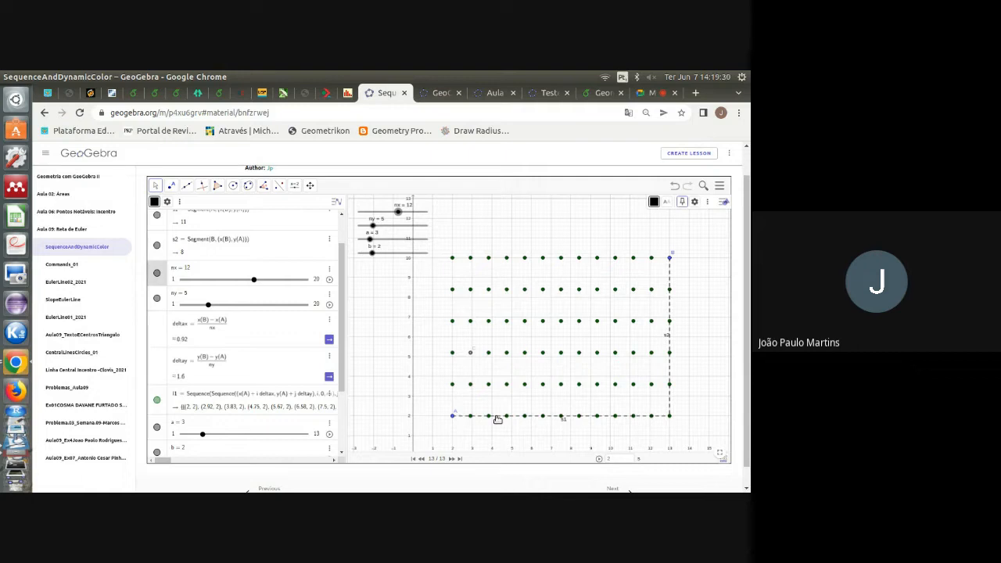
click(160, 336)
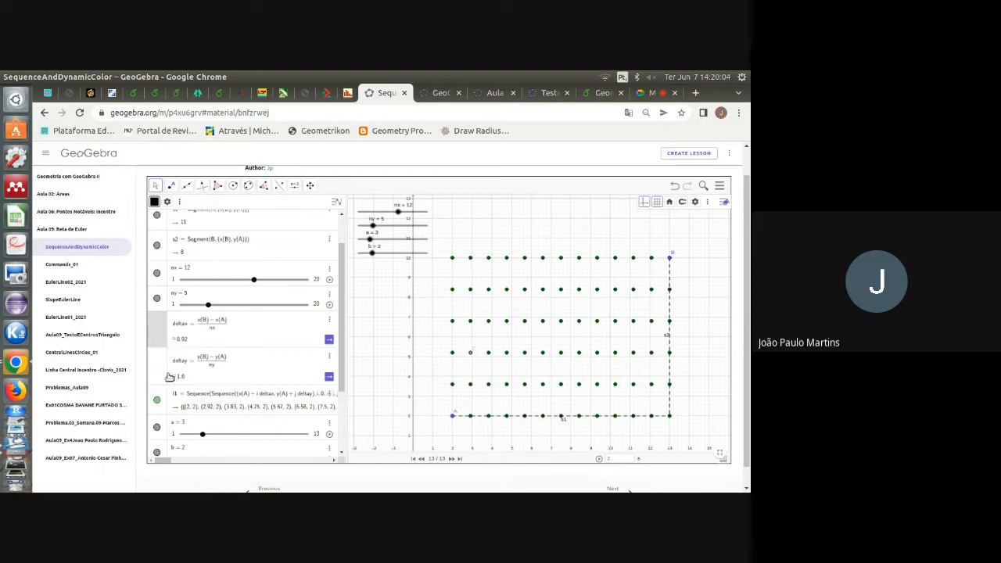
Widen the algebra view to show the whole Sequence definition of l1, and highlight its points in full-screen mode.
scroll(209, 373, down, 3)
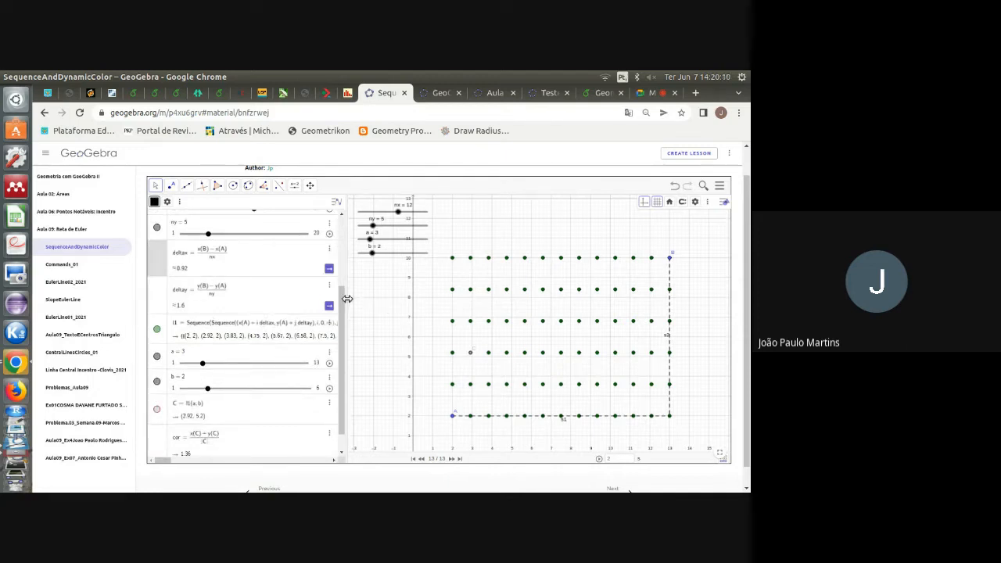
drag(346, 300, 419, 301)
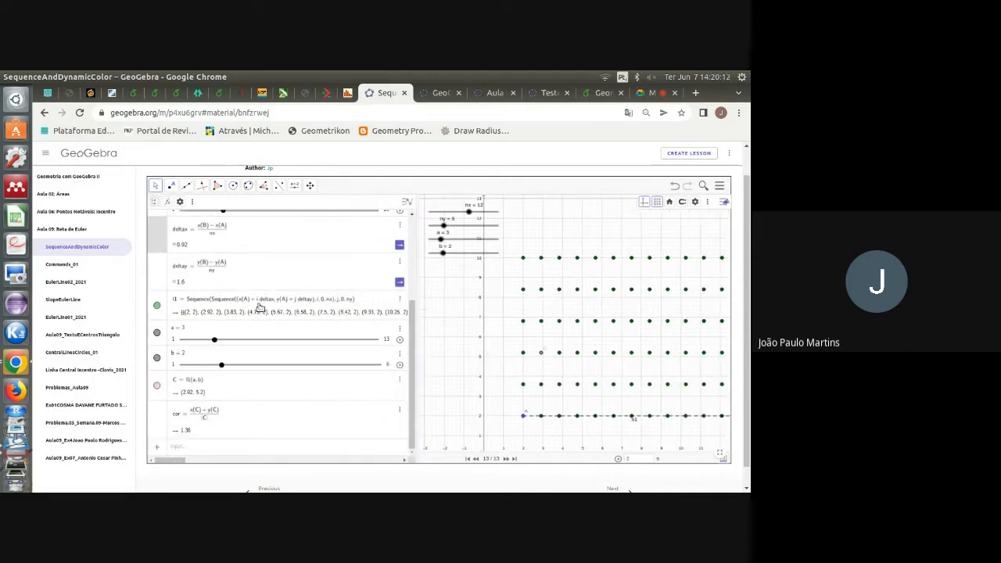
click(214, 302)
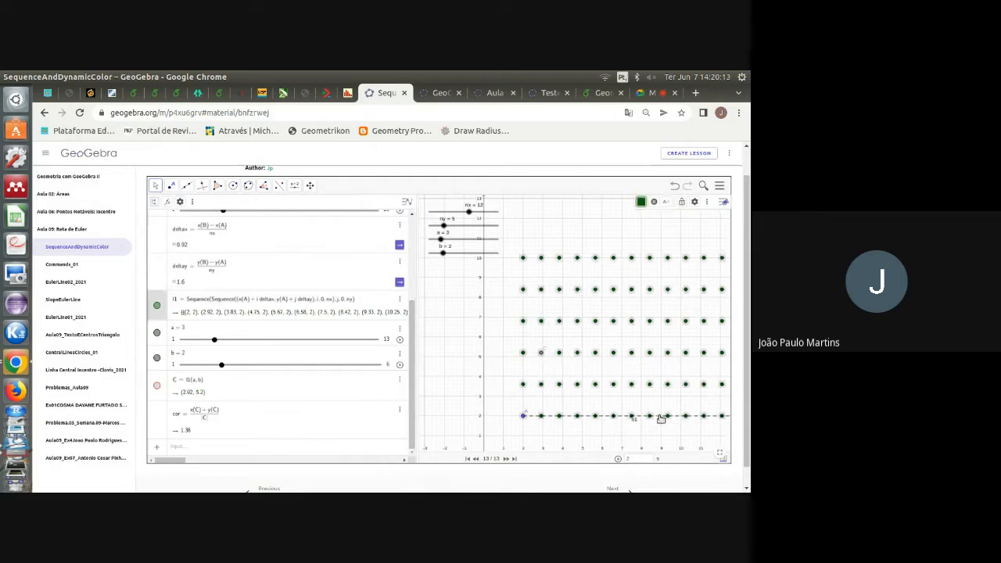
click(721, 453)
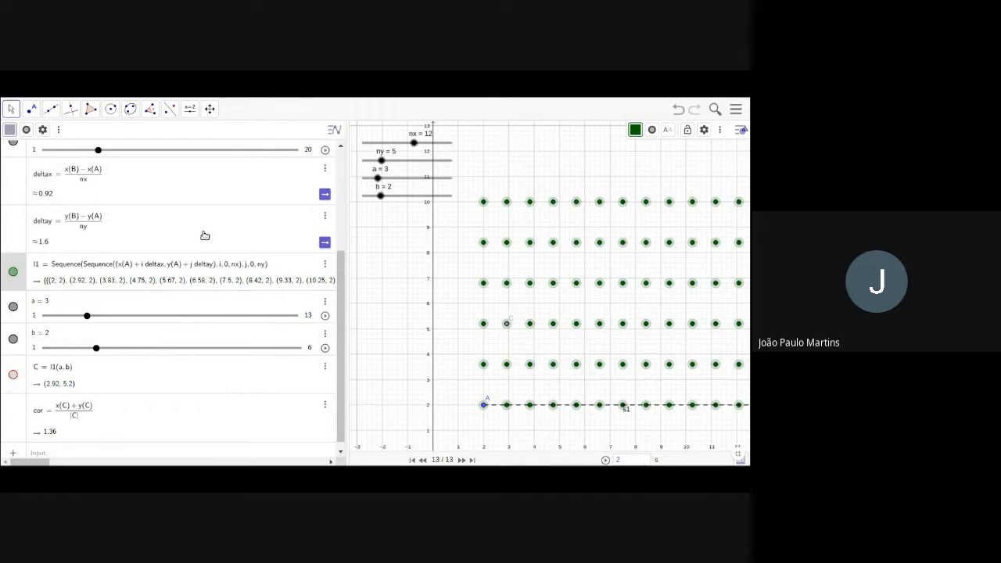
Compare the nx, ny, deltax and deltay definitions with the nested Sequence command of l1, slightly narrowing the algebra view.
scroll(204, 235, up, 3)
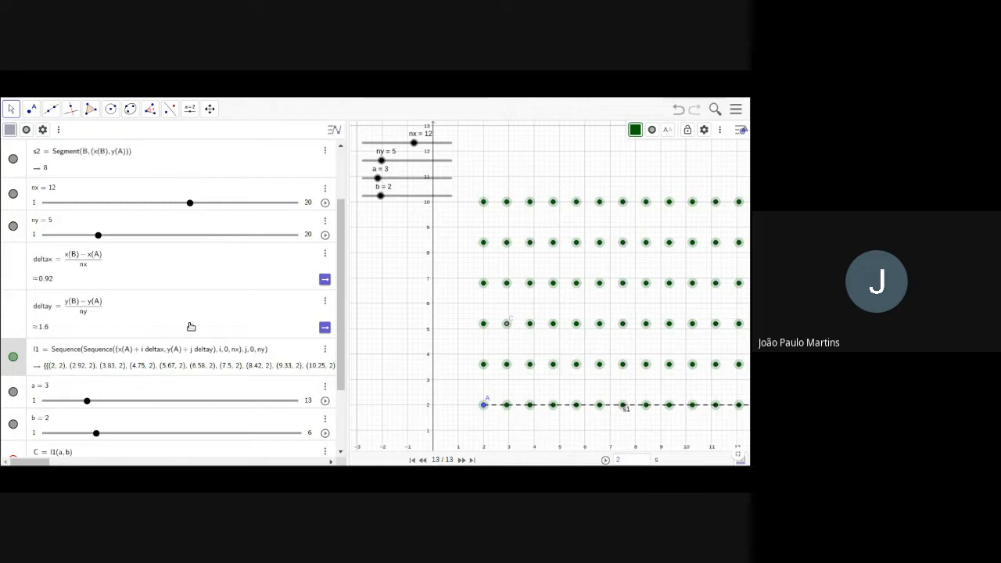
scroll(190, 326, down, 3)
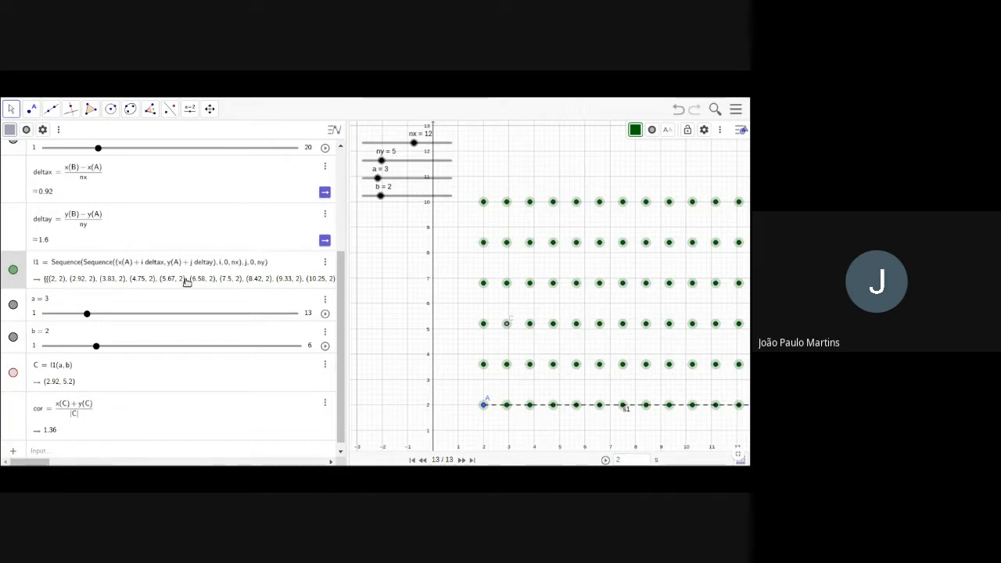
mouse_move(348, 279)
mouse_down()
mouse_move(364, 280)
mouse_move(343, 280)
mouse_up()
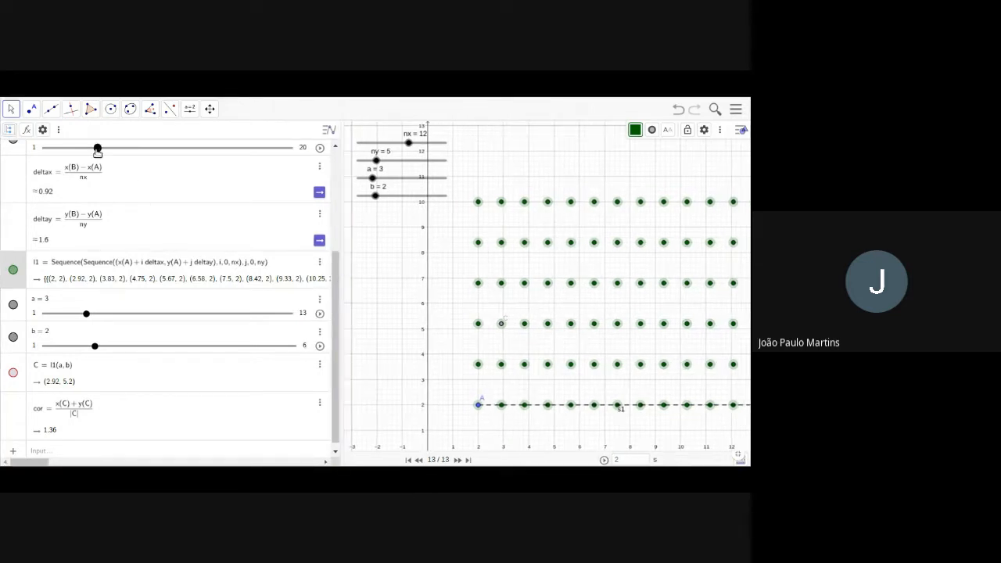
Set sliders ny and nx to 4 each and highlight the points of list l1.
drag(97, 149, 84, 148)
scroll(144, 174, up, 2)
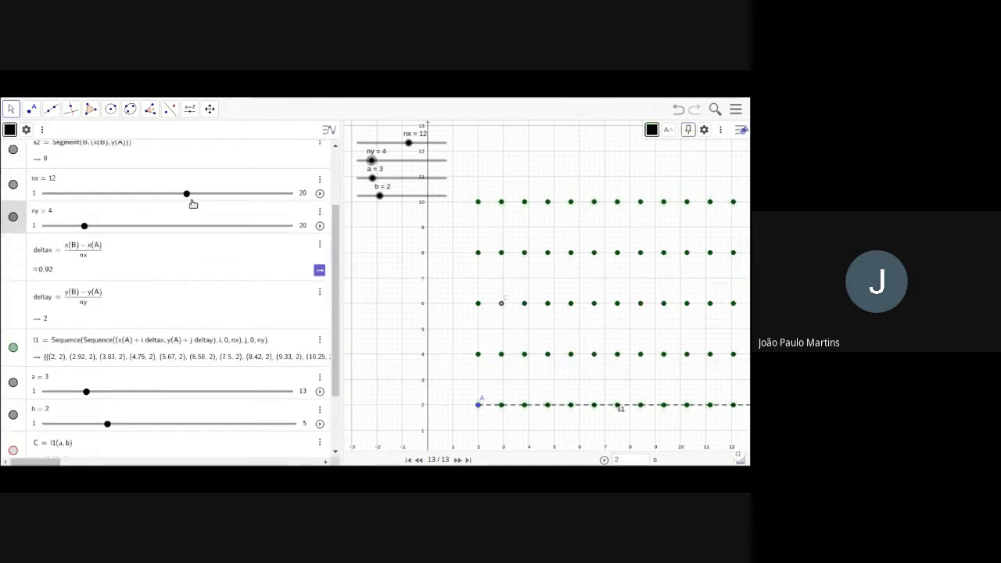
drag(186, 195, 86, 197)
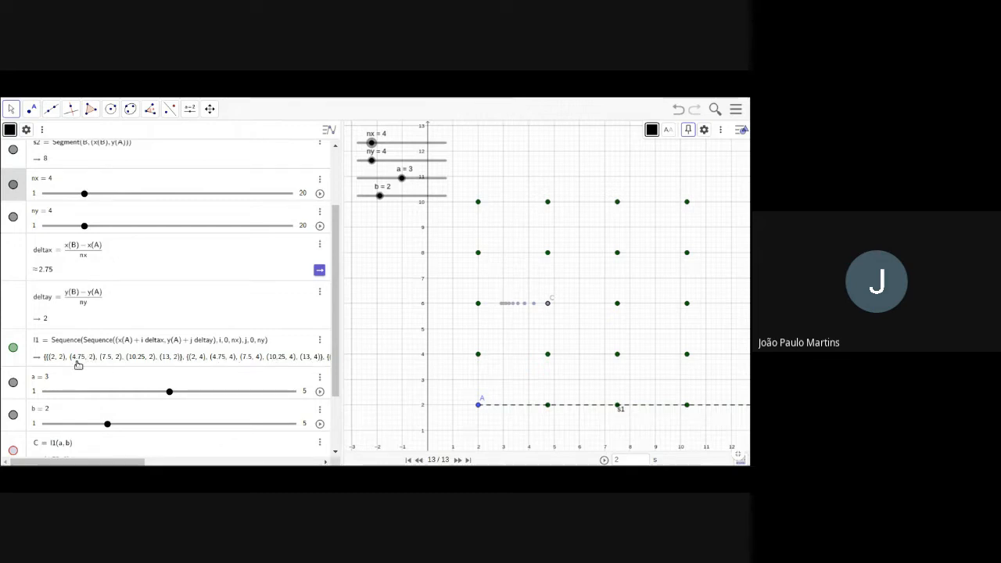
click(20, 358)
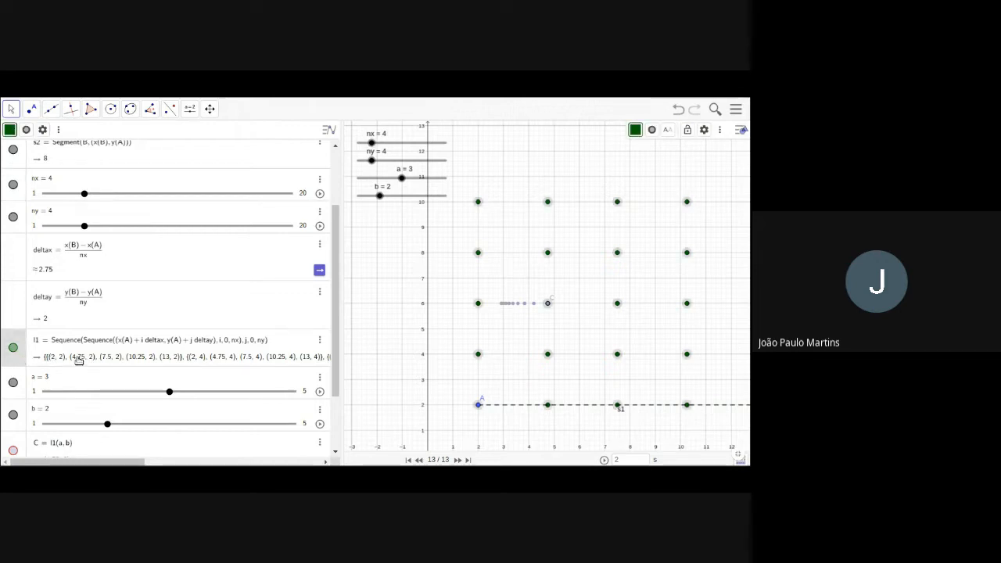
Start the animation of slider a and hide the points of list l1.
scroll(559, 336, up, 3)
scroll(559, 335, down, 3)
click(575, 338)
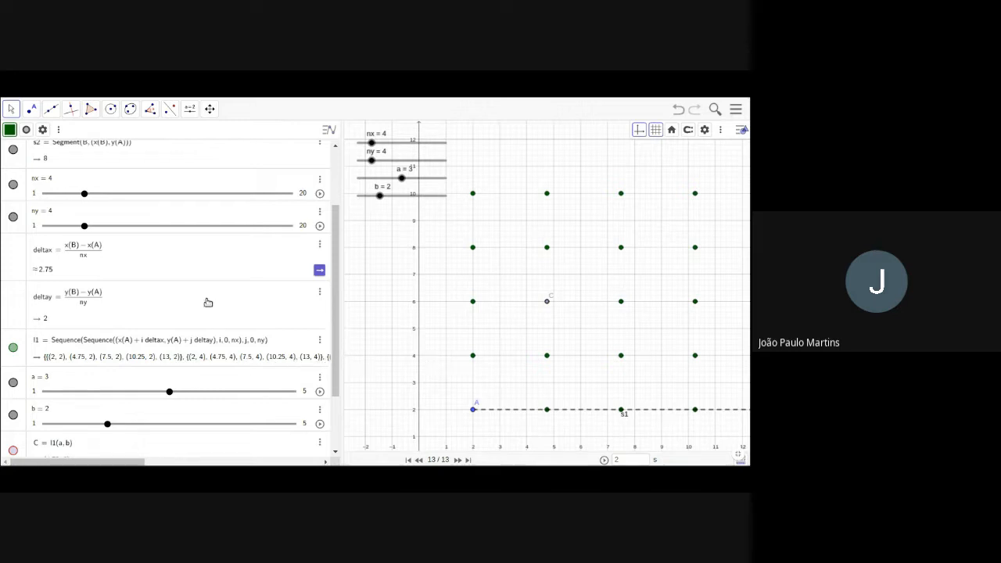
scroll(207, 302, down, 3)
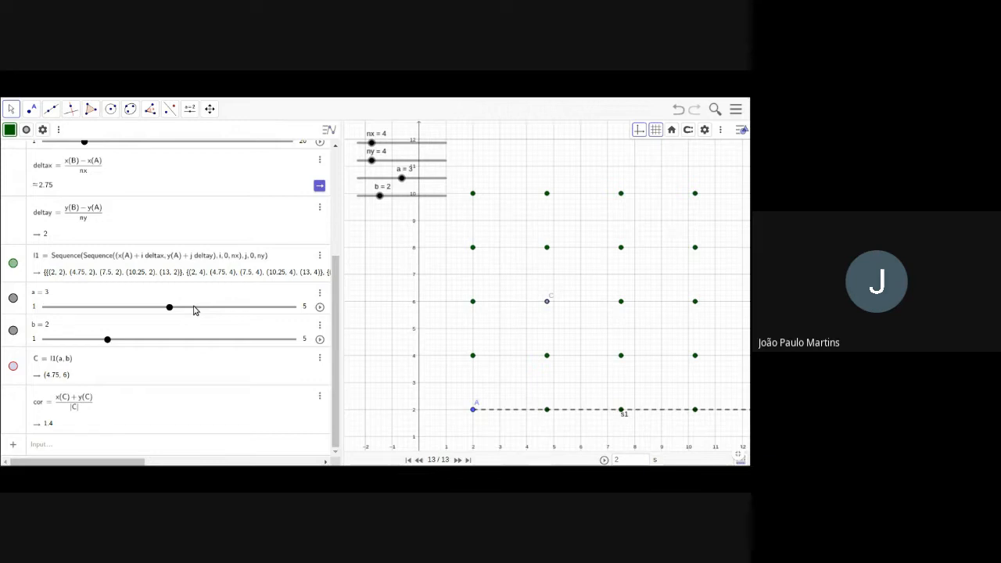
click(319, 307)
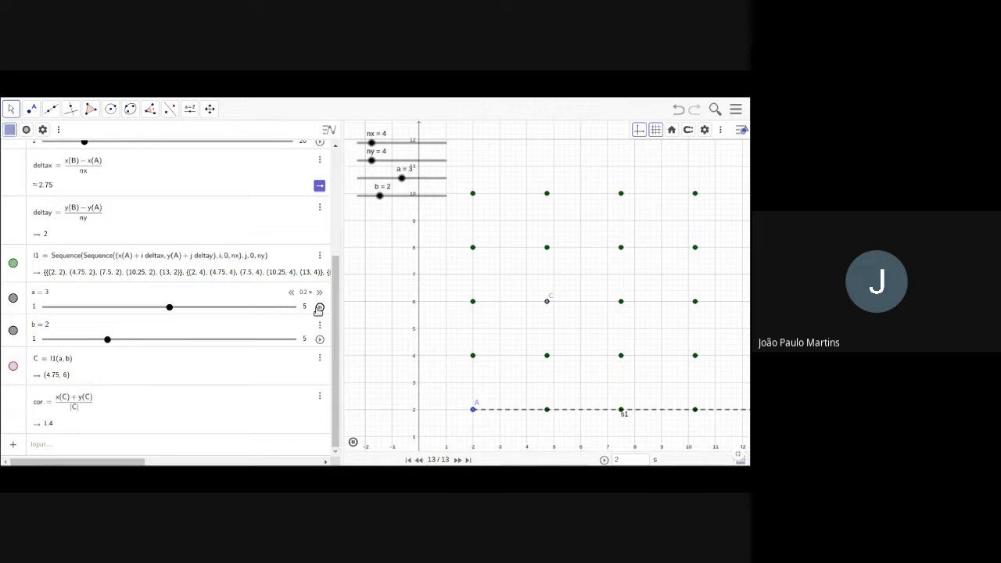
click(13, 263)
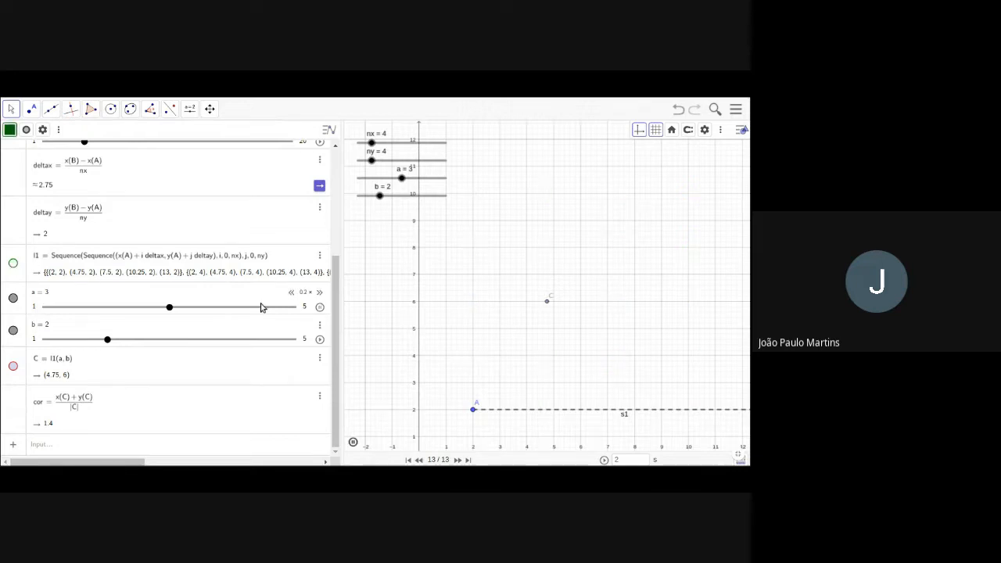
Raise the animation speed of slider a to 2× and start animating slider b as well.
click(320, 292)
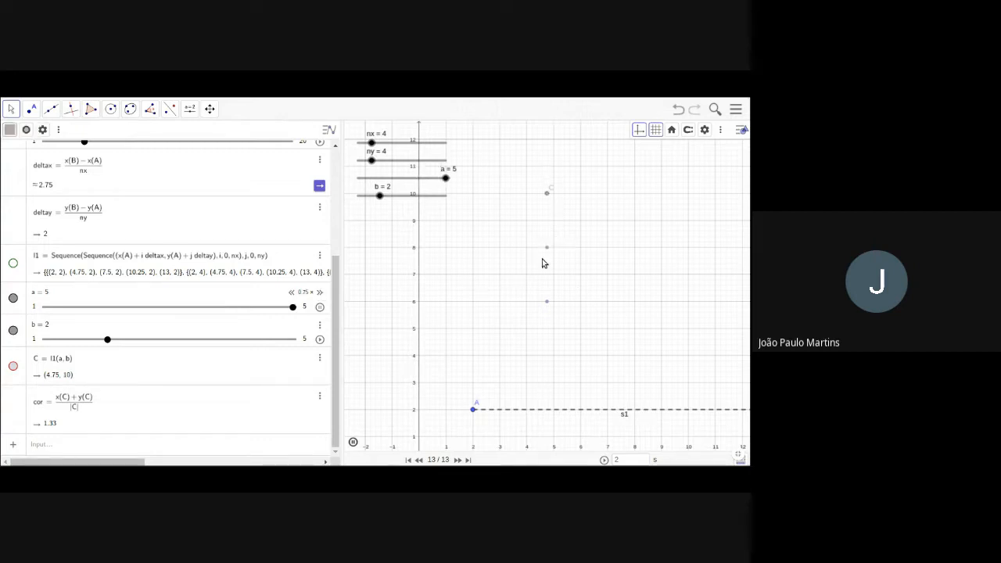
click(321, 293)
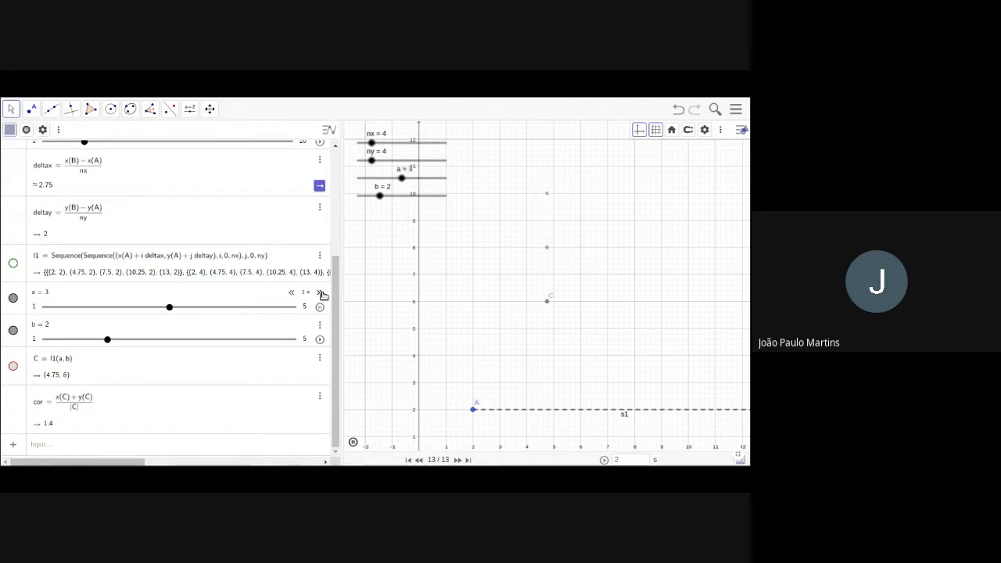
click(321, 294)
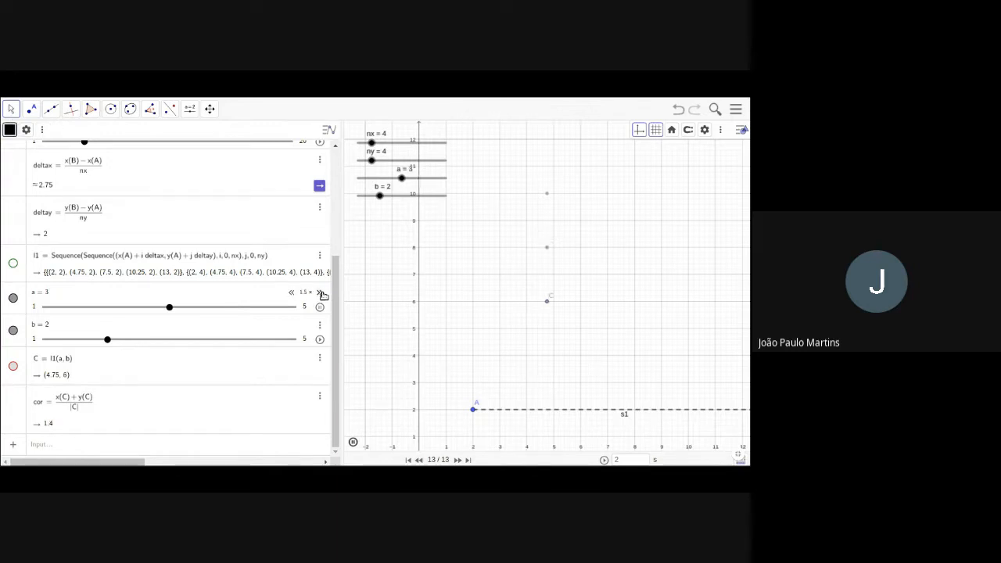
click(320, 339)
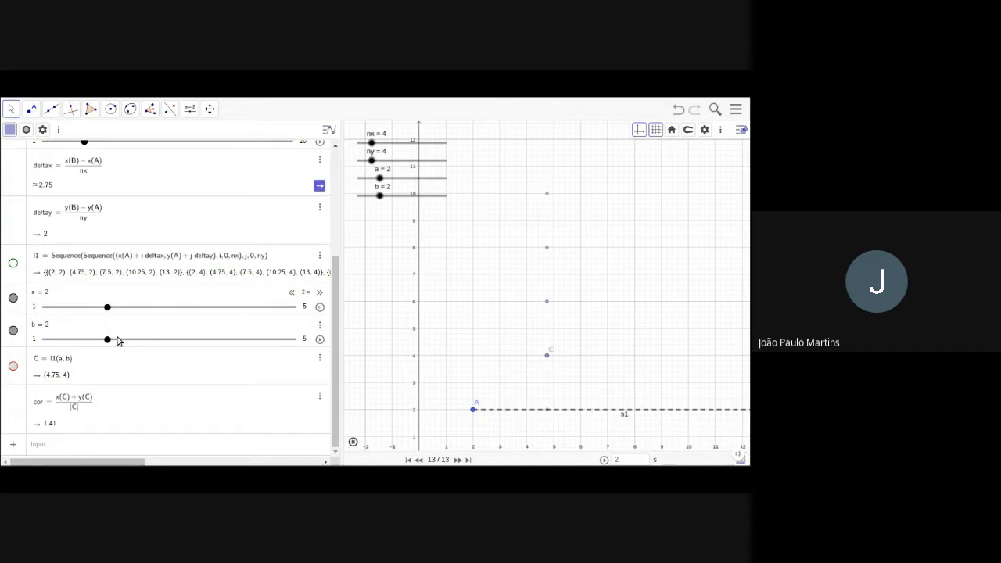
click(320, 339)
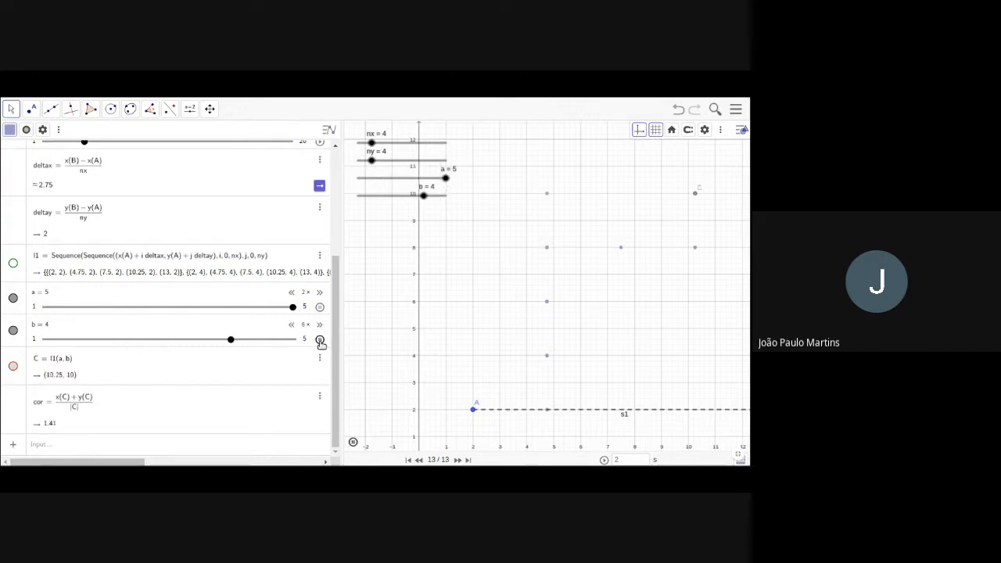
Slow the animations to 0.35× for slider a and 1.5× for slider b.
click(293, 294)
click(294, 295)
click(293, 295)
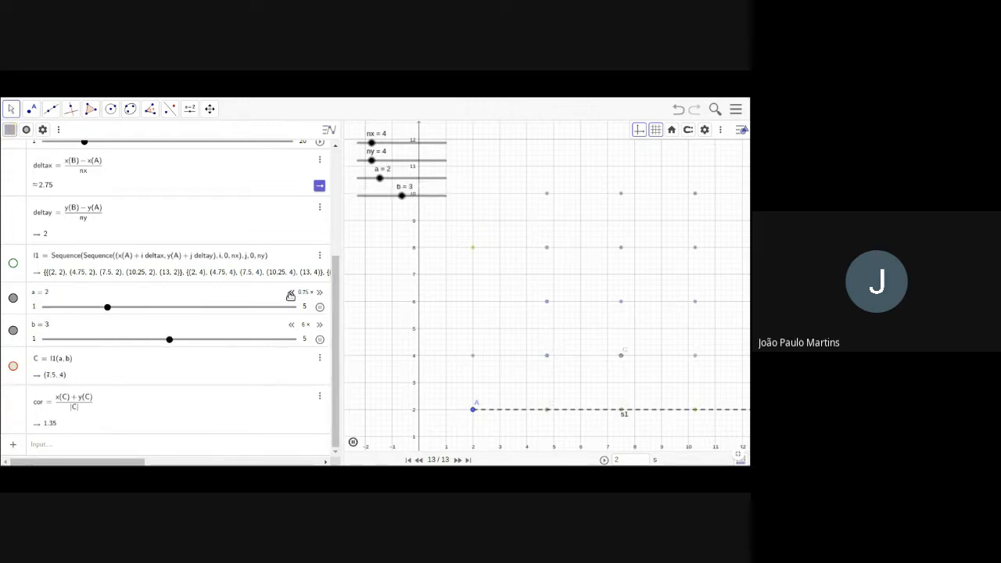
click(290, 293)
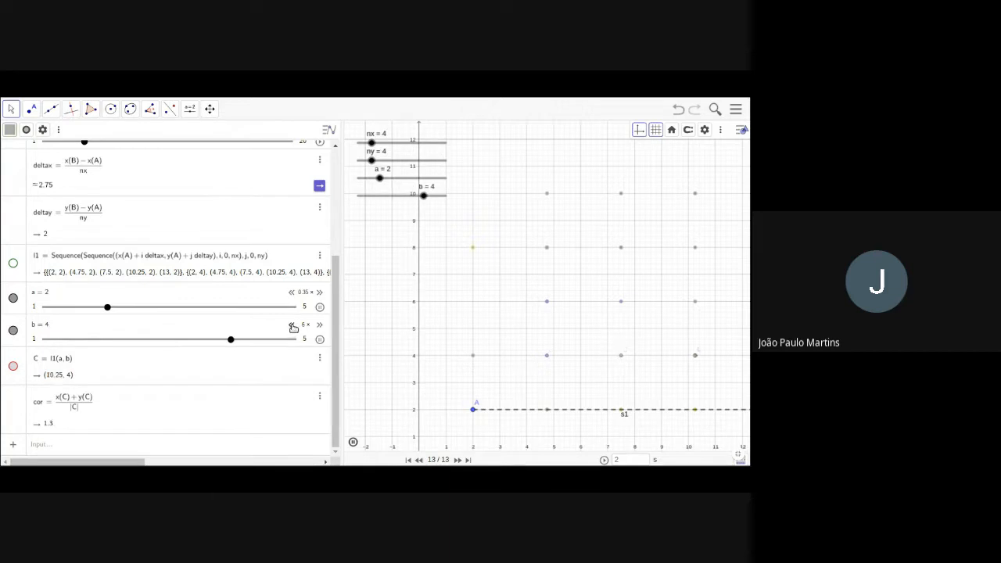
click(291, 325)
click(291, 325)
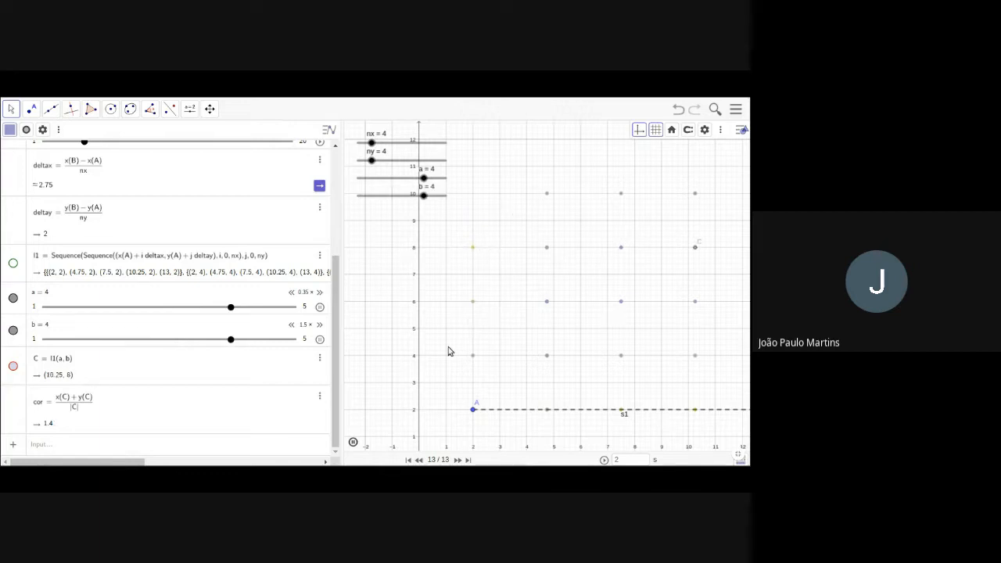
Highlight point C and stop the animations of sliders a and b.
click(26, 376)
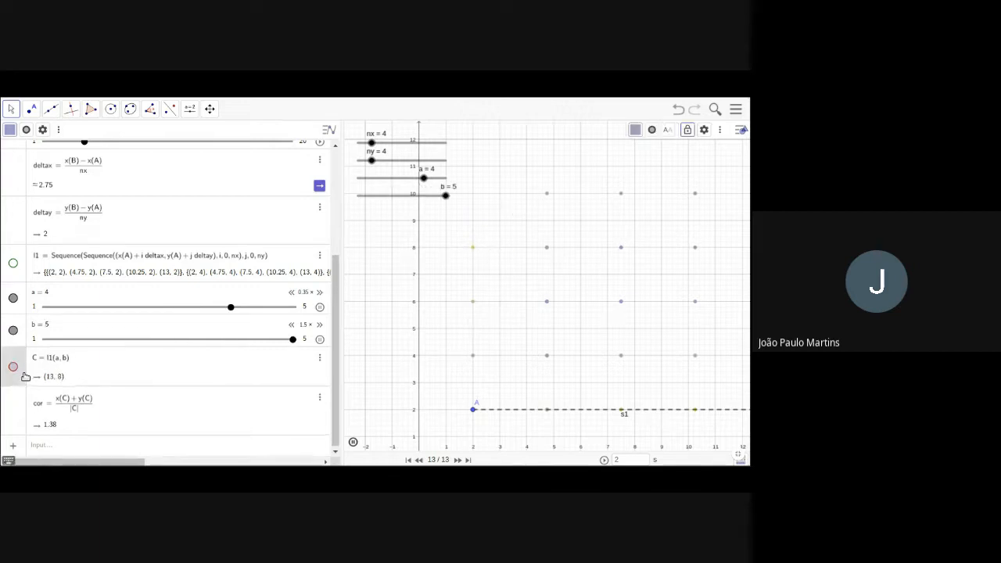
click(319, 308)
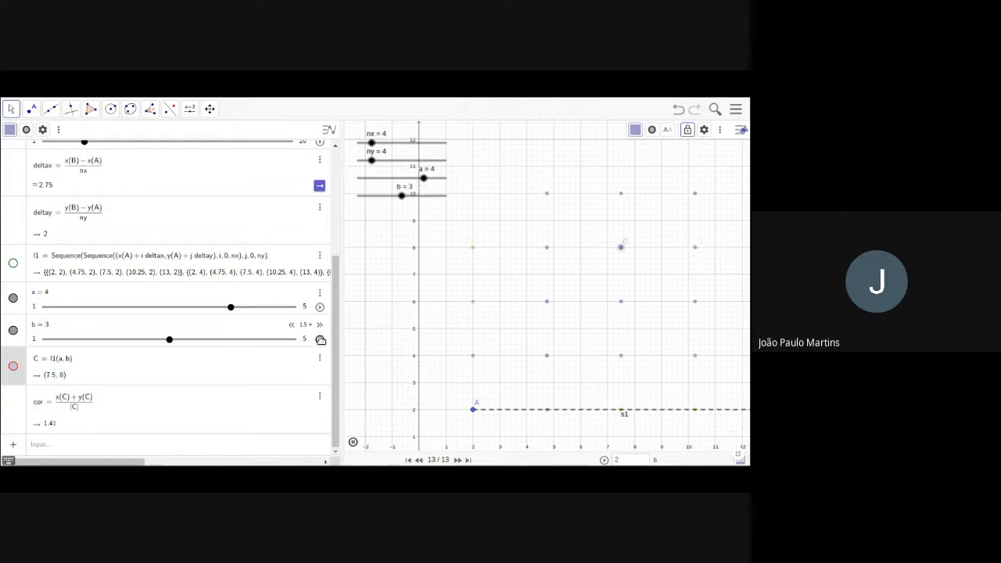
click(320, 340)
Set slider b to 2 and highlight point C, defined as l1(a,b).
scroll(150, 205, up, 3)
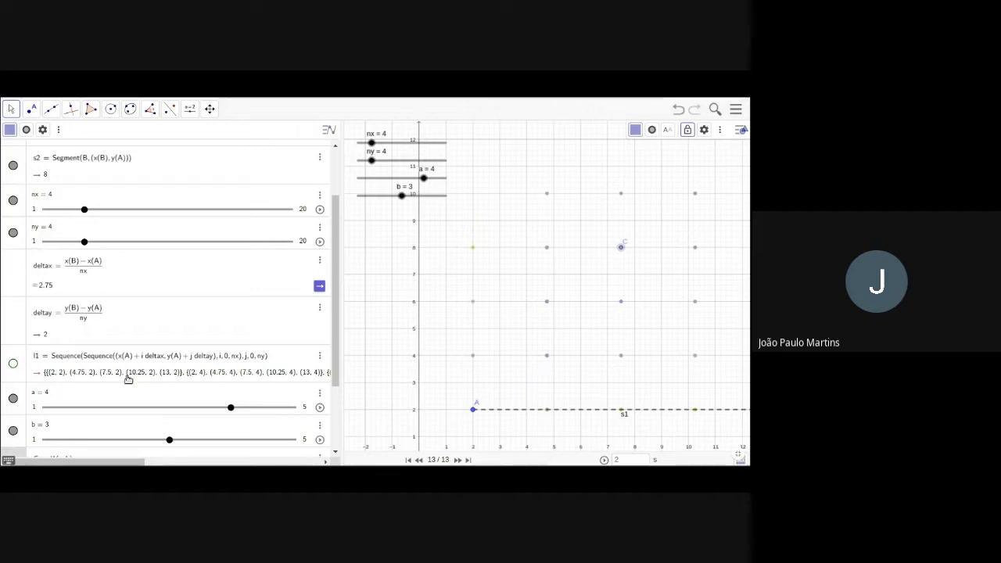
scroll(127, 379, down, 2)
scroll(104, 353, up, 1)
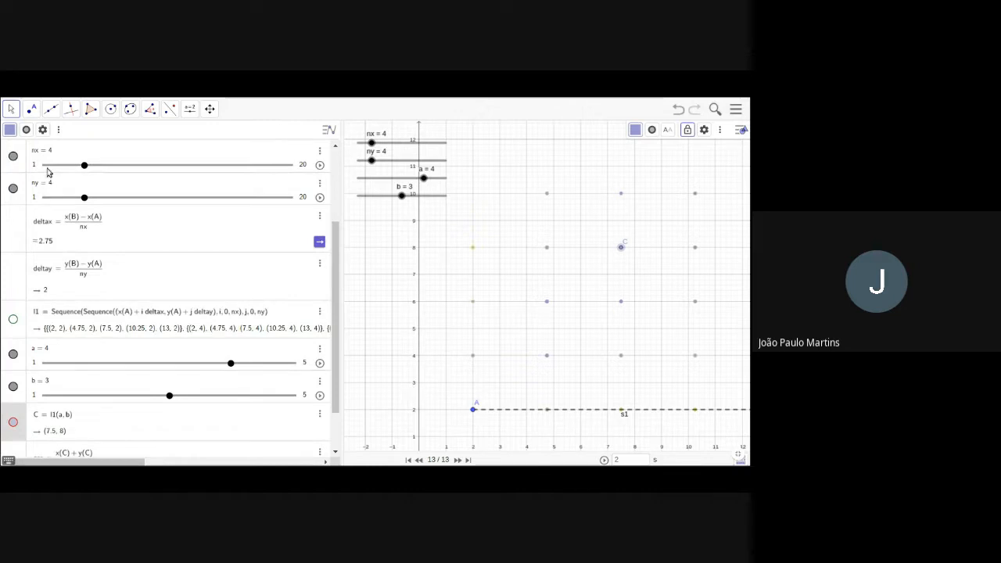
scroll(183, 357, down, 2)
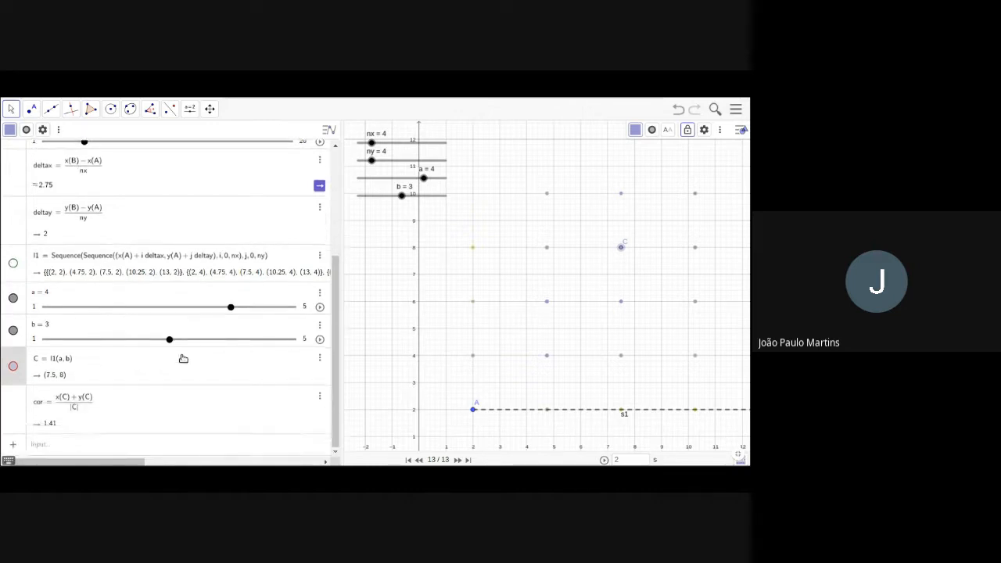
click(21, 308)
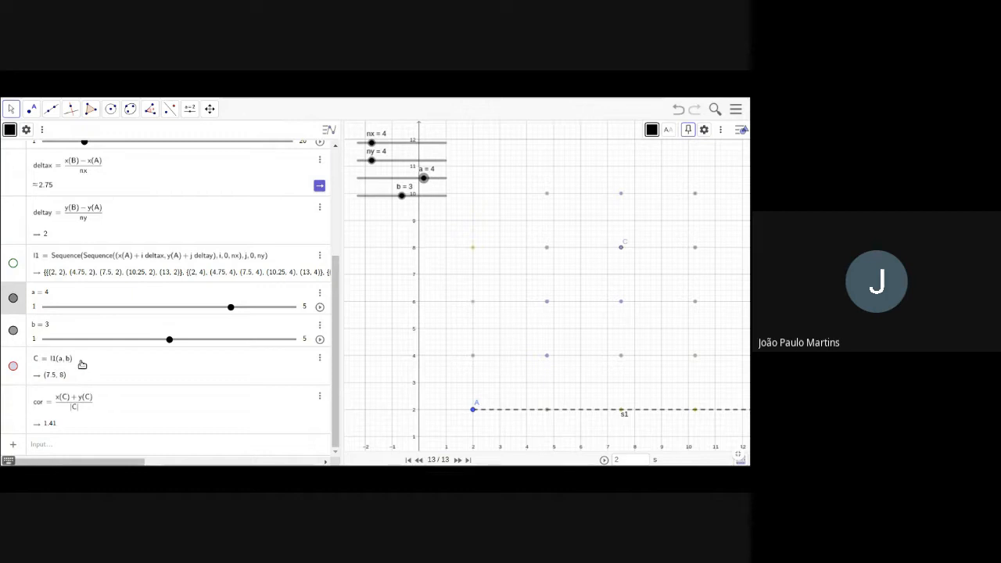
click(171, 340)
drag(174, 343, 82, 342)
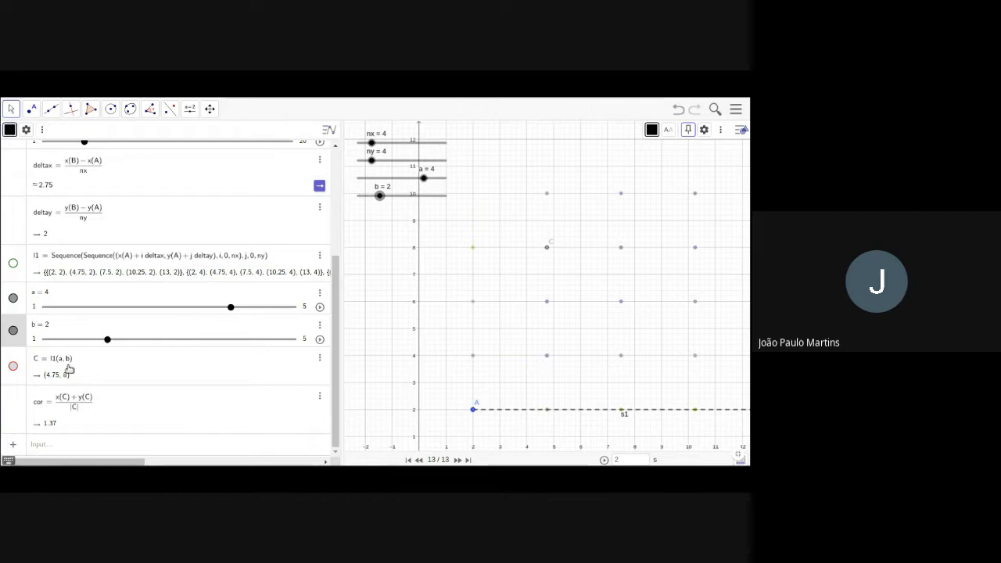
click(23, 381)
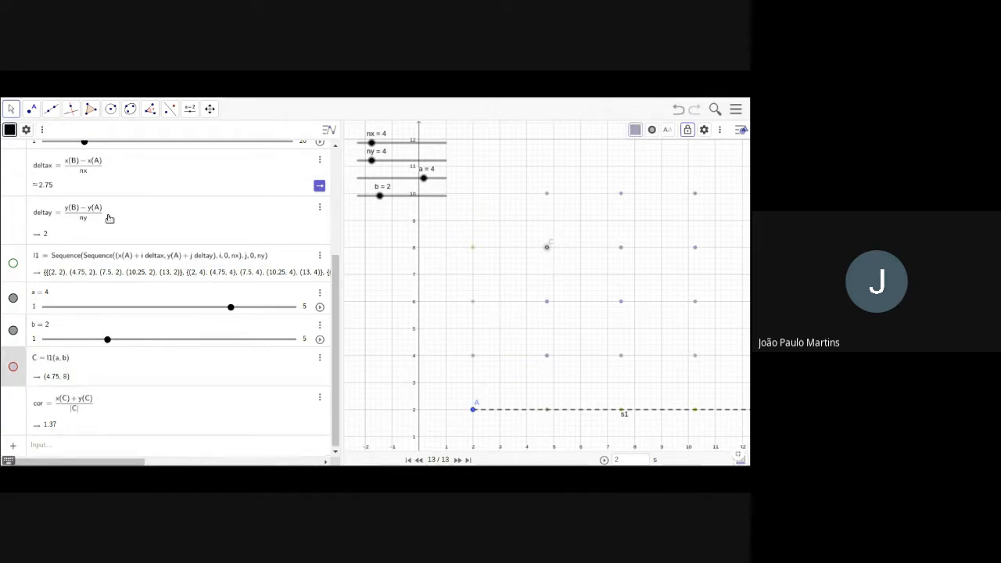
Show the points of list l1 briefly and hide them again.
scroll(107, 219, up, 3)
scroll(78, 250, down, 3)
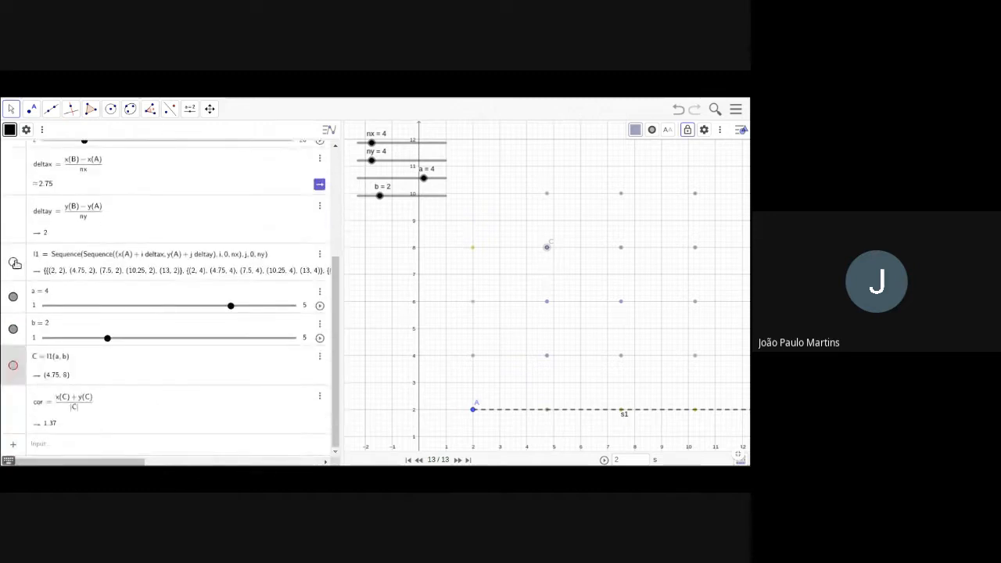
click(13, 263)
click(14, 263)
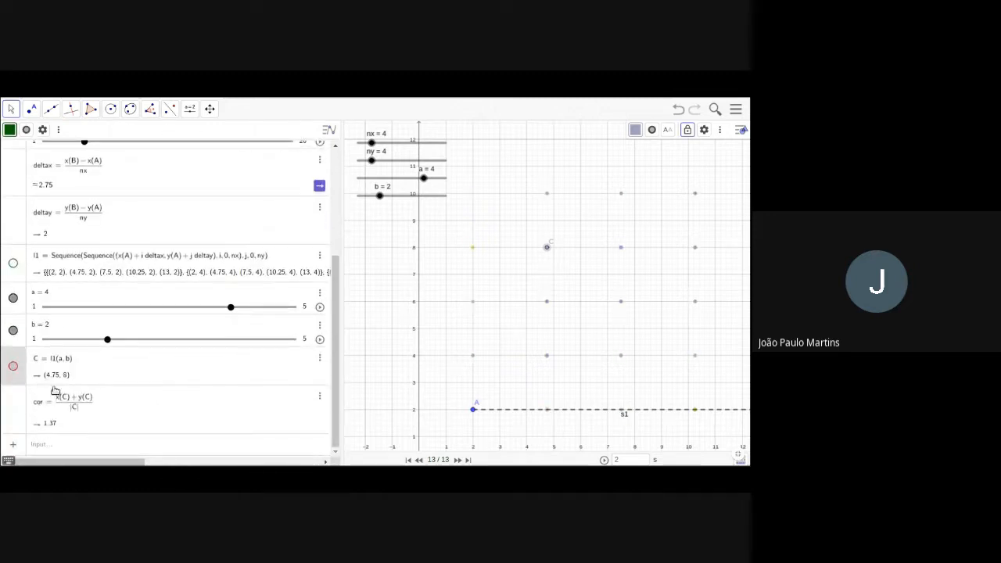
Open the settings of the number cor at its Advanced dynamic color options.
click(15, 417)
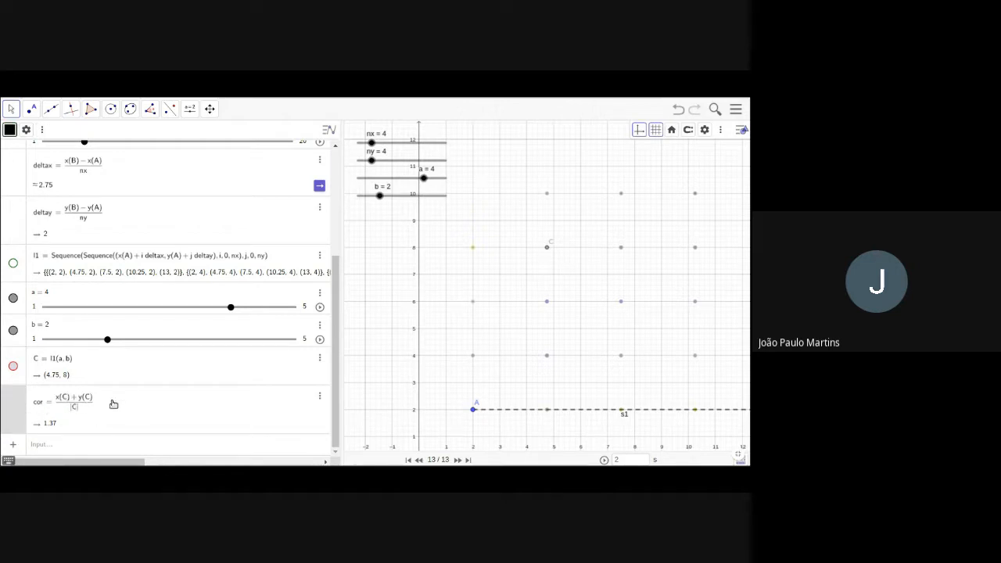
right_click(13, 405)
click(48, 393)
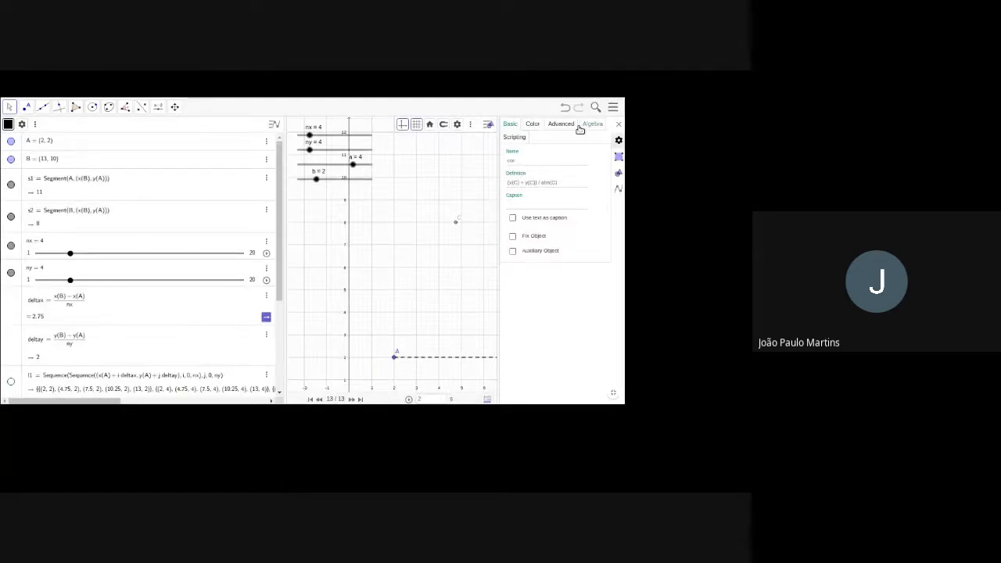
click(534, 126)
click(557, 128)
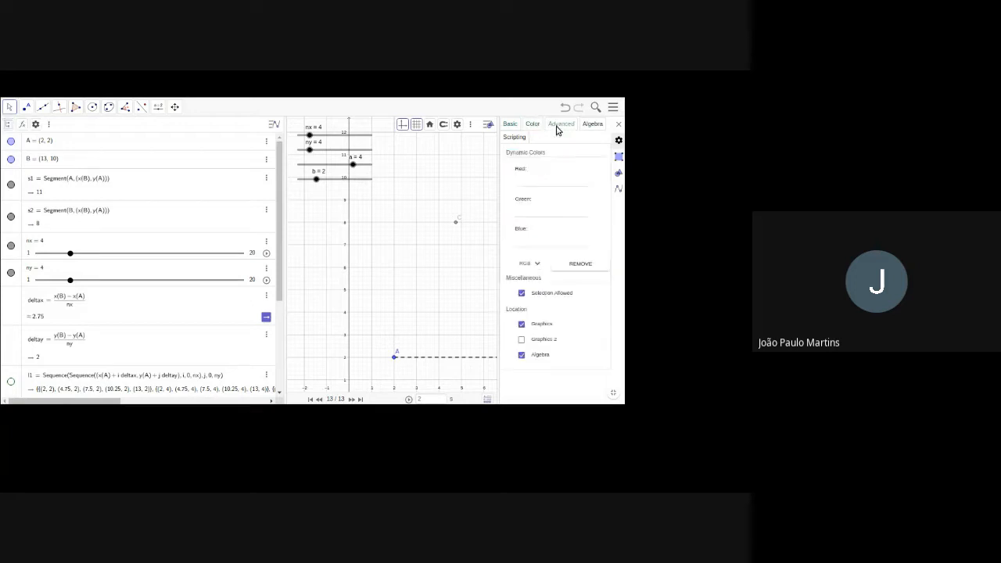
click(532, 182)
Examine point C's red, green and blue dynamic color formulas and return to the settings of cor.
scroll(33, 355, down, 4)
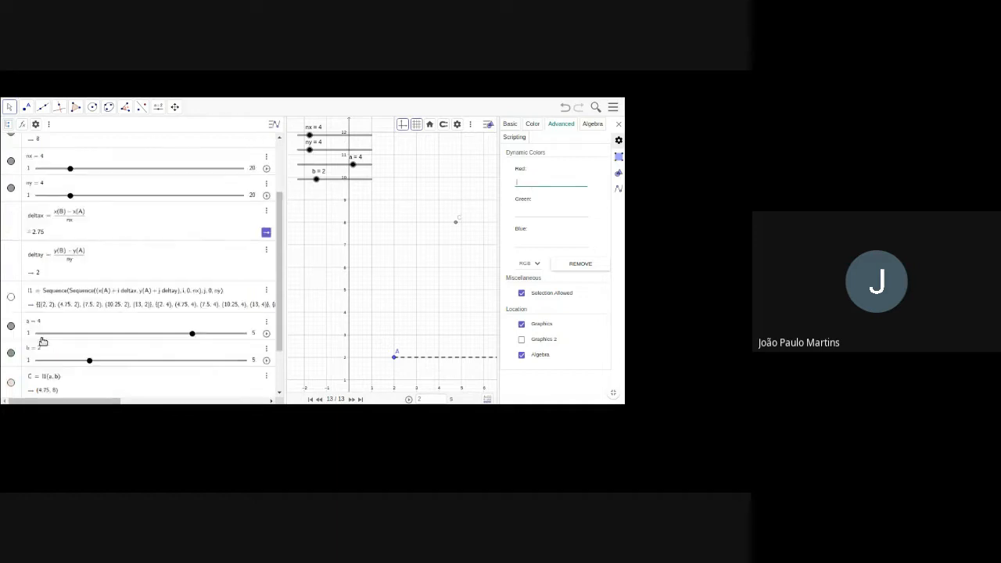
click(19, 319)
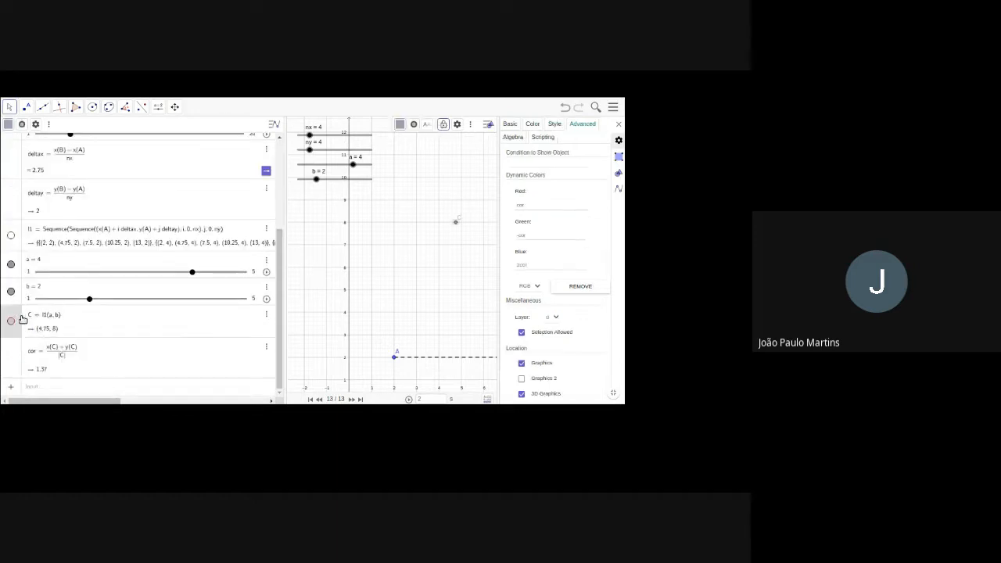
click(539, 205)
click(538, 234)
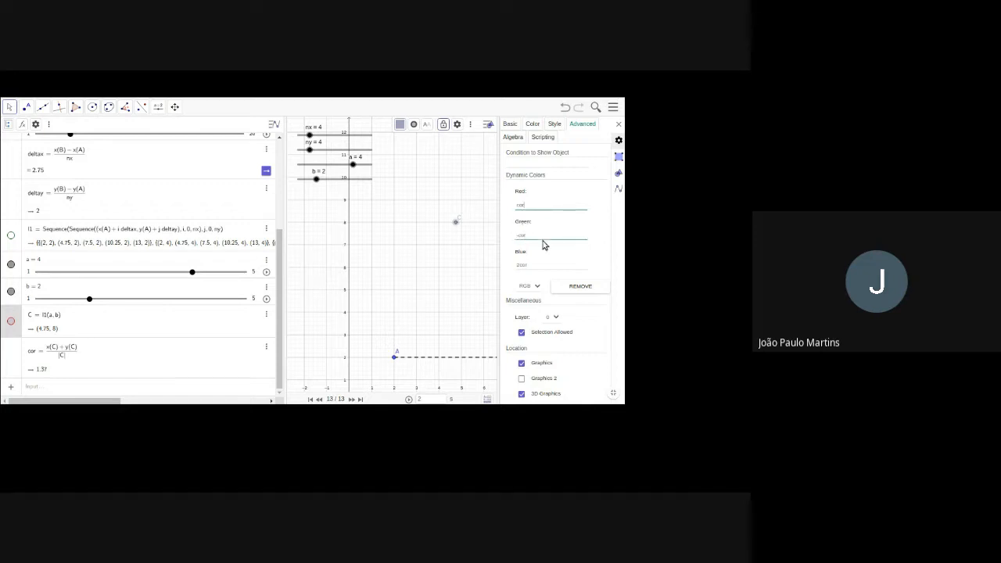
click(540, 264)
click(19, 364)
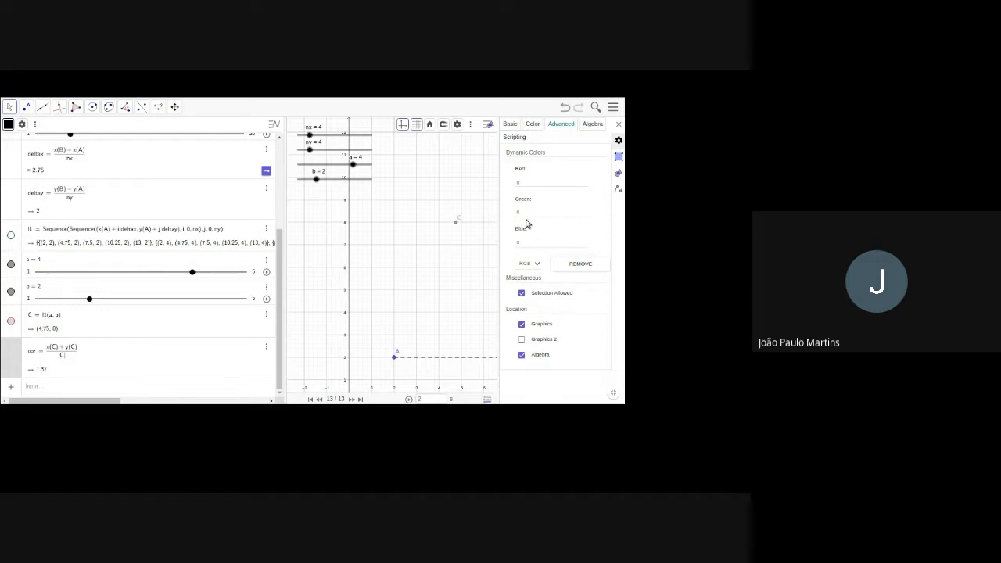
Exit full-screen mode and view the lower part of the SequenceAndDynamicColor activity page.
click(616, 393)
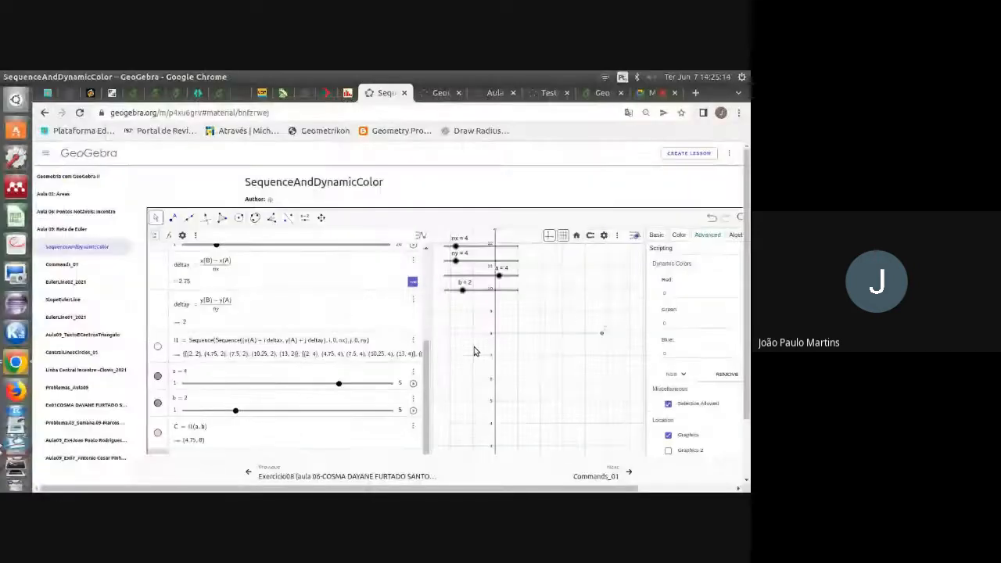
drag(749, 226, 749, 284)
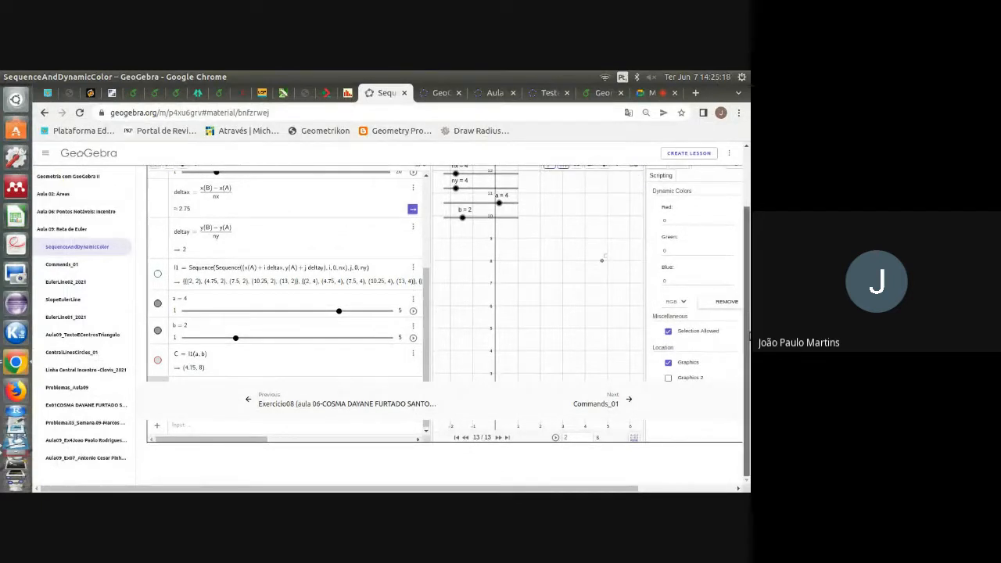
mouse_move(749, 337)
mouse_down()
mouse_move(749, 305)
mouse_move(749, 340)
mouse_up()
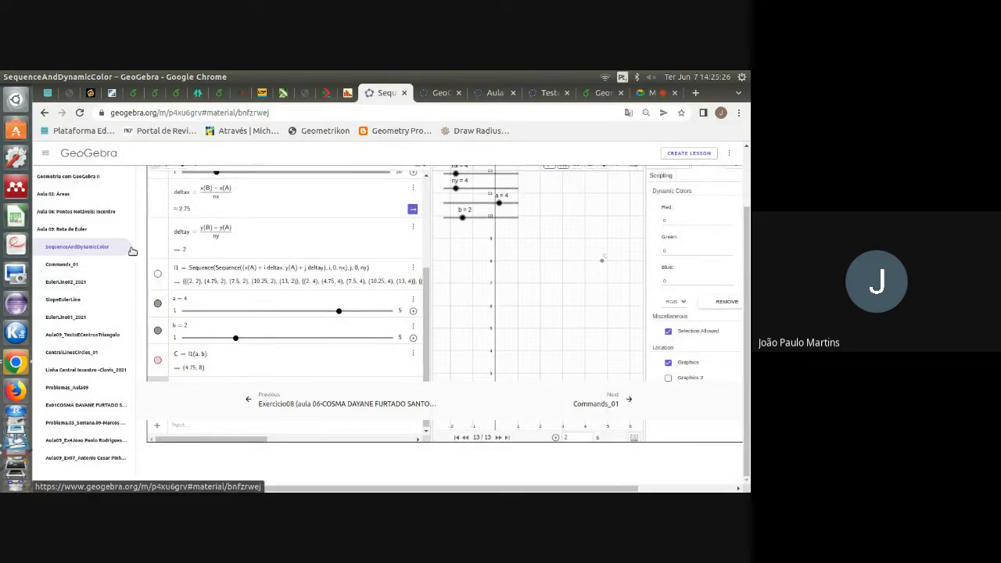
Show the points of list l1 again and fit the whole grid from A to B in the graphics view.
click(157, 272)
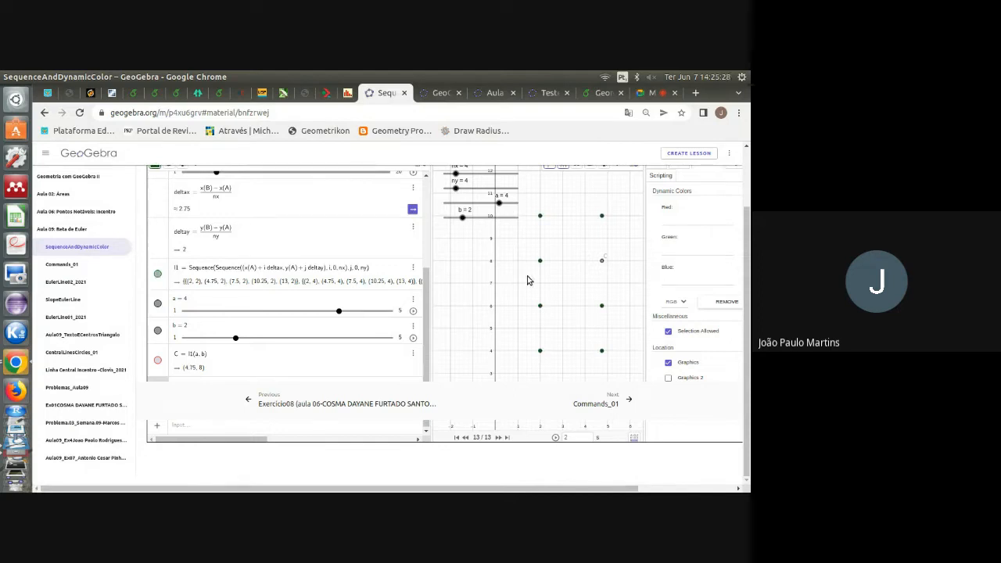
drag(527, 280, 500, 289)
scroll(498, 290, down, 5)
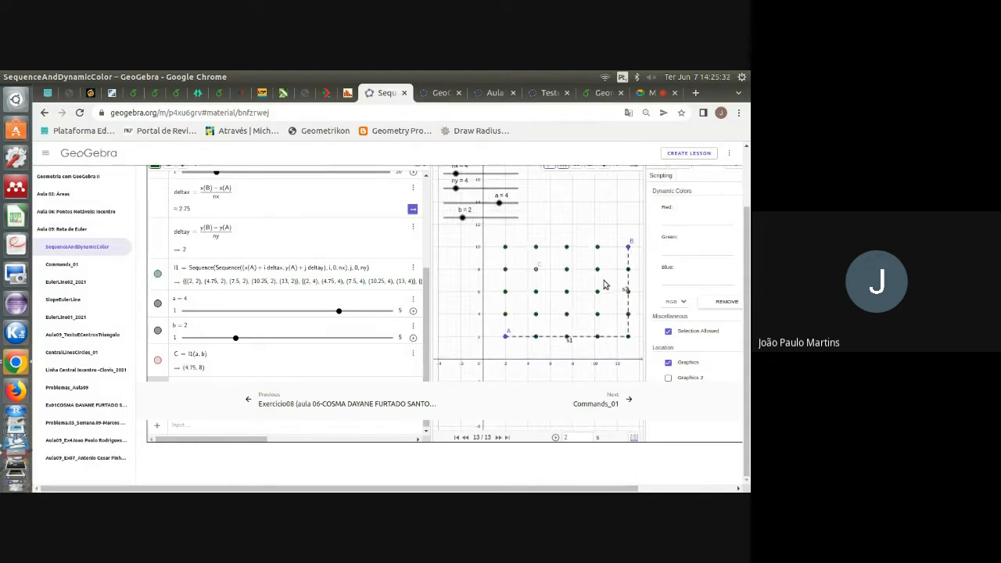
drag(585, 283, 573, 278)
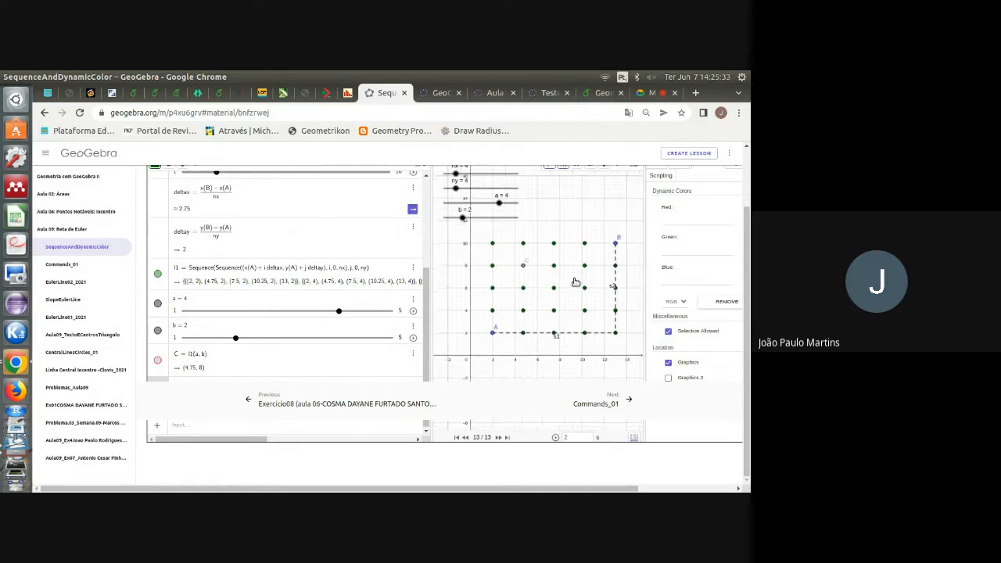
Open the Commands_01 activity and close the settings beside its graphics view.
click(71, 267)
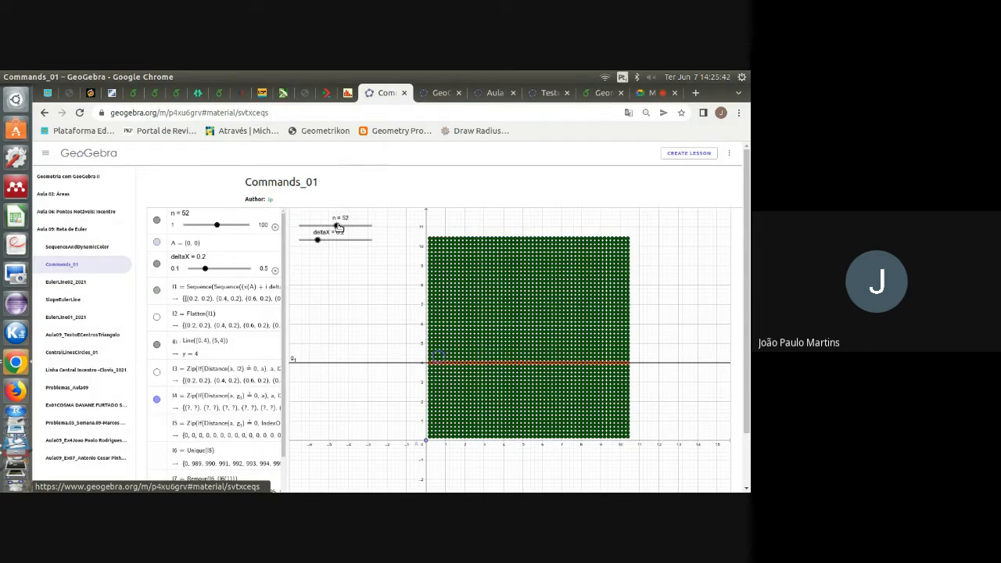
click(310, 223)
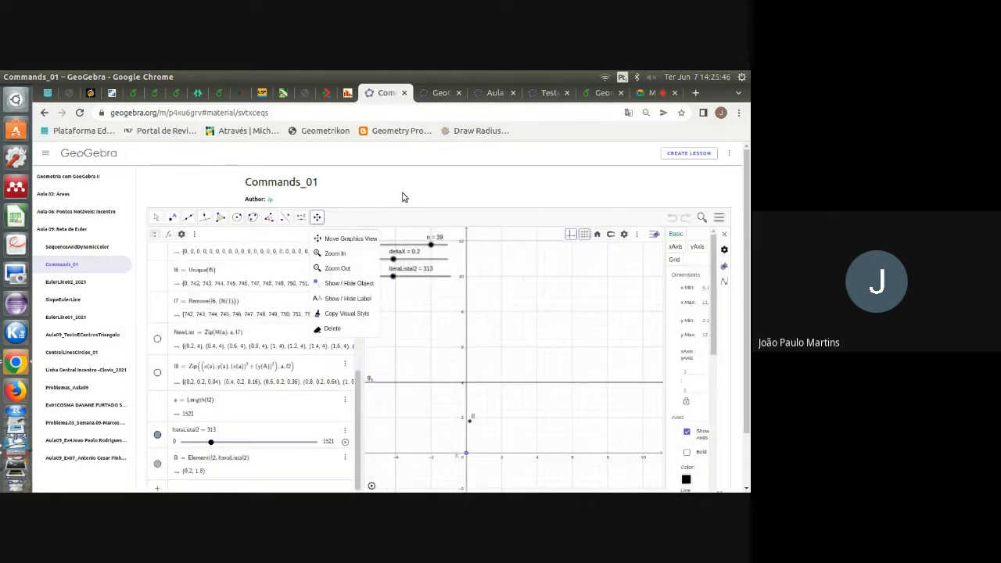
click(545, 328)
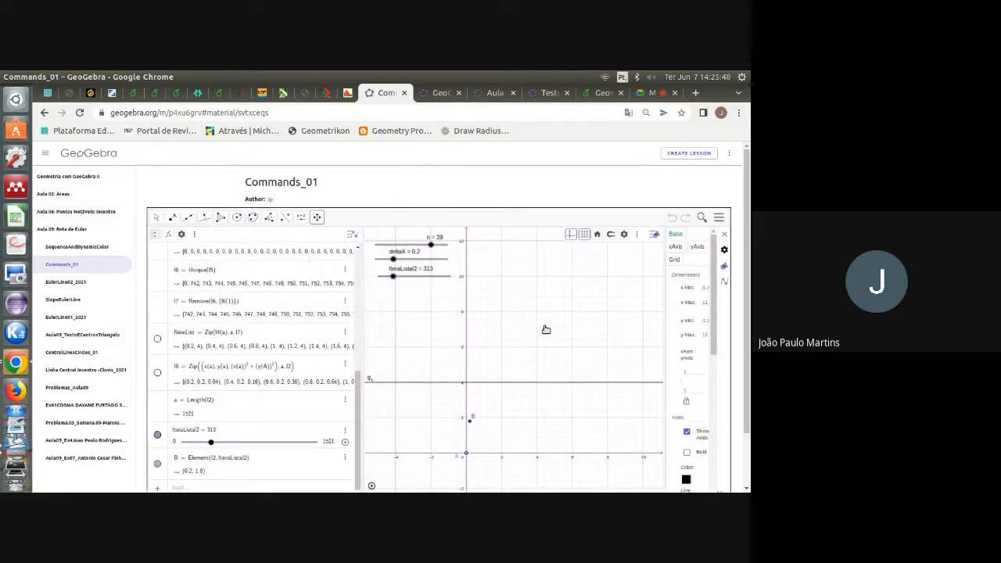
click(727, 237)
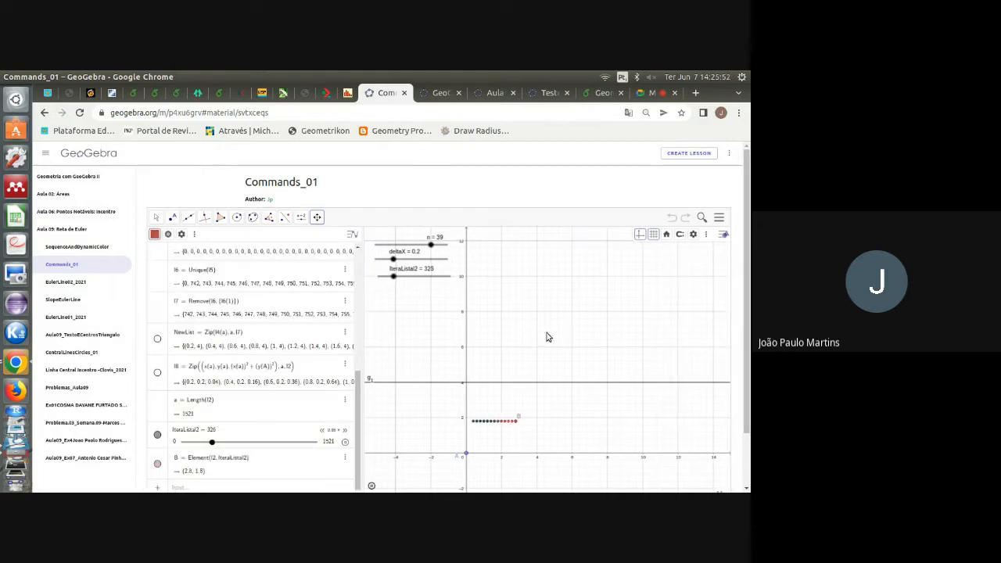
Stop the IteraLista2 animation and show the points of list l1 in the graphics view.
click(345, 444)
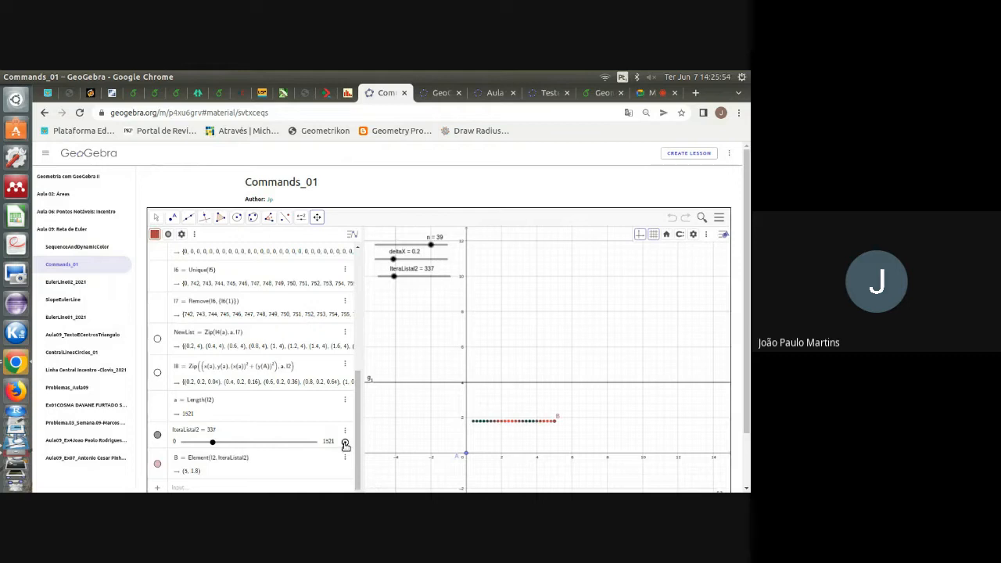
scroll(331, 311, up, 10)
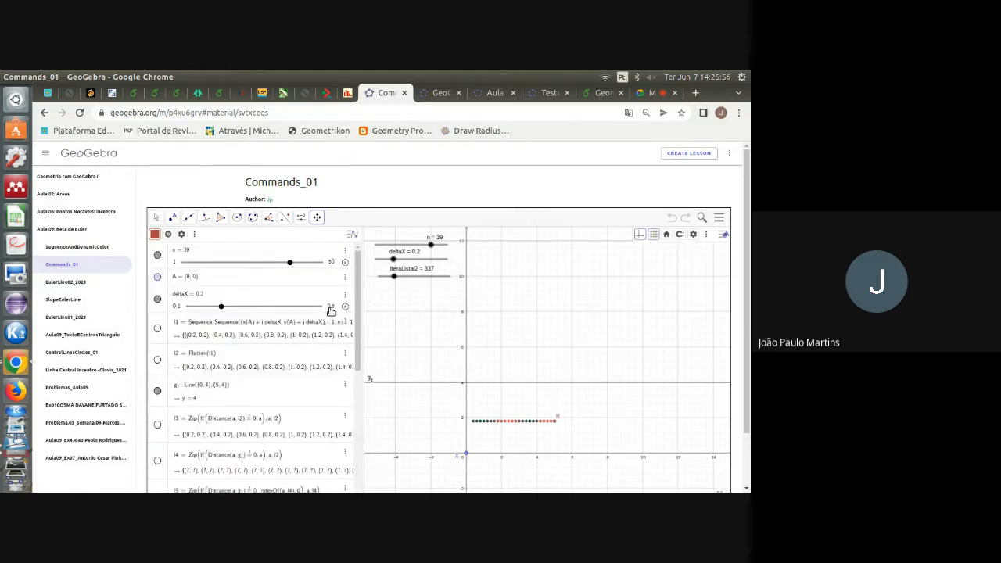
click(157, 330)
scroll(739, 269, down, 2)
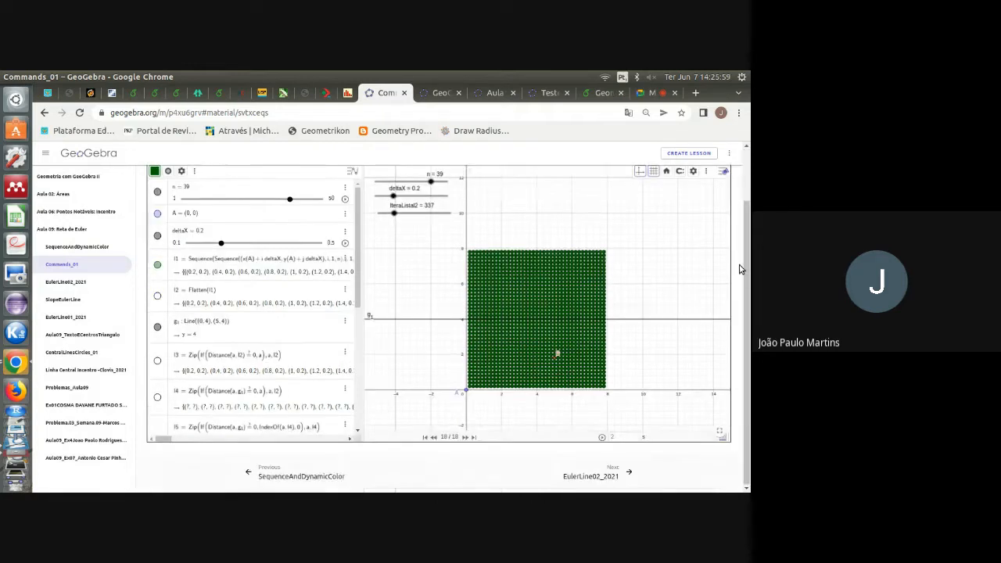
View the Commands_01 construction in full-screen mode and return to the lower part of the activity page.
click(720, 433)
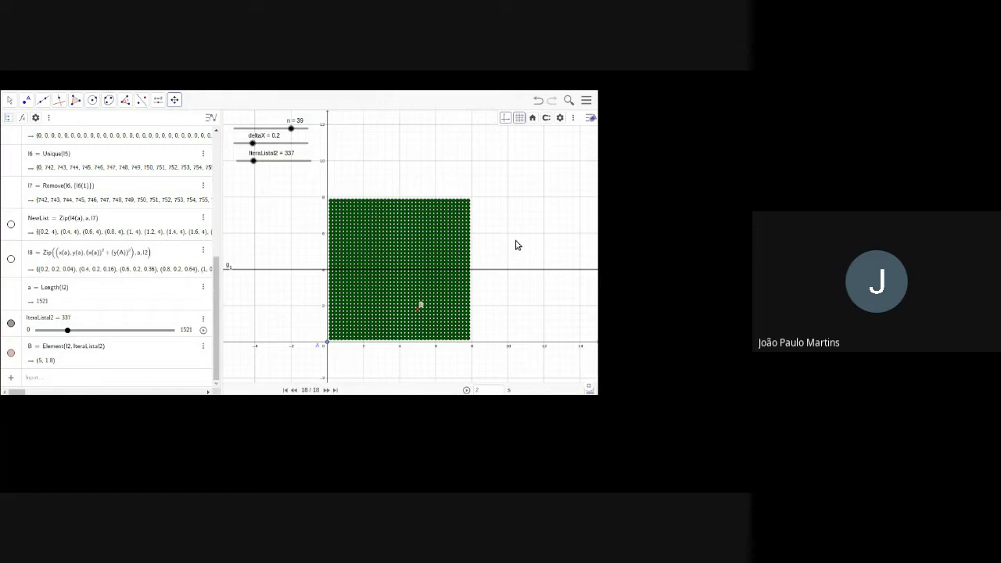
scroll(517, 245, up, 2)
scroll(513, 230, down, 3)
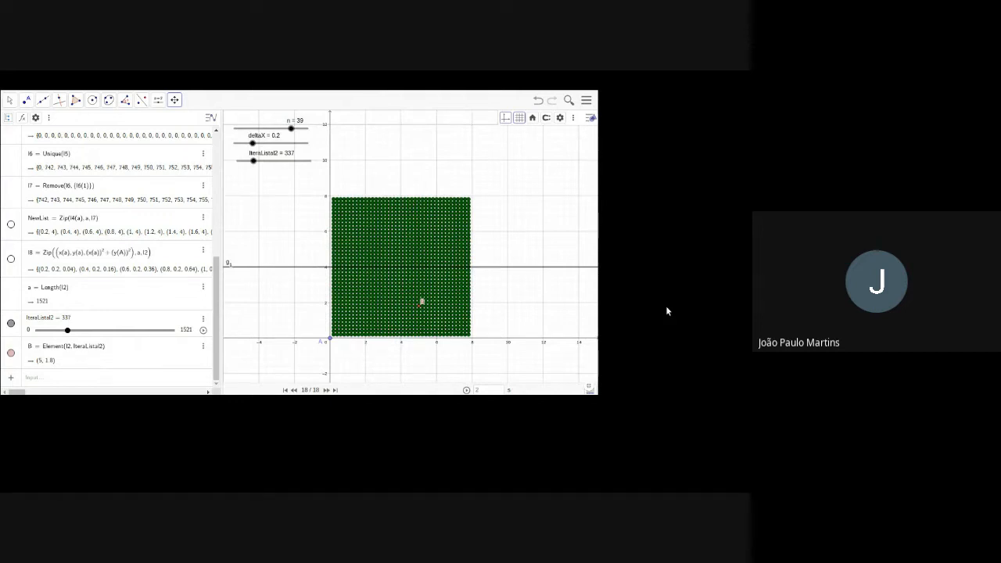
key(Escape)
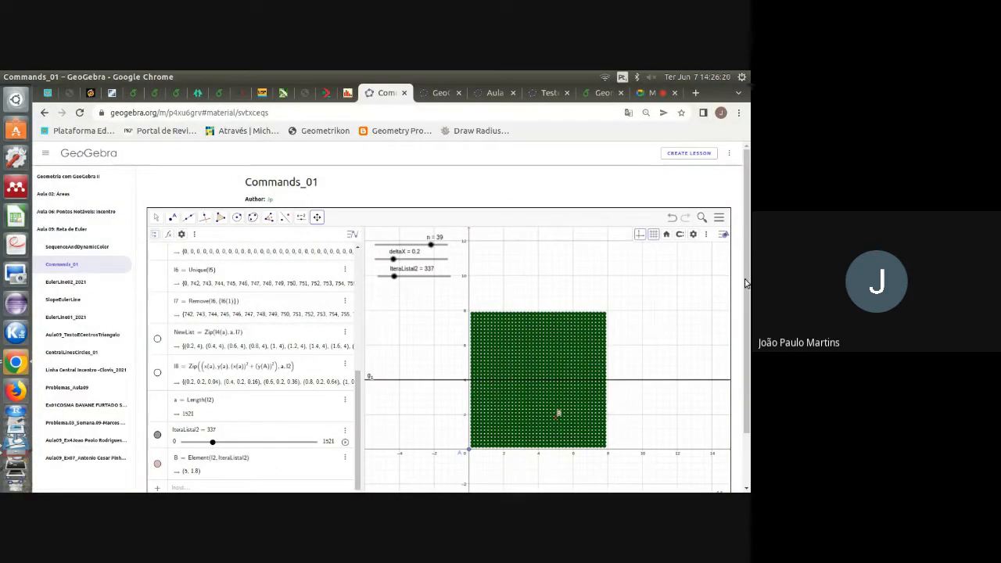
scroll(747, 283, down, 1)
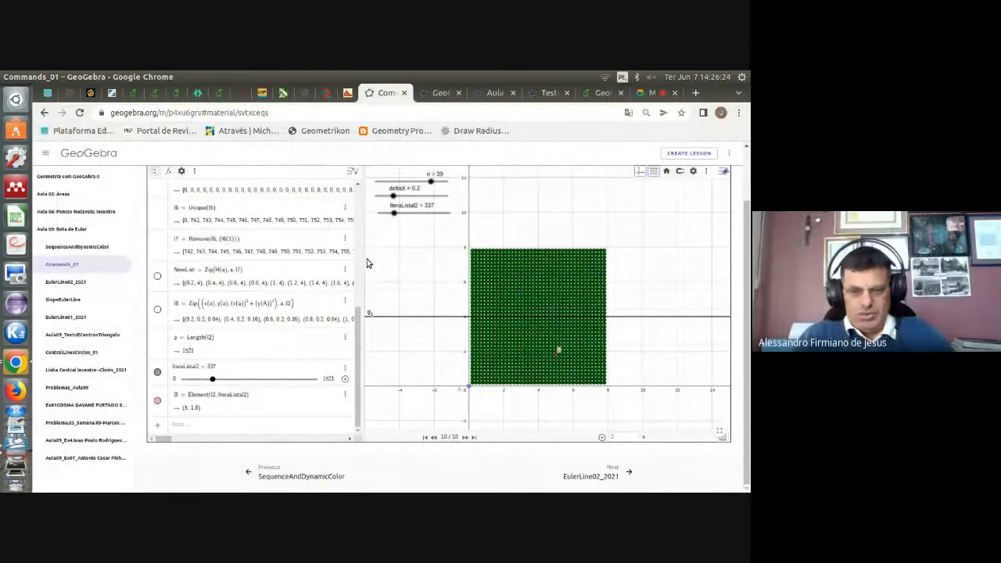
Adjust the algebra view's width around a full-screen check and move the grid closer to the algebra view.
drag(364, 264, 375, 264)
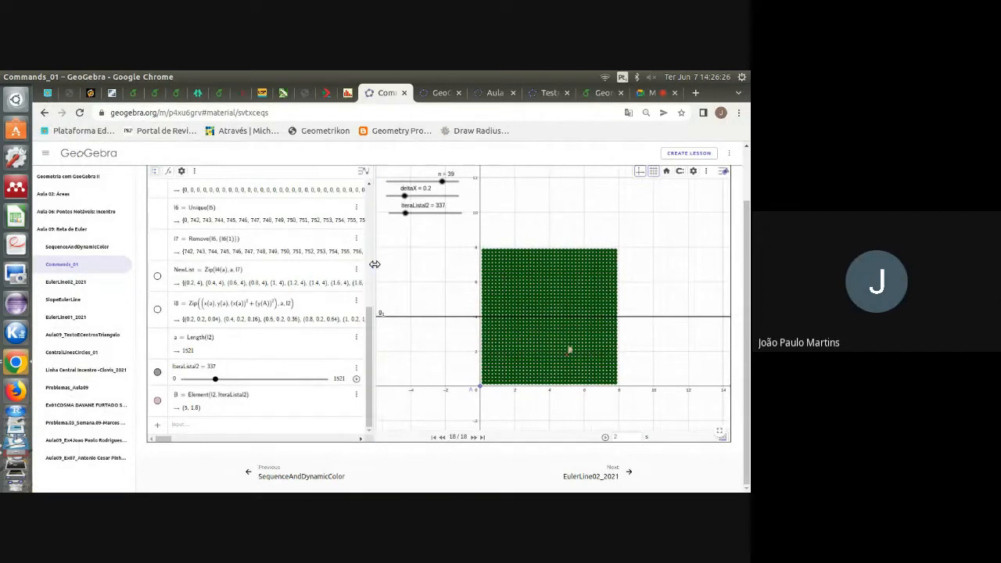
click(720, 431)
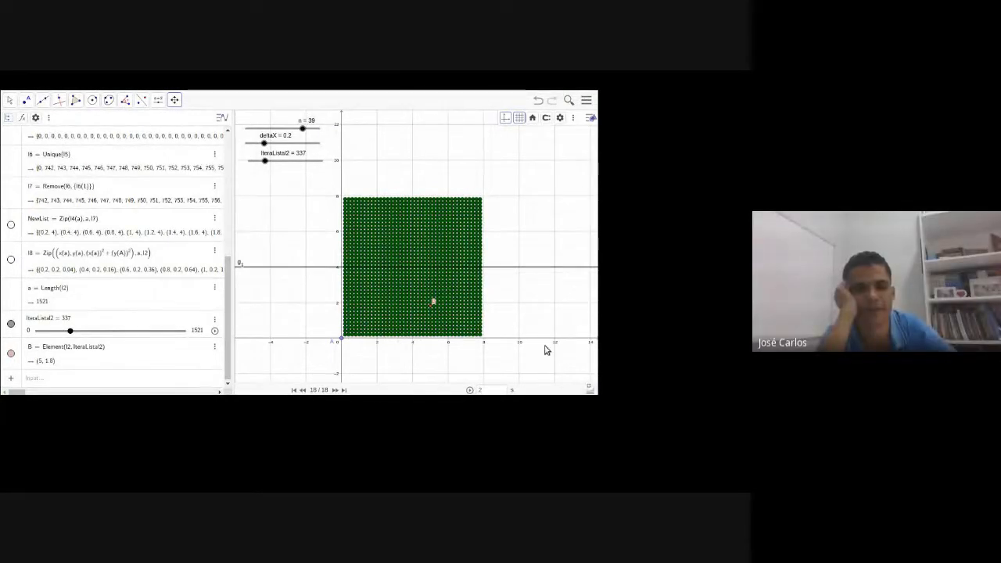
click(588, 388)
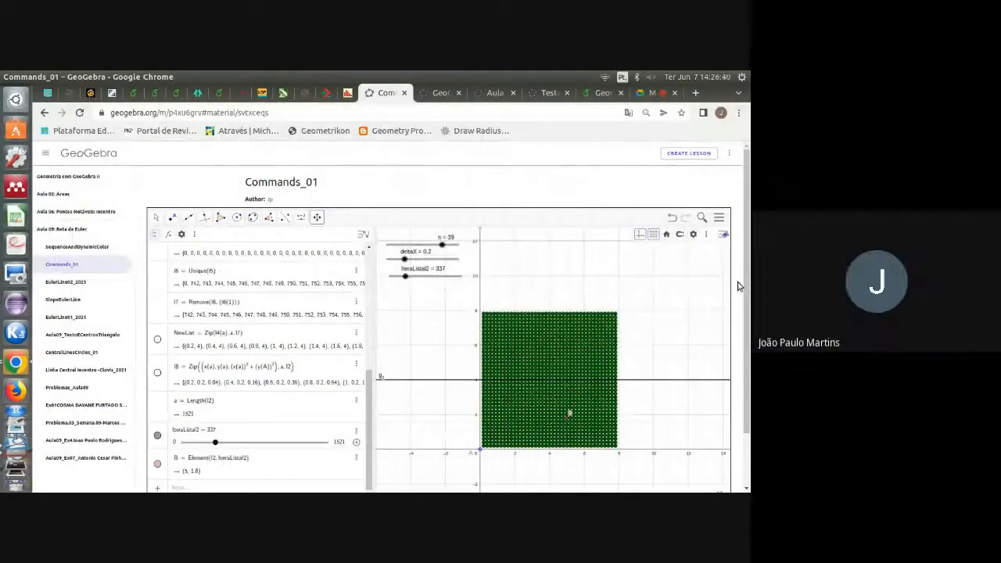
scroll(749, 364, down, 2)
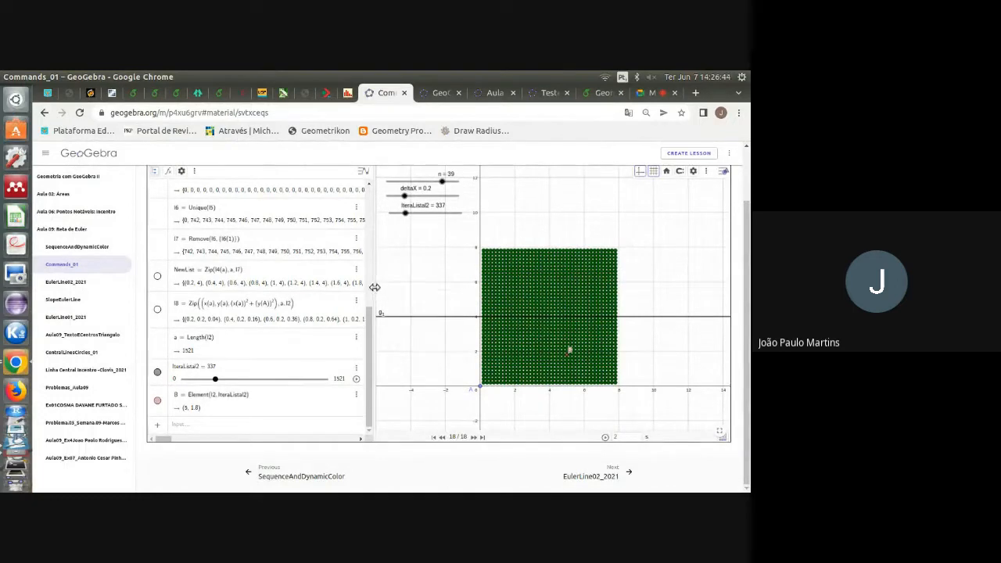
mouse_move(375, 287)
mouse_down()
mouse_move(346, 289)
mouse_move(370, 289)
mouse_up()
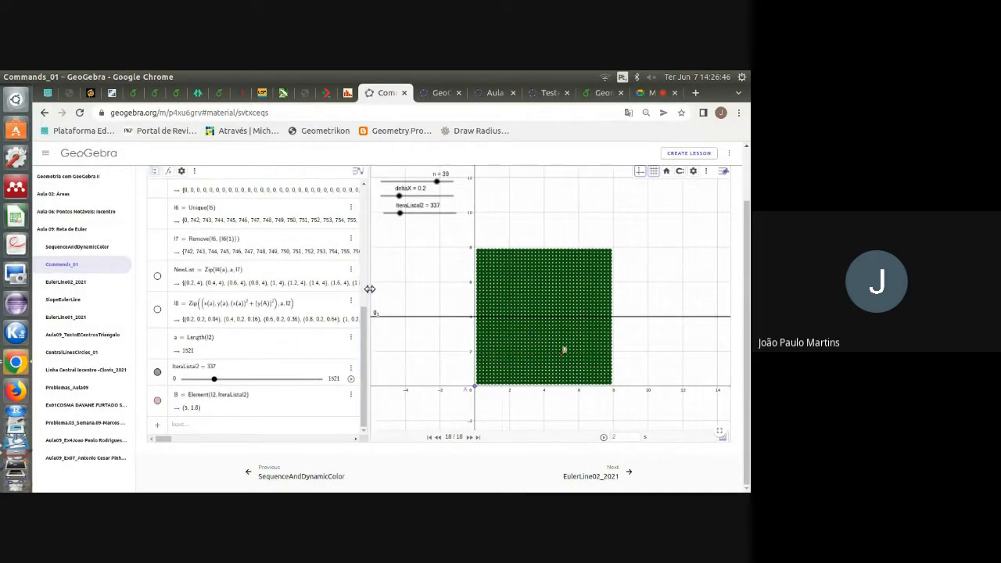
drag(445, 286, 417, 287)
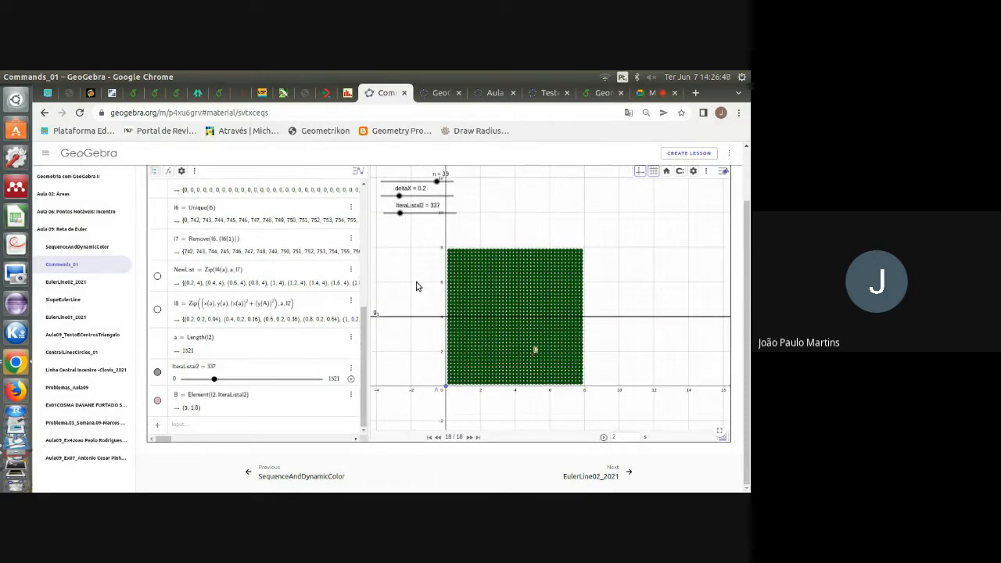
Return to the beginning of the object list, lower the number n to 23 and raise it to 28.
scroll(199, 290, up, 10)
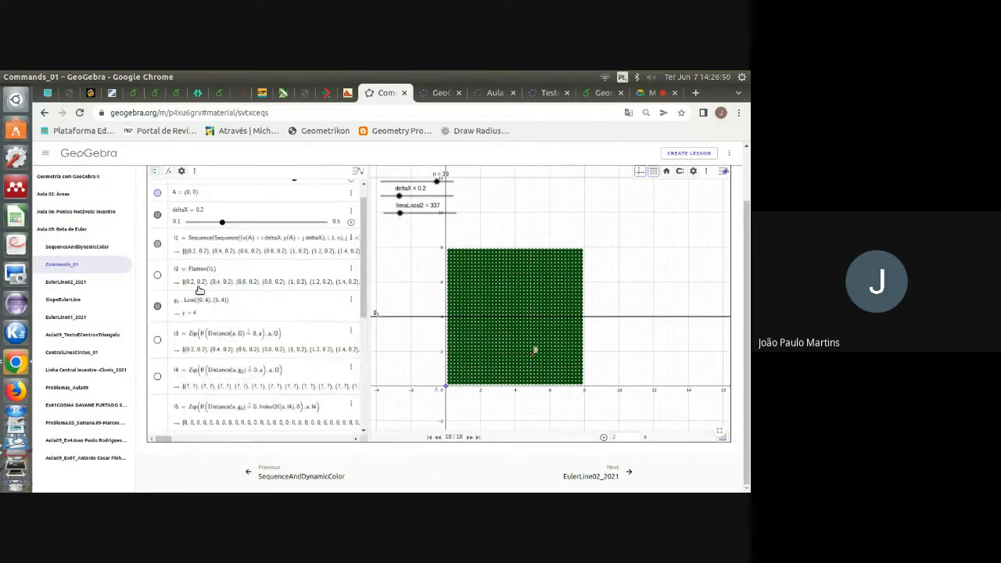
scroll(199, 290, up, 2)
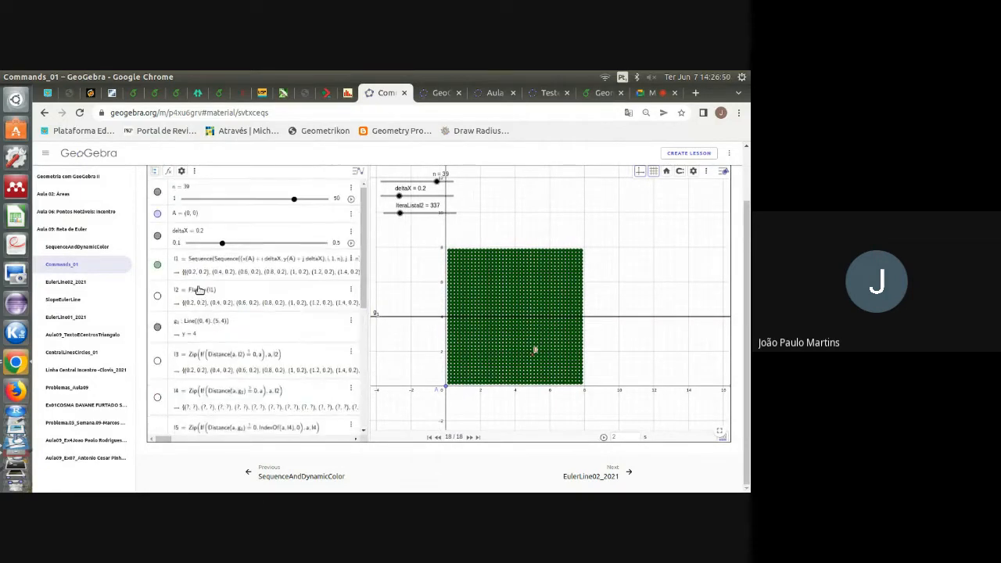
click(164, 200)
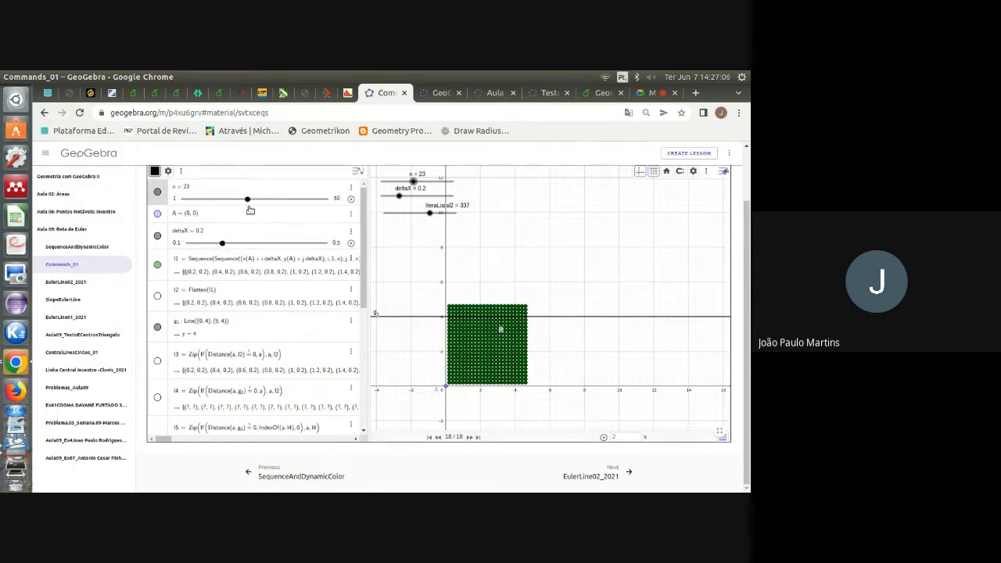
drag(248, 200, 271, 200)
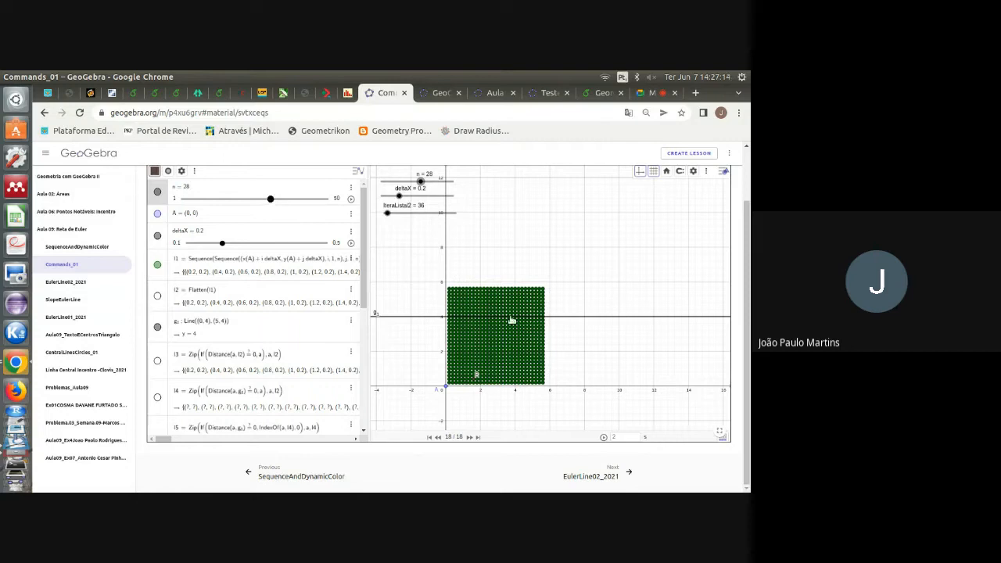
Hide list l1, keep the points of l2 = Flatten(l1) shown, and enlarge the grid in the graphics view.
click(165, 276)
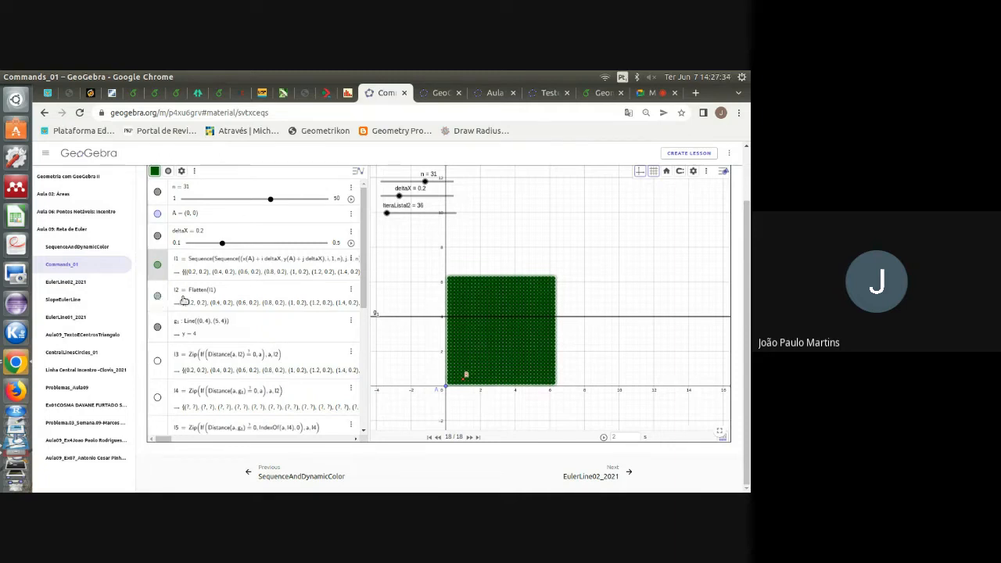
click(158, 297)
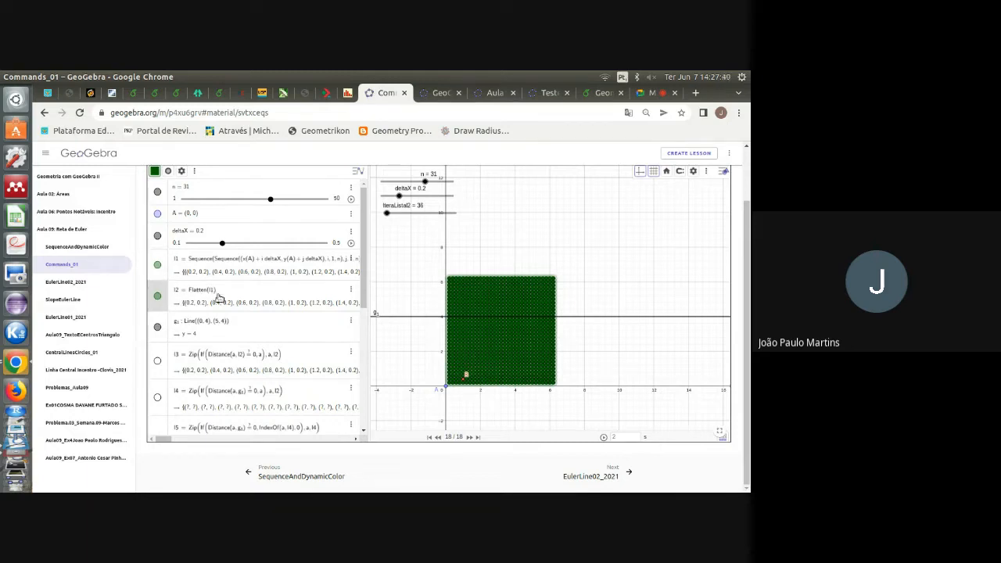
click(158, 265)
click(158, 296)
click(158, 296)
scroll(473, 328, up, 3)
drag(606, 322, 628, 305)
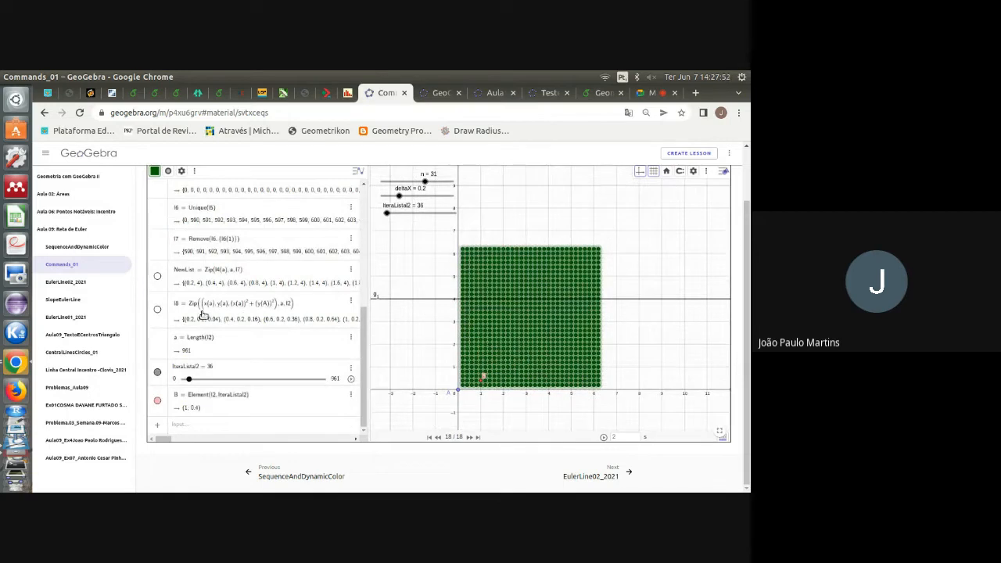
Review the definitions of lists l1 and l2, line g1 and the Zip lists in the algebra view.
scroll(199, 306, up, 5)
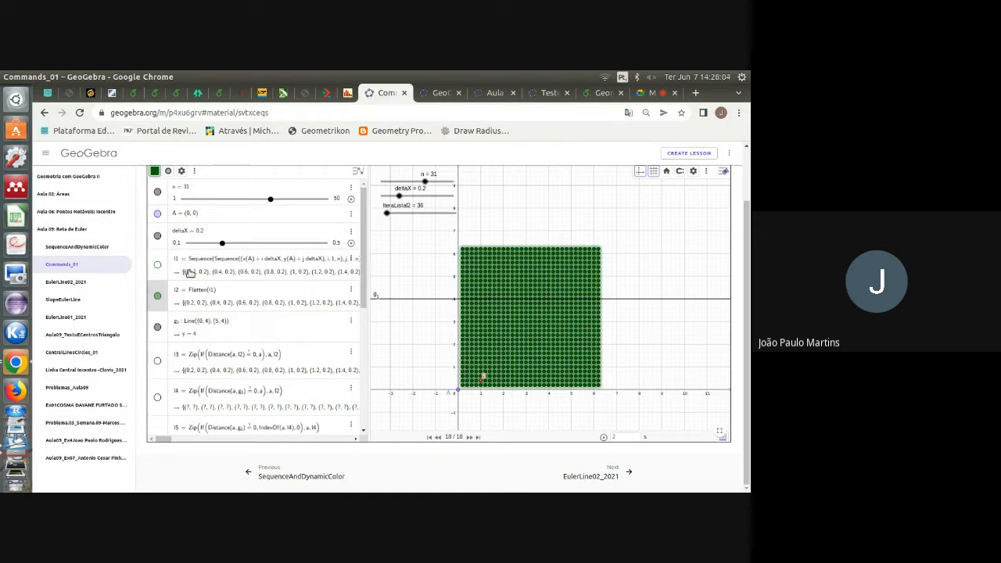
scroll(205, 273, up, 1)
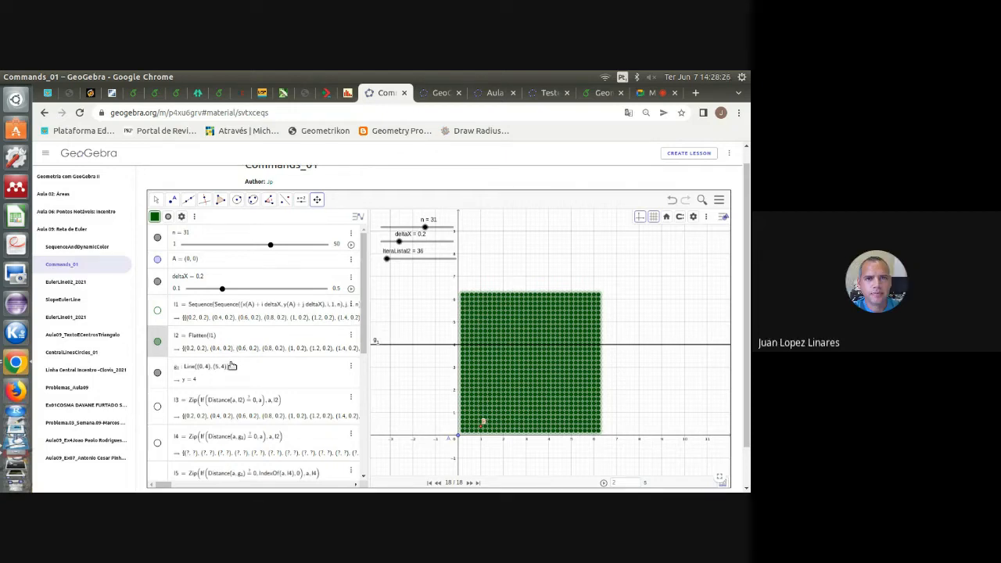
scroll(232, 366, down, 2)
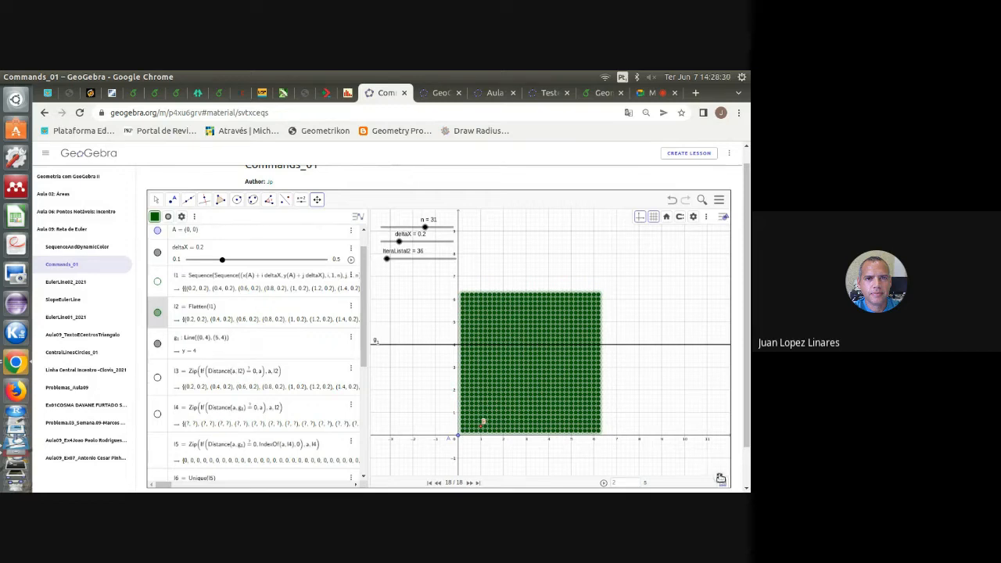
View the enlarged grid in full-screen mode, check the basic settings of list l2, and return to the activity page.
key(F11)
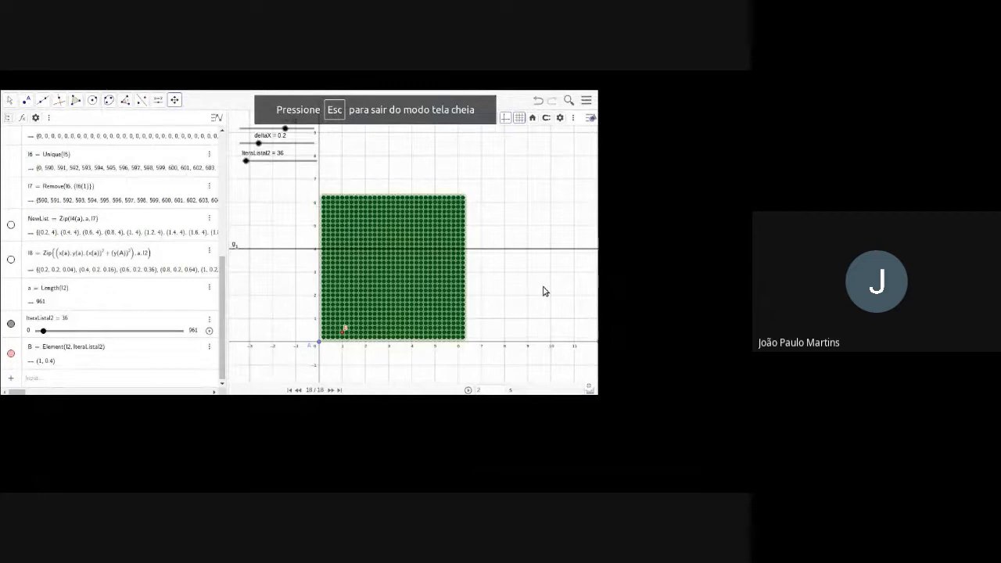
scroll(545, 291, up, 2)
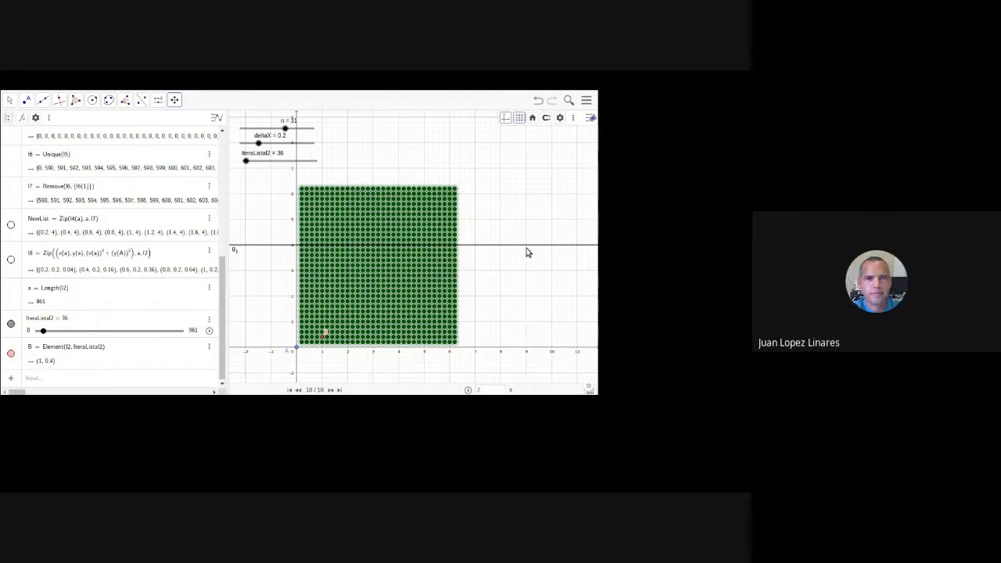
click(572, 118)
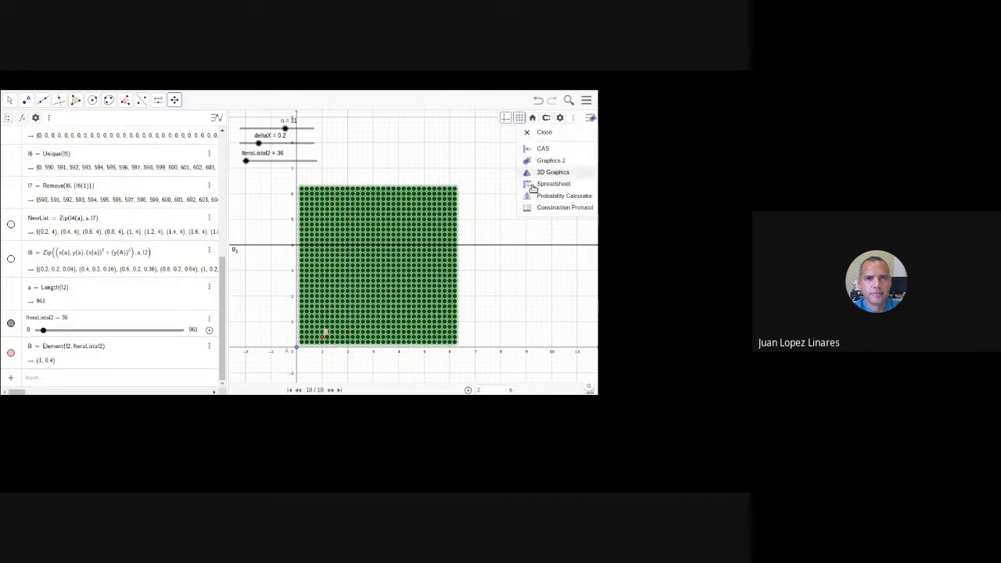
click(547, 132)
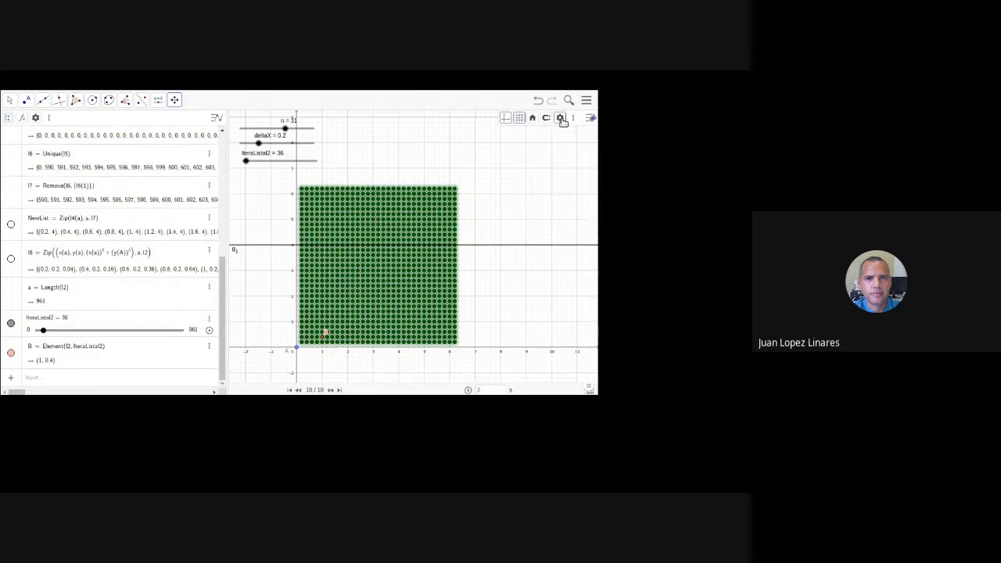
click(561, 118)
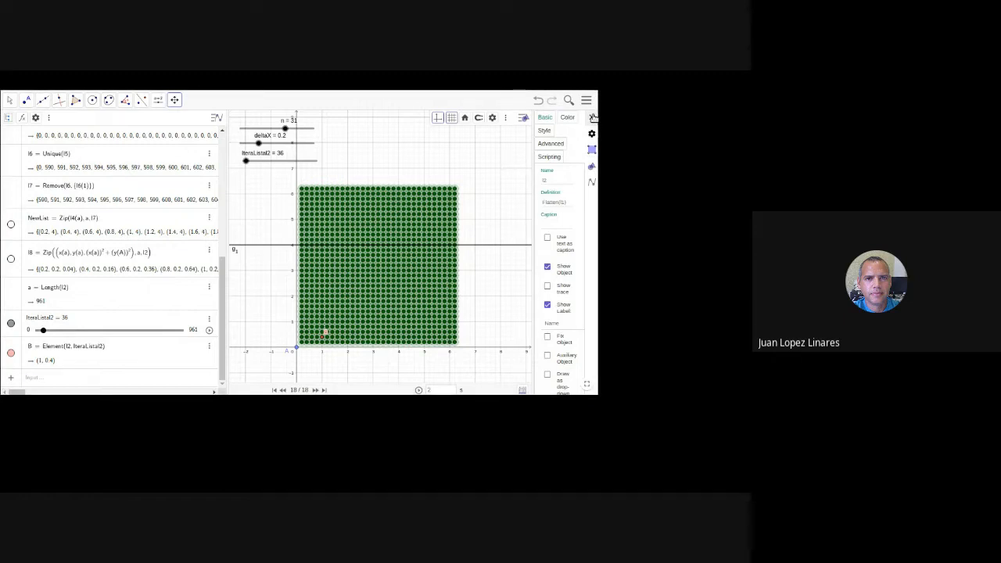
click(593, 116)
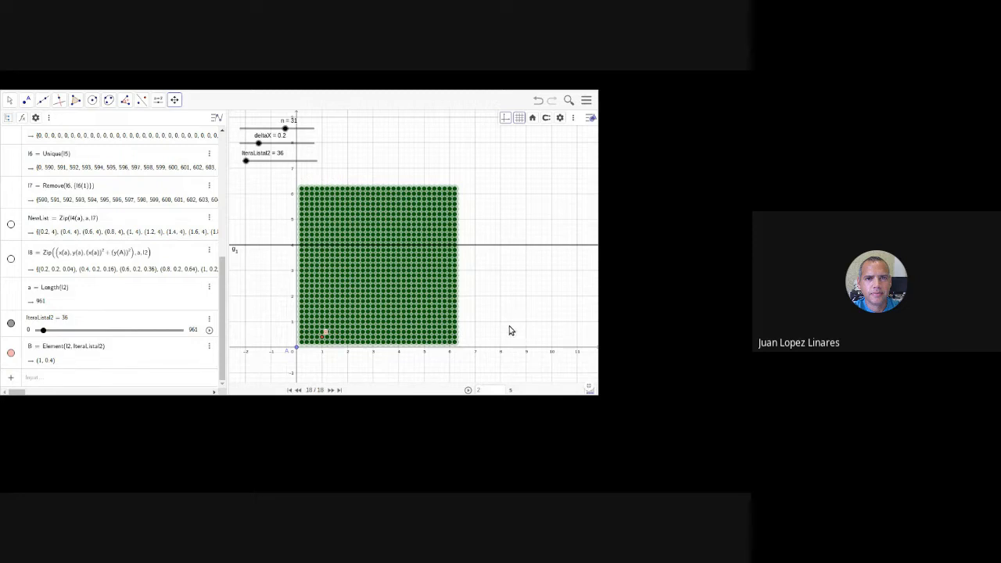
click(590, 389)
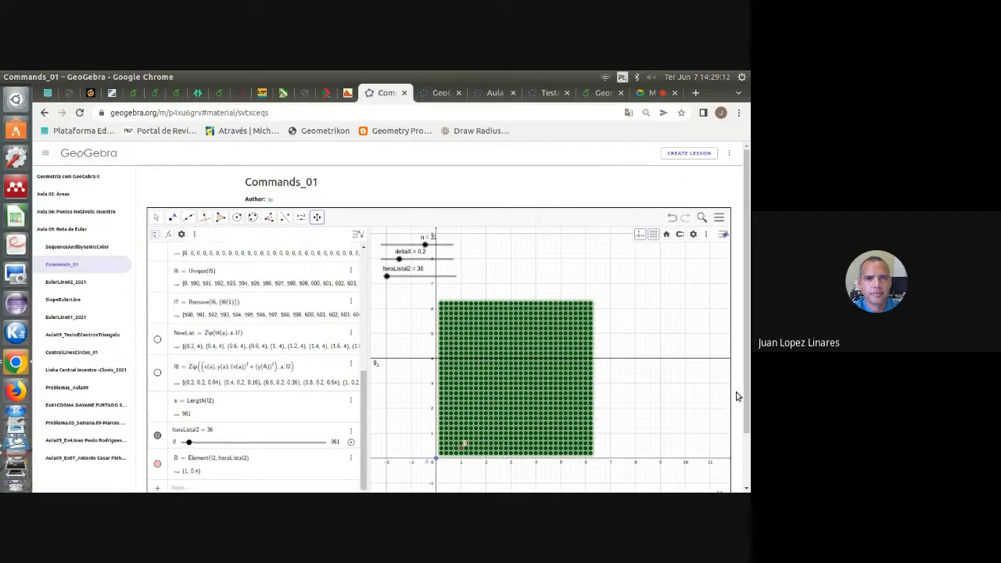
scroll(737, 396, down, 3)
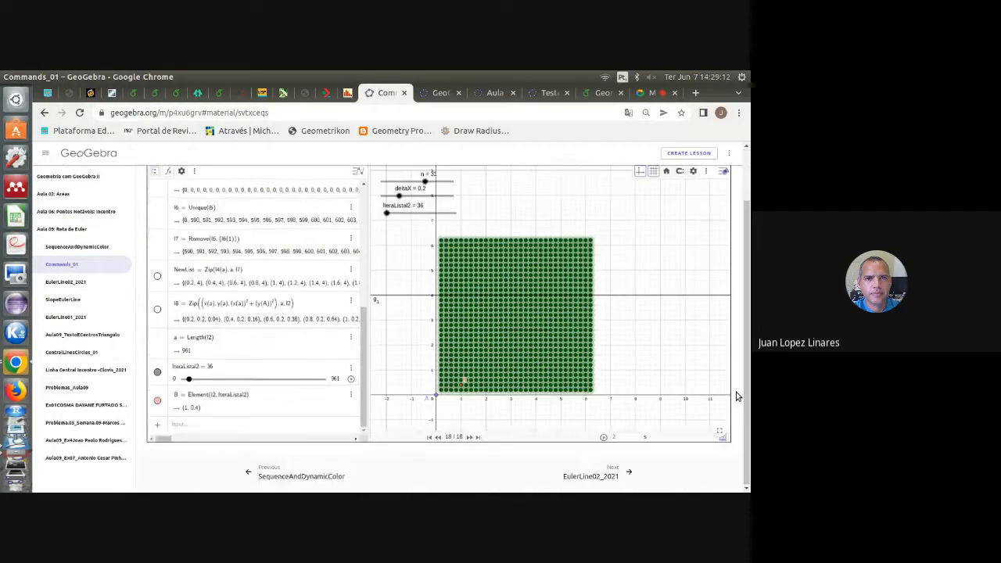
View the activity in full screen and check the settings of the slider IteraListal2.
click(721, 431)
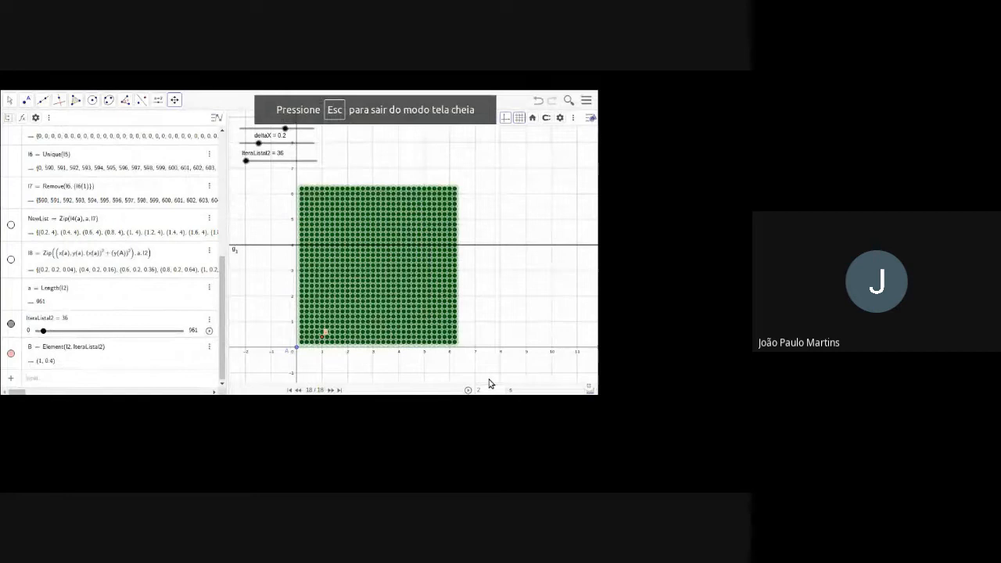
key(Escape)
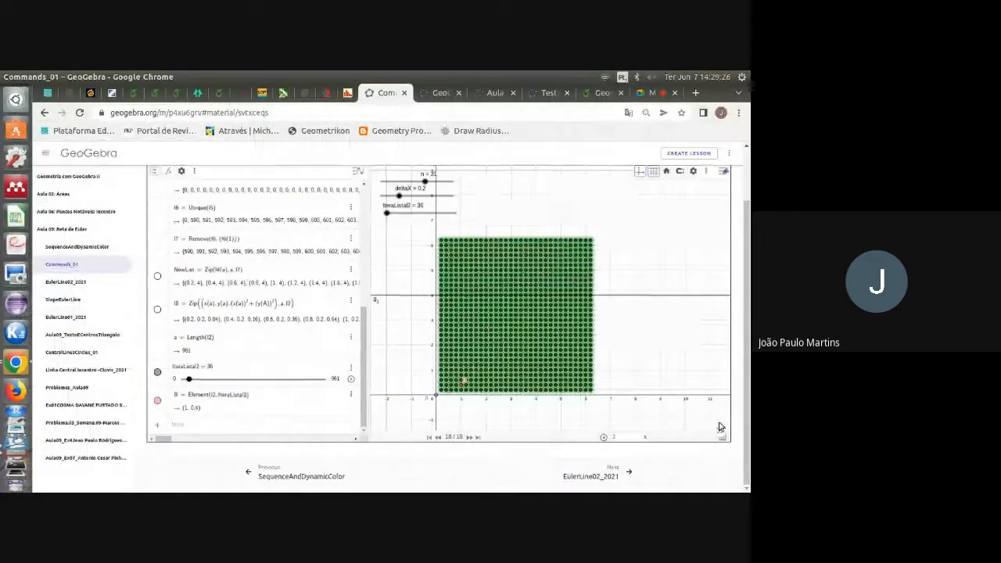
click(721, 432)
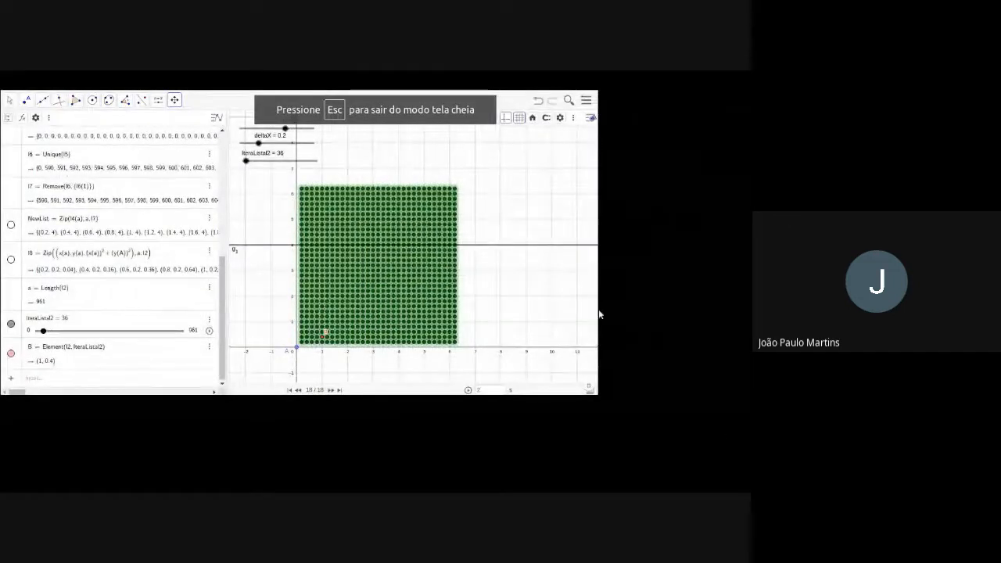
right_click(18, 333)
click(65, 384)
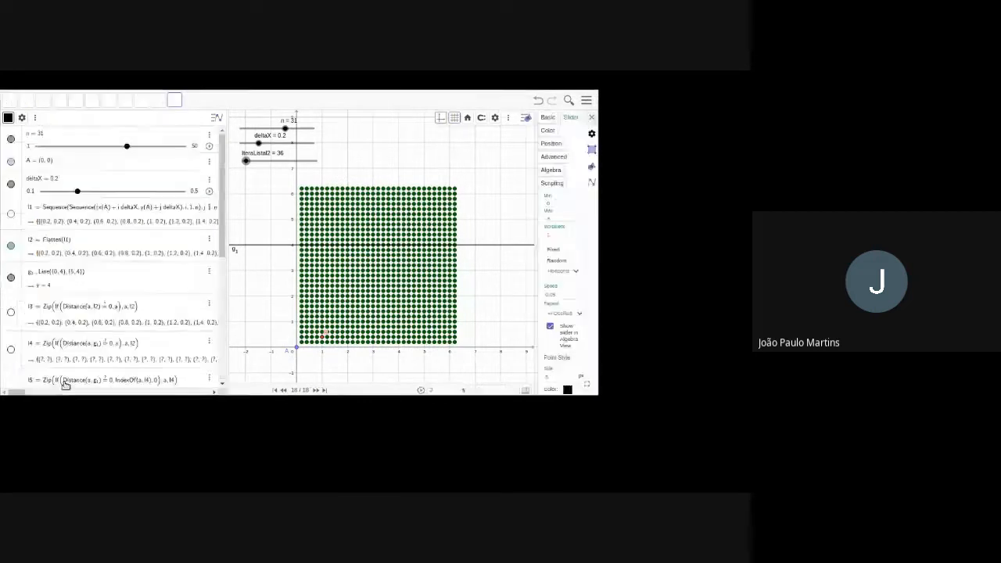
click(592, 118)
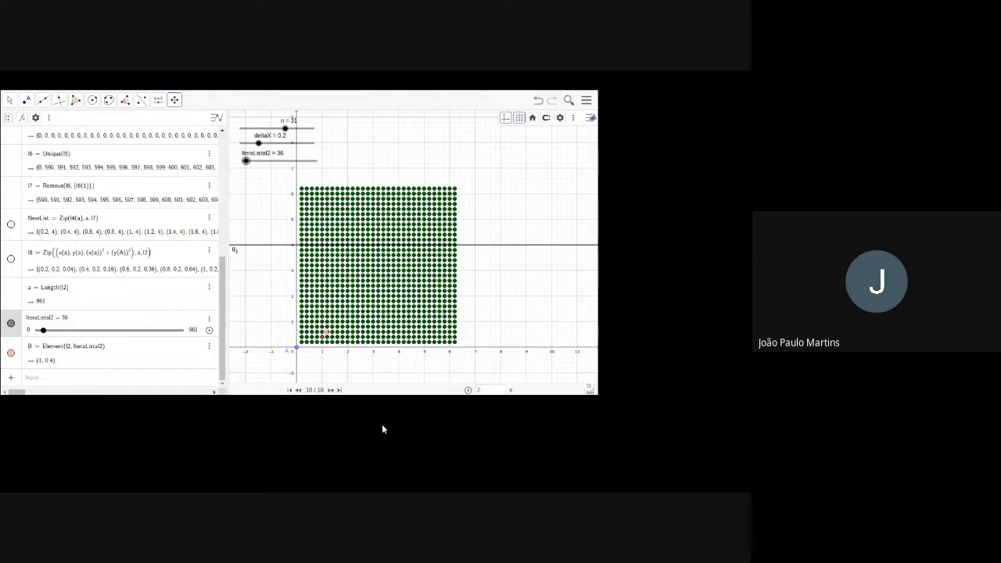
click(592, 394)
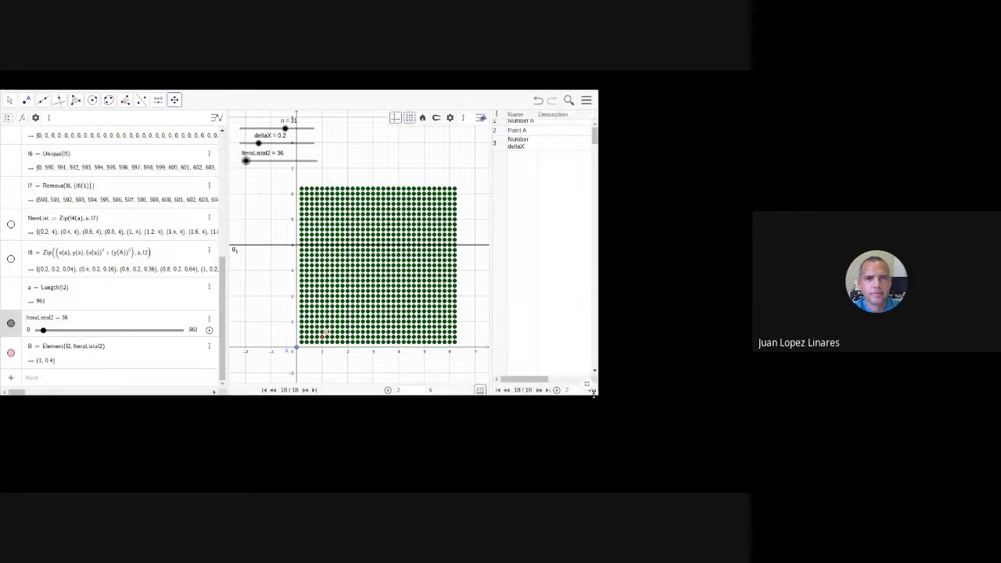
click(497, 115)
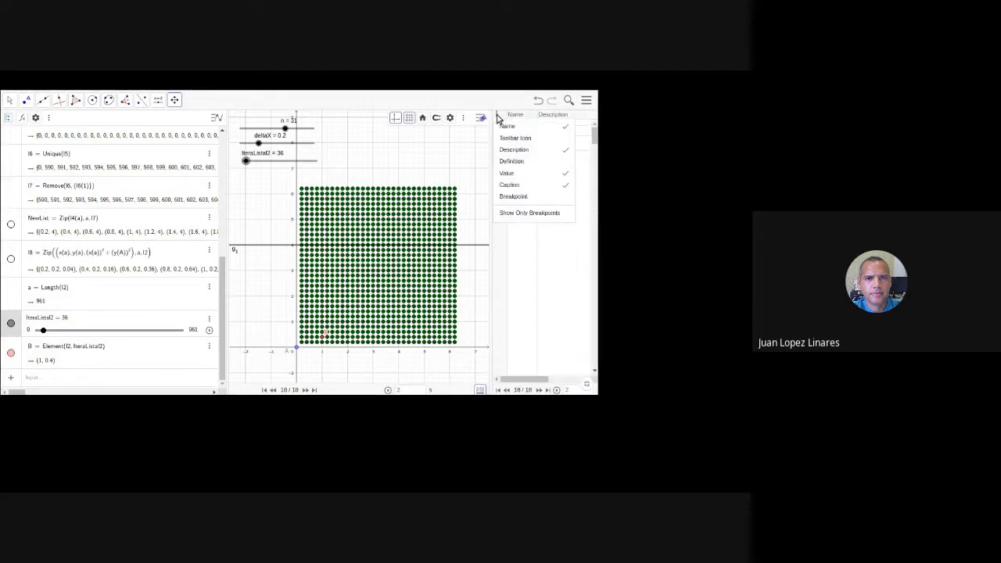
click(532, 277)
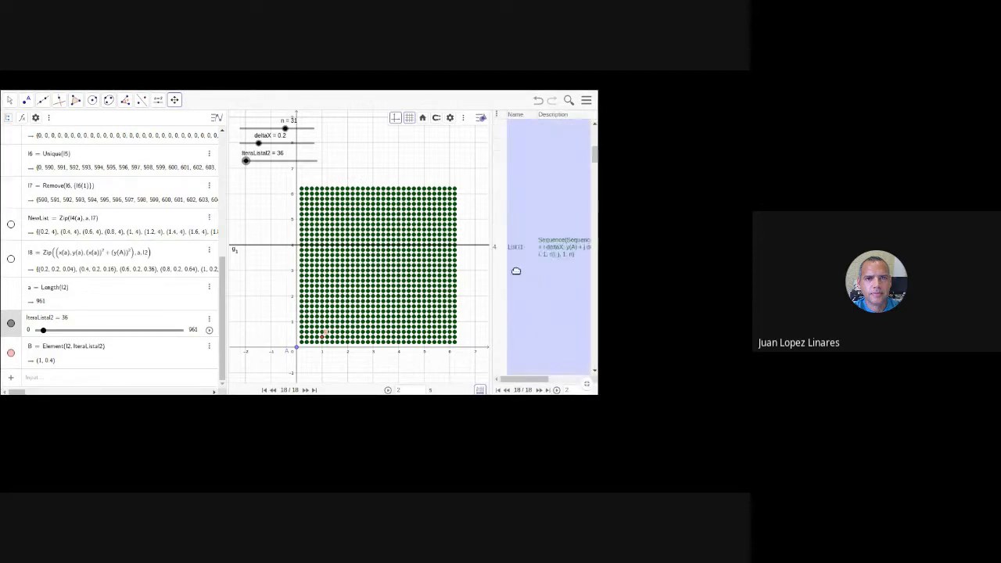
click(586, 384)
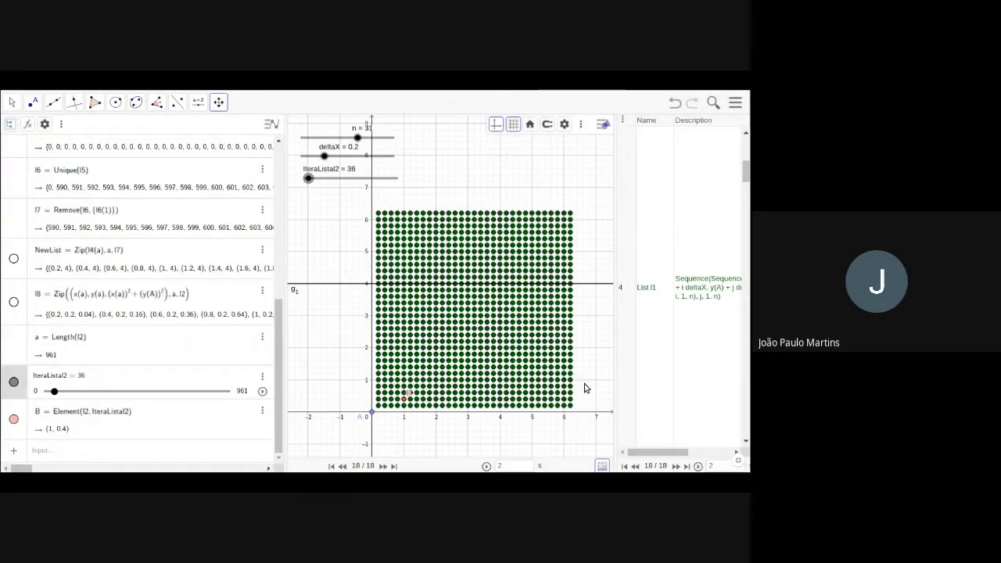
click(623, 121)
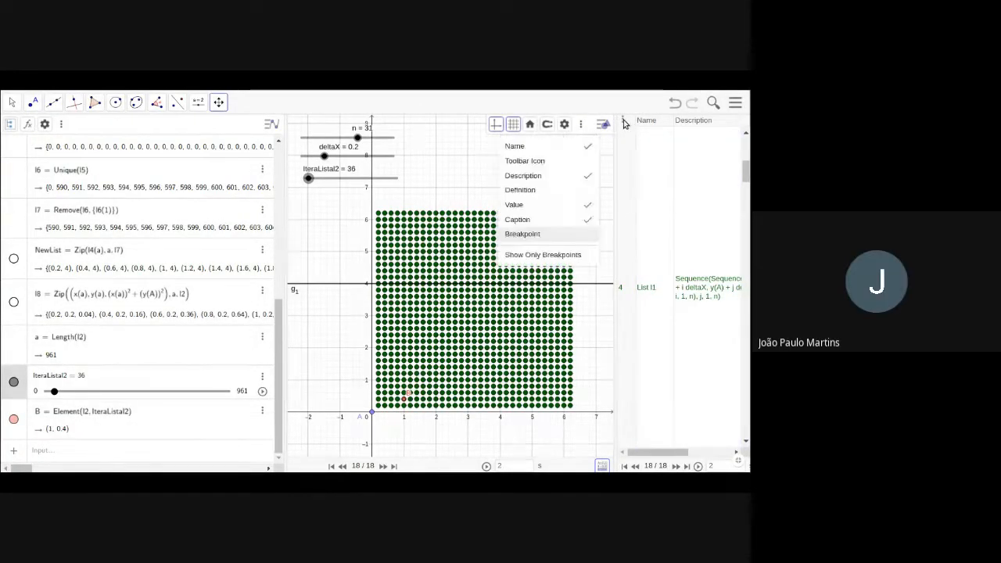
click(594, 308)
drag(616, 262, 722, 271)
drag(628, 292, 745, 282)
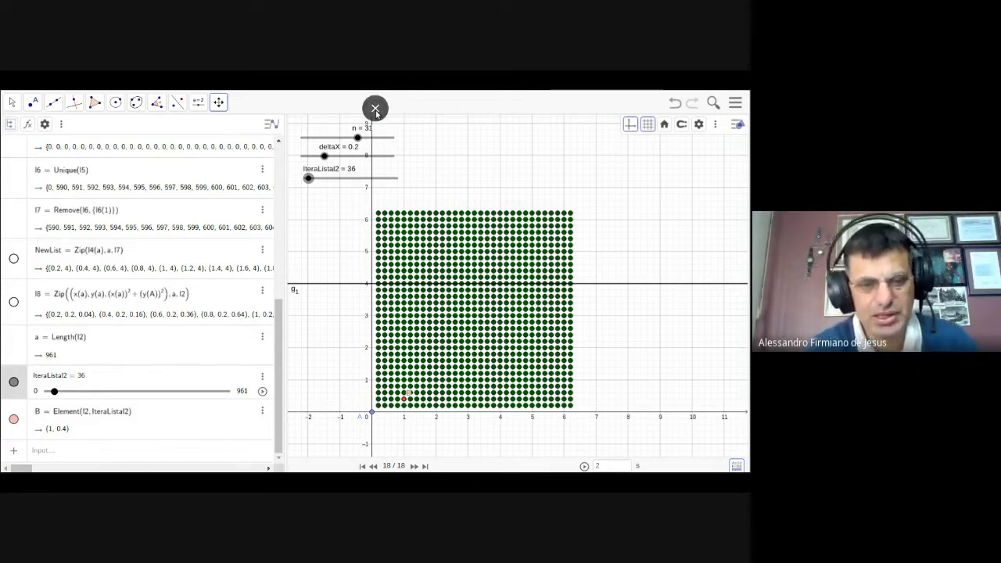
Leave full-screen mode, bring the lower corner of the applet into view and return the activity to full screen.
click(375, 110)
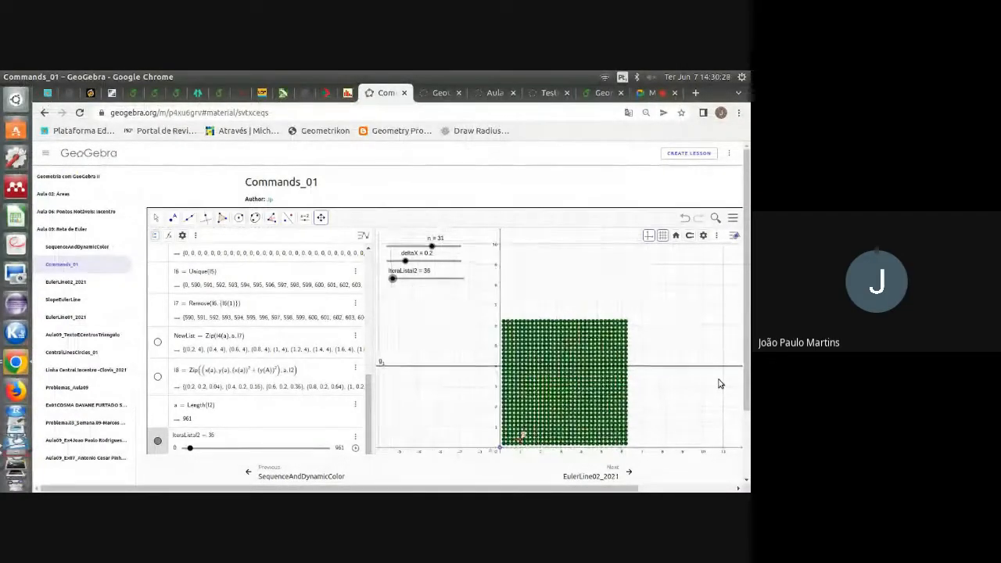
scroll(720, 431, down, 2)
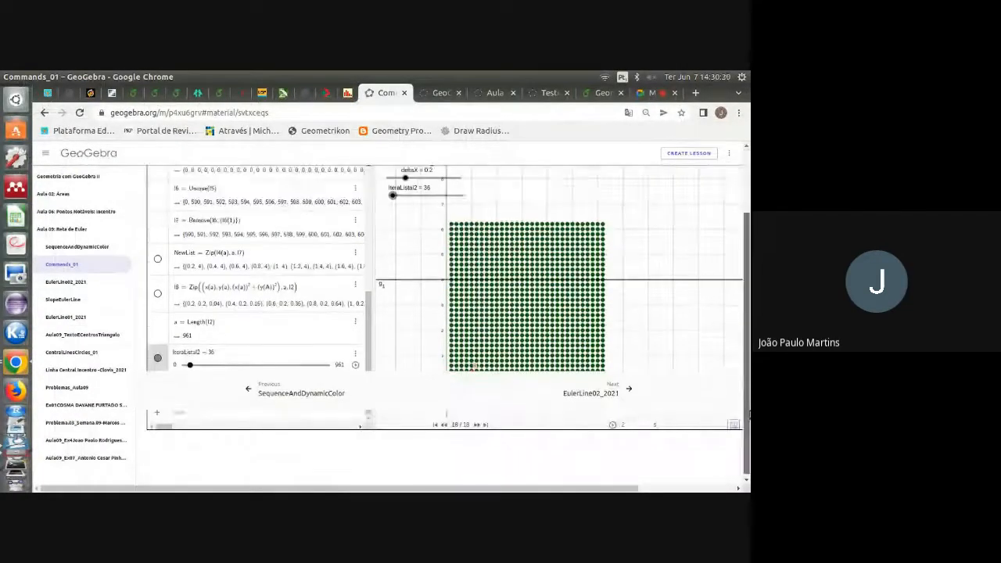
drag(597, 488, 653, 487)
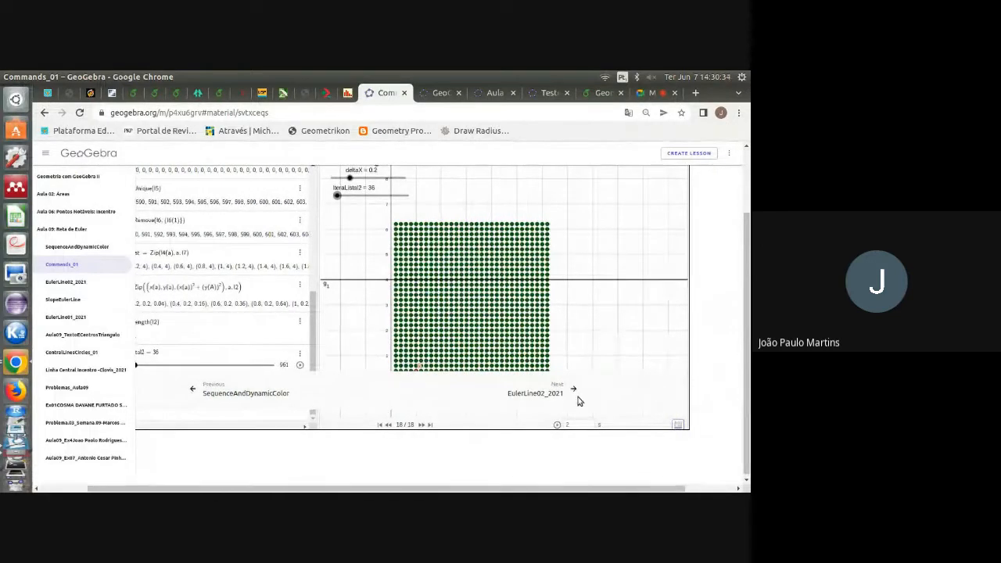
click(680, 425)
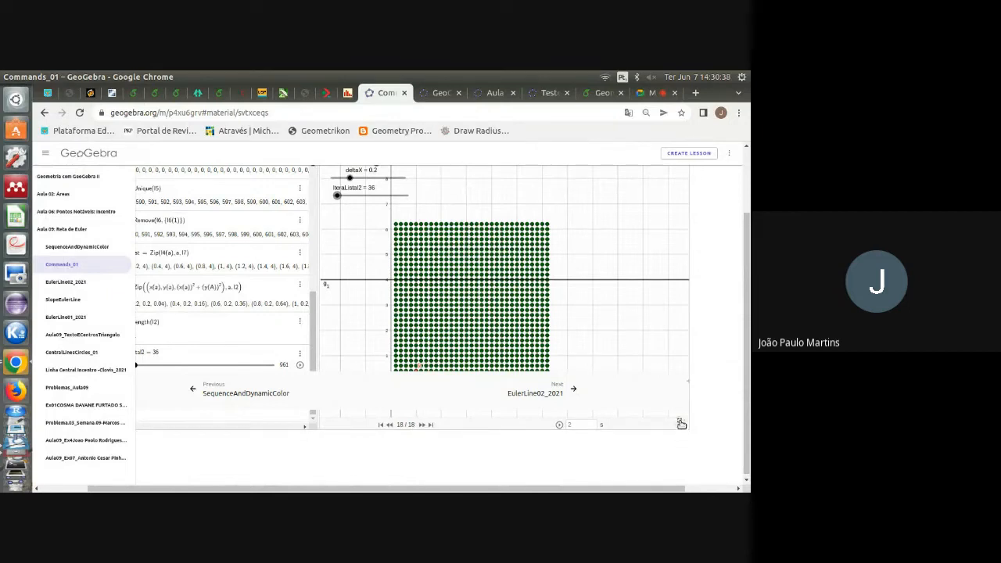
click(680, 424)
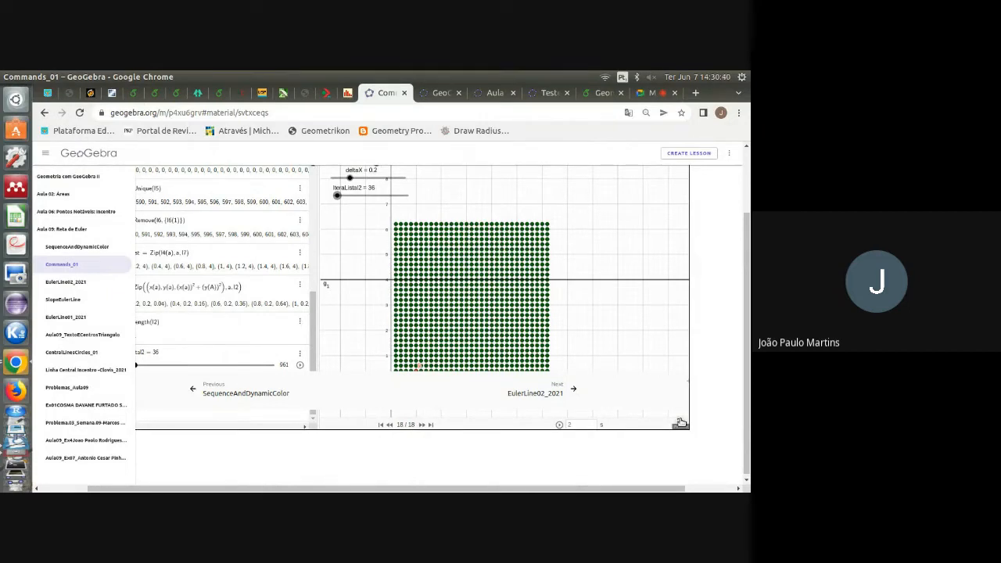
click(680, 424)
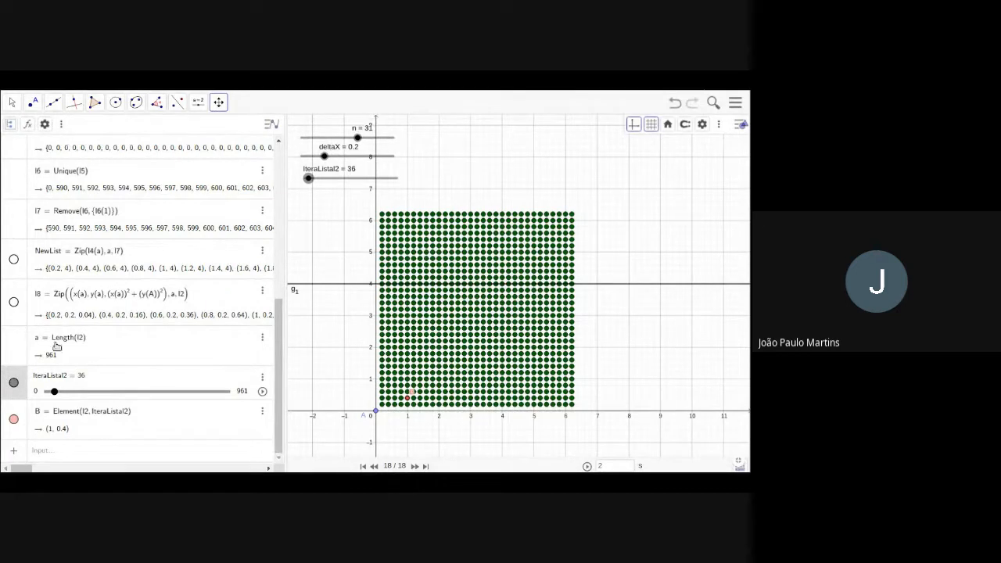
Find the line g1 through (0, 4) and (5, 4) among the definitions and highlight it.
scroll(24, 339, up, 6)
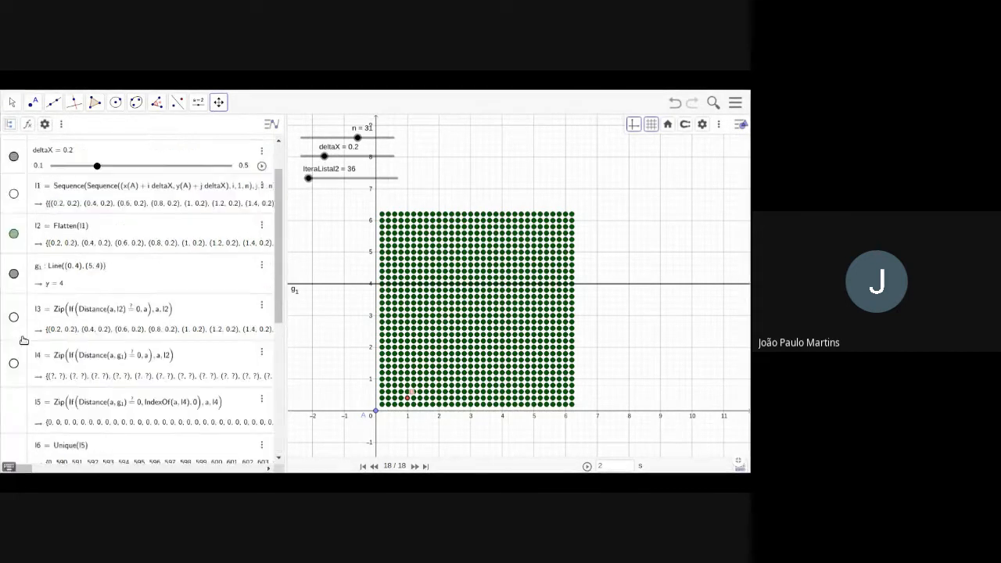
scroll(47, 312, down, 1)
scroll(70, 286, up, 2)
scroll(72, 289, down, 2)
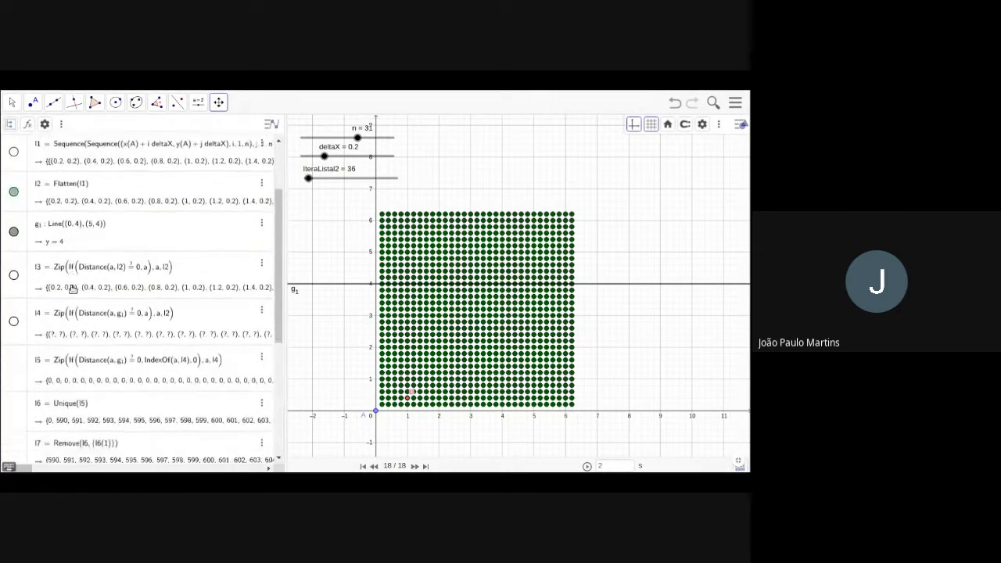
click(19, 247)
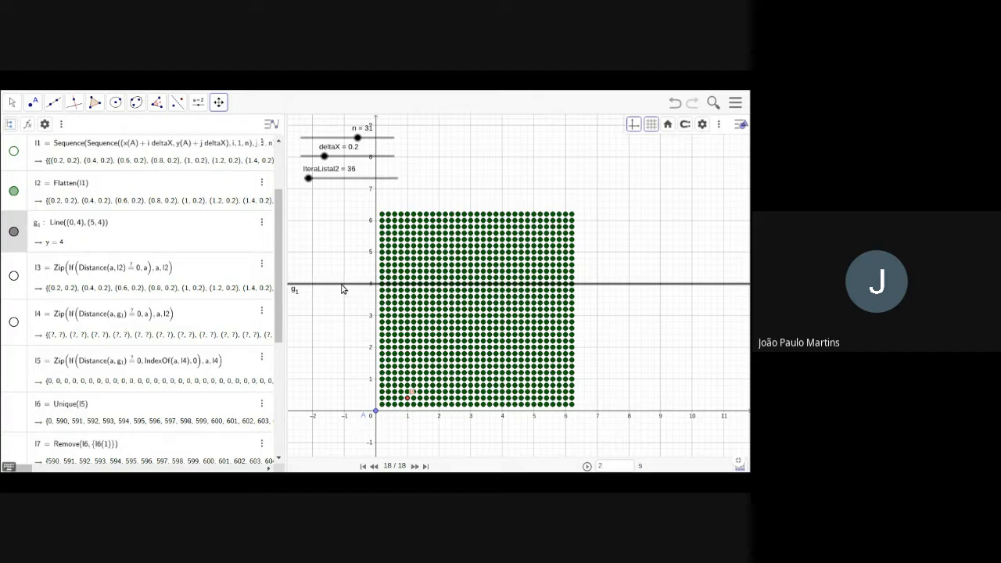
Hide list l2 and show the points of list l3, the Zip list based on the distance to l2.
click(15, 280)
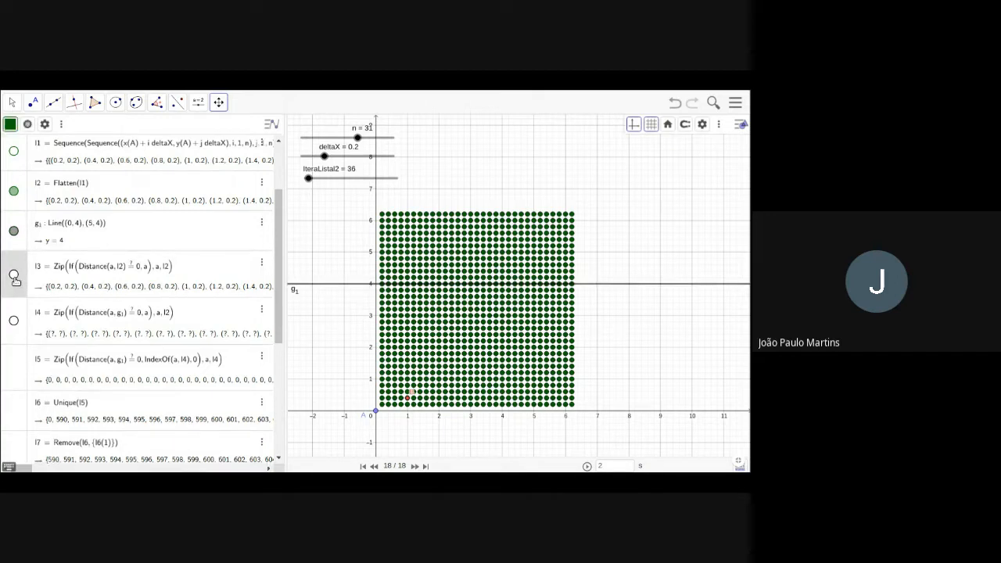
click(14, 275)
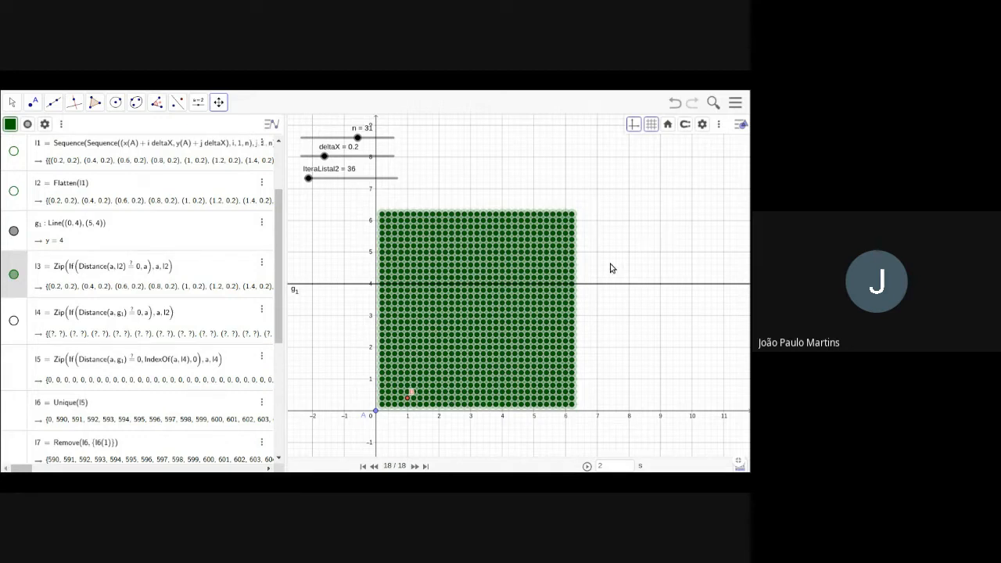
scroll(611, 269, down, 1)
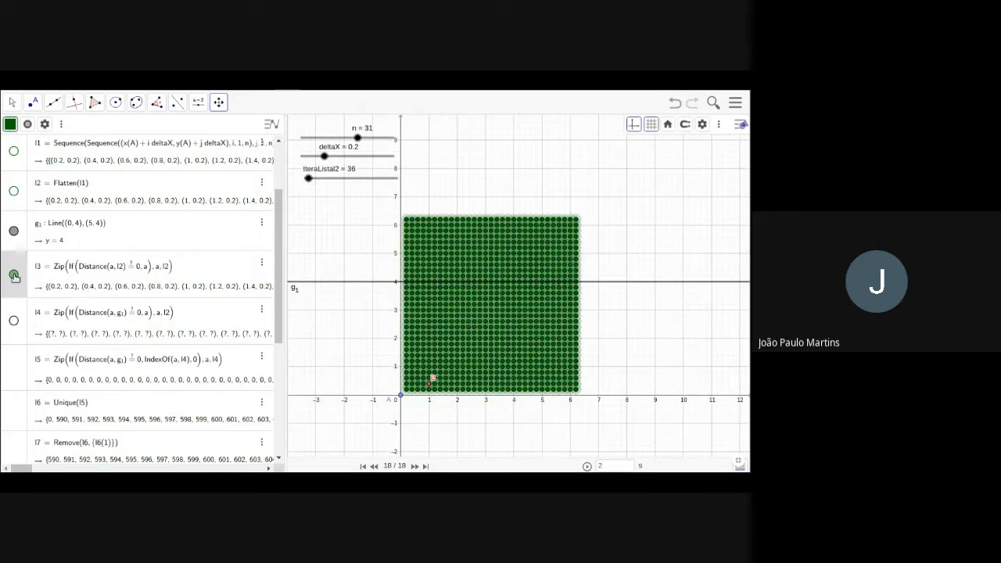
Hide list l3 and show the points of list l4 on line g1 together with the grid of list l2.
click(14, 275)
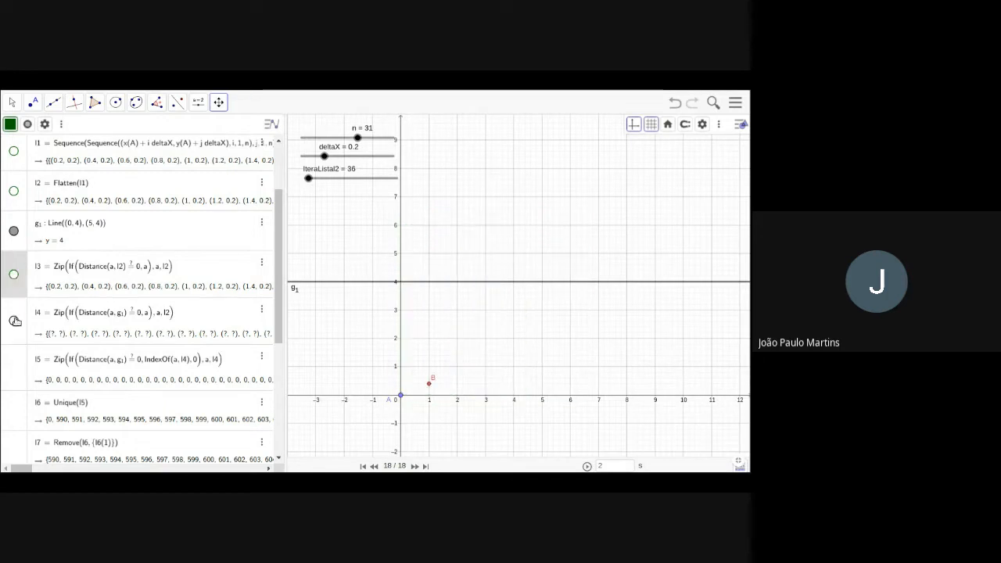
click(14, 320)
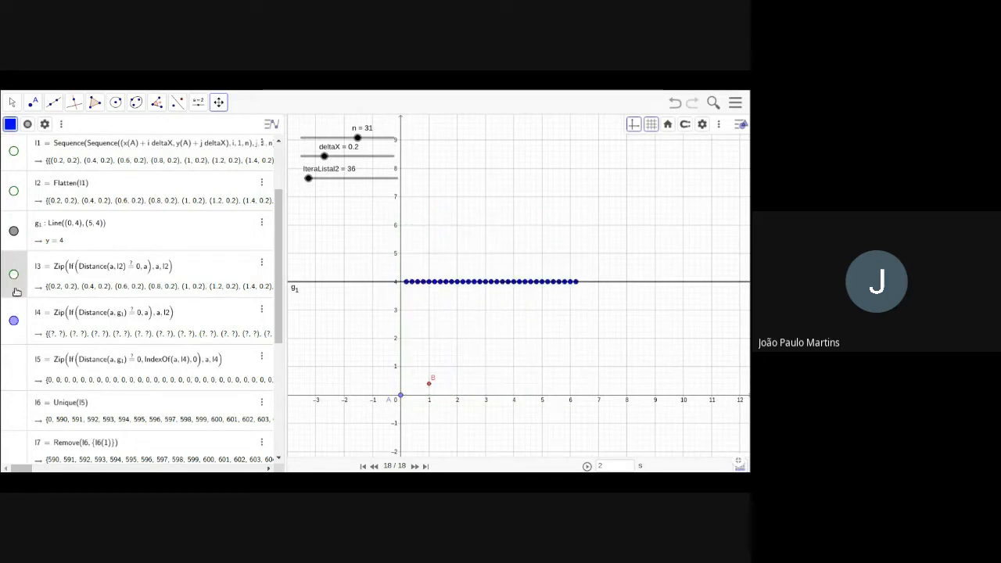
click(14, 191)
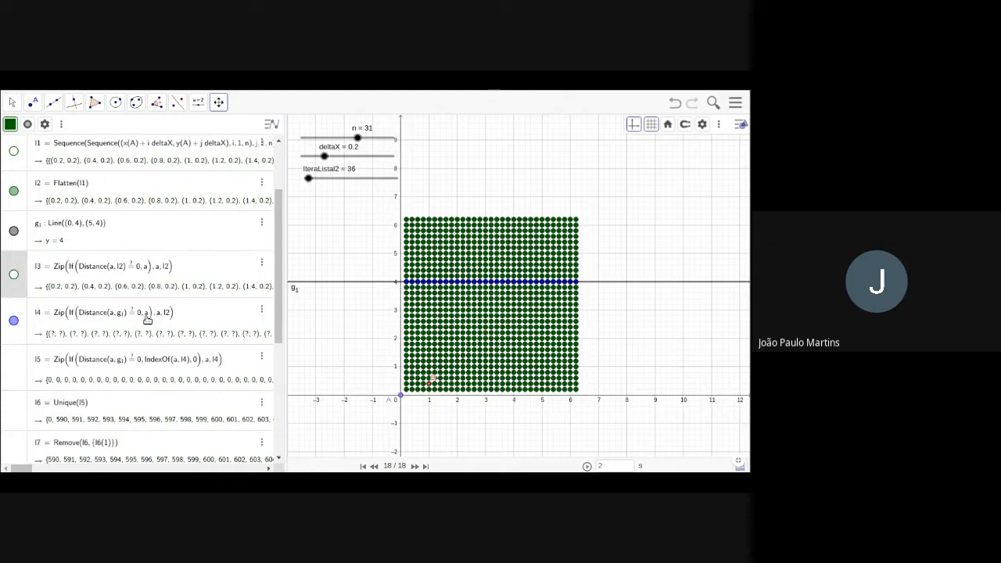
Examine the definitions and entries of Zip lists l4 and l5, including the IndexOf values further along l5.
click(52, 337)
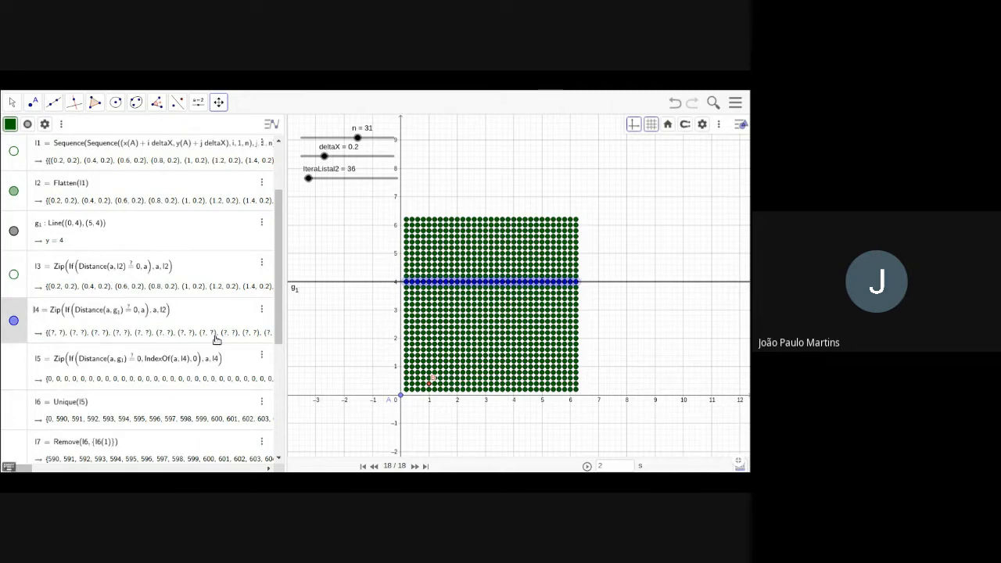
click(26, 469)
mouse_move(24, 472)
mouse_down()
mouse_move(62, 471)
mouse_move(14, 466)
mouse_up()
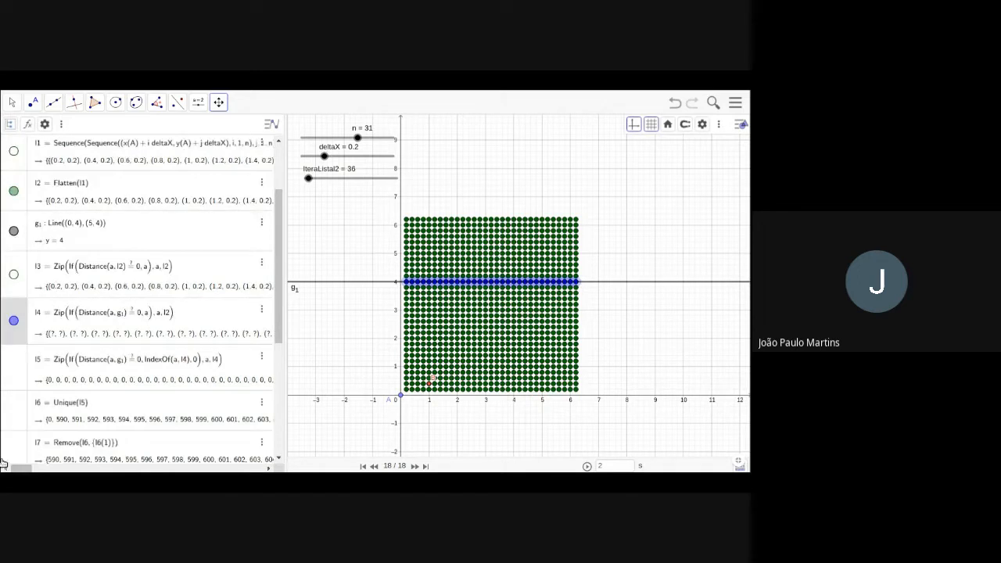
scroll(132, 319, down, 2)
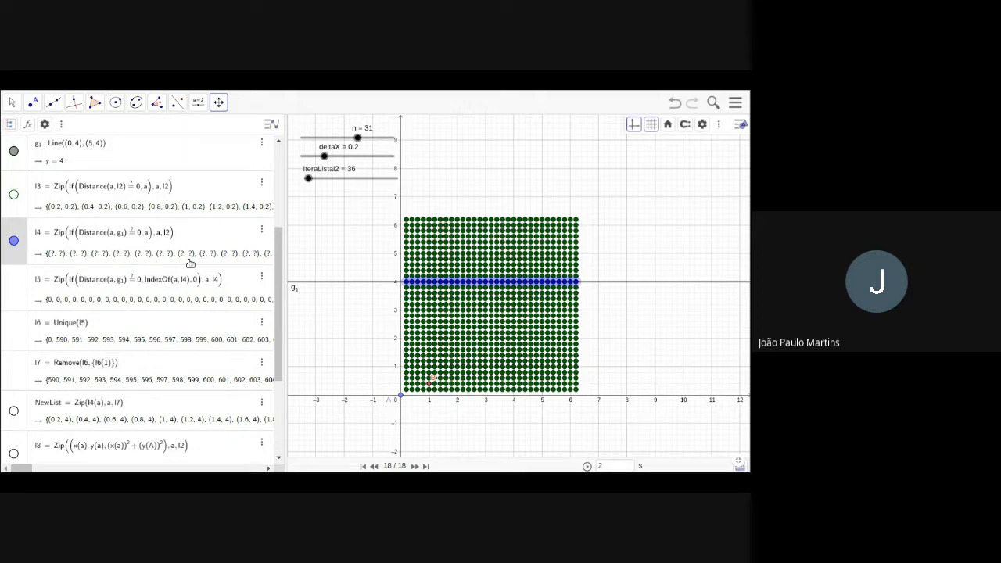
click(18, 292)
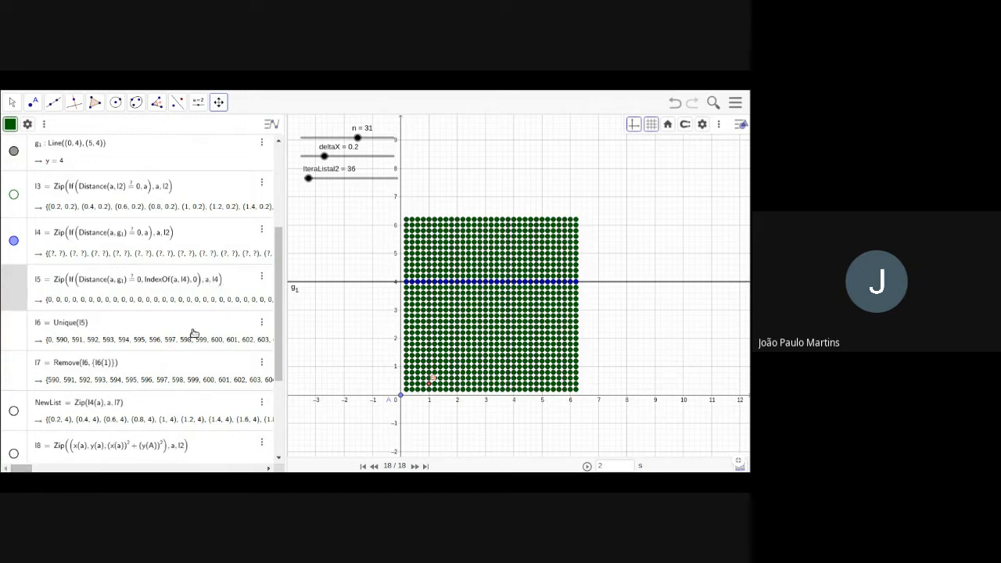
drag(22, 471, 45, 467)
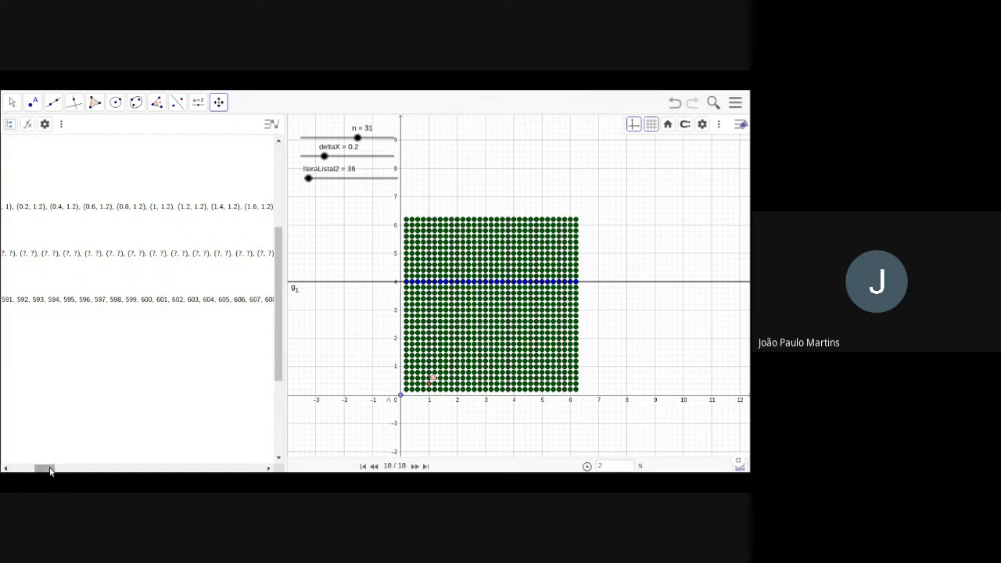
drag(50, 469, 27, 468)
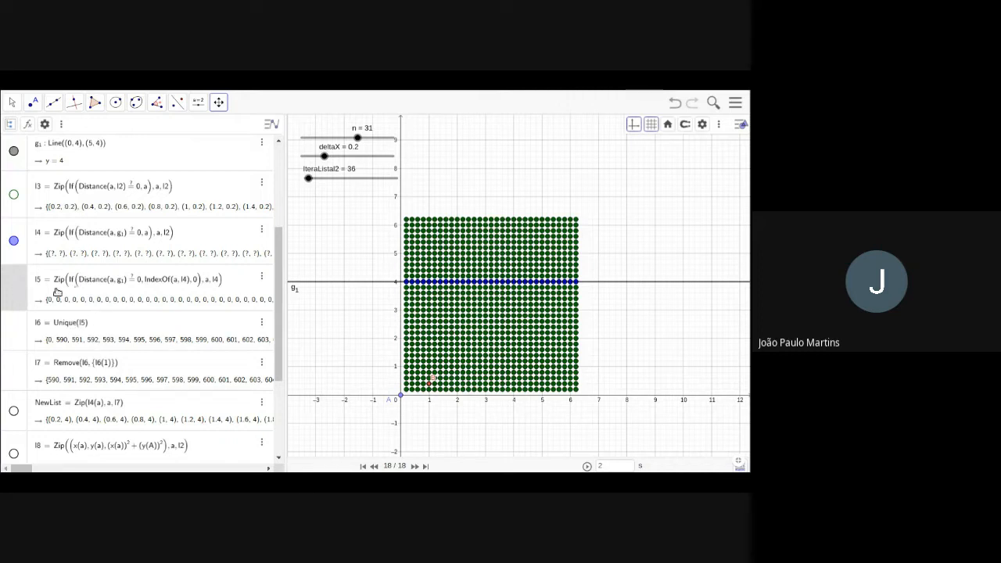
Select list l7 = Remove(l6, {l6(1)}) and show the points of NewList = Zip(l4(a), a, l7).
scroll(72, 290, down, 2)
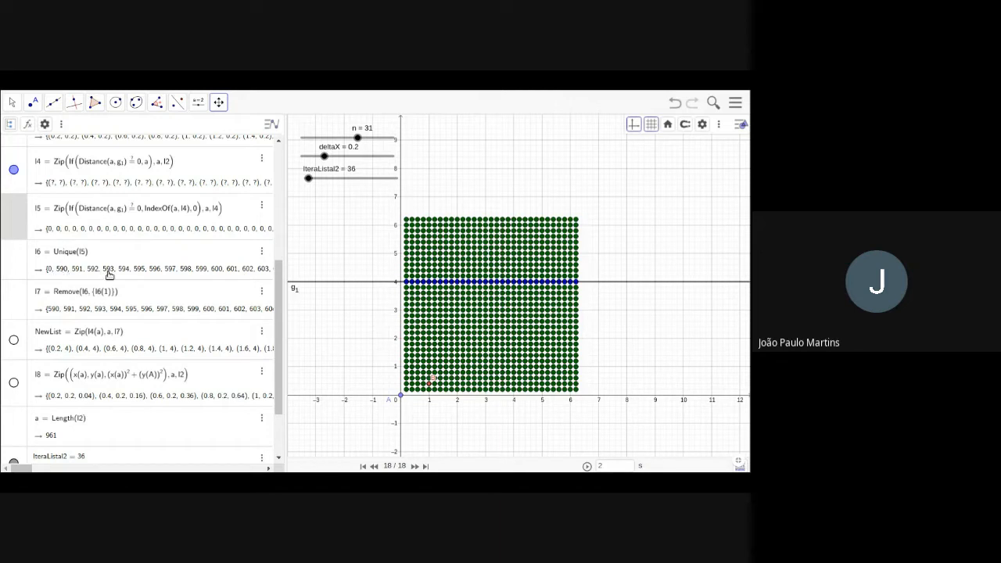
click(23, 301)
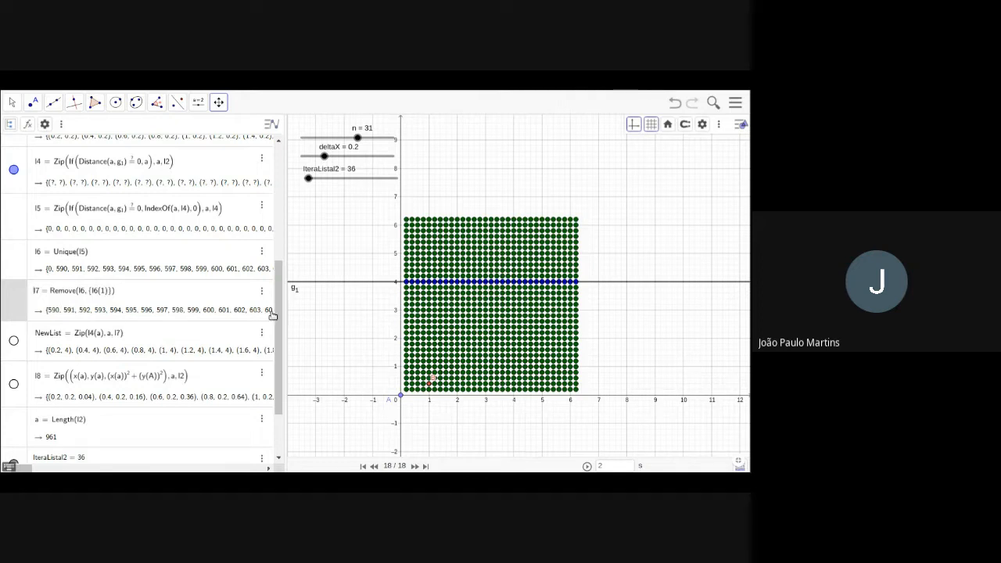
click(14, 341)
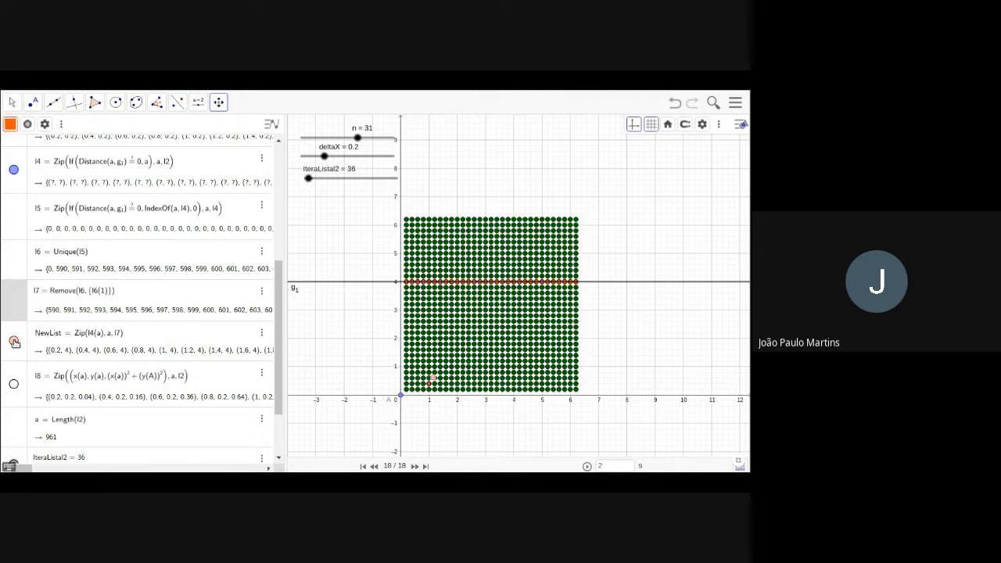
Hide the points of list l4 and highlight the NewList points on line g1.
click(13, 170)
scroll(131, 351, down, 1)
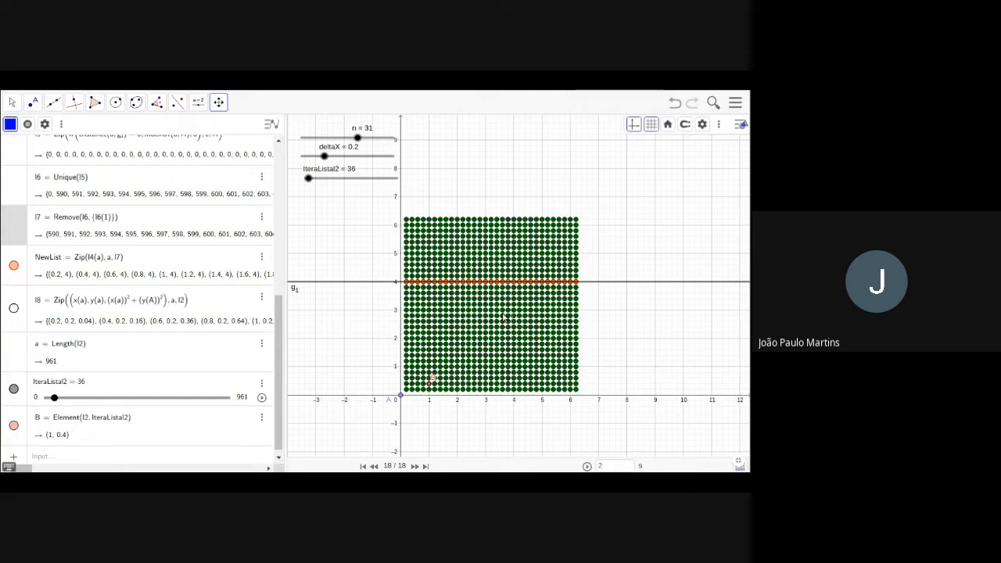
click(21, 277)
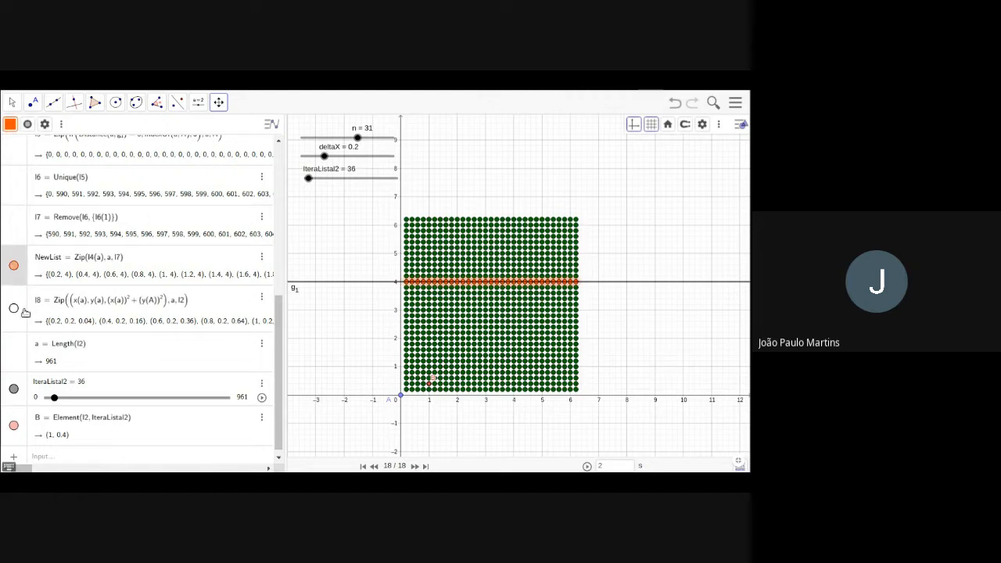
Toggle the display of list l8 on and off, and select a = Length(l2).
click(14, 310)
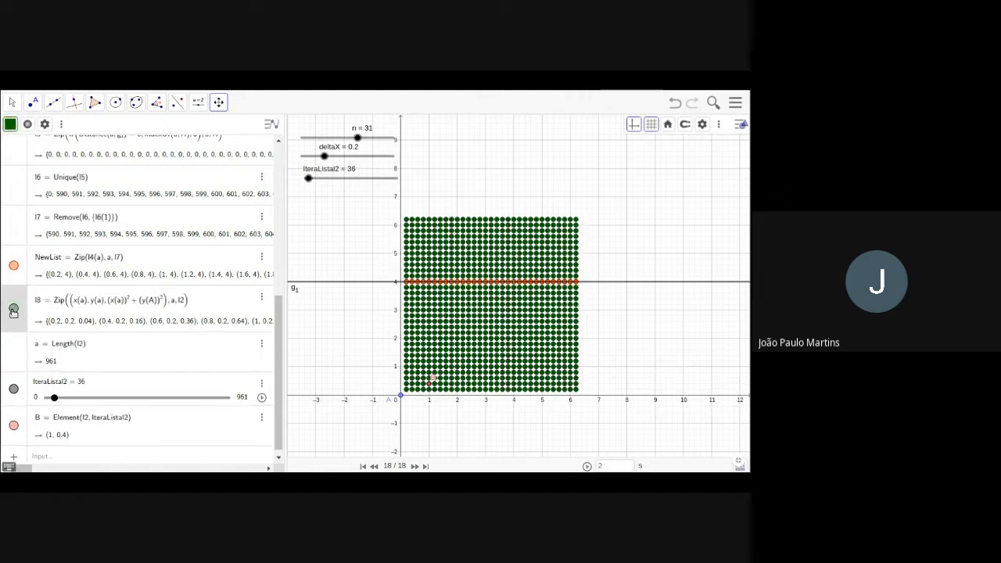
click(13, 310)
scroll(212, 291, down, 1)
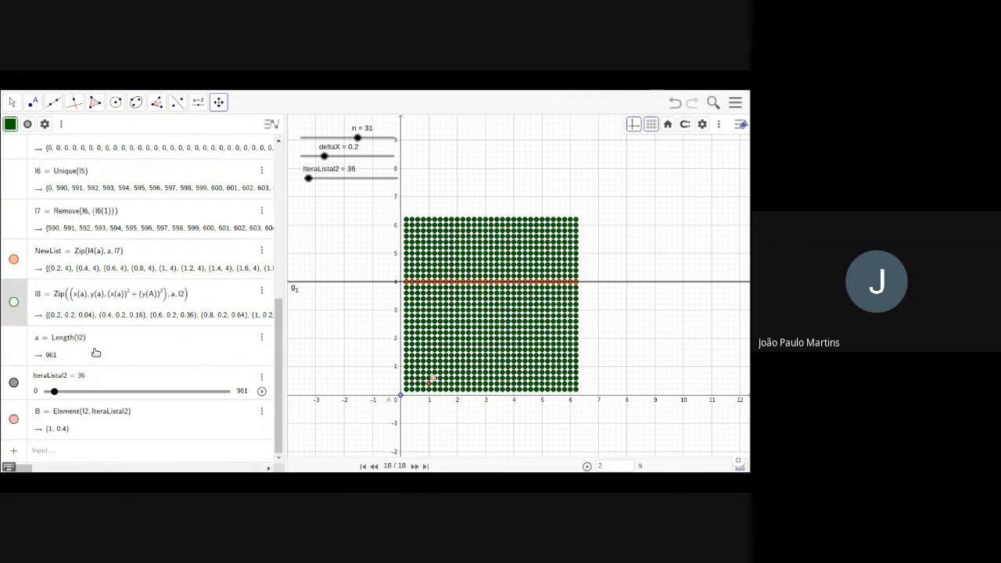
click(18, 358)
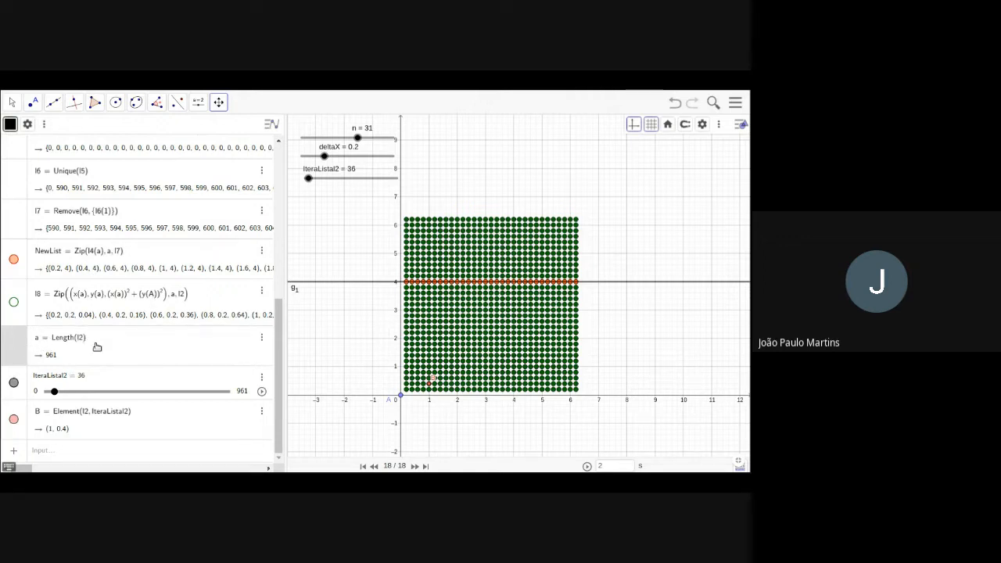
Hide the grid points of list l2 and the points of NewList.
scroll(12, 282, up, 10)
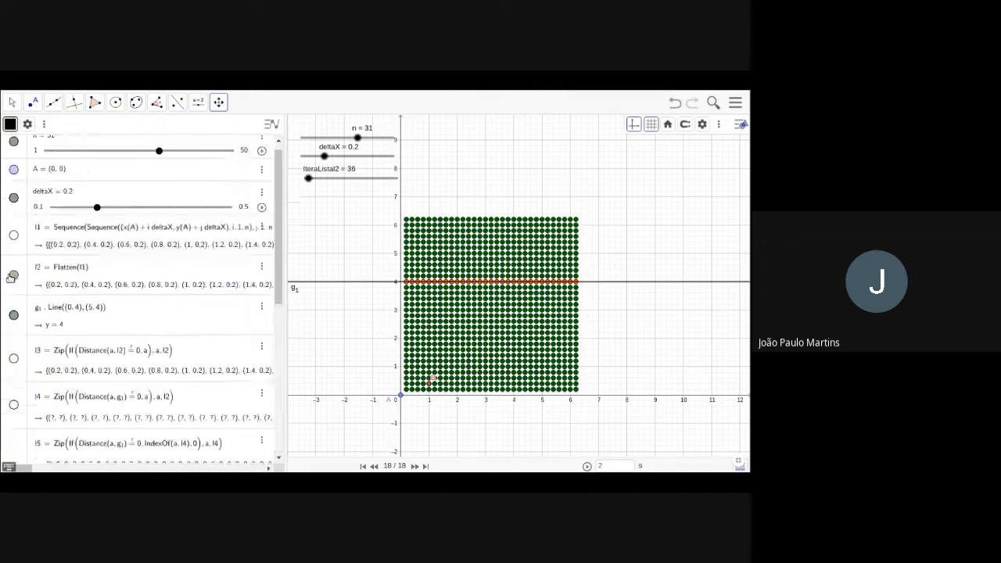
click(13, 287)
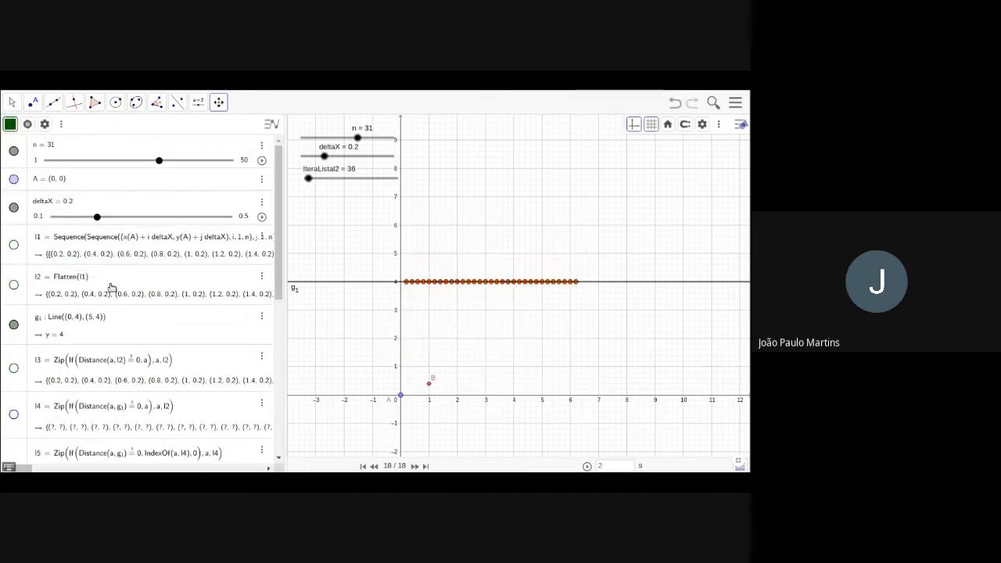
scroll(12, 286, down, 10)
click(14, 259)
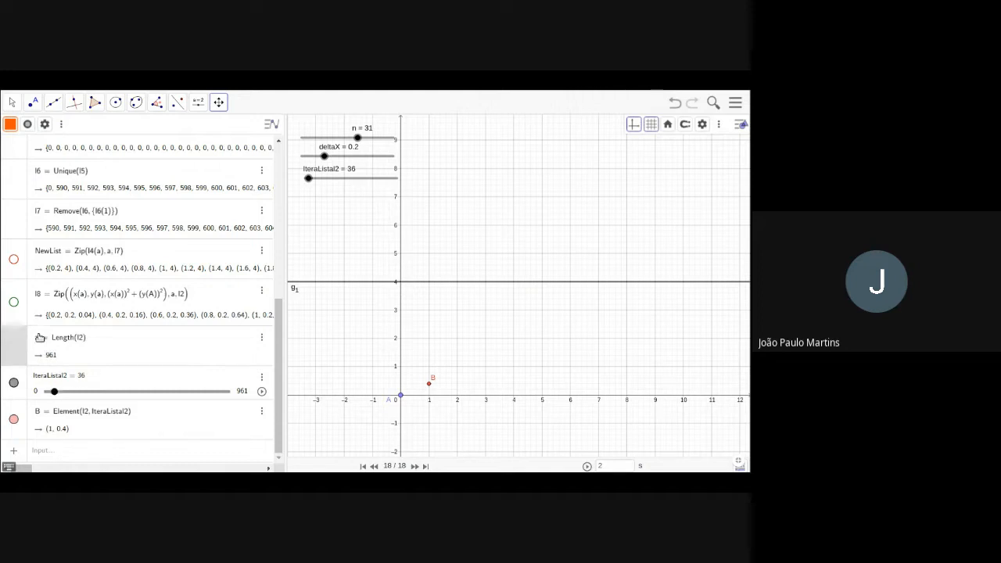
Animate the IteraLista2 slider so point B traces the elements of l2, stop it at 325 and select the slider.
click(262, 391)
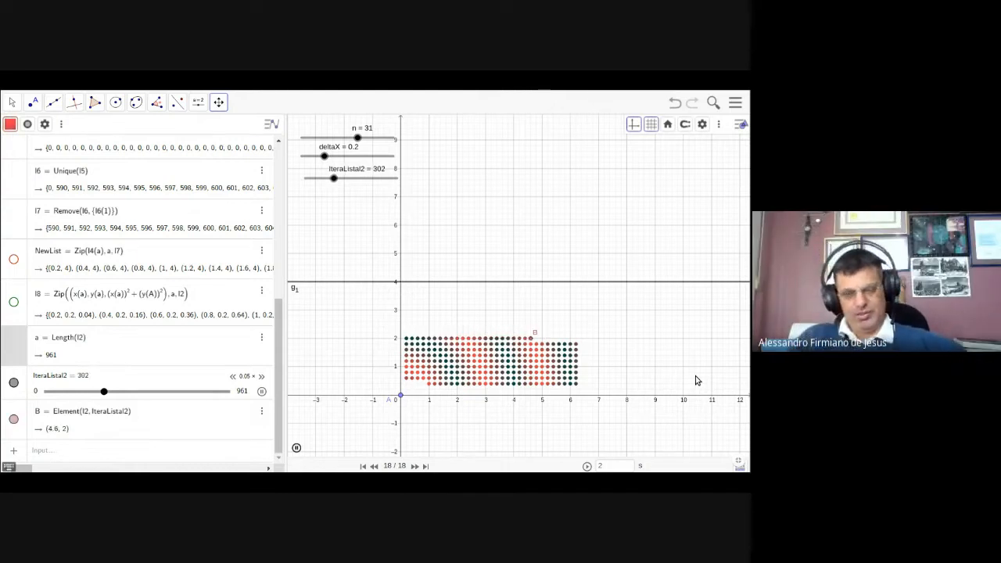
scroll(170, 325, up, 3)
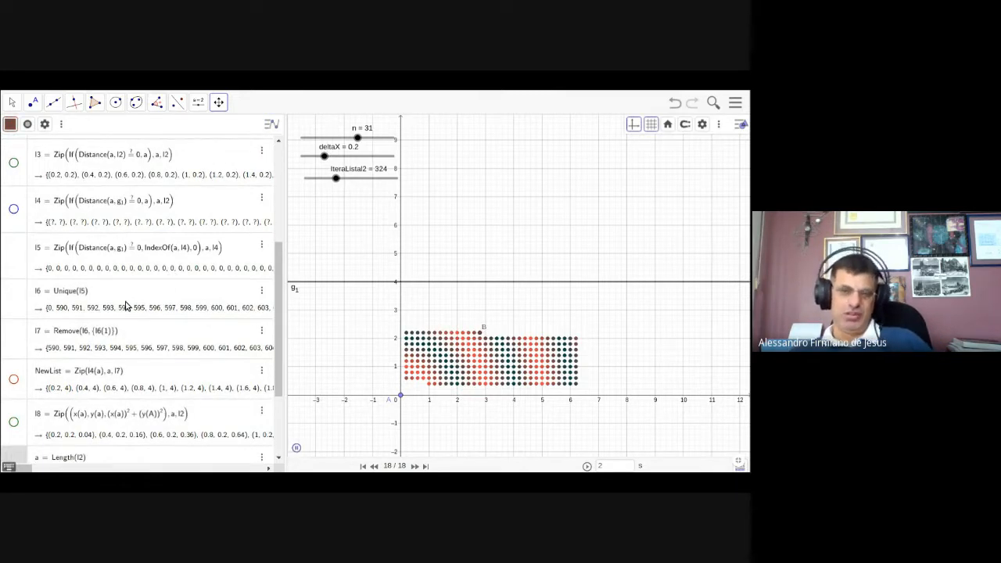
scroll(125, 340, down, 3)
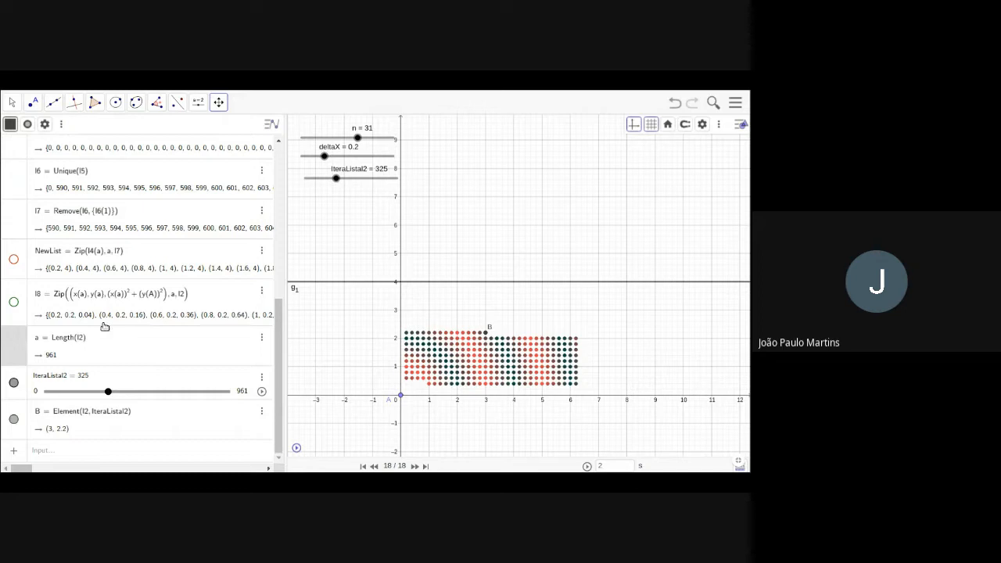
click(22, 397)
scroll(120, 341, up, 1)
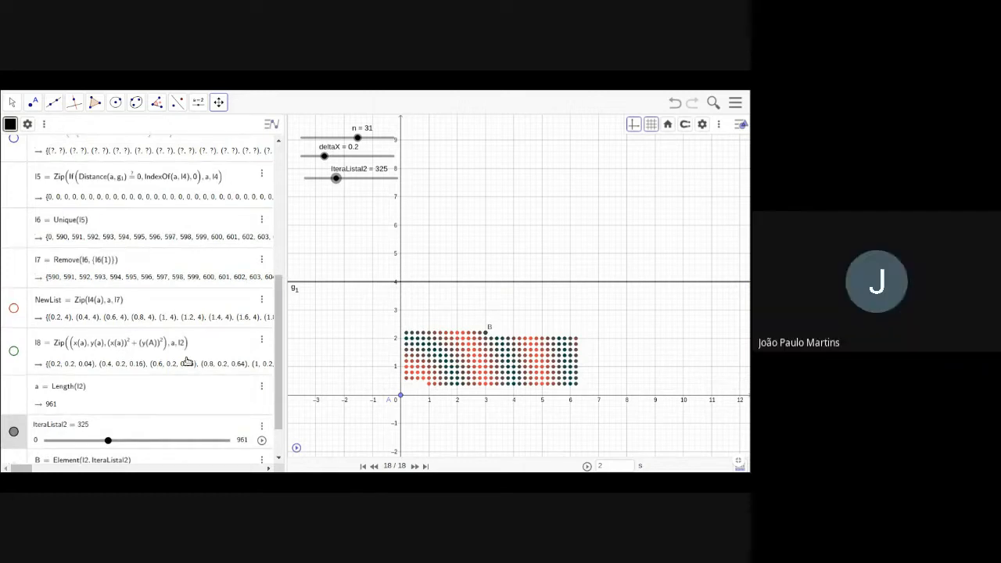
Exit the full-screen view of Commands_01 and open the following activity in the book, EulerLine02_2021.
key(Escape)
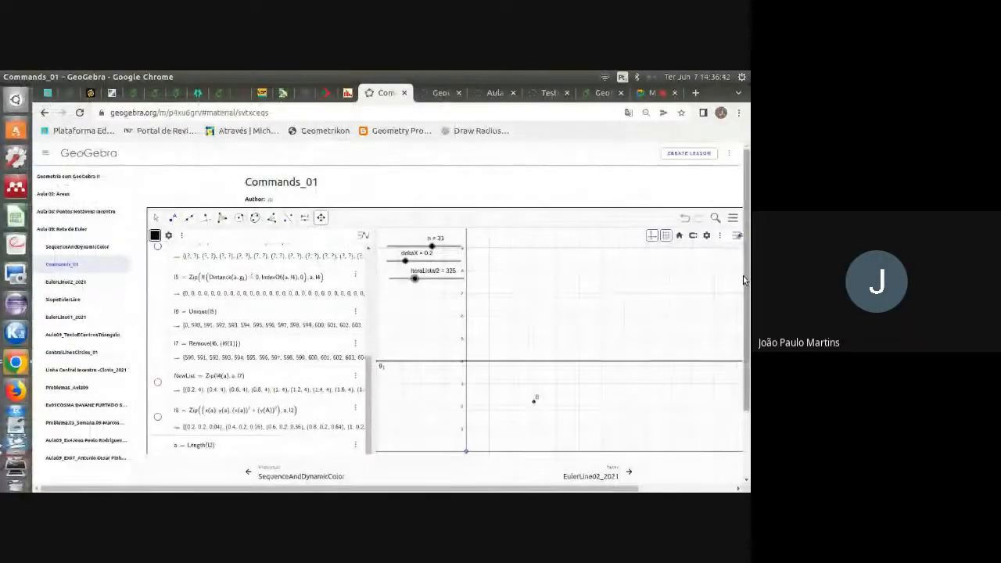
scroll(586, 393, down, 1)
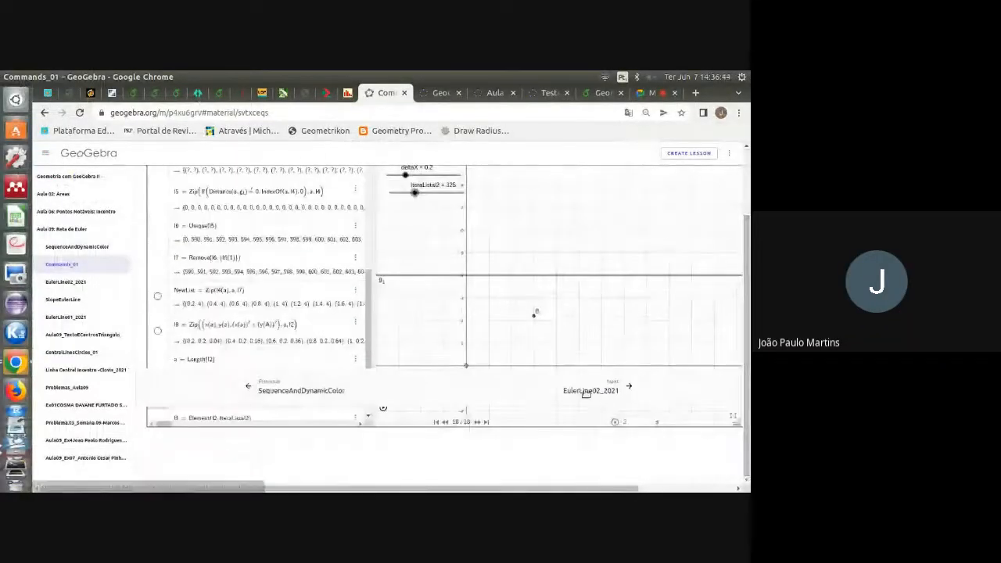
click(586, 393)
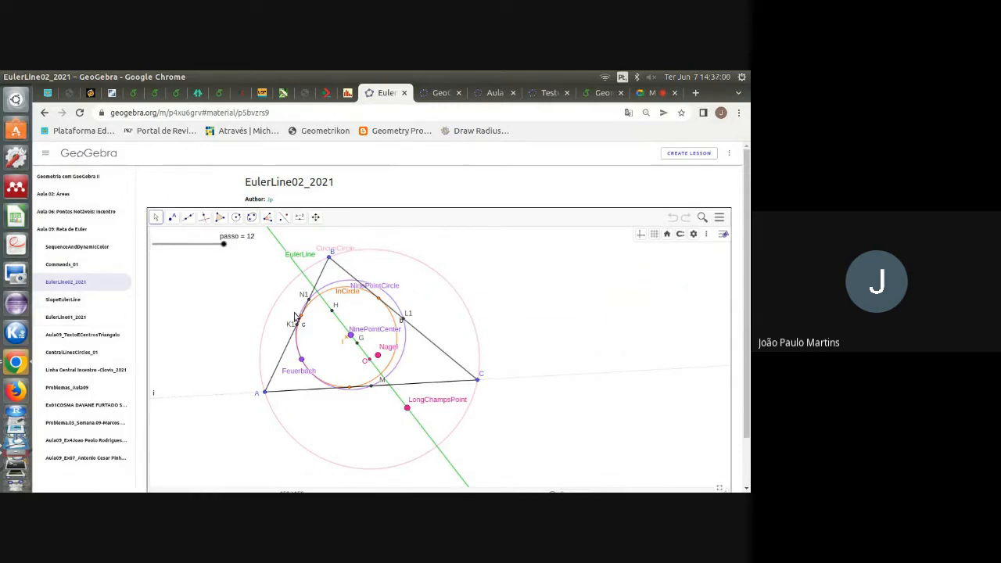
Set passo to 0 and place the "Centros do triângulo" text clear of triangle ABC.
drag(223, 246, 152, 246)
drag(459, 343, 585, 318)
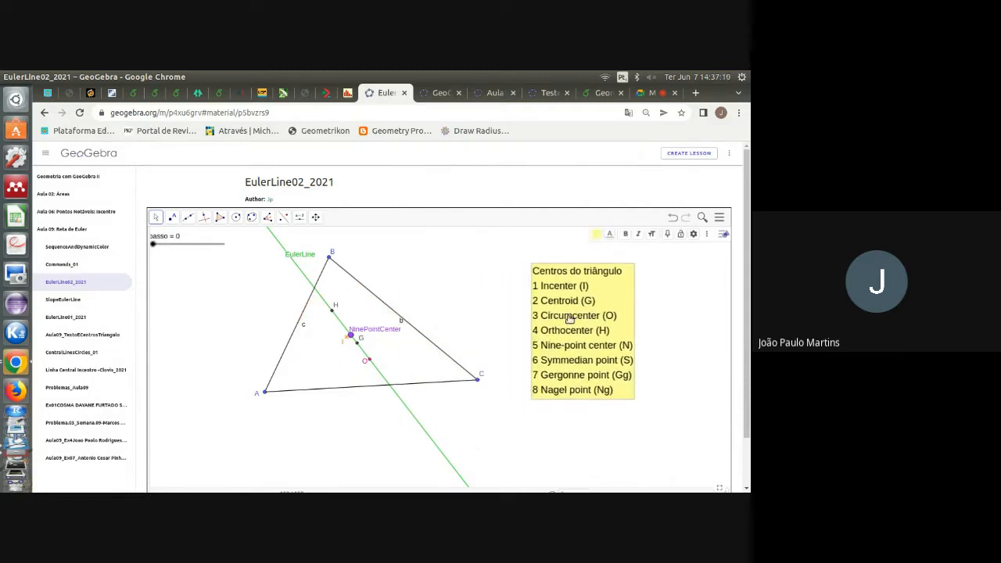
drag(569, 318, 591, 309)
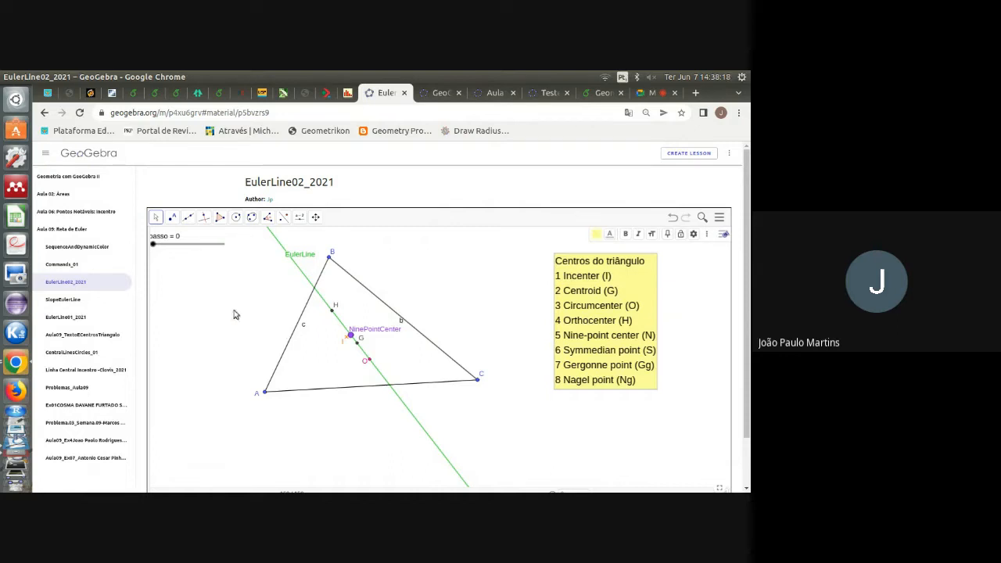
Advance passo to 1 and on to 2 to show the incircle and circumcircle, shifting the figure slightly.
drag(154, 245, 159, 244)
drag(242, 273, 254, 280)
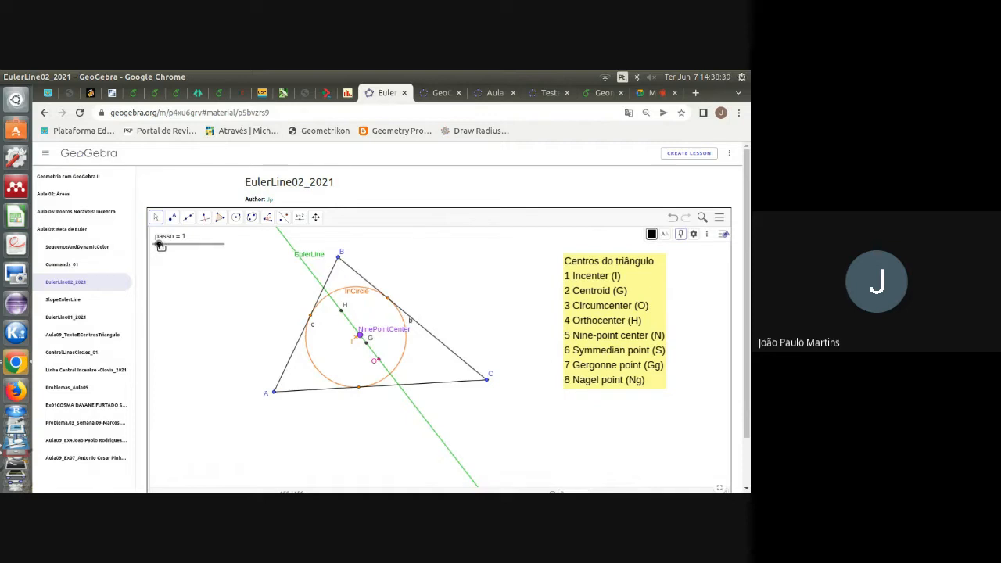
drag(159, 244, 163, 247)
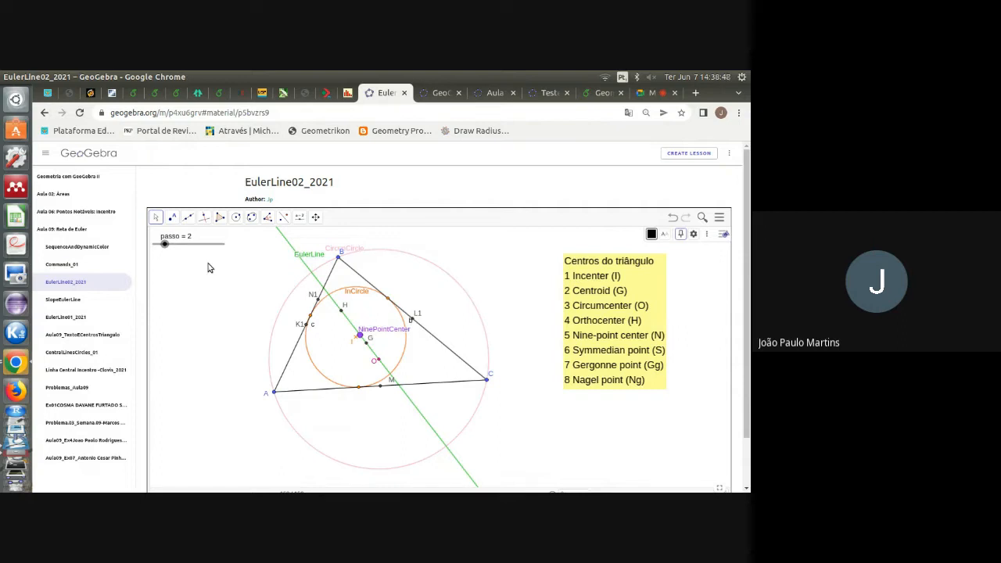
Set passo to 3, move the NinePointCircle label above its circle and highlight the circumcircle.
drag(164, 243, 170, 245)
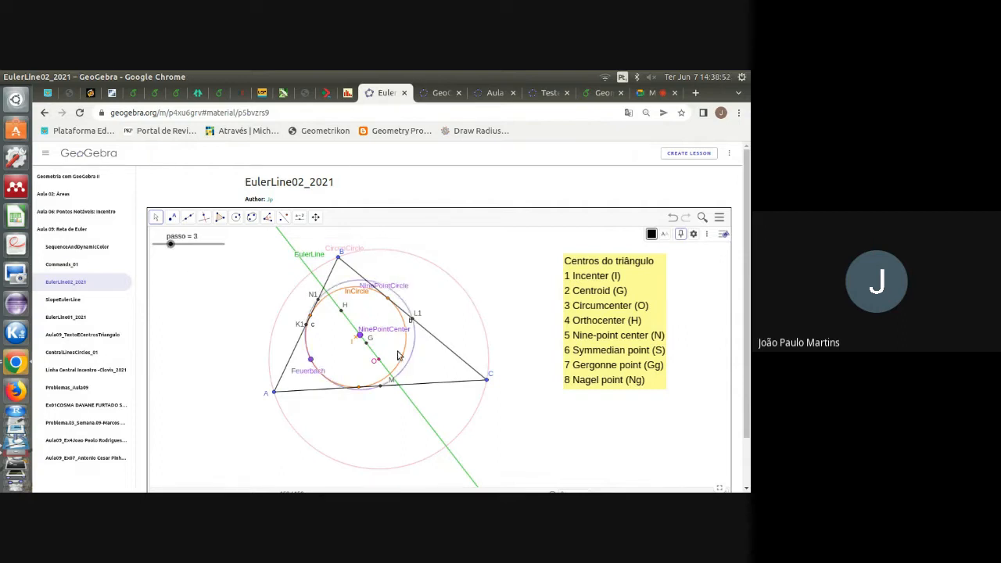
drag(393, 287, 389, 277)
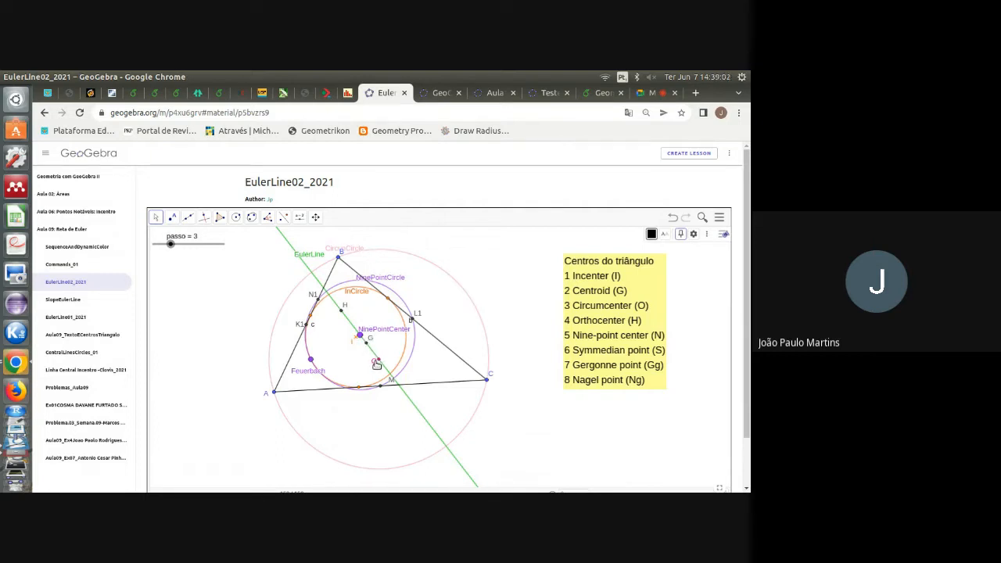
click(465, 290)
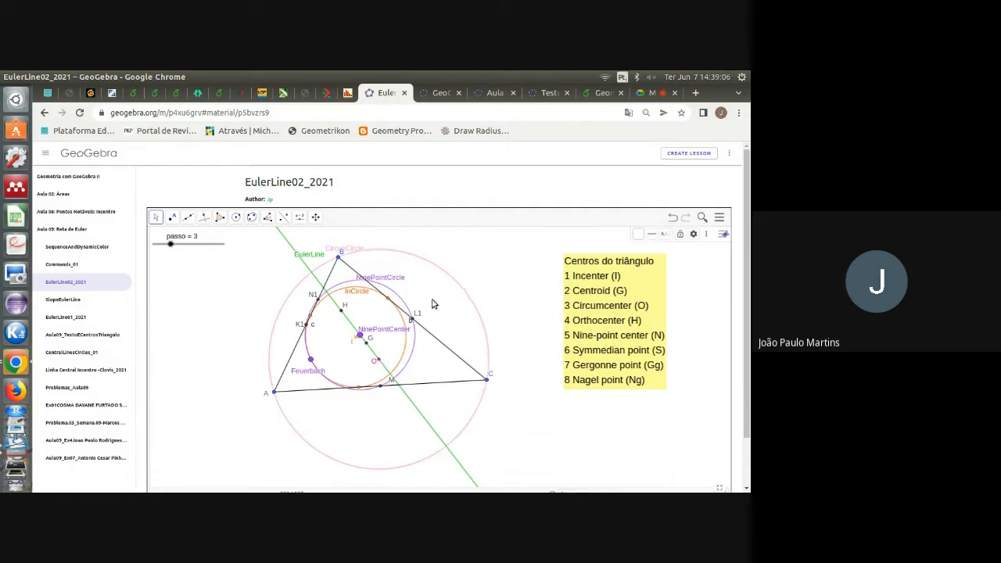
click(355, 344)
Set passo to 4 to show the Nagel point construction and present the figure in full screen.
drag(175, 247, 177, 245)
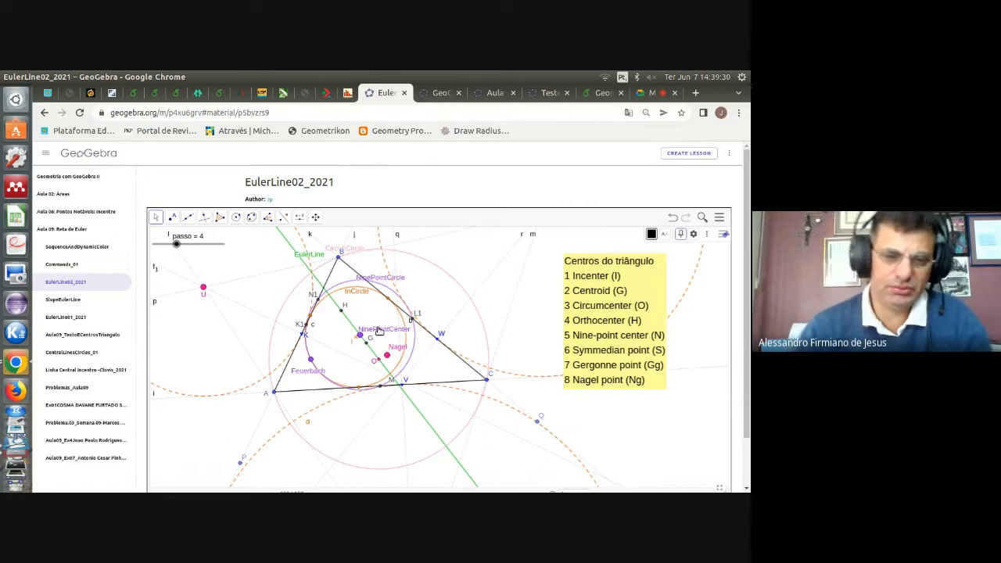
scroll(748, 333, down, 3)
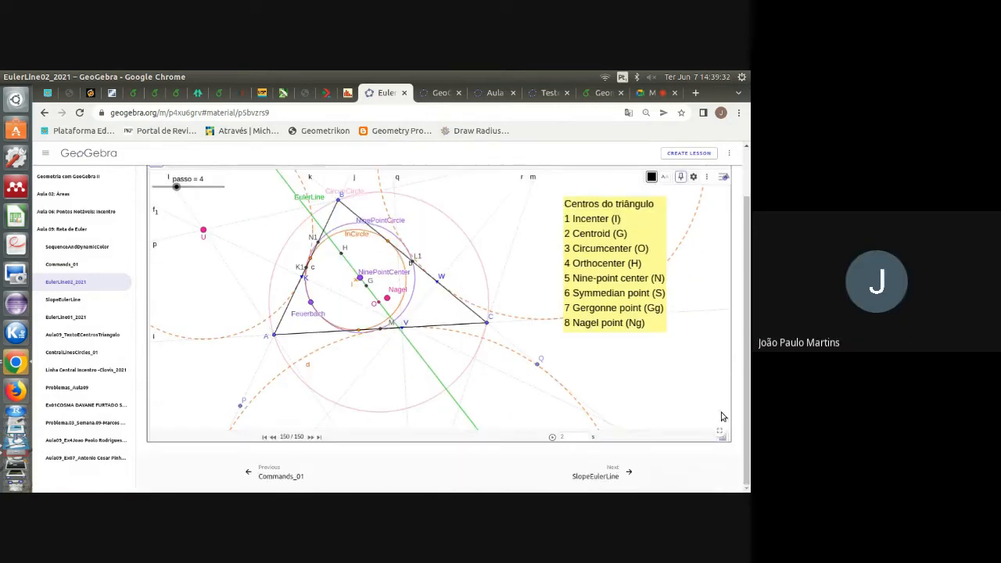
key(F11)
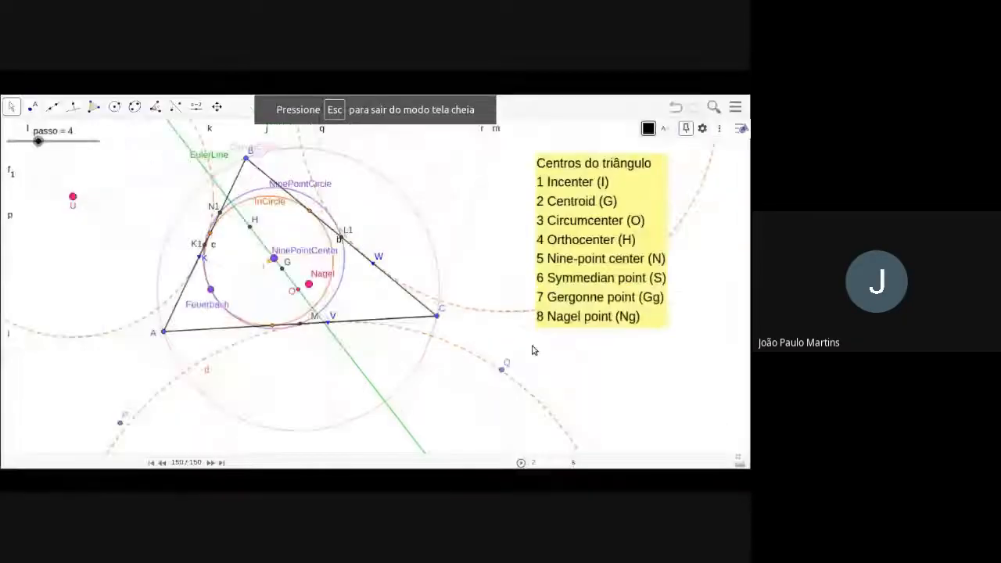
drag(152, 216, 189, 227)
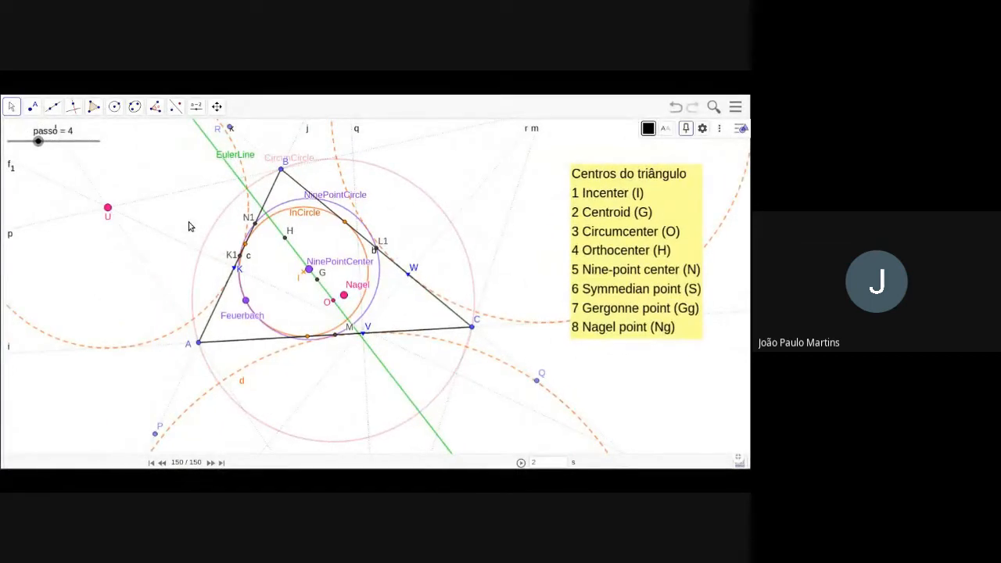
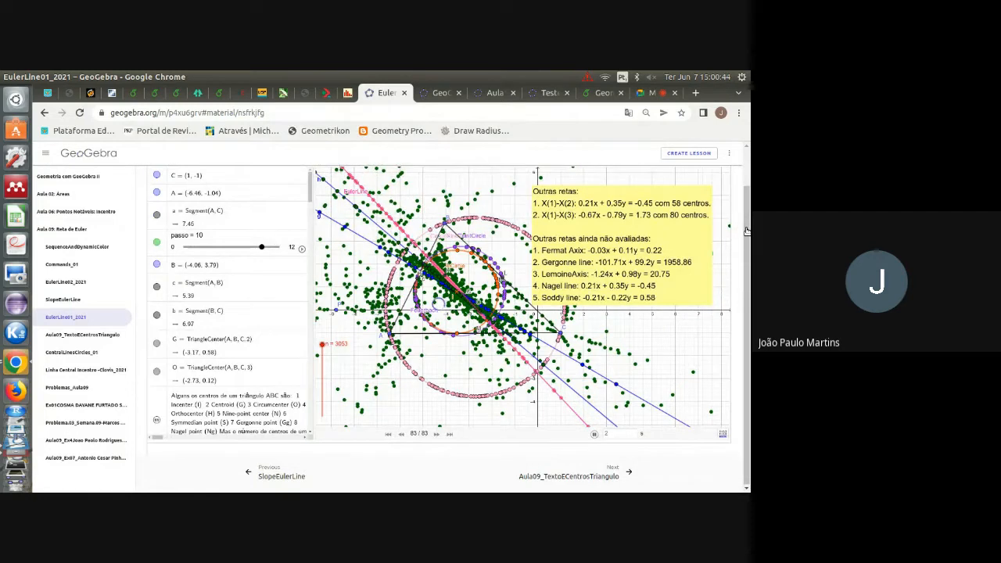
Look through the open Meet call, GeoGebra resources folder, EulerLine01_2021 and TesteAula12 pages.
click(652, 94)
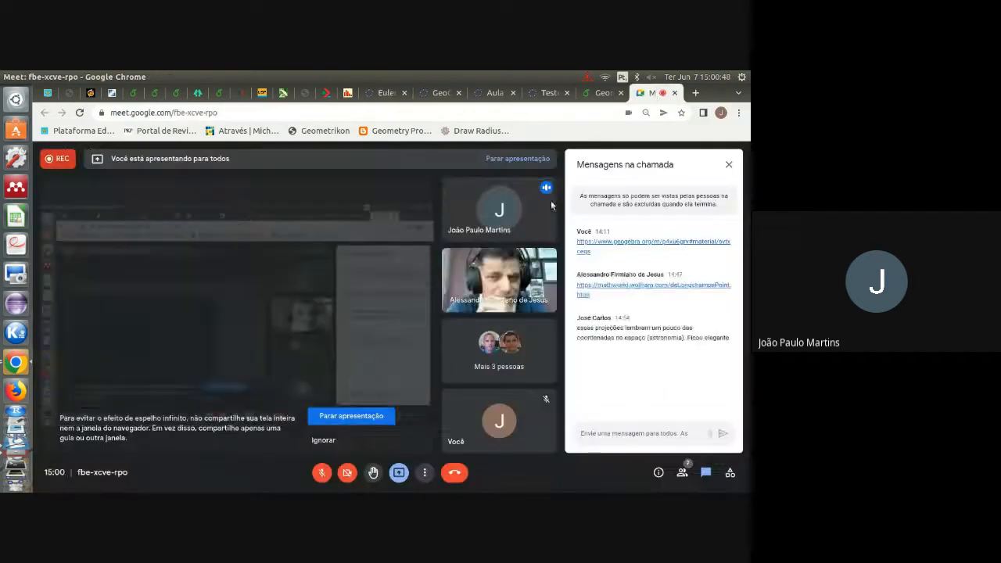
click(440, 93)
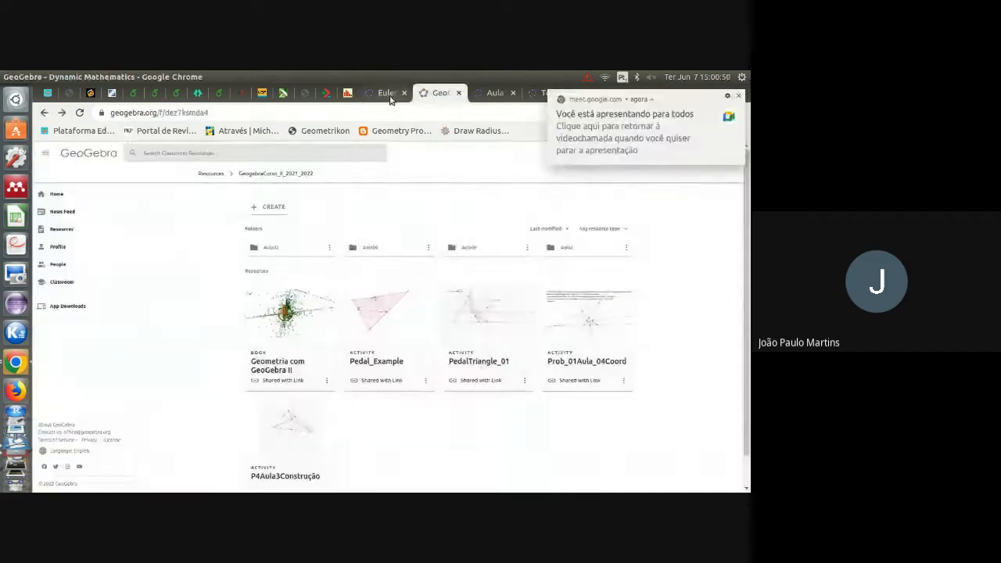
click(394, 96)
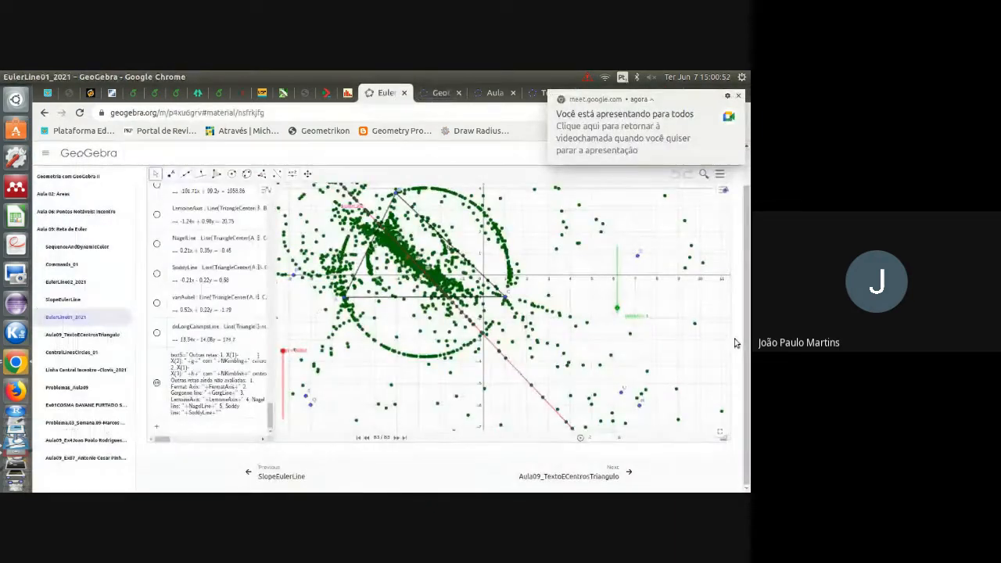
click(494, 93)
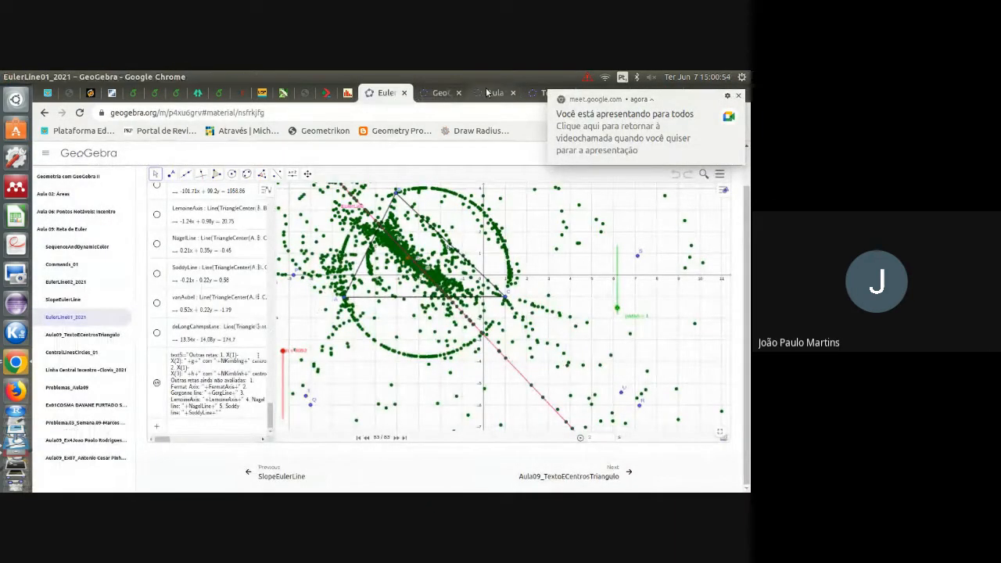
click(538, 93)
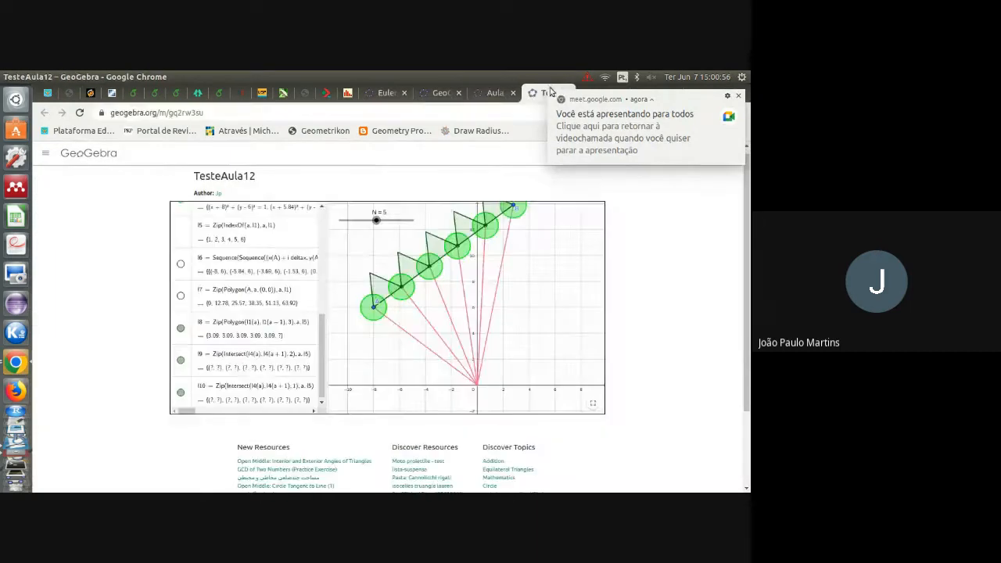
Dismiss the Meet presentation notification and close the TesteAula12, Aula and GeoGebra resources folder pages.
click(740, 96)
click(569, 93)
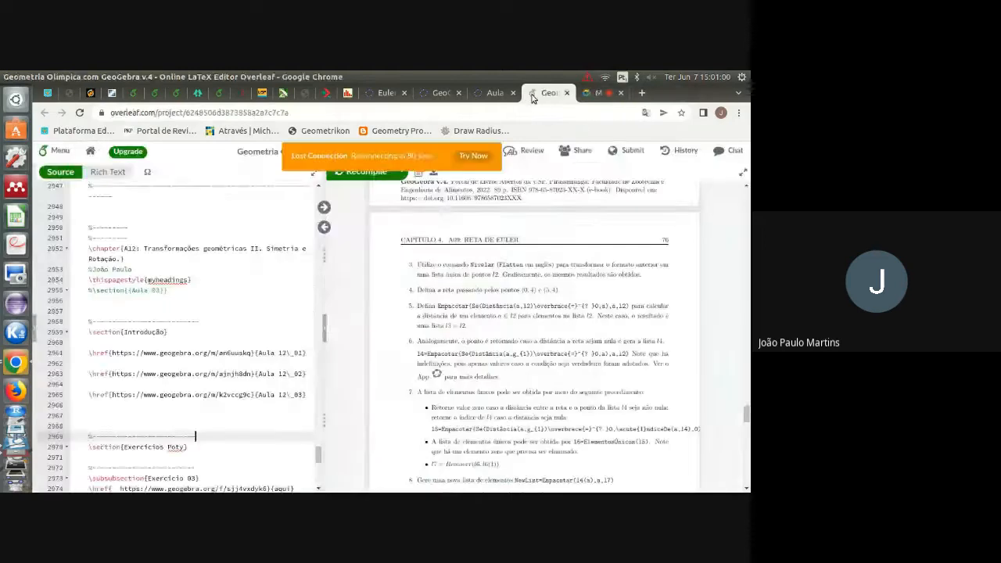
click(513, 93)
click(443, 94)
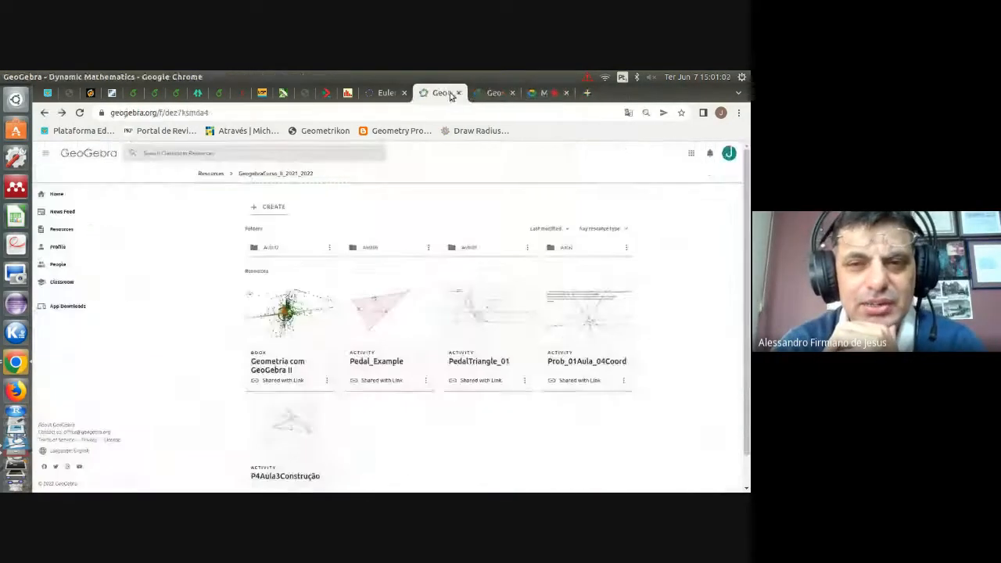
click(458, 94)
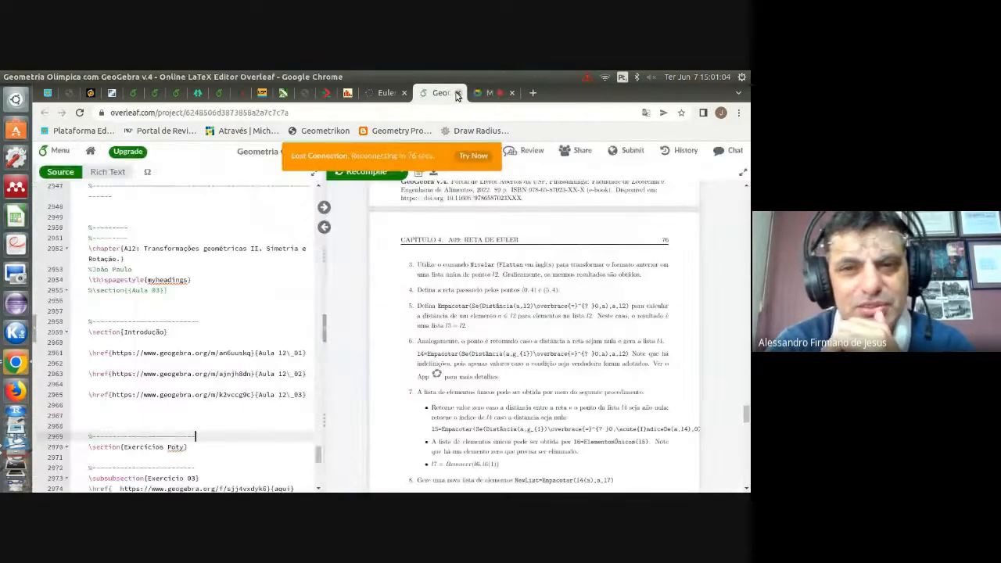
Return to the top of the EulerLine01_2021 activity, and switch to the Overleaf project Geometria Olímpica com GeoGebra v.4.
click(388, 93)
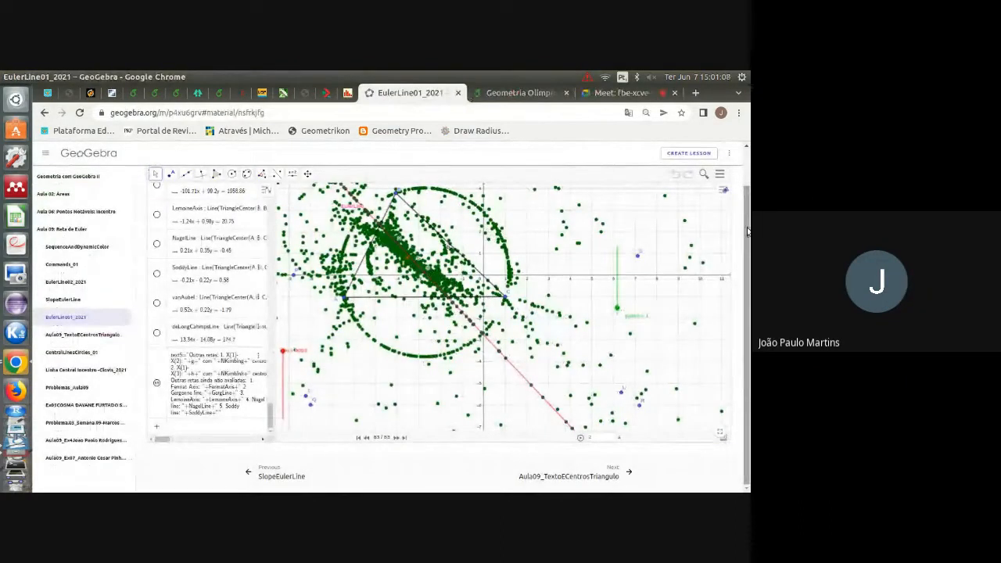
scroll(747, 239, up, 1)
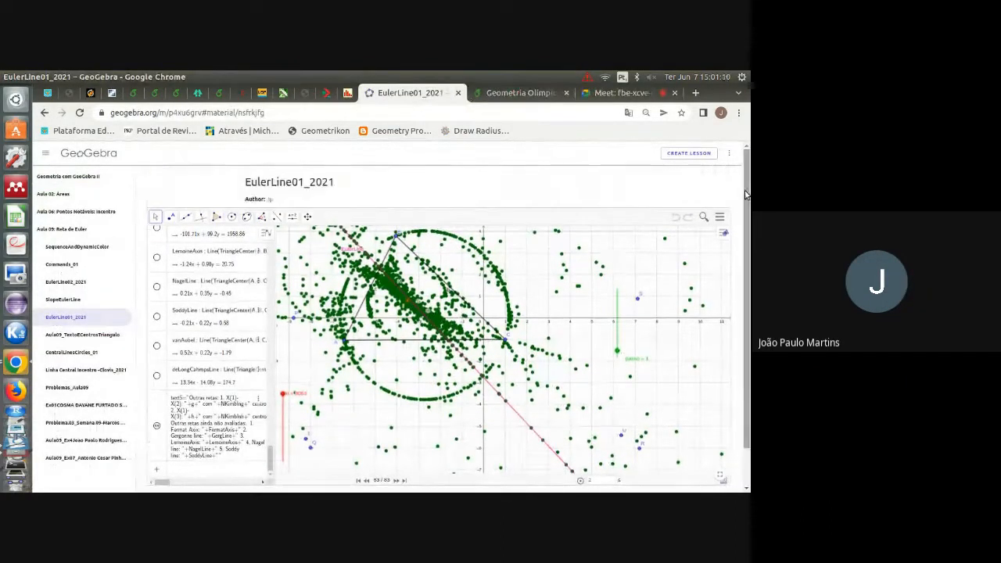
click(516, 94)
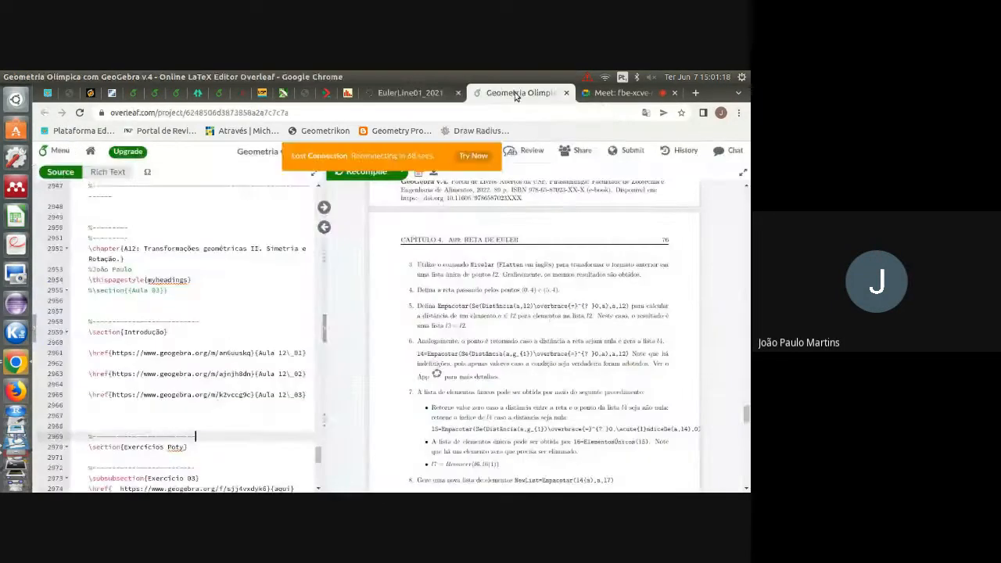
Check the section on the Euler line in the compiled document and switch to the EulerLine01_2021 GeoGebra applet.
click(268, 311)
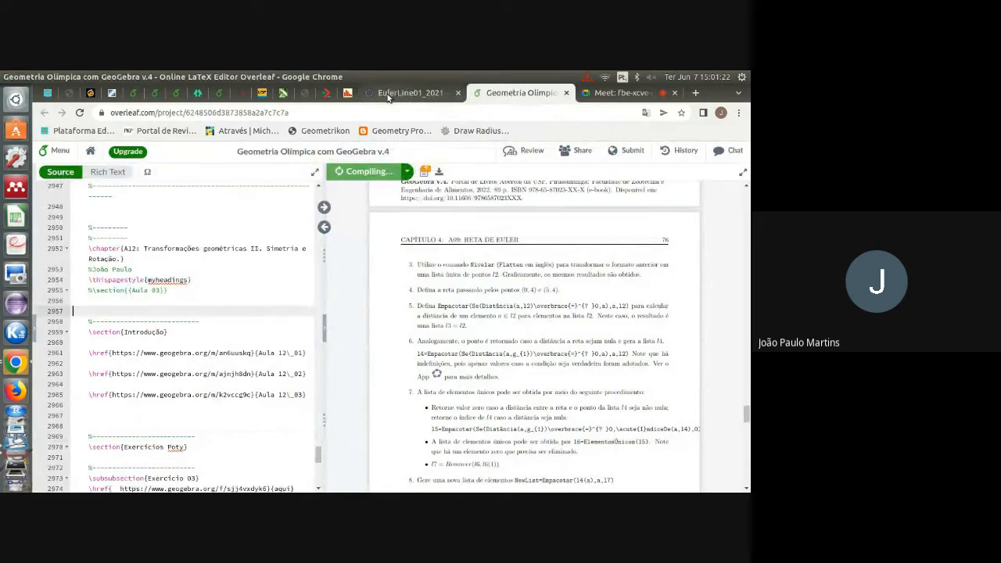
scroll(510, 300, down, 3)
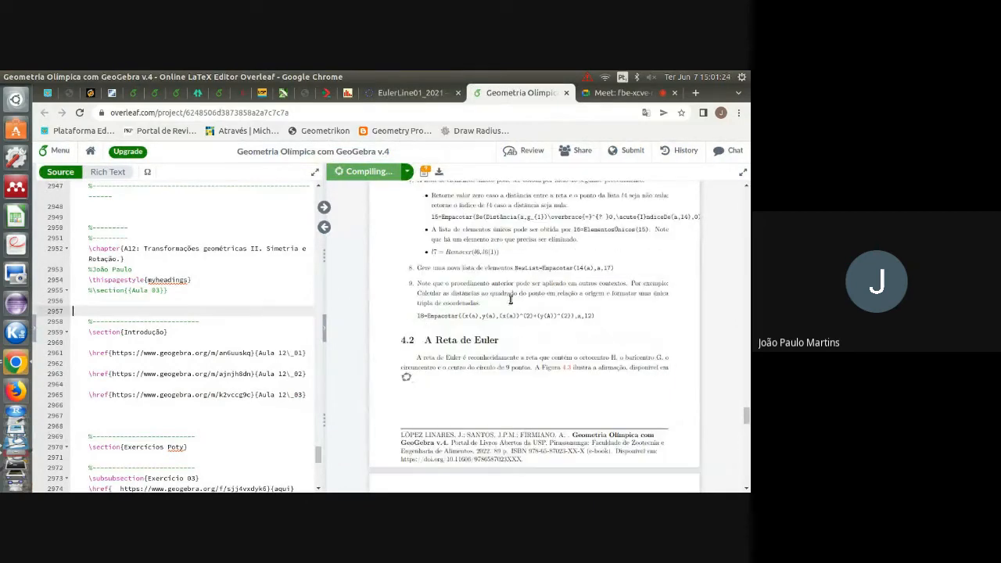
click(402, 101)
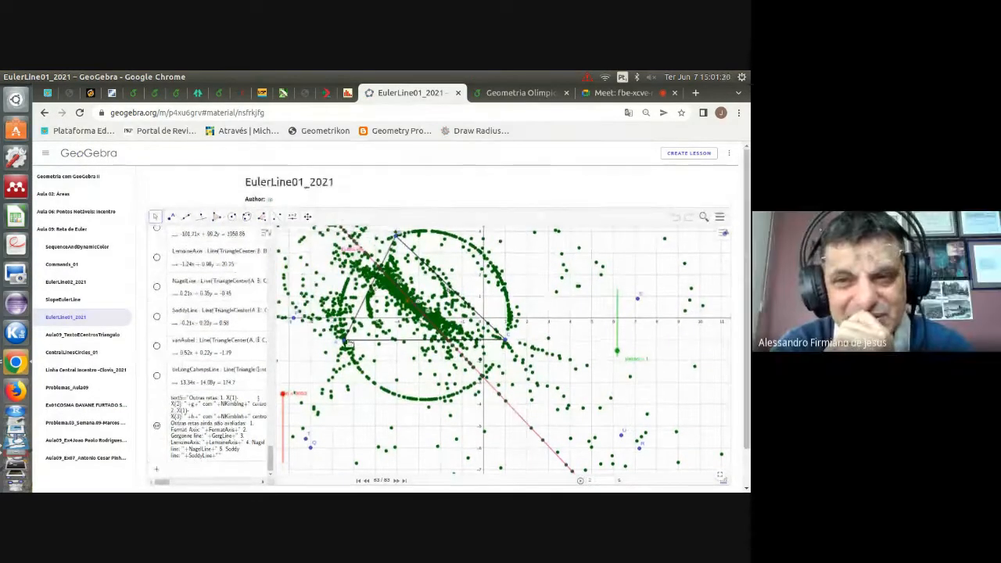
Examine the applet's object definitions, from the triangle's vertices and sides through the centers G, O, I and H to EulerLine.
scroll(211, 379, up, 3)
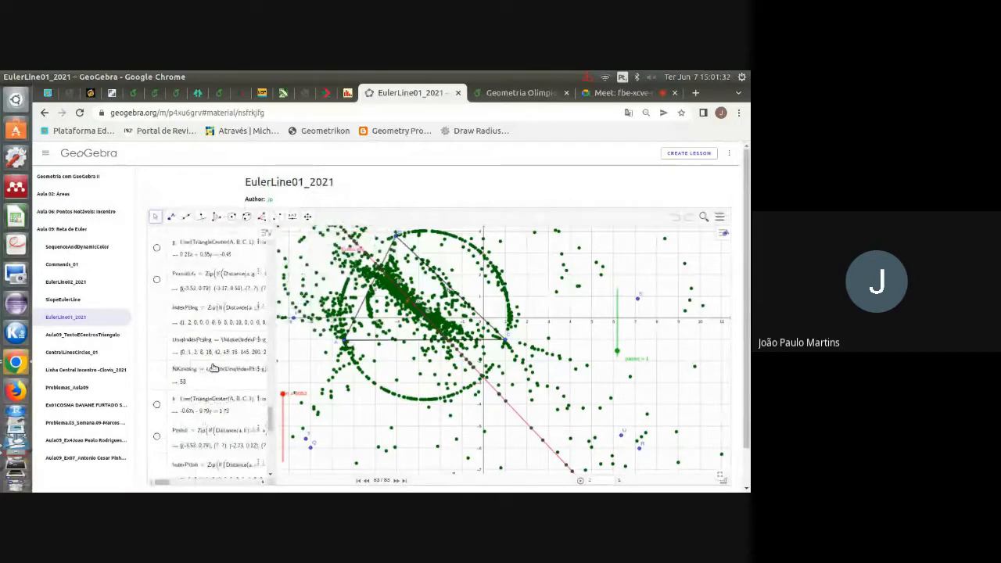
scroll(213, 368, up, 5)
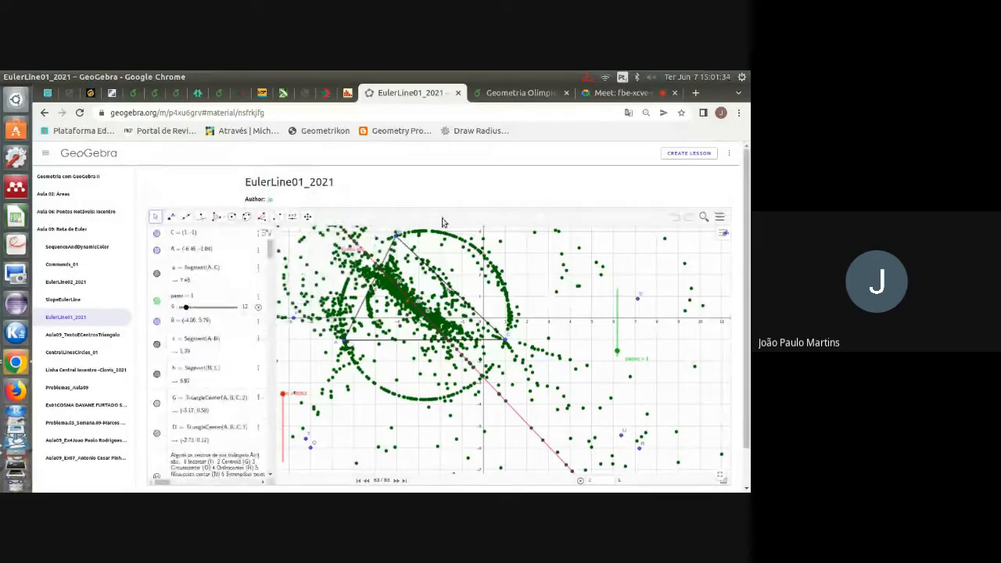
drag(535, 285, 563, 313)
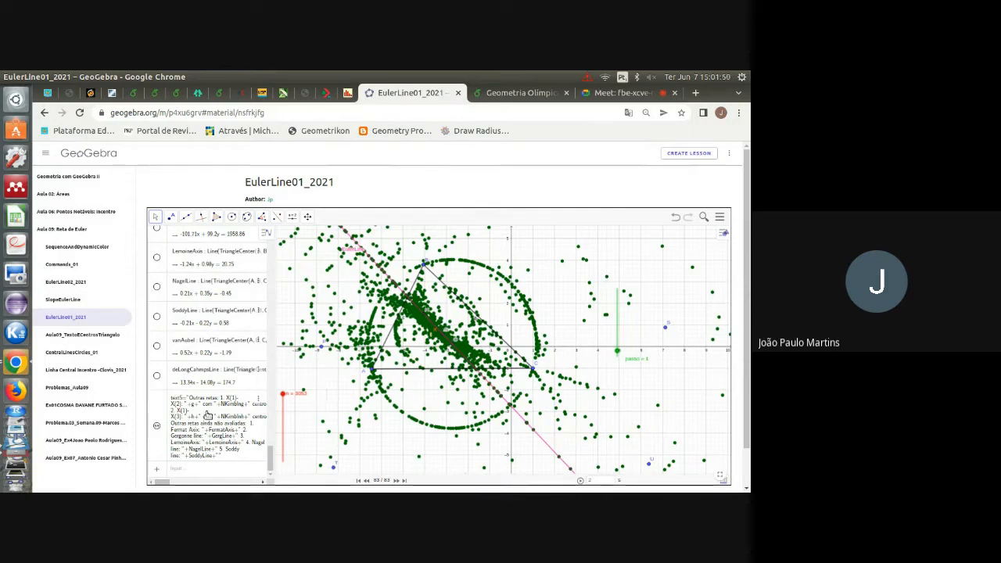
scroll(193, 406, up, 3)
scroll(193, 406, up, 5)
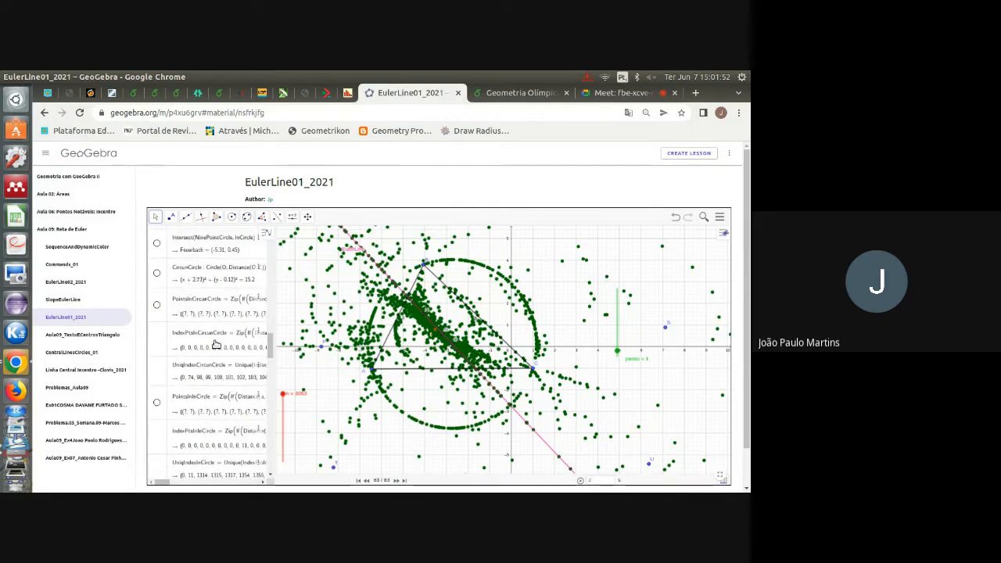
scroll(216, 344, up, 5)
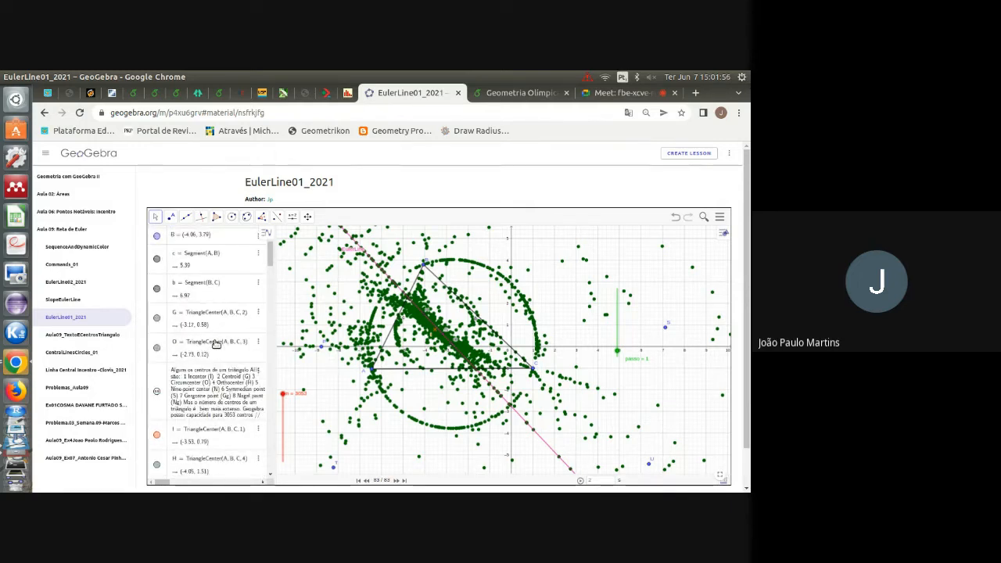
drag(746, 245, 747, 263)
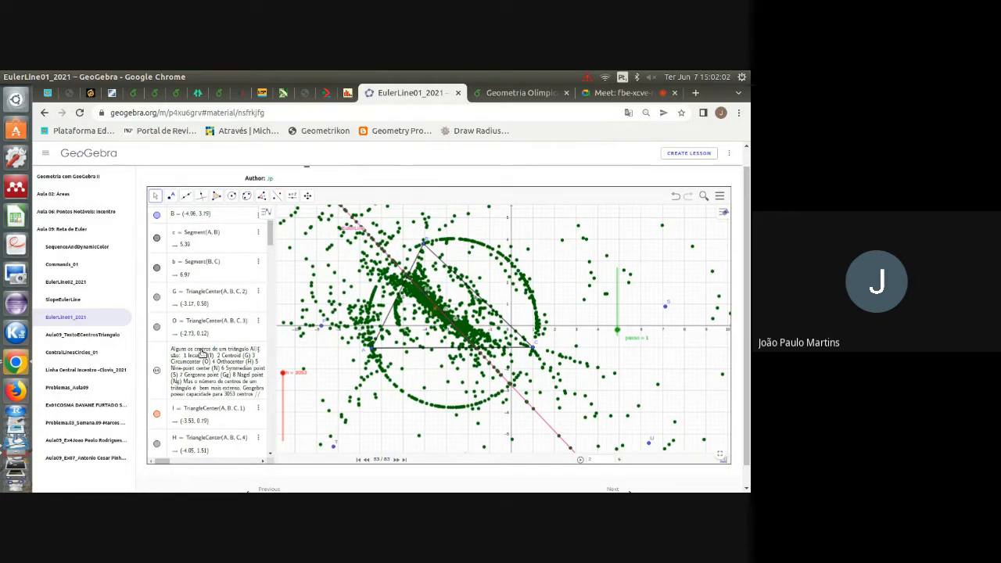
scroll(202, 353, up, 3)
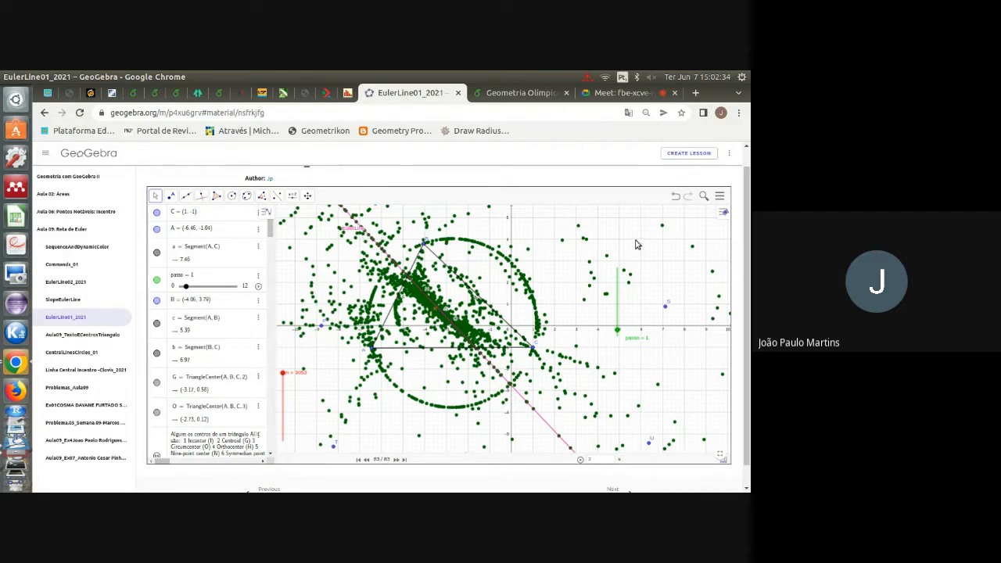
scroll(224, 311, down, 3)
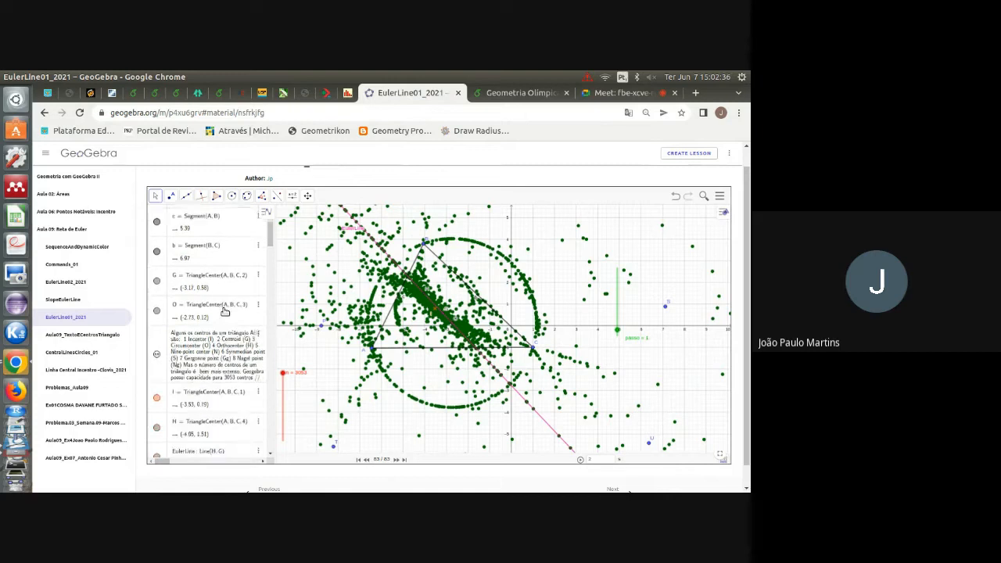
scroll(224, 312, down, 2)
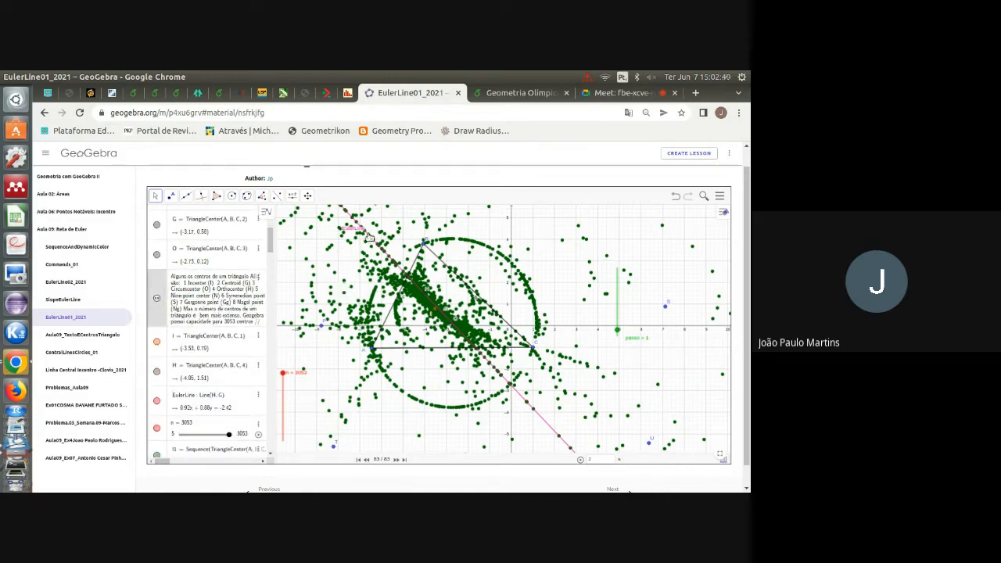
Show the applet in full screen and select the EulerLine object defined through H and G.
click(720, 456)
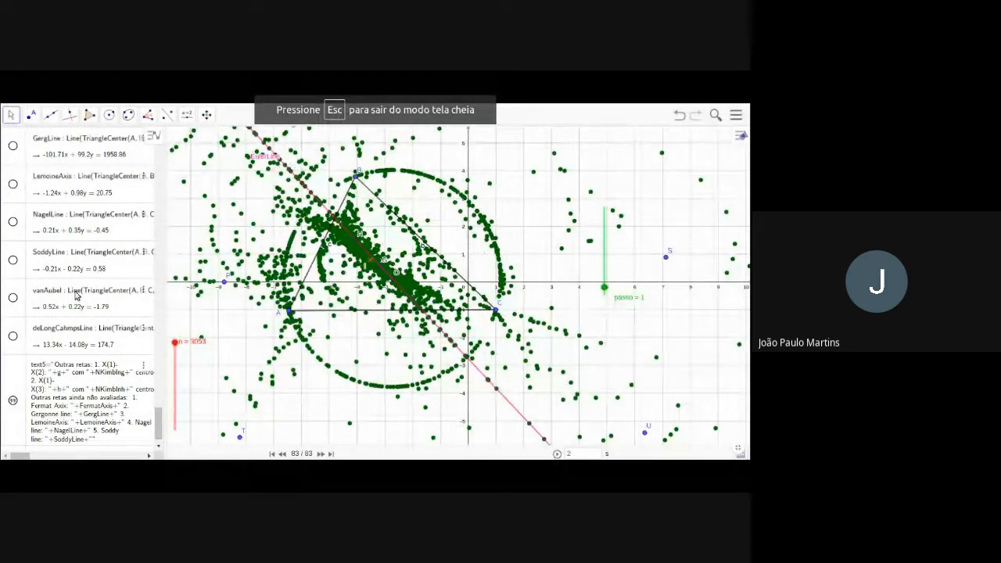
scroll(85, 252, up, 10)
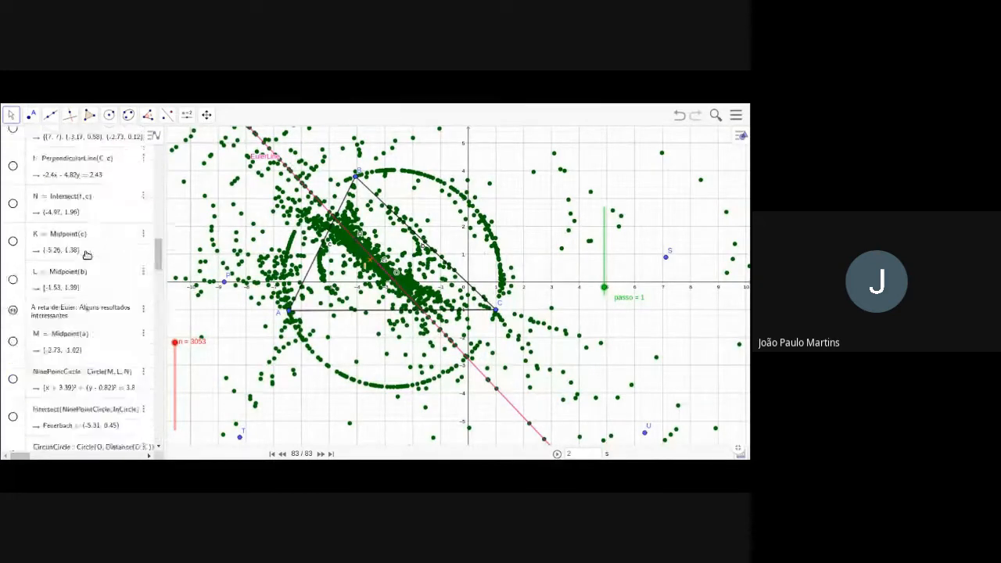
scroll(86, 254, up, 3)
scroll(86, 254, down, 5)
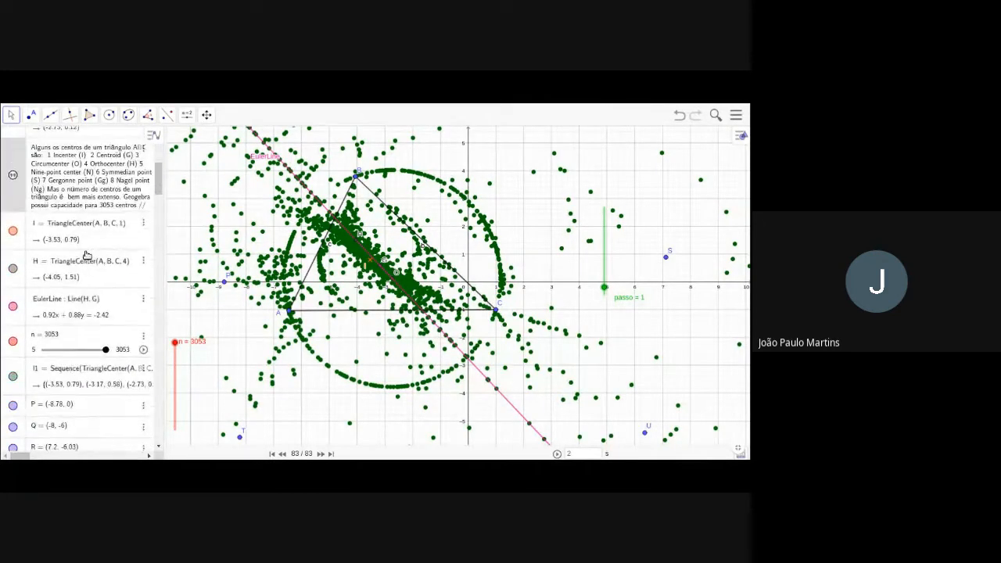
click(23, 316)
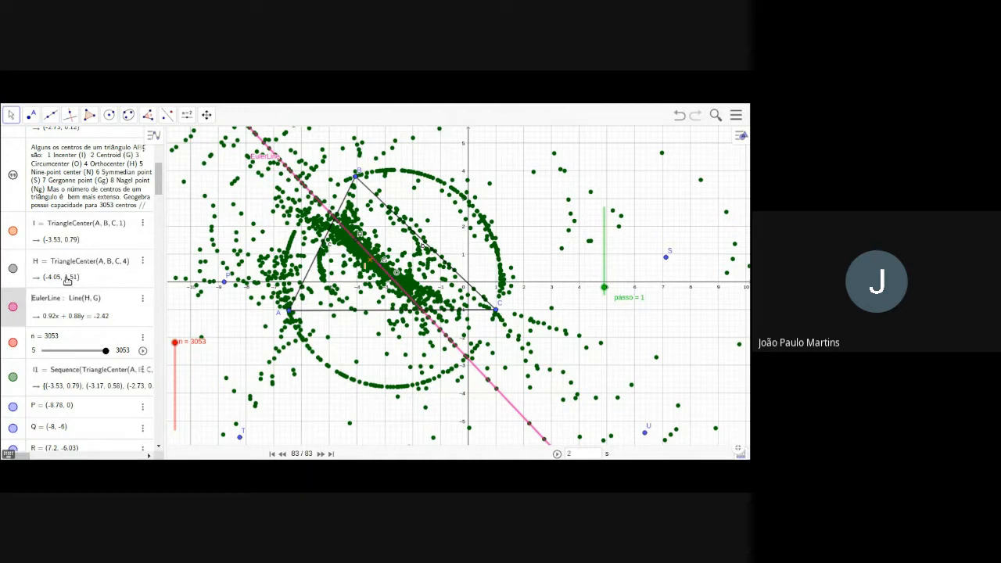
Select the triangle-center sequence l1 to highlight its points and inspect their distribution around triangle ABC.
scroll(68, 280, down, 1)
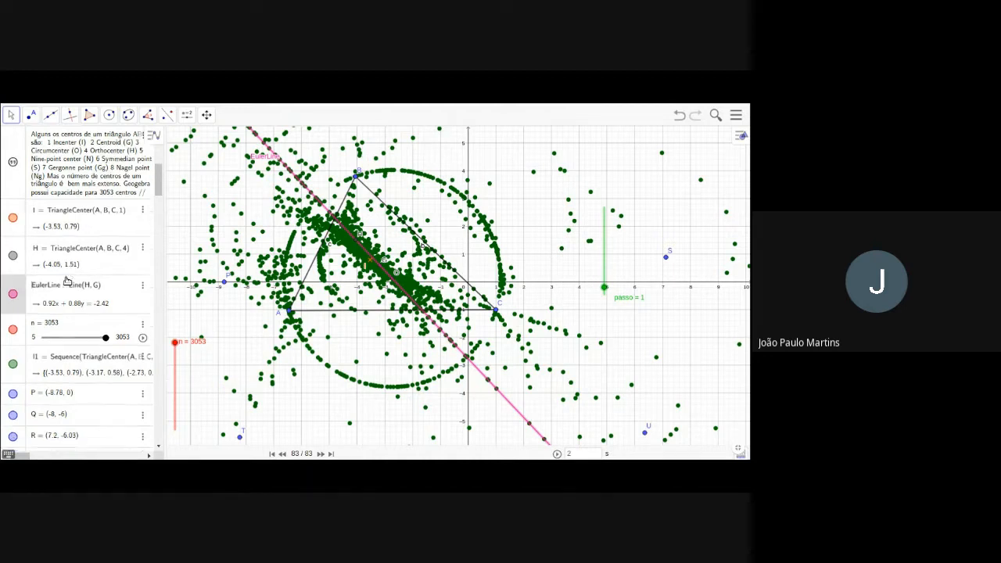
scroll(67, 281, down, 3)
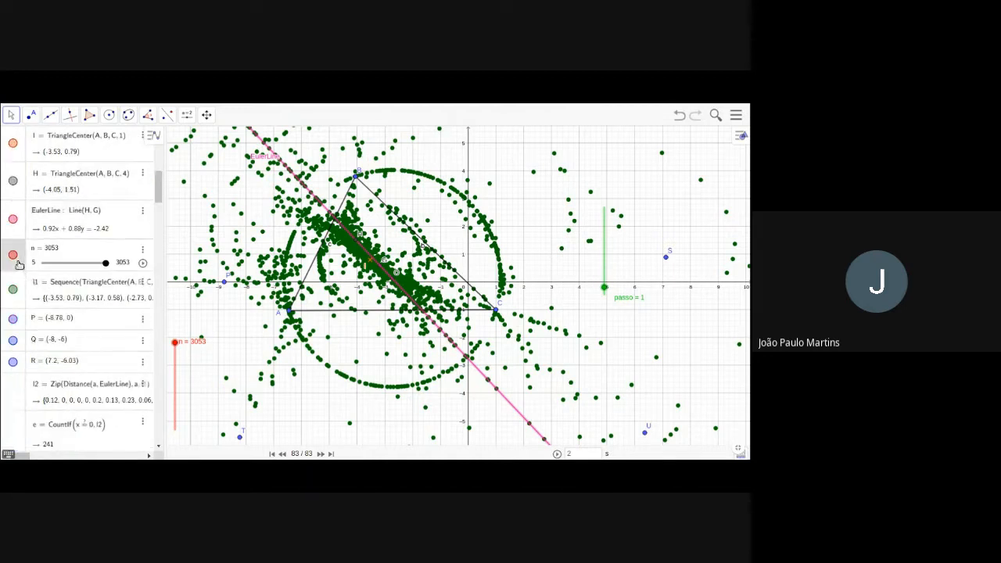
click(19, 305)
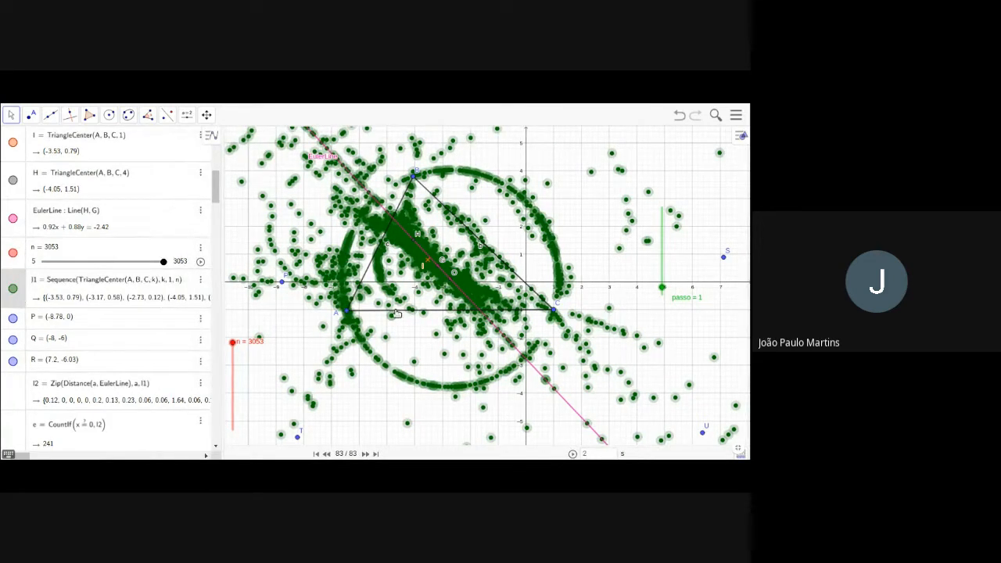
scroll(398, 313, up, 1)
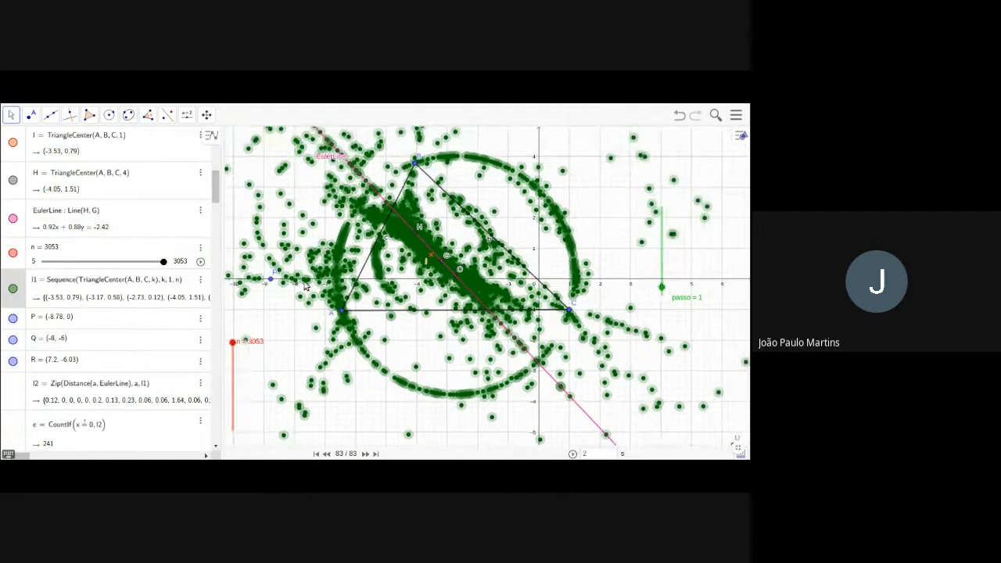
scroll(309, 289, down, 3)
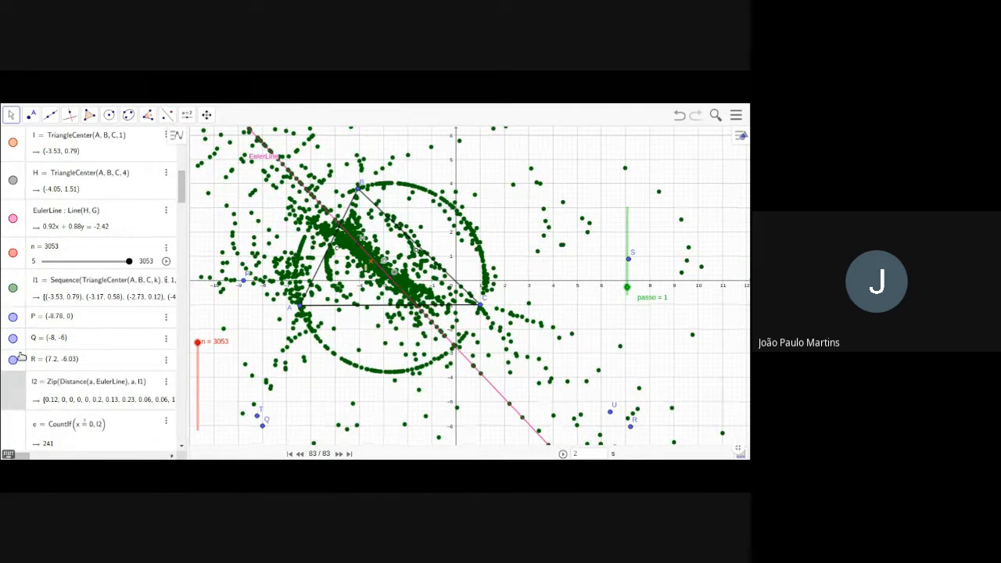
Examine the l2 list of distances to EulerLine and the CountIf object e, widening the object list to show the full definitions.
scroll(81, 345, down, 3)
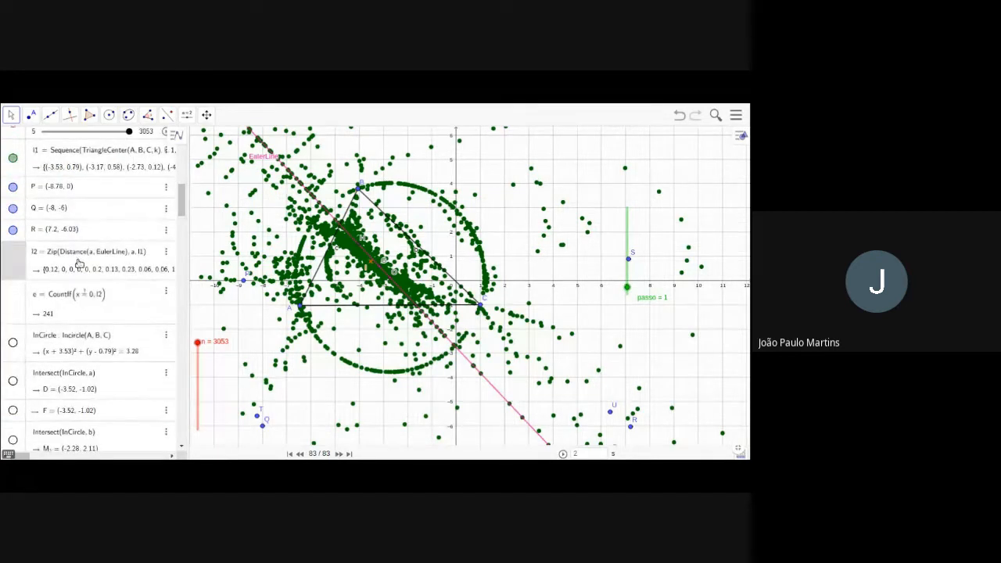
scroll(81, 266, up, 3)
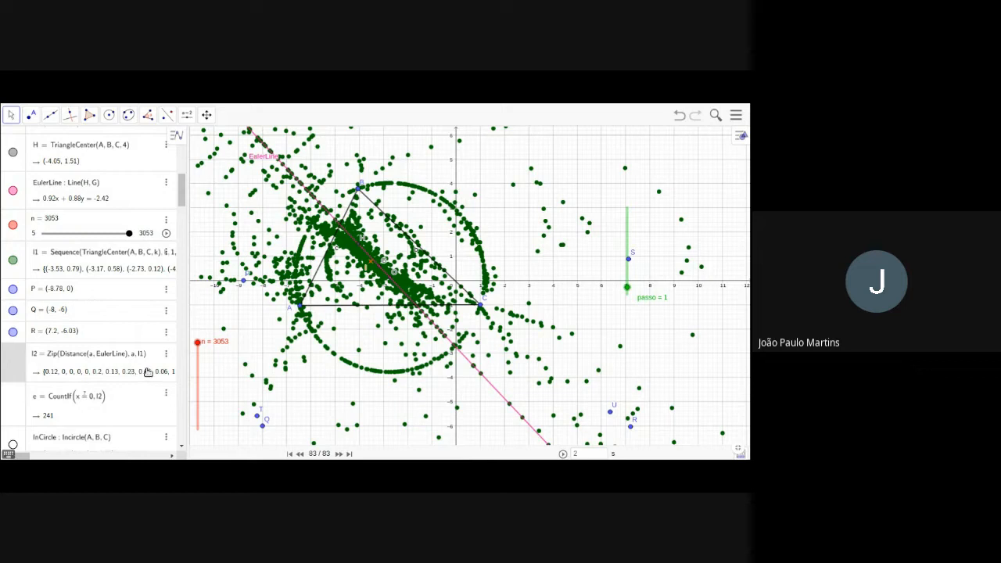
click(252, 347)
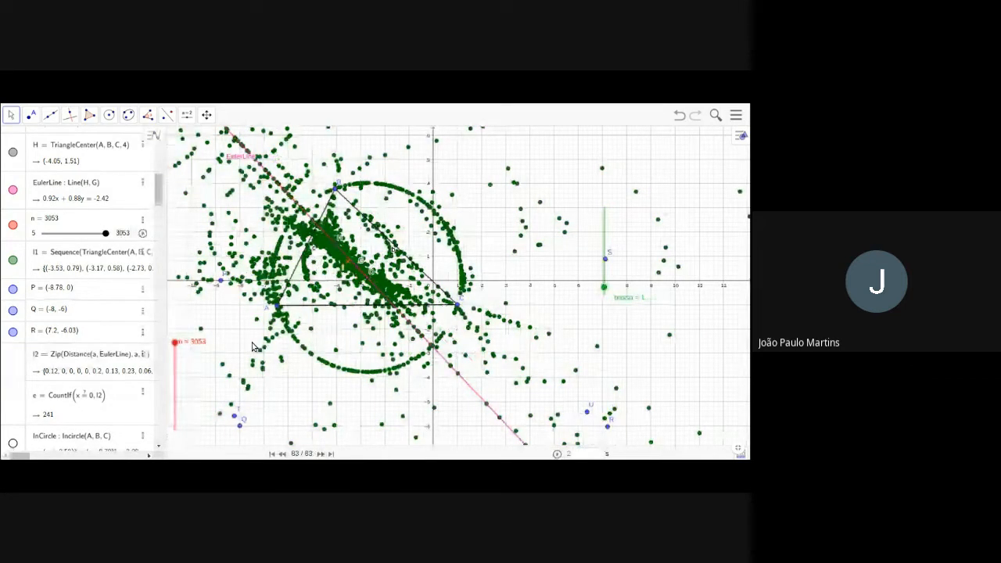
scroll(84, 353, down, 3)
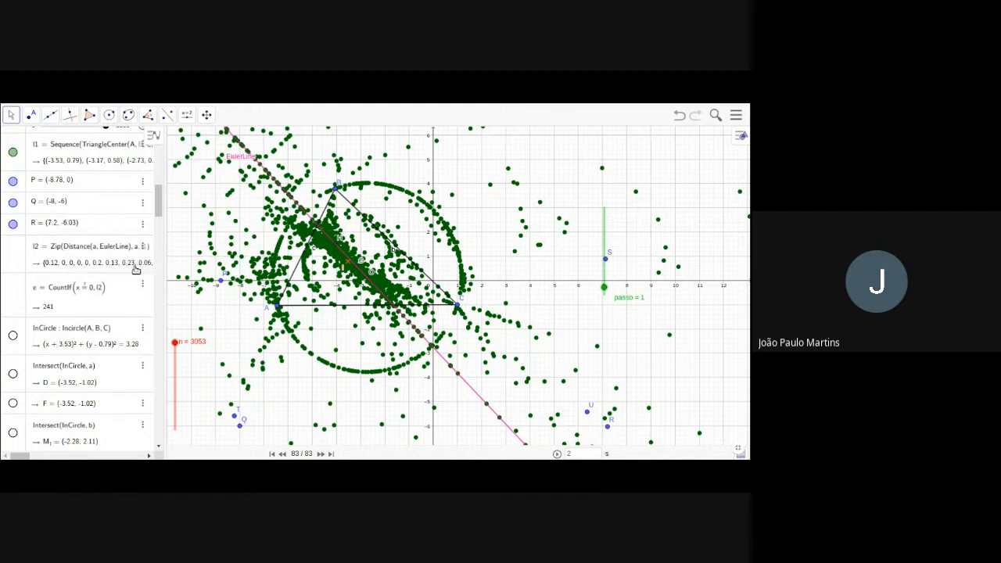
drag(167, 261, 228, 265)
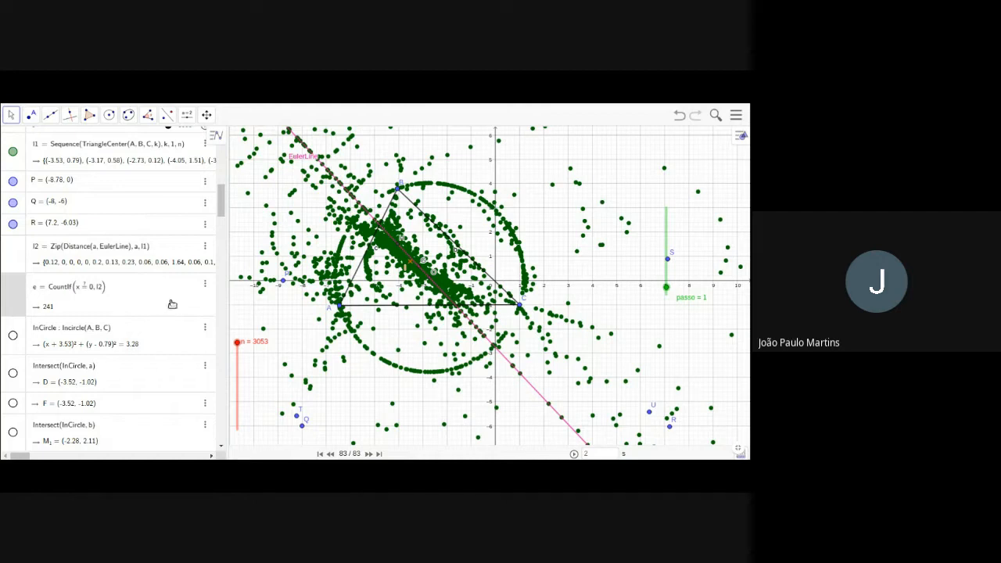
Review the definitions around InCircle, its side intersections and list l3, and select the intersection of InCircle with segment a.
scroll(172, 303, down, 2)
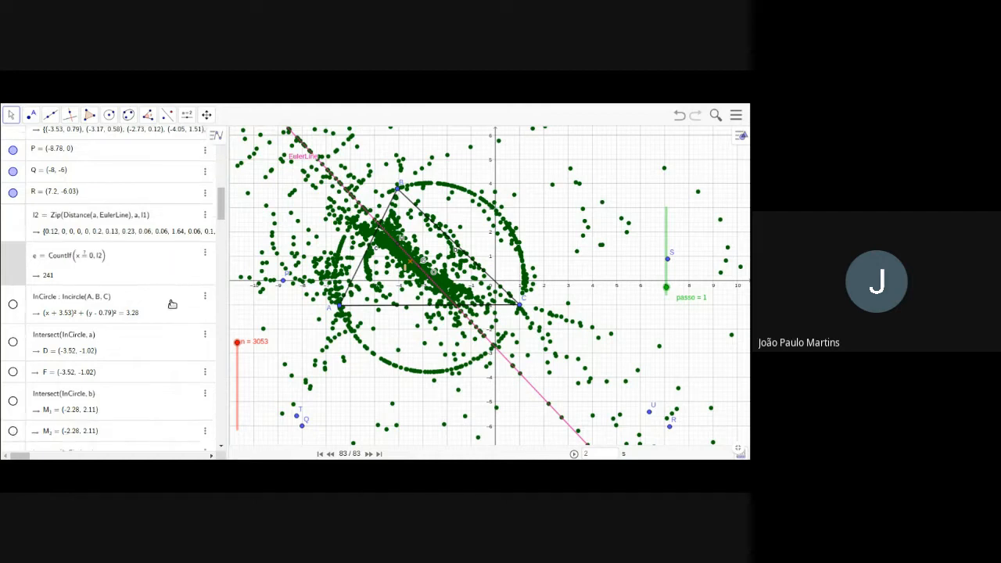
scroll(172, 303, up, 6)
scroll(172, 304, down, 6)
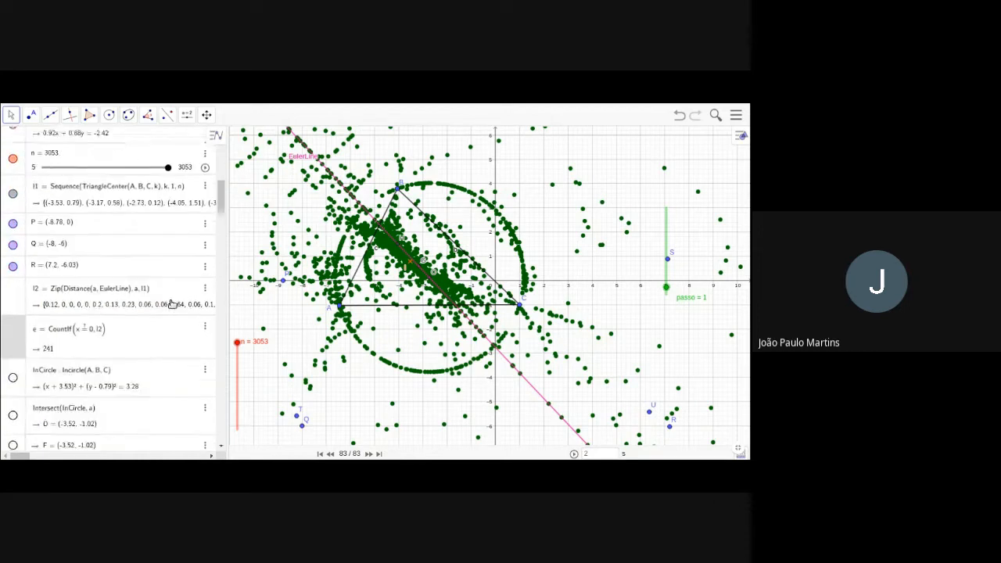
scroll(172, 303, down, 3)
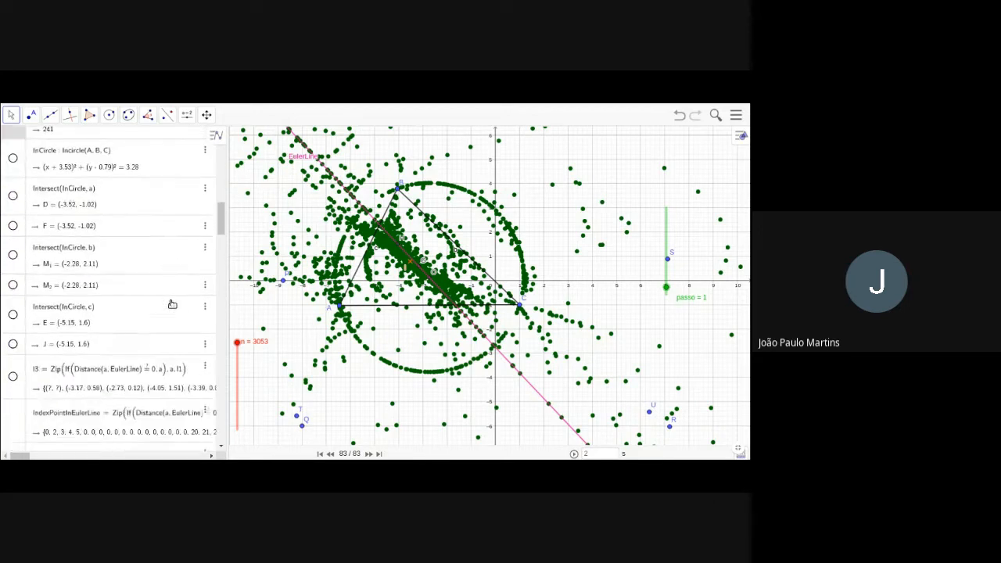
scroll(172, 304, up, 3)
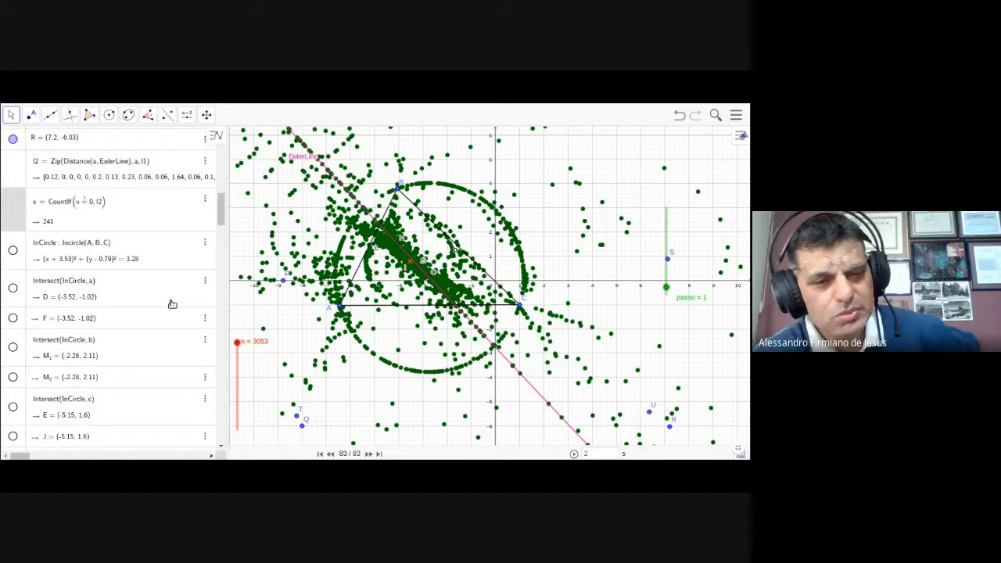
scroll(73, 279, up, 3)
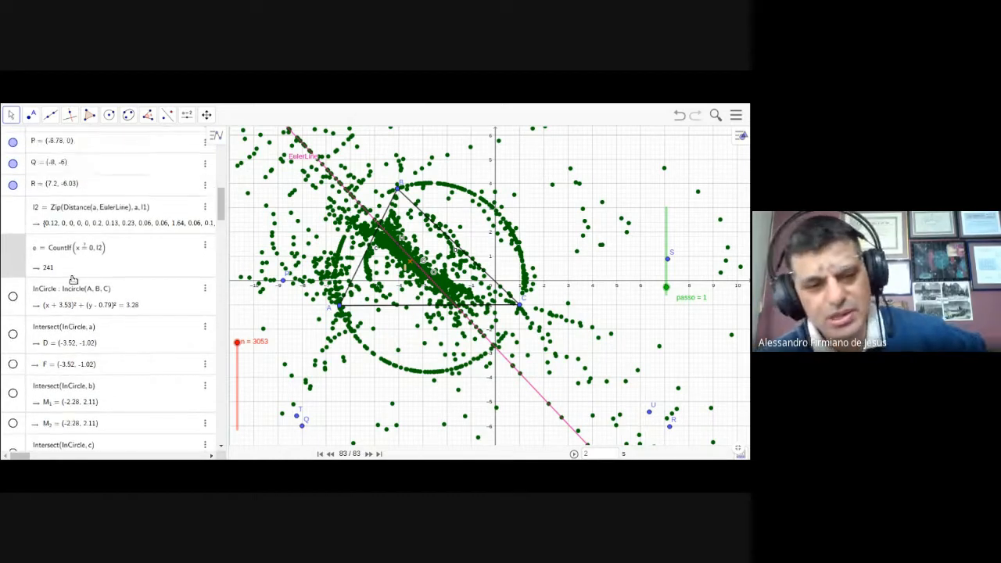
scroll(73, 280, up, 3)
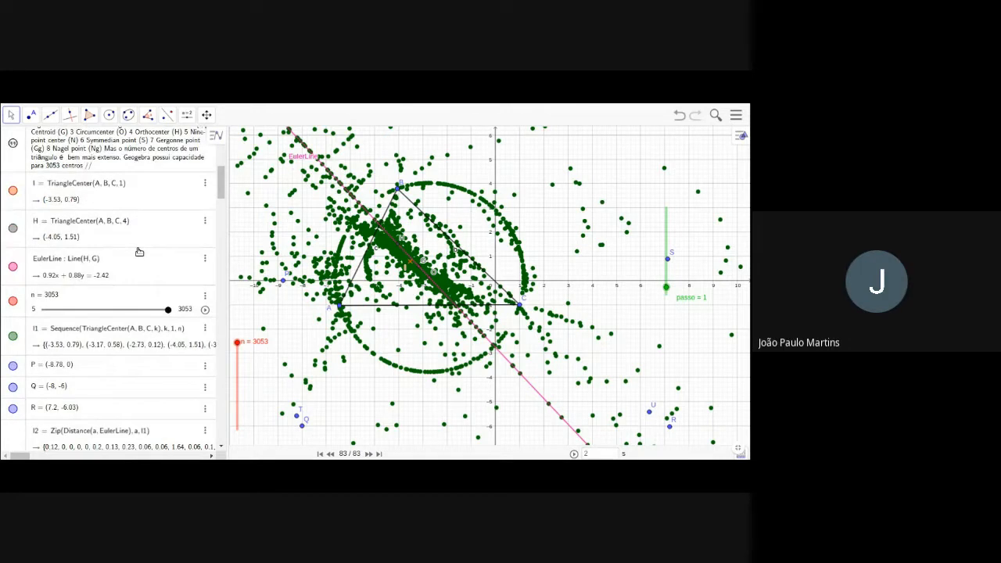
scroll(138, 252, up, 5)
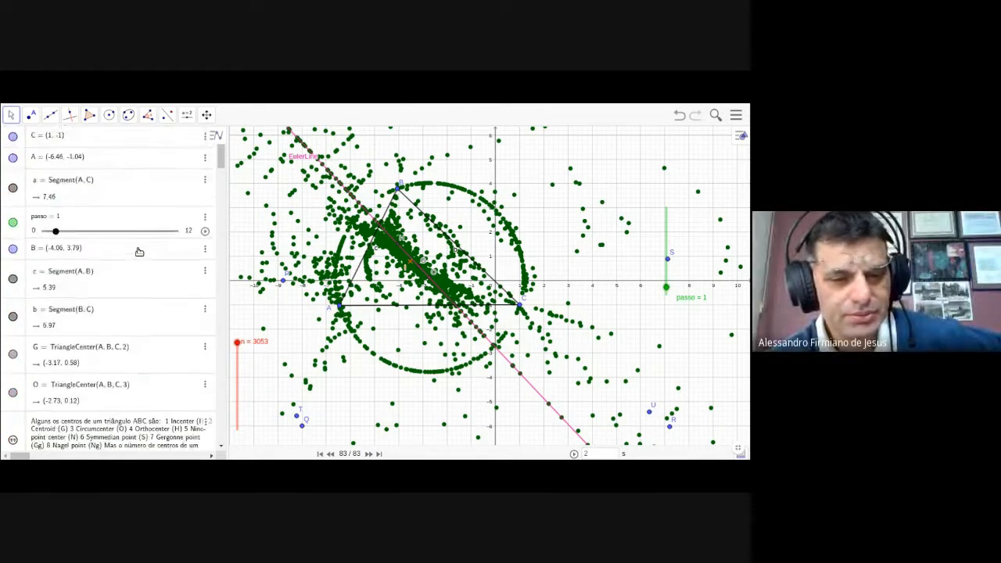
scroll(139, 251, down, 10)
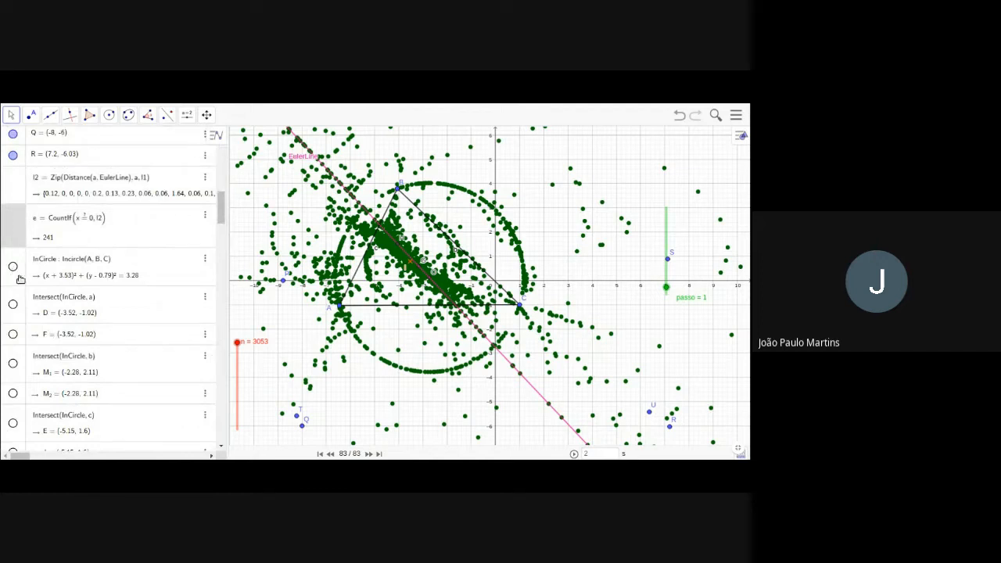
click(24, 299)
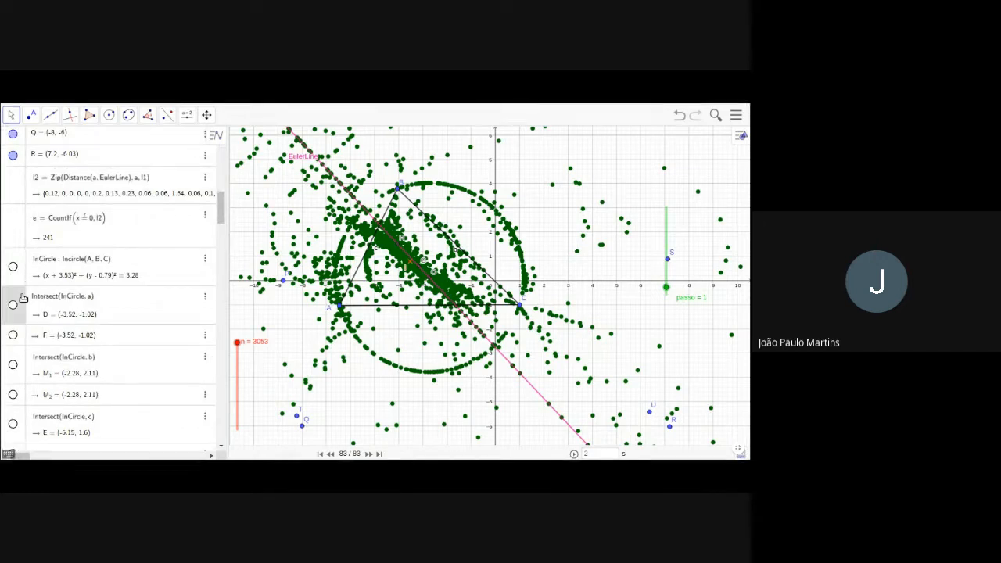
Show the l3 points that lie on EulerLine and review the definitions of l2, CountIf object e and the InCircle intersections.
scroll(22, 298, down, 6)
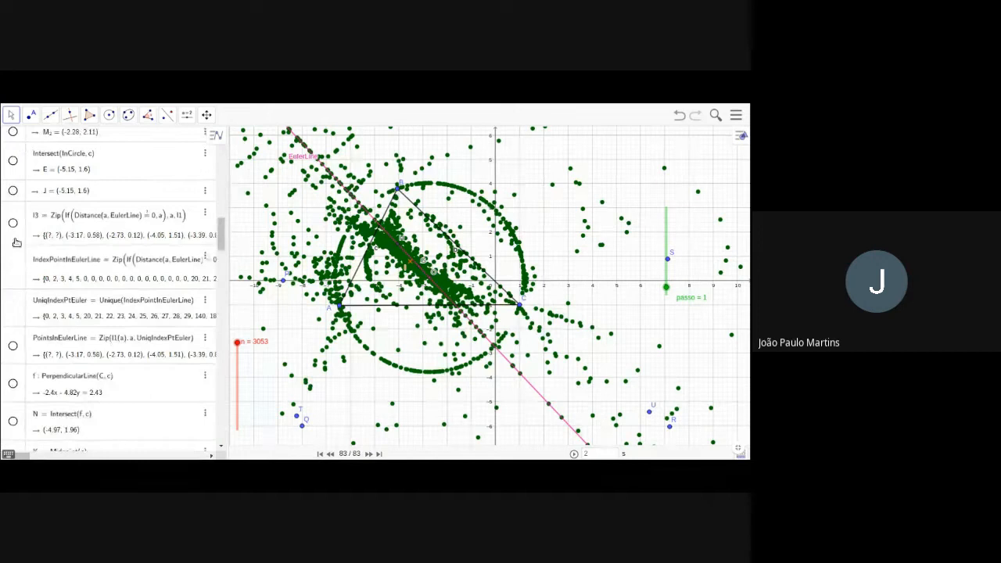
click(14, 224)
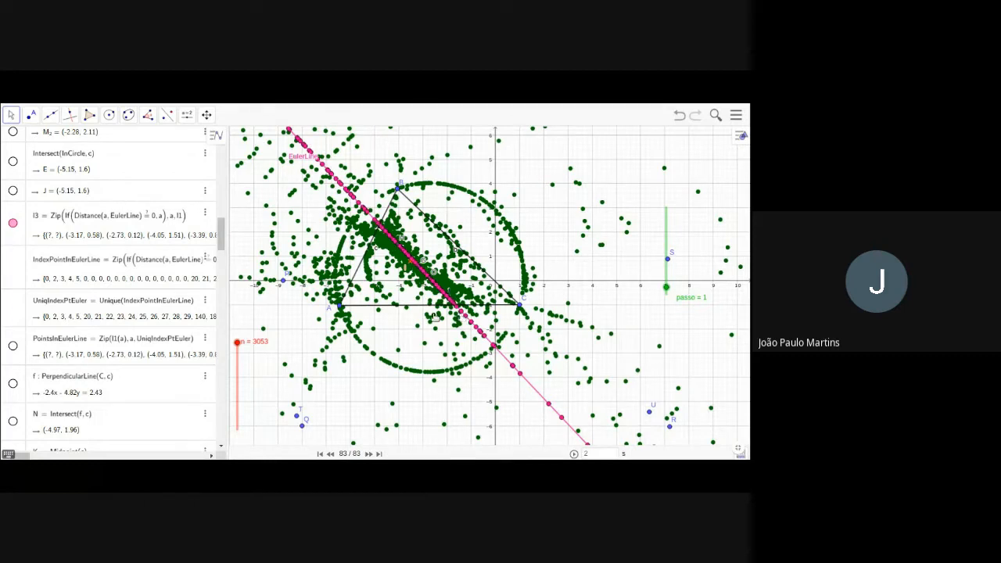
scroll(156, 298, up, 3)
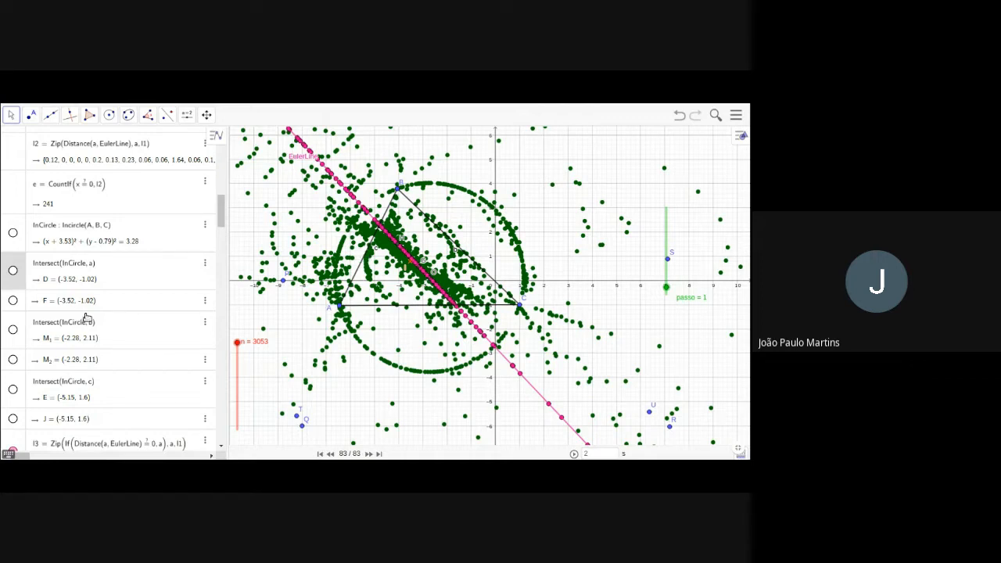
scroll(90, 312, up, 5)
scroll(98, 309, down, 3)
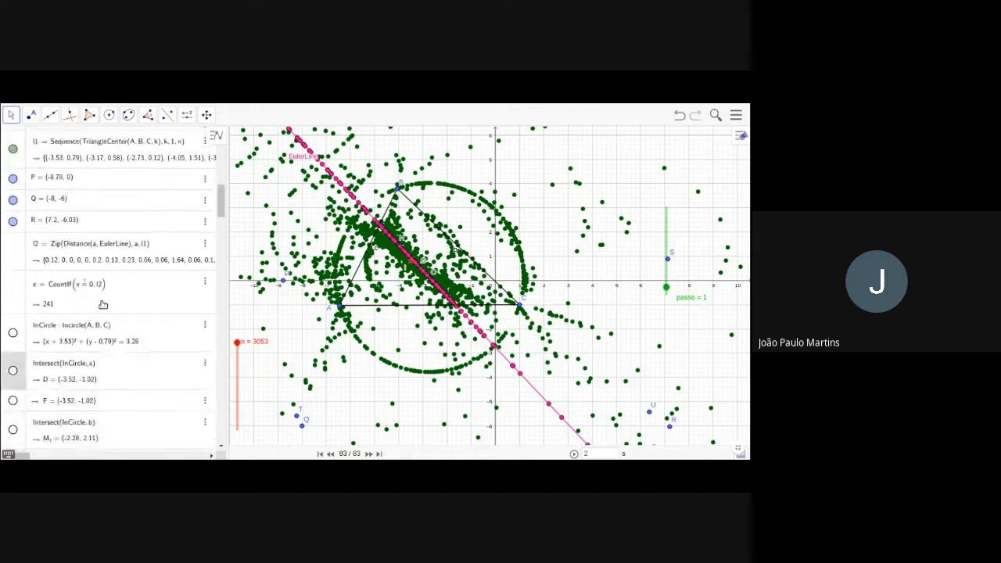
scroll(121, 297, down, 3)
scroll(126, 296, up, 3)
Select the IndexPointInEulerLine list and widen the object list until its full IndexOf definition is readable.
scroll(126, 297, down, 5)
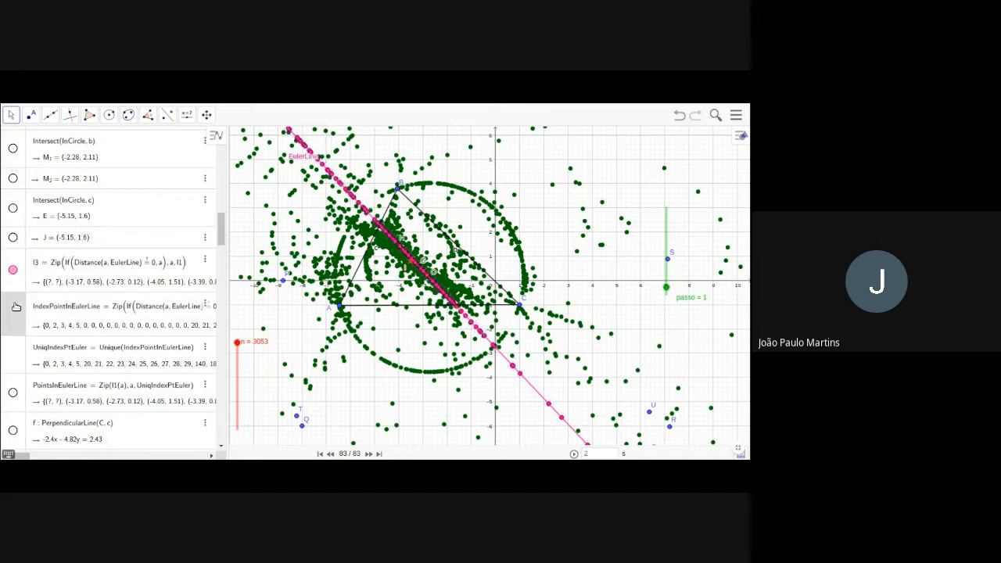
scroll(15, 307, down, 1)
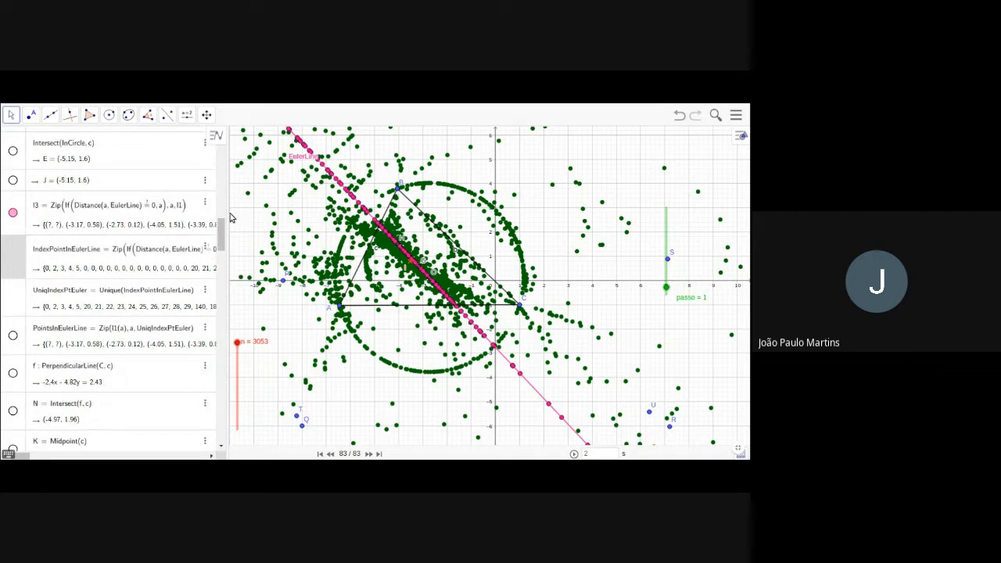
drag(229, 217, 274, 218)
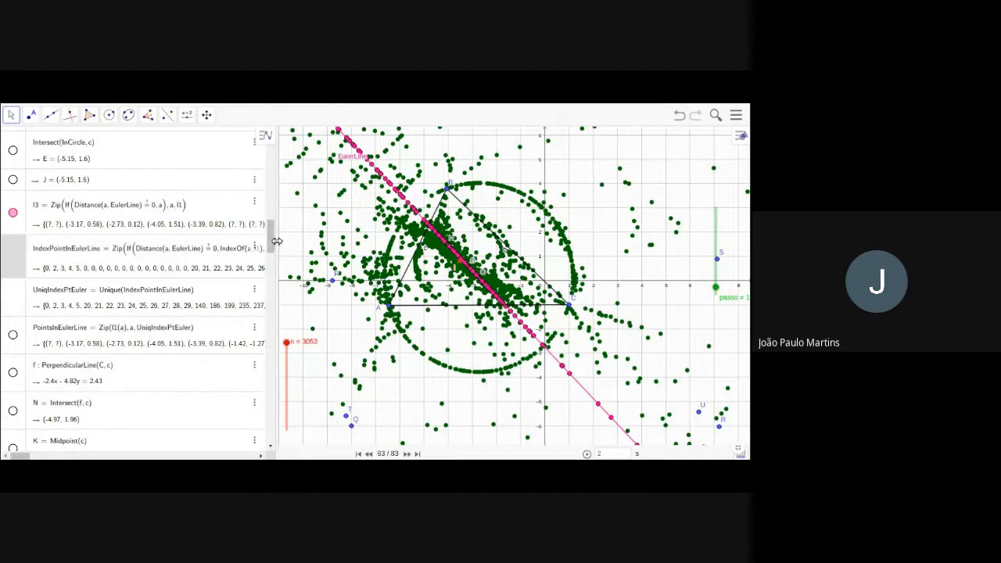
drag(278, 244, 308, 245)
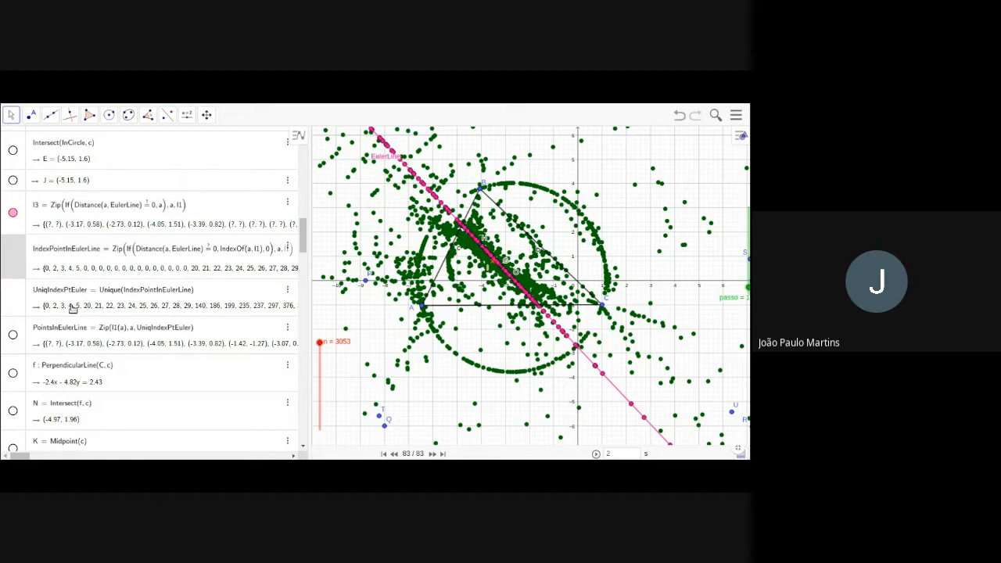
Select the PointsInEulerLine list and look through the definitions around it, from l3 to NinePointCircle and CircunCircle.
click(14, 336)
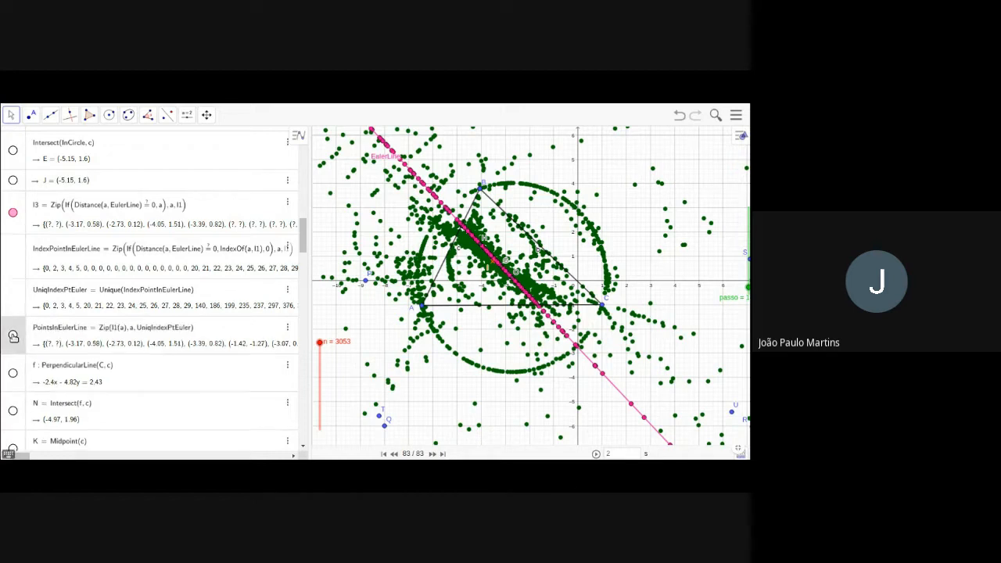
scroll(22, 296, down, 5)
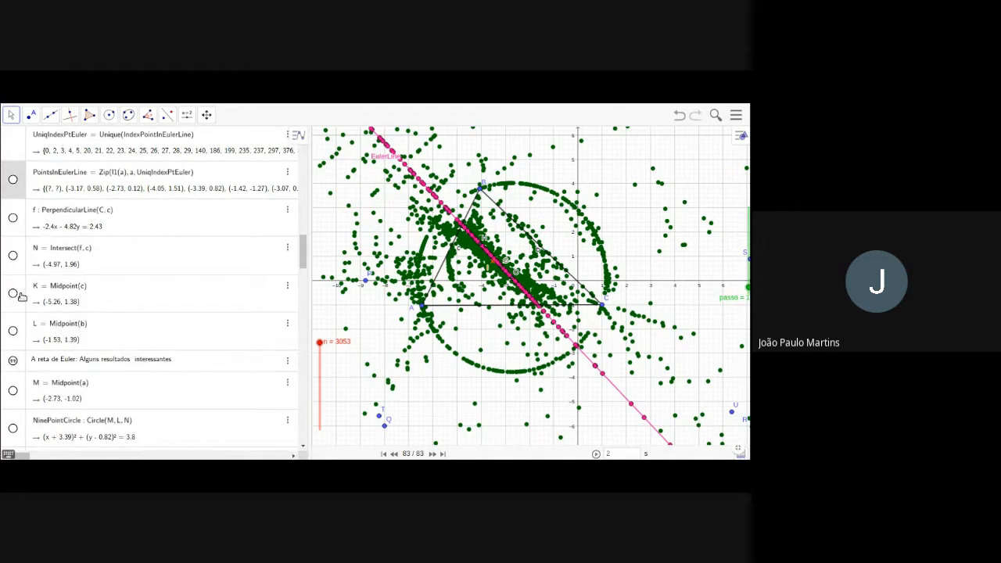
scroll(22, 296, up, 3)
scroll(22, 298, down, 5)
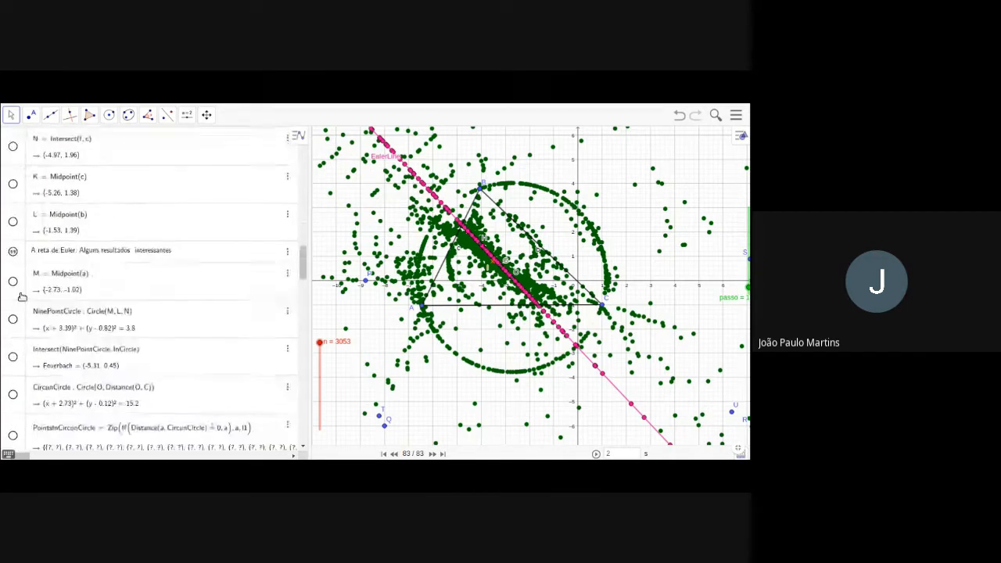
scroll(55, 266, down, 3)
scroll(55, 266, up, 9)
scroll(55, 266, up, 1)
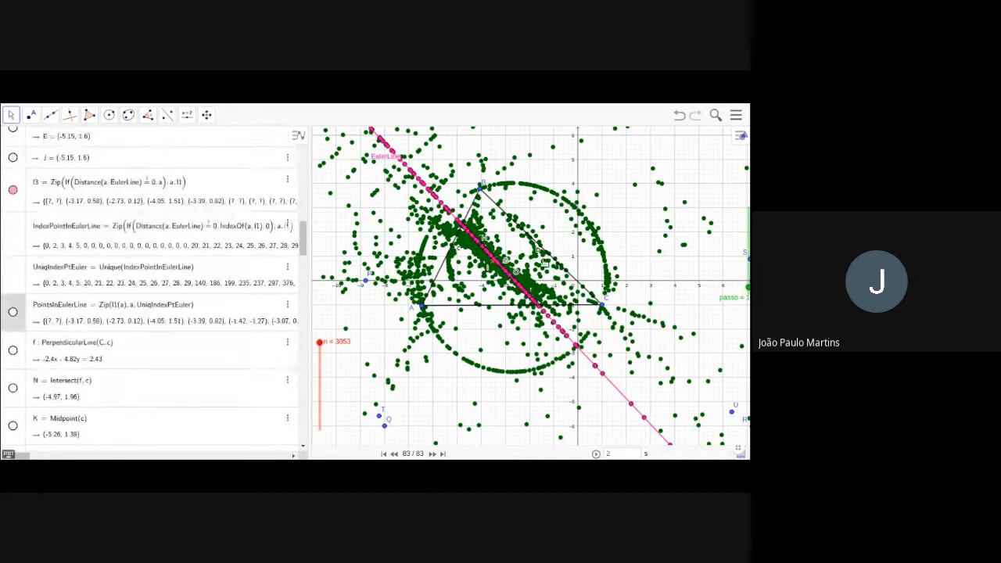
Narrow the object list to enlarge the drawing area and advance the passo slider to 3.
drag(310, 276, 252, 280)
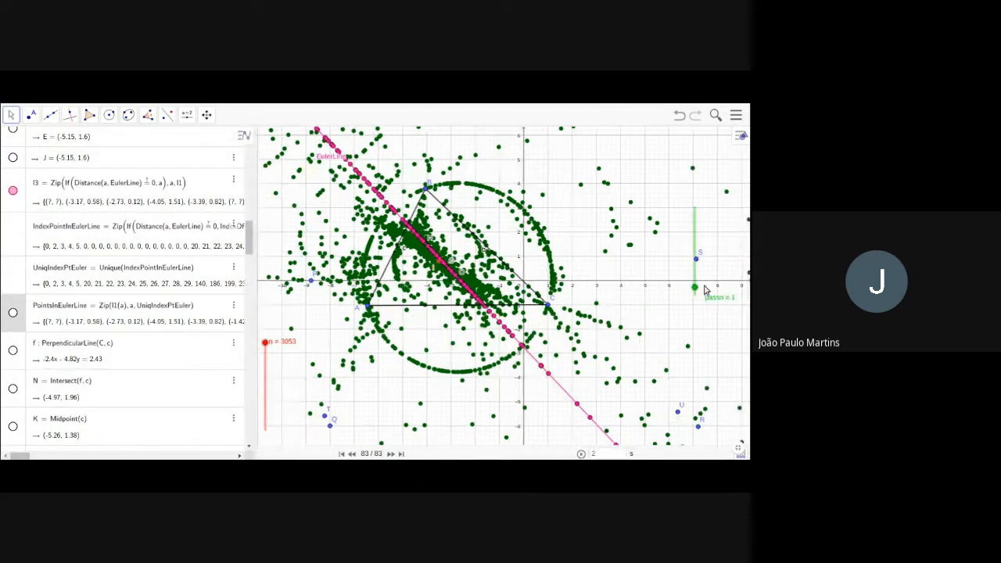
drag(695, 283, 695, 281)
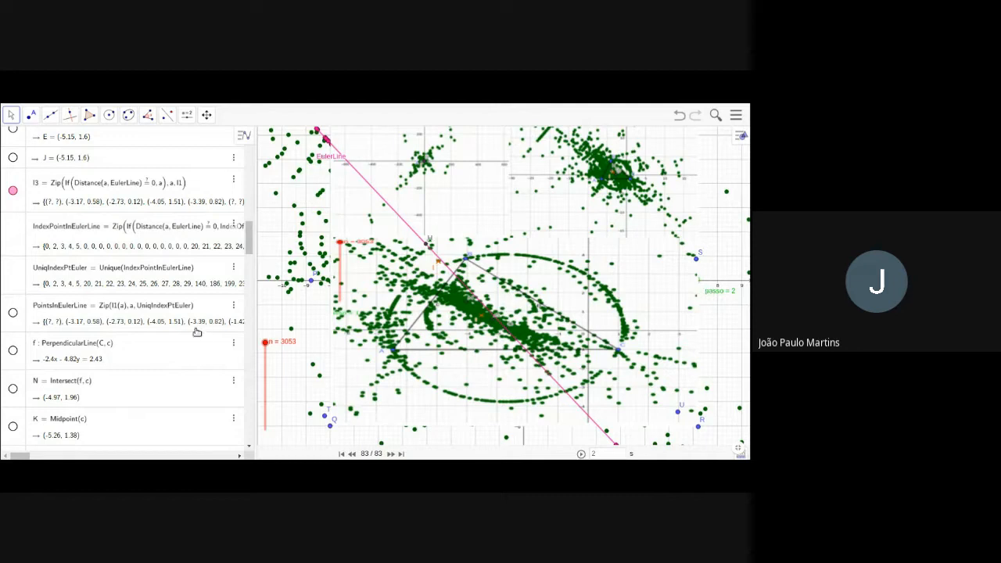
scroll(92, 286, up, 5)
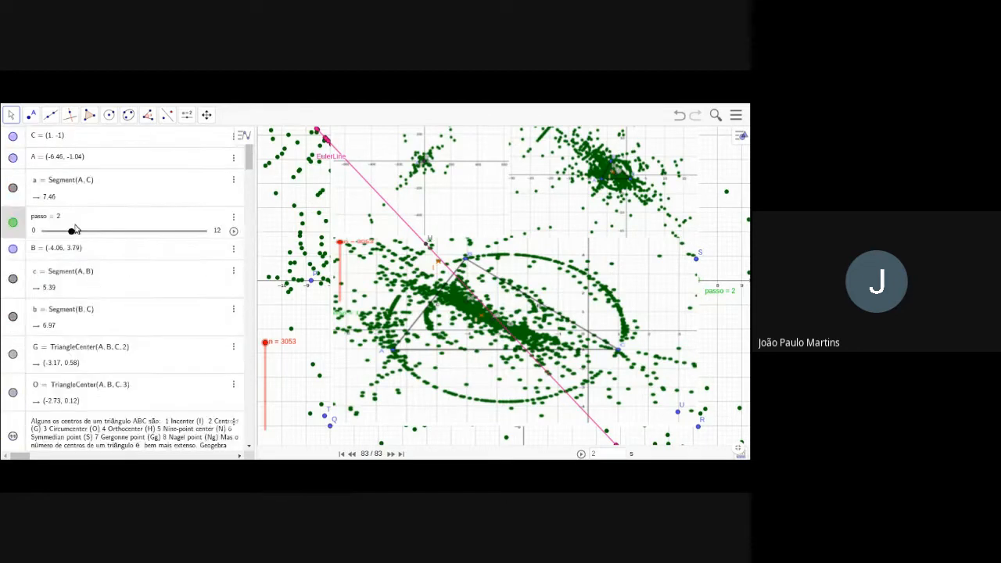
drag(71, 231, 84, 231)
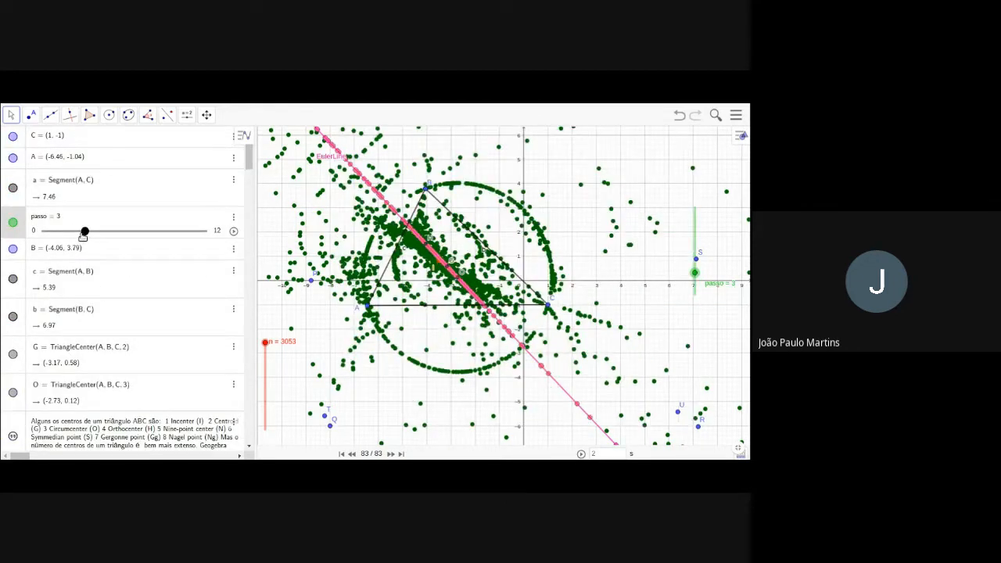
Select the l3 list and the PointsInEulerLine list in turn to compare their points along EulerLine.
scroll(136, 314, down, 5)
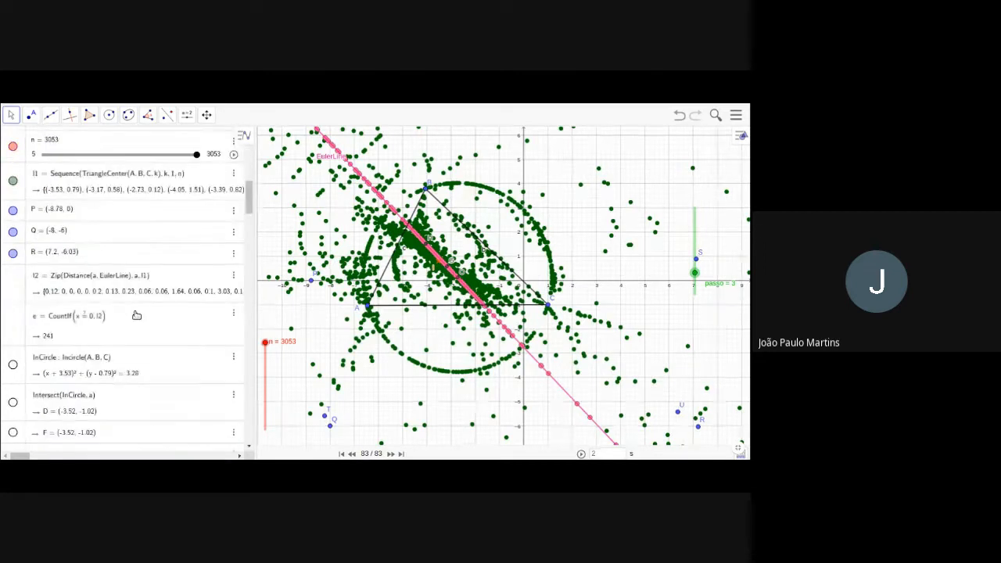
scroll(136, 314, up, 3)
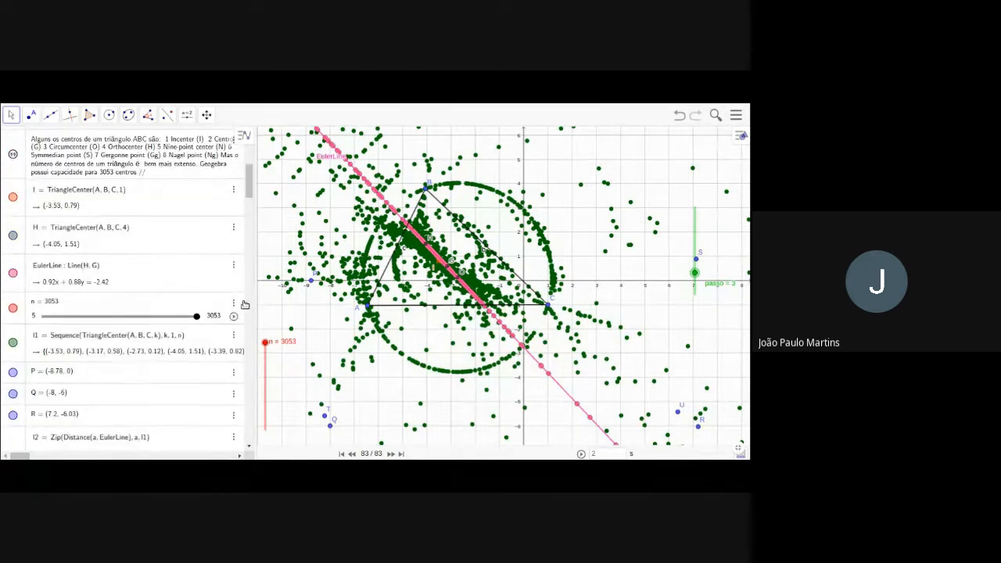
scroll(76, 310, down, 5)
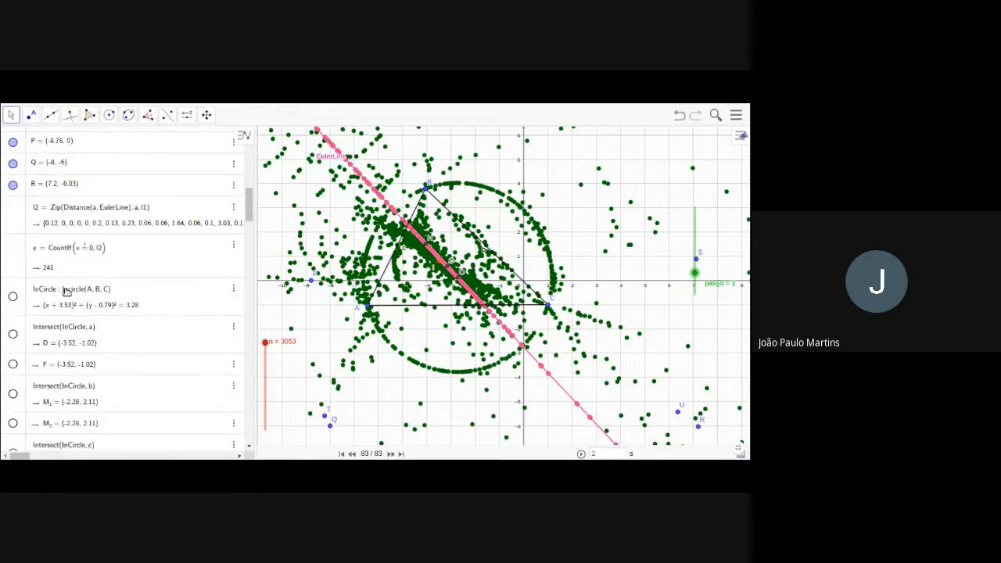
scroll(67, 291, down, 5)
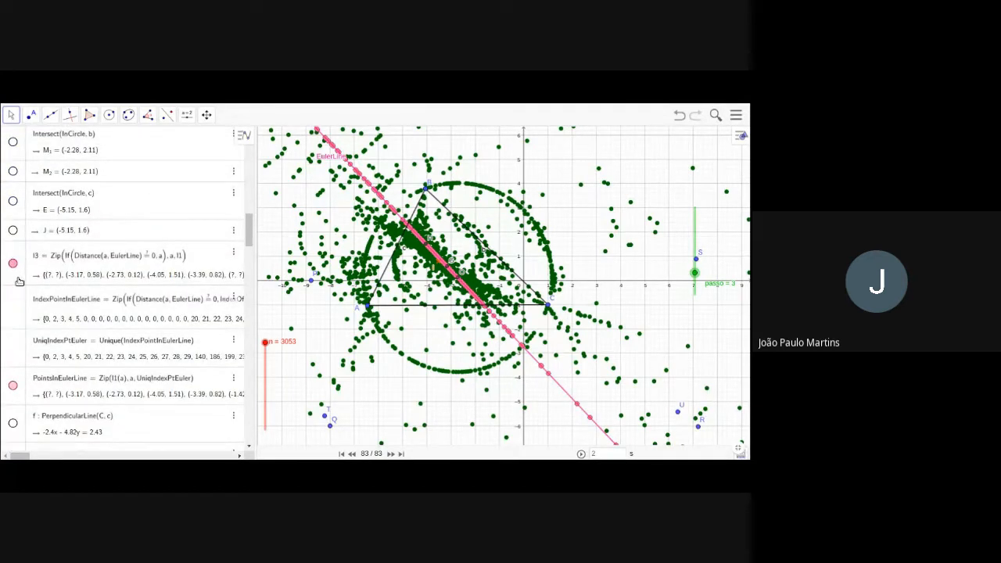
click(24, 284)
scroll(18, 281, down, 2)
scroll(19, 281, down, 1)
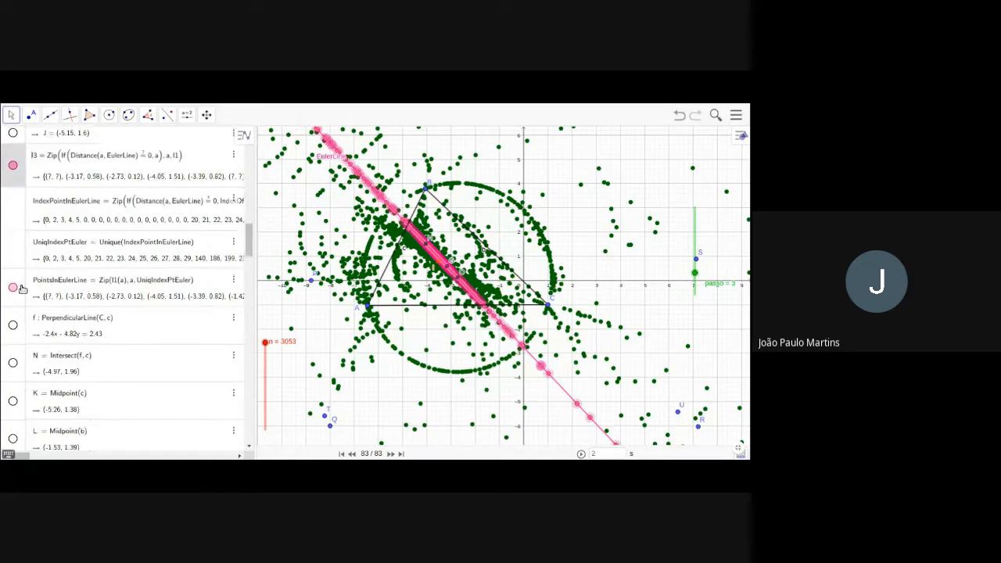
click(22, 298)
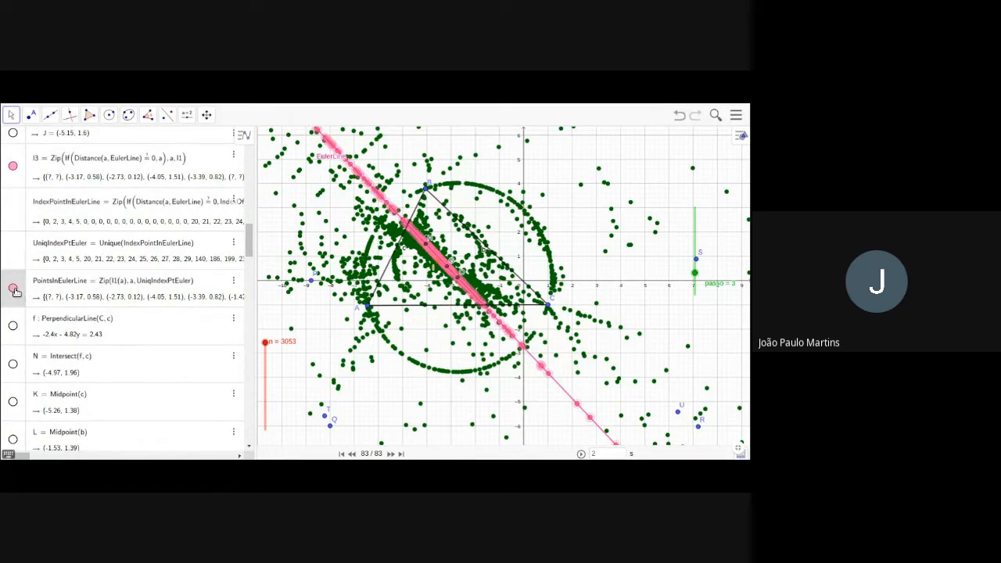
Hide the l3 points, keeping PointsInEulerLine shown, and examine the IndexPointInEulerLine and UniqIndexPtEuler definitions.
scroll(24, 293, down, 5)
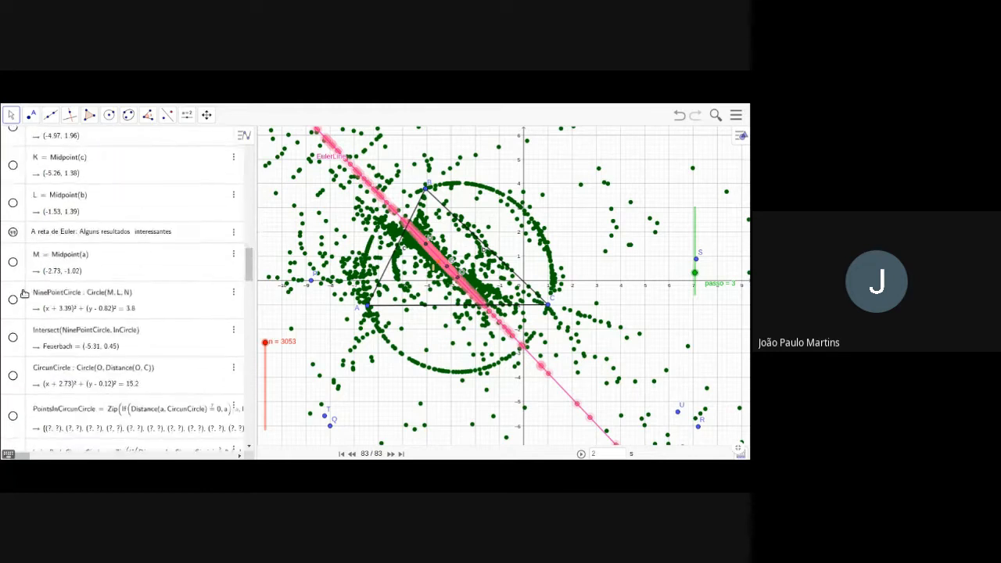
scroll(23, 293, down, 3)
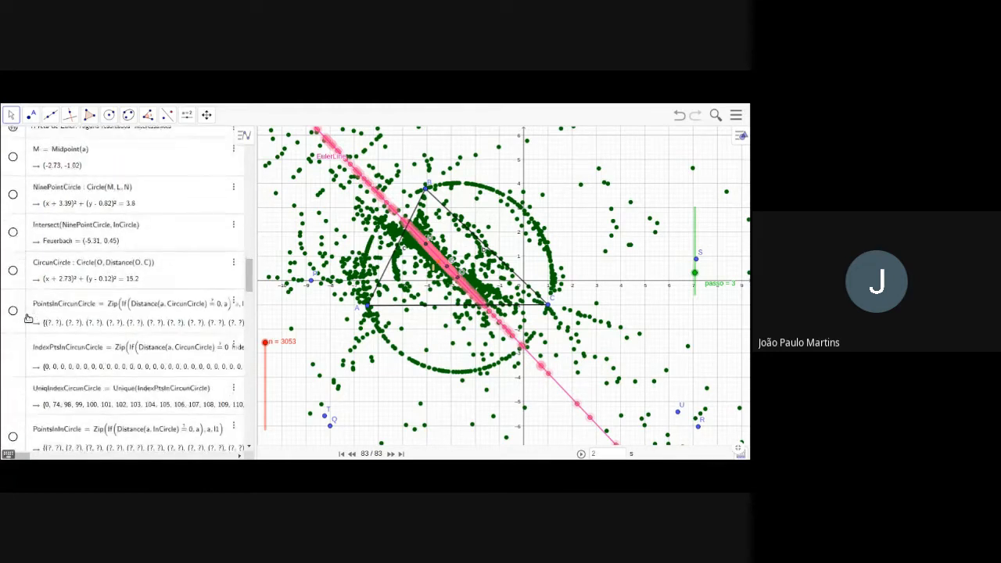
scroll(28, 318, up, 6)
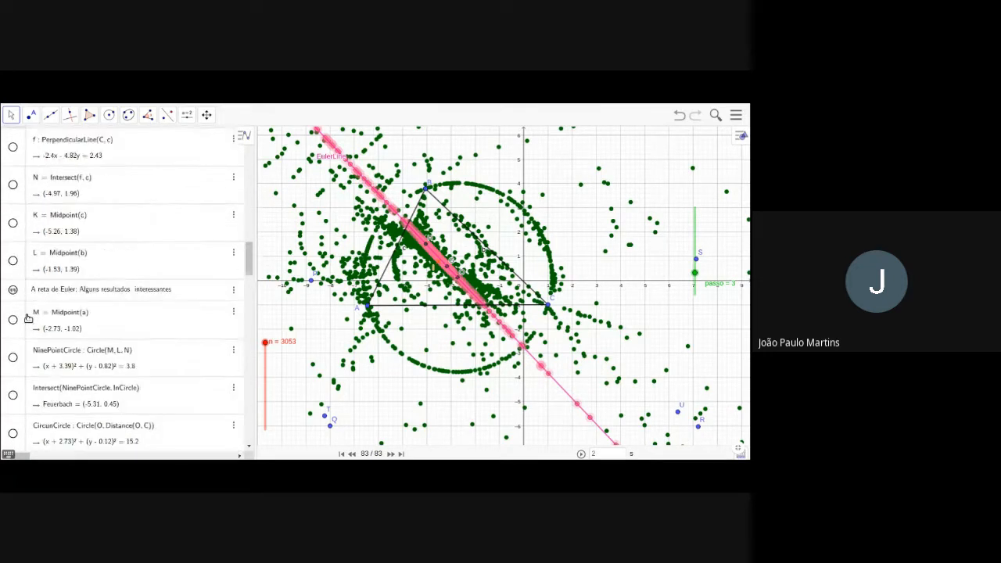
scroll(27, 318, up, 4)
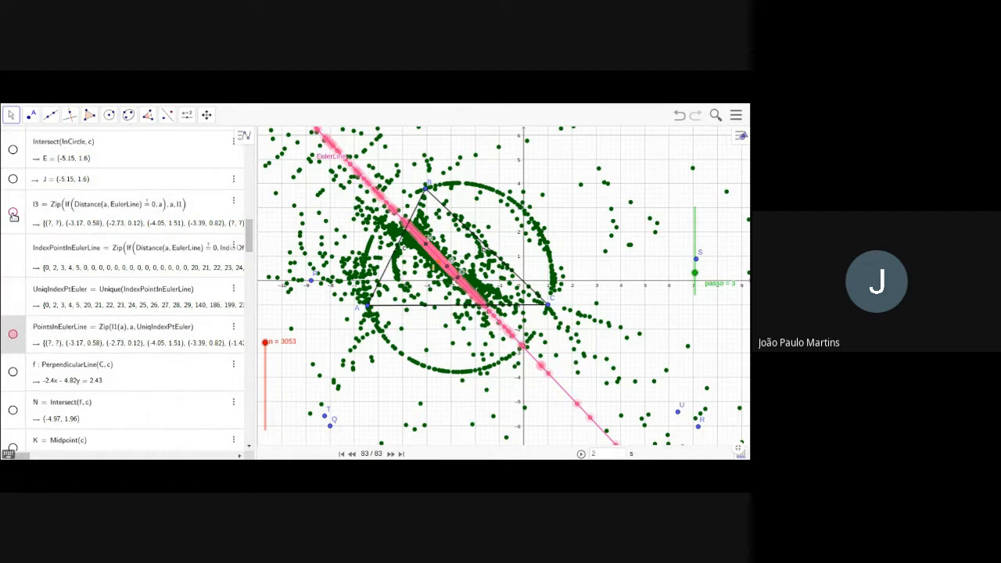
scroll(123, 289, down, 1)
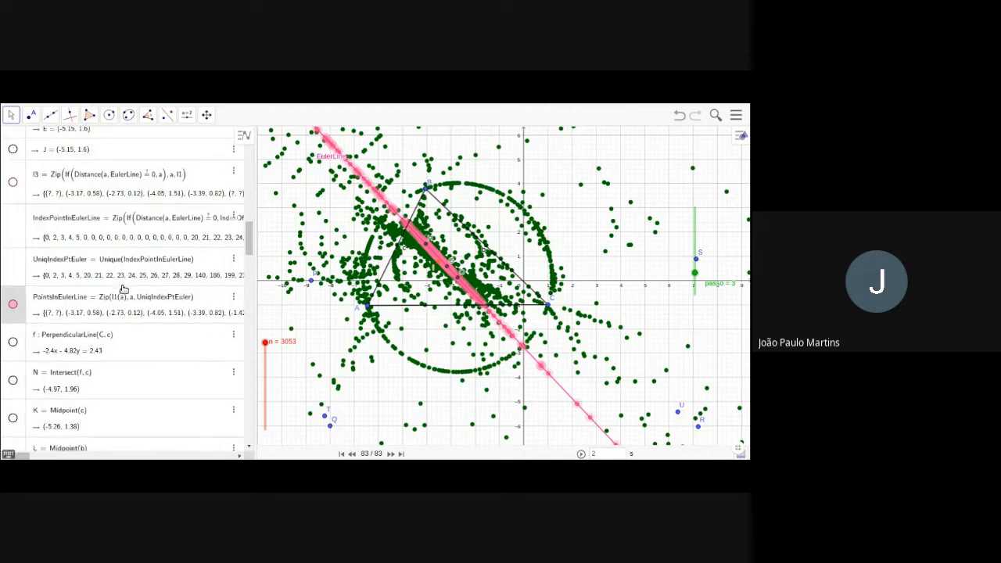
scroll(123, 290, down, 1)
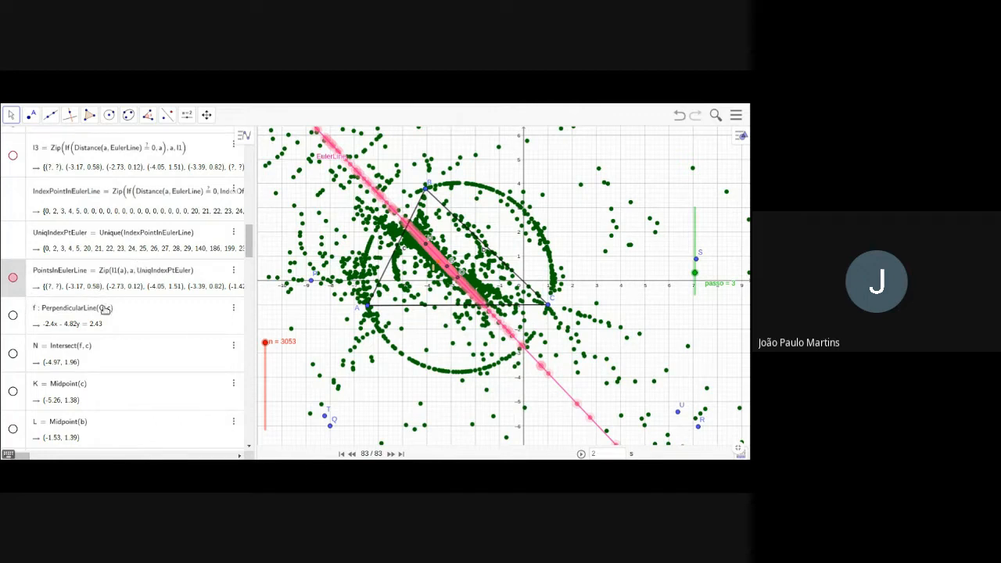
scroll(133, 281, up, 2)
scroll(109, 305, down, 1)
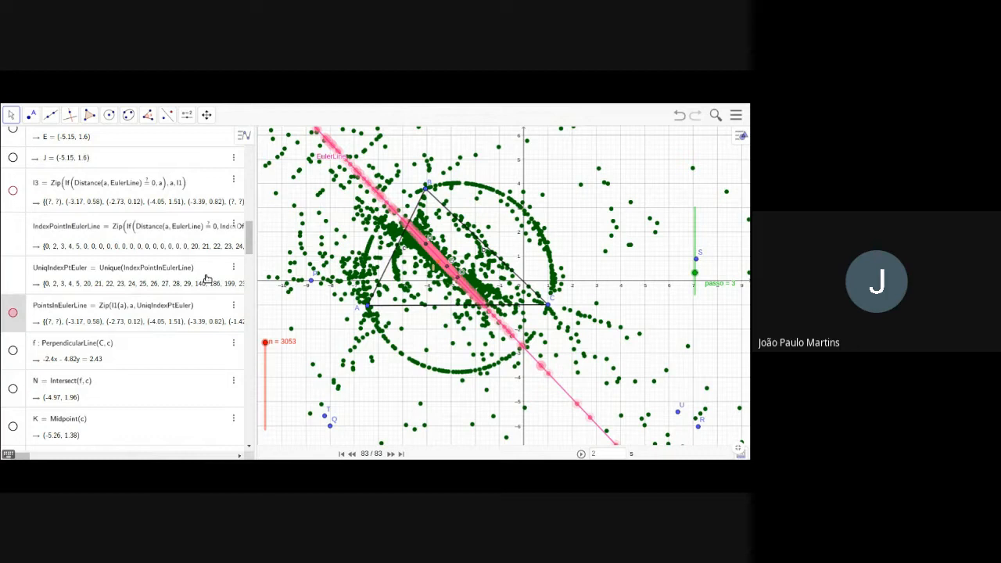
scroll(207, 279, down, 2)
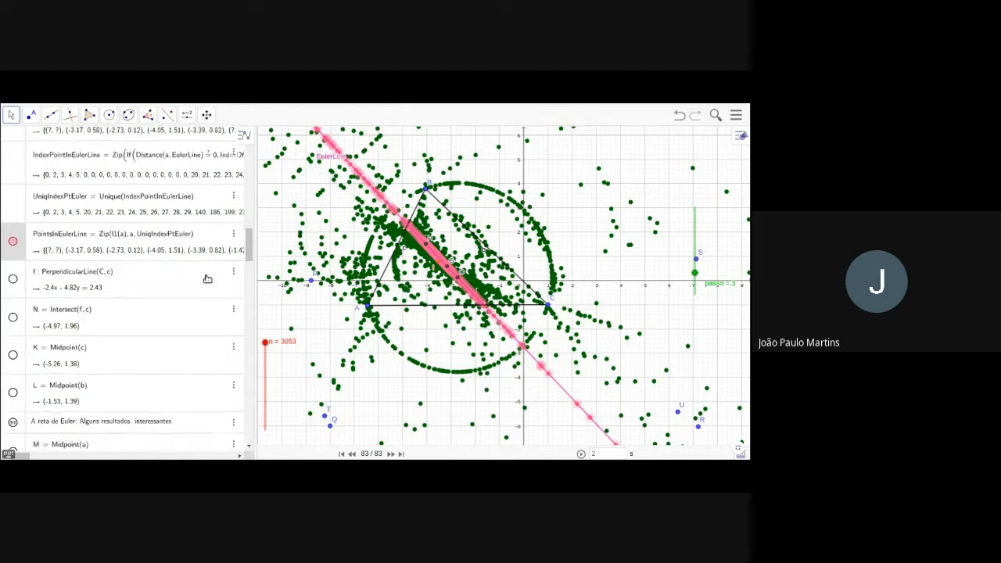
Temporarily show line f, the perpendicular through C to side c, and hide it again.
click(14, 282)
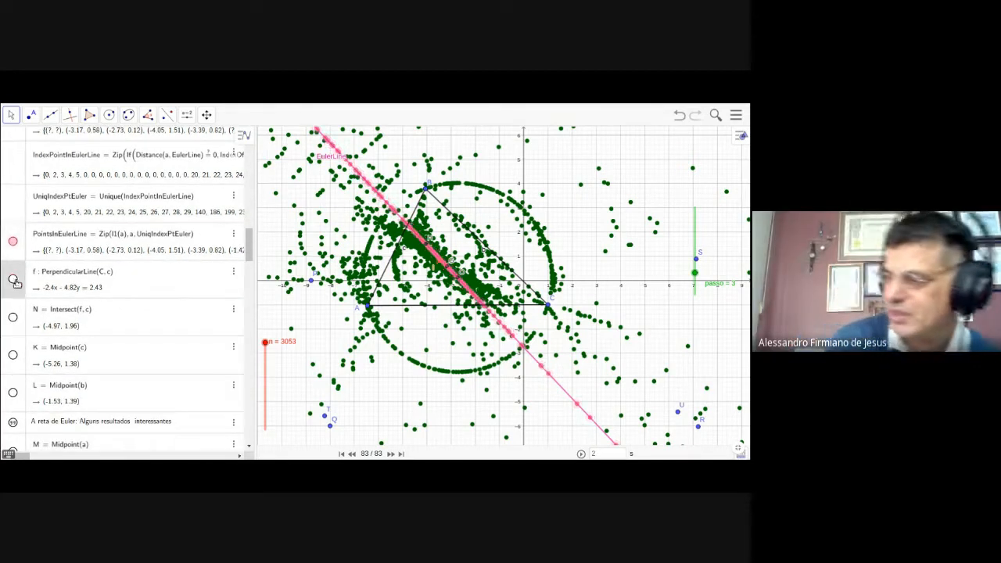
click(14, 281)
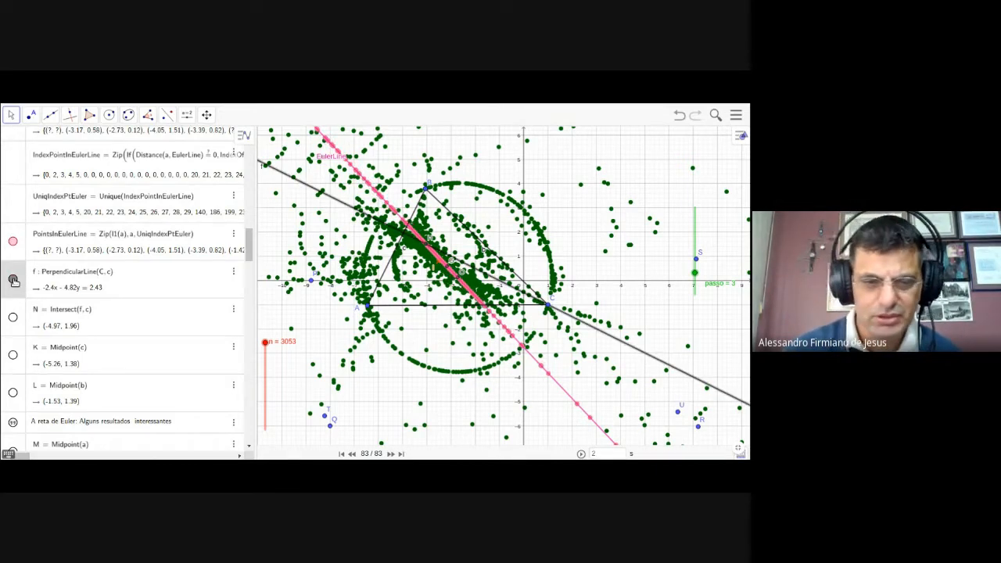
click(14, 282)
Review the midpoint, NinePointCircle and CircunCircle definitions and advance the passo slider to 4.
scroll(172, 282, down, 3)
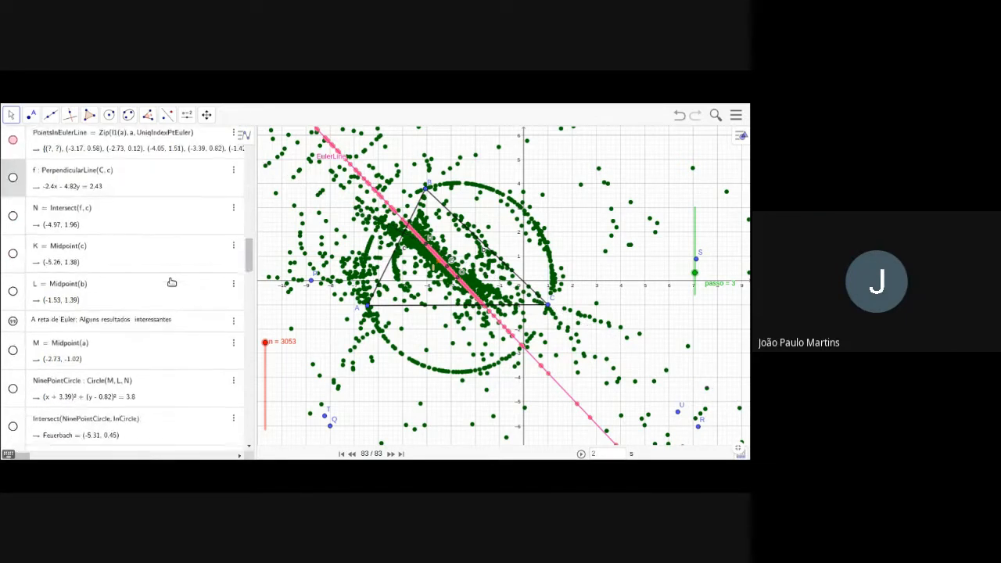
scroll(172, 282, down, 3)
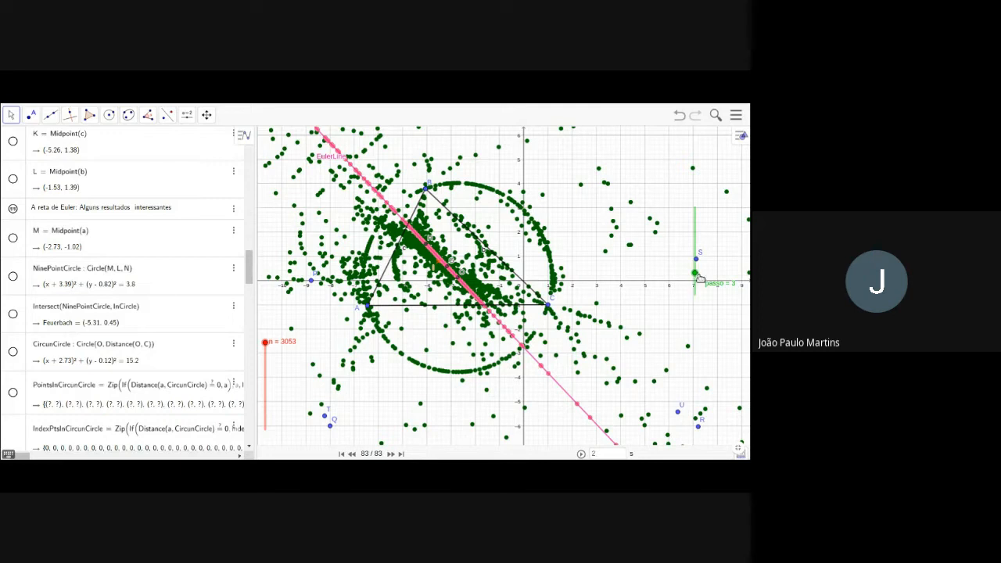
drag(696, 276, 696, 269)
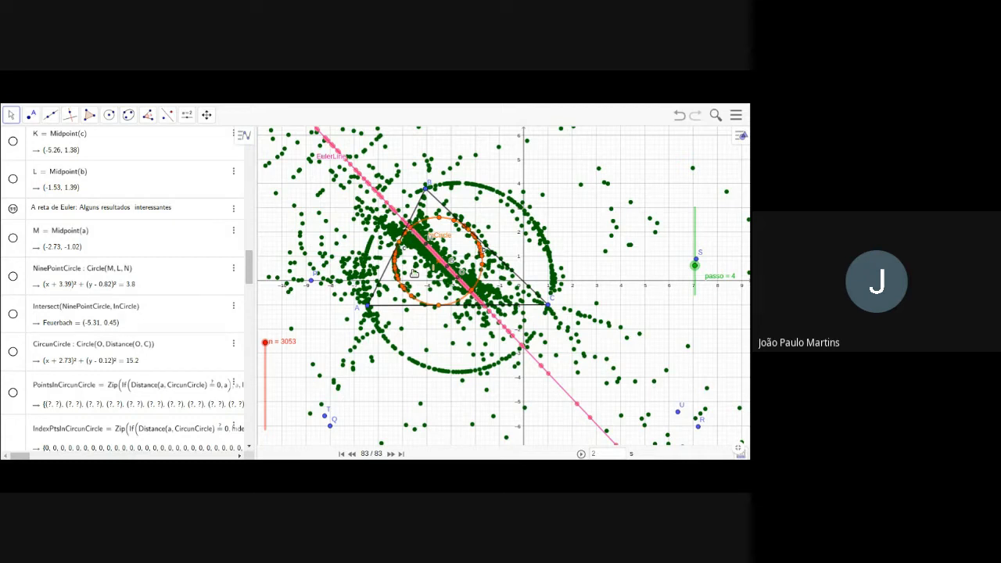
Review the definitions of midpoints K, L and M, NinePointCircle, Feuerbach and CircunCircle, continuing to the point lists on the circles.
scroll(86, 327, up, 5)
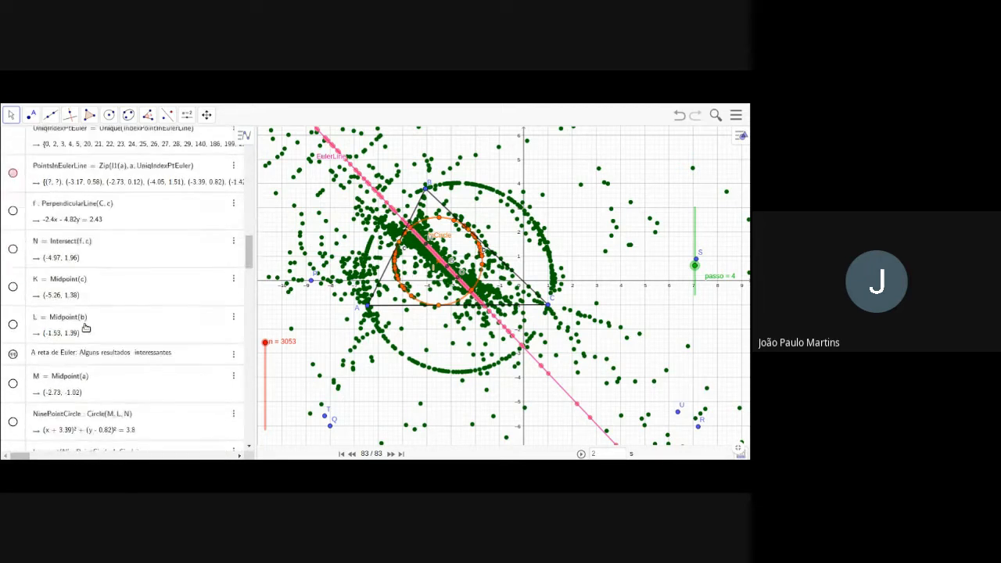
scroll(86, 327, down, 1)
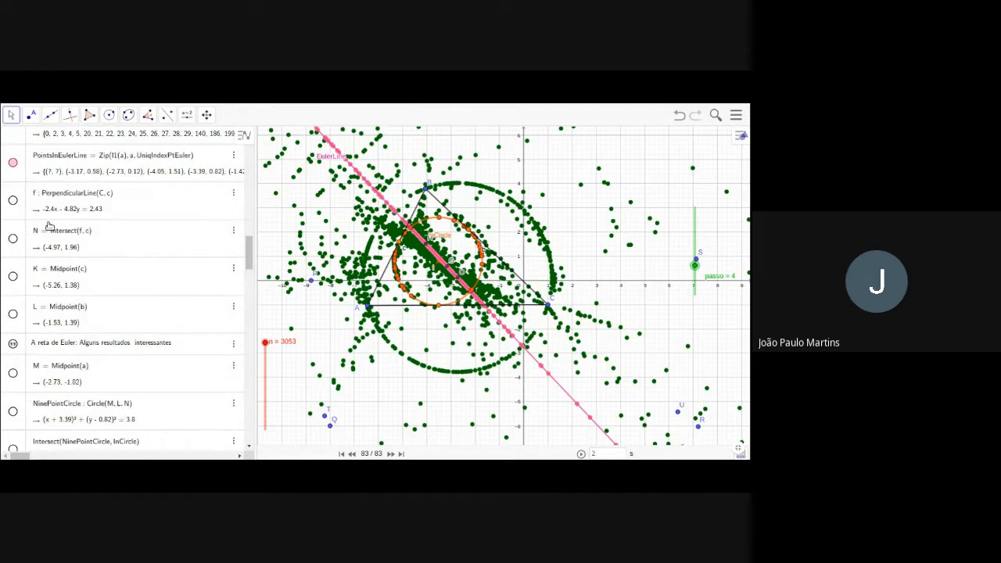
scroll(48, 227, down, 4)
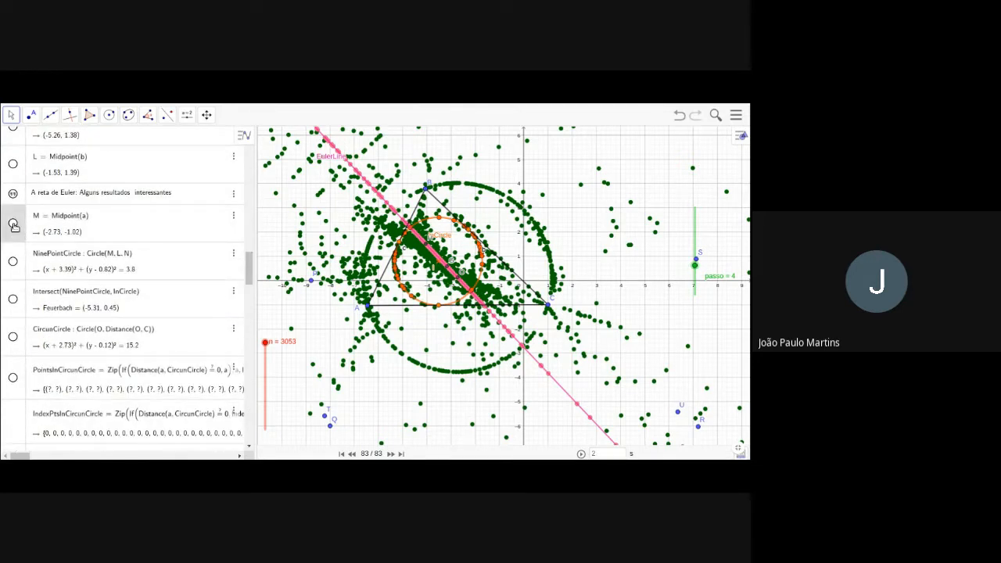
scroll(22, 269, down, 3)
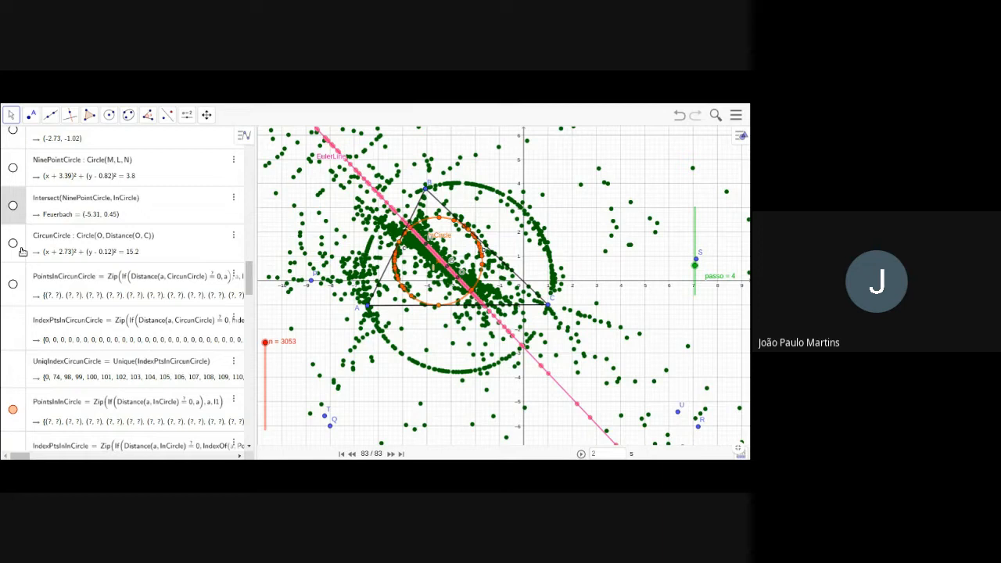
scroll(22, 251, down, 2)
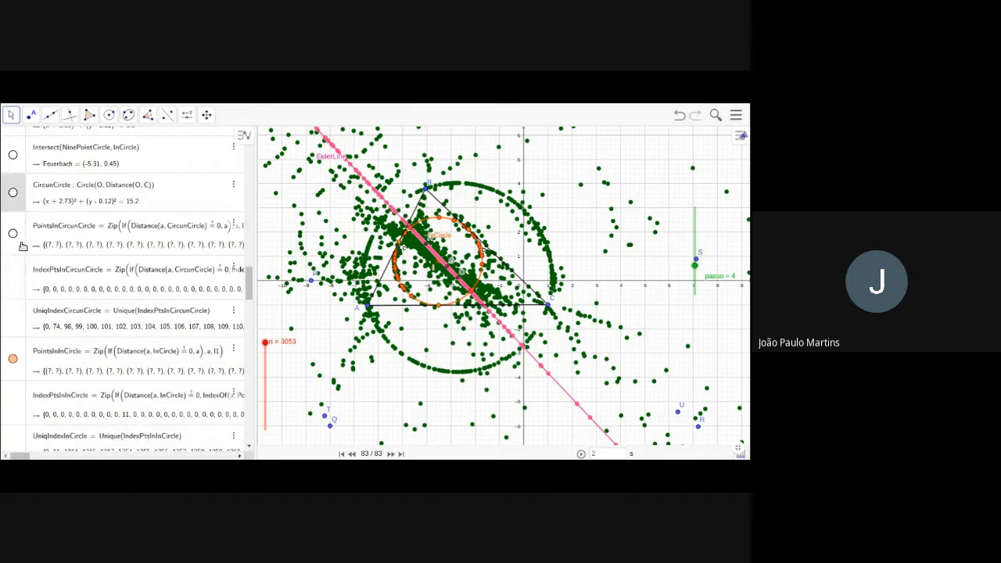
scroll(22, 270, down, 4)
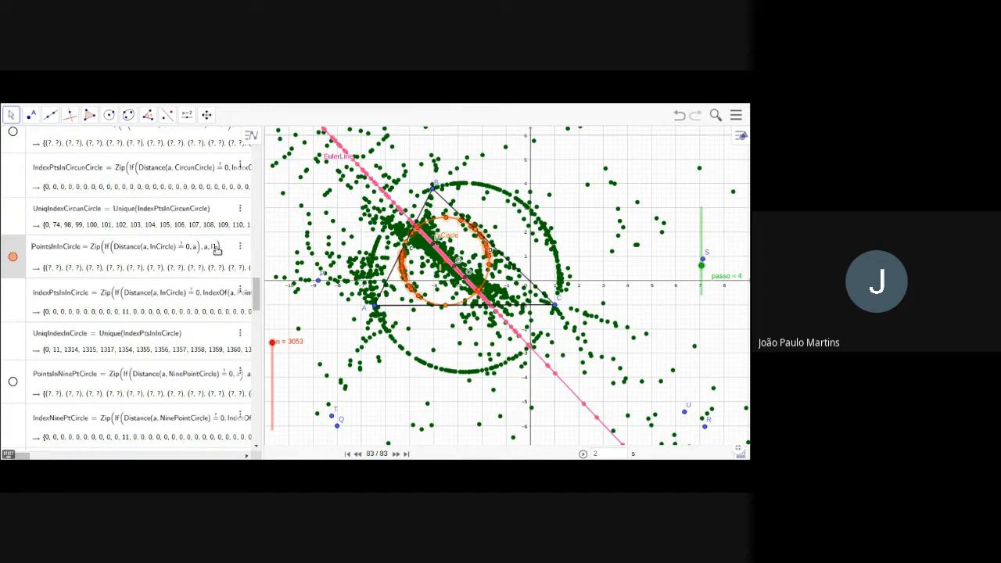
Examine the full IndexPtsInInCircle and UniqIndexInCircle formulas and compare them with the nine-point circle list definitions.
click(125, 318)
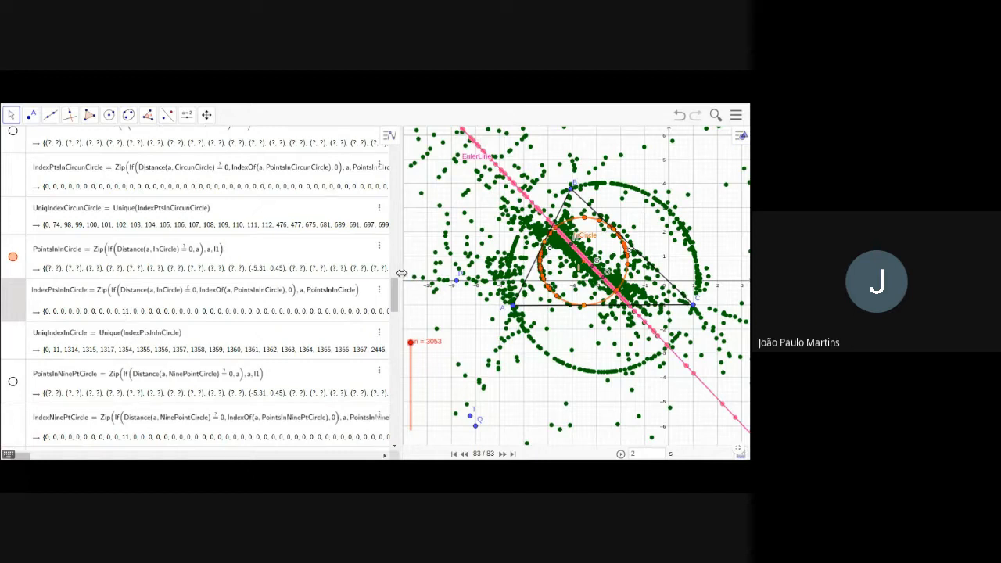
drag(401, 273, 298, 278)
scroll(130, 316, down, 1)
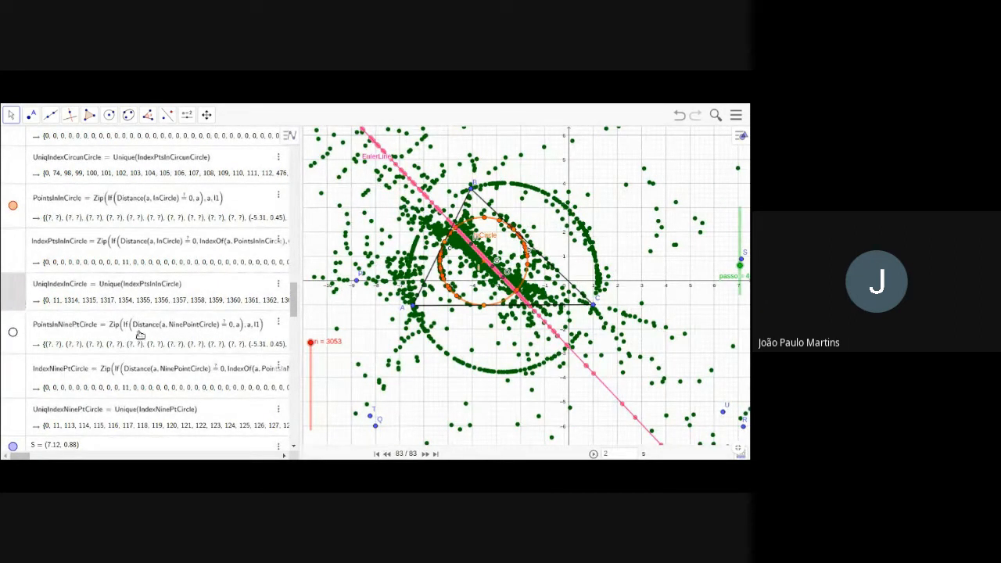
scroll(140, 335, down, 1)
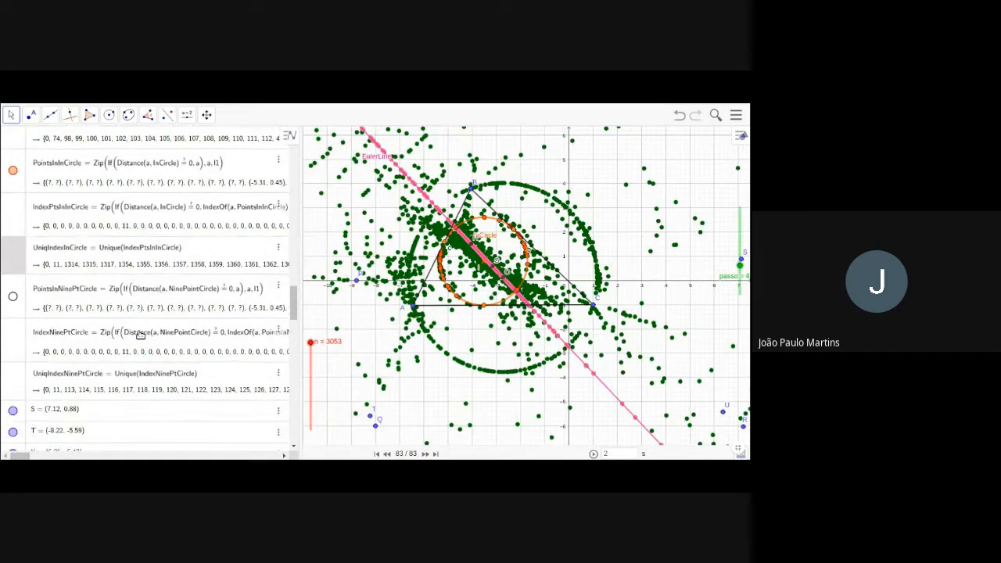
scroll(140, 335, down, 1)
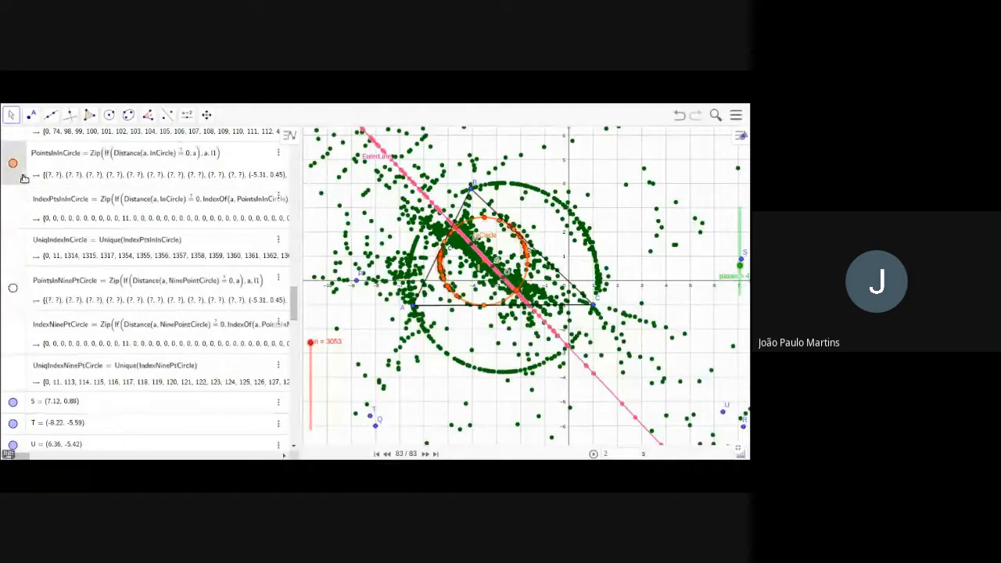
scroll(35, 261, down, 4)
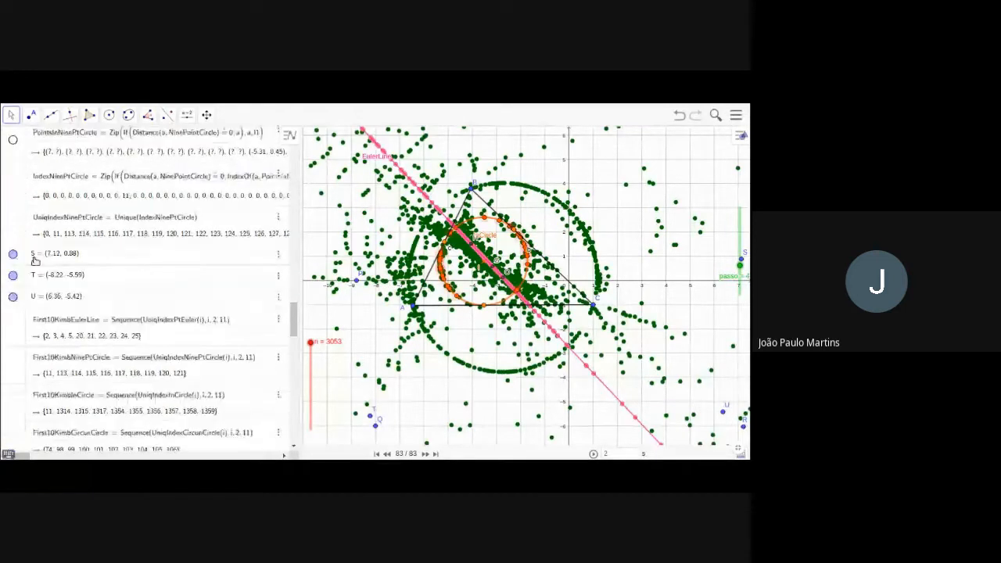
scroll(34, 261, up, 5)
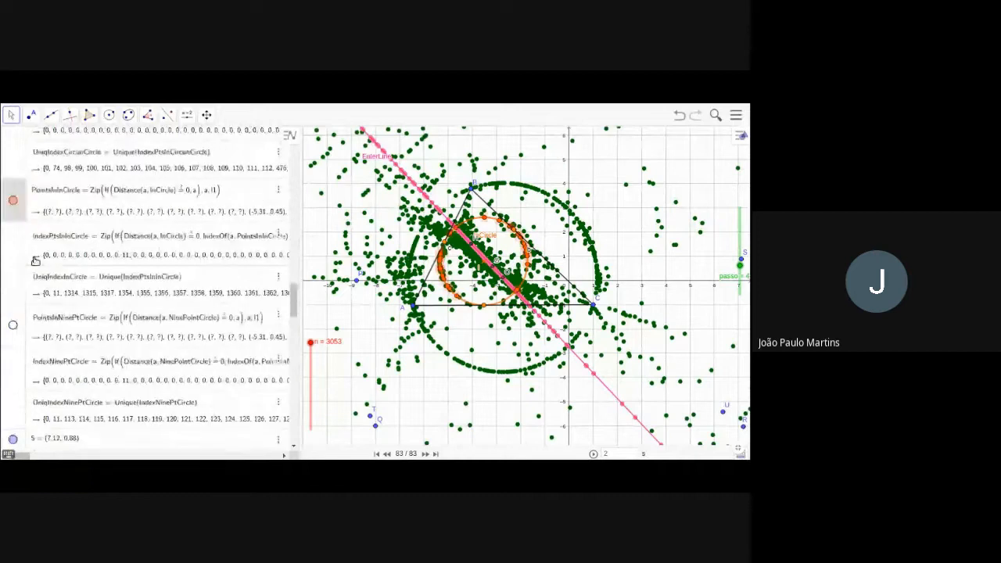
scroll(35, 261, down, 1)
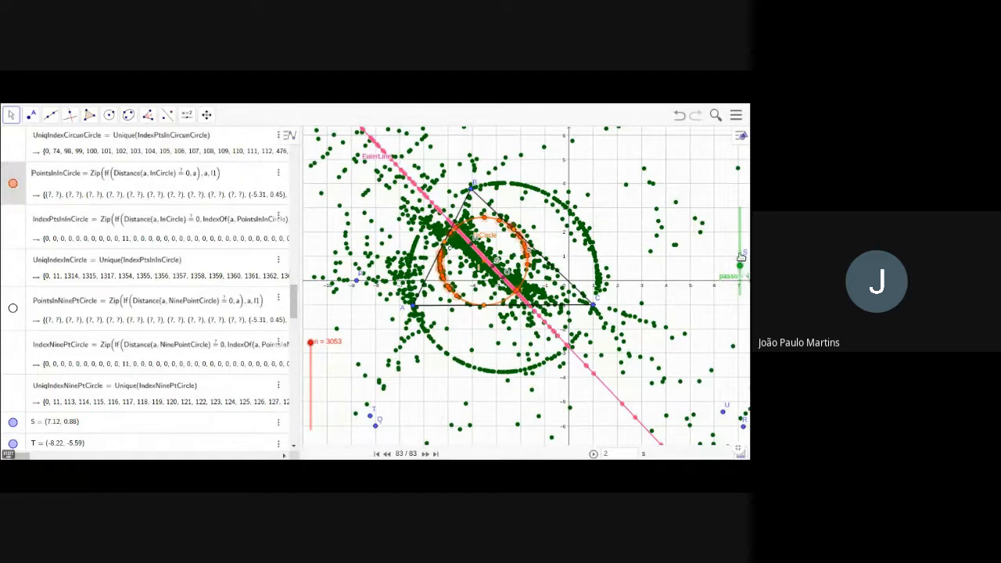
Set the passo slider to 6, and move point S to about (7.08, 1.64) and the slider closer to the triangle.
click(741, 244)
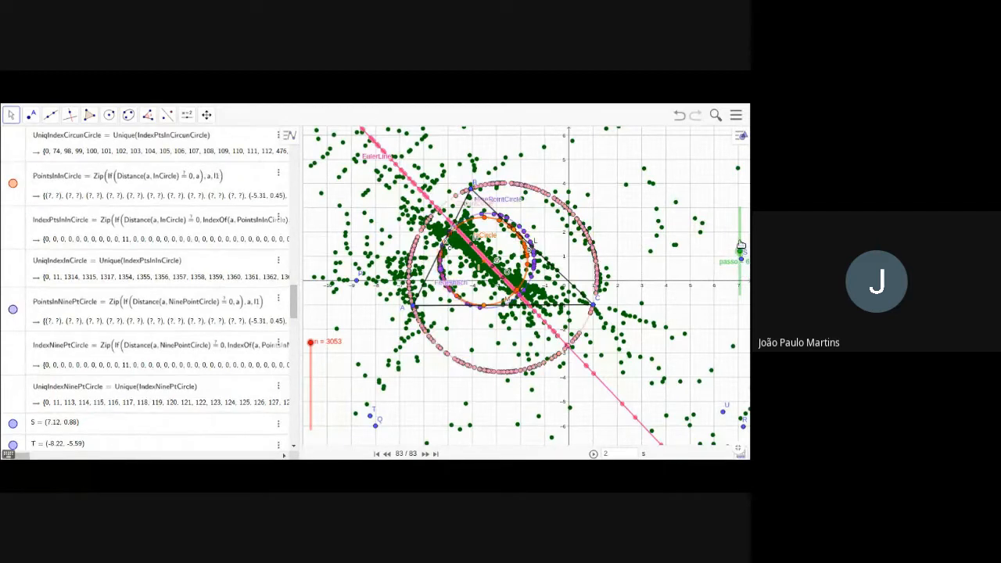
drag(742, 259, 741, 242)
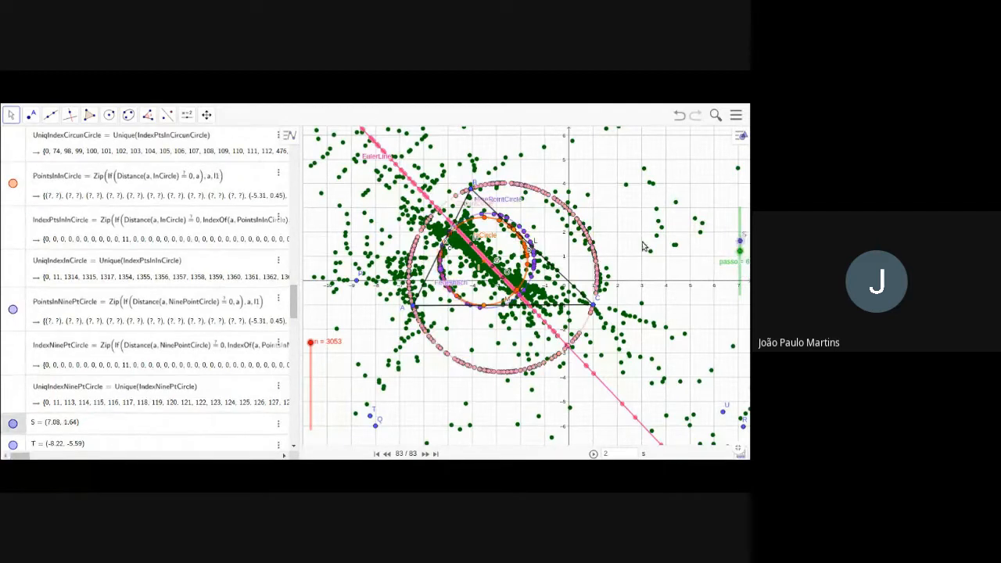
click(740, 254)
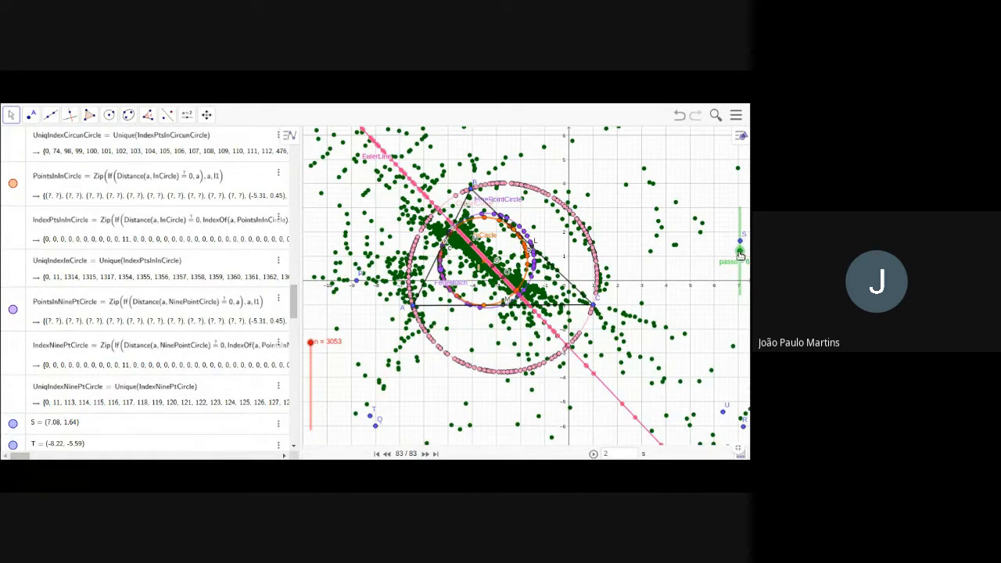
drag(743, 227, 680, 243)
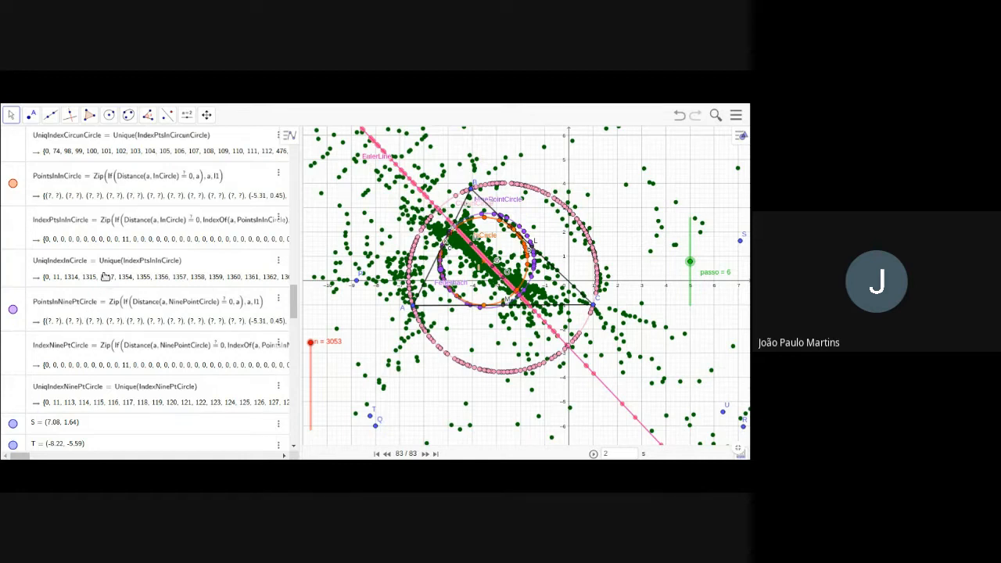
Trace the definitions from NinePointCircle and CircunCircle through the nine-point index lists to the NKimb counts and the text3 and text4 objects.
scroll(104, 277, down, 5)
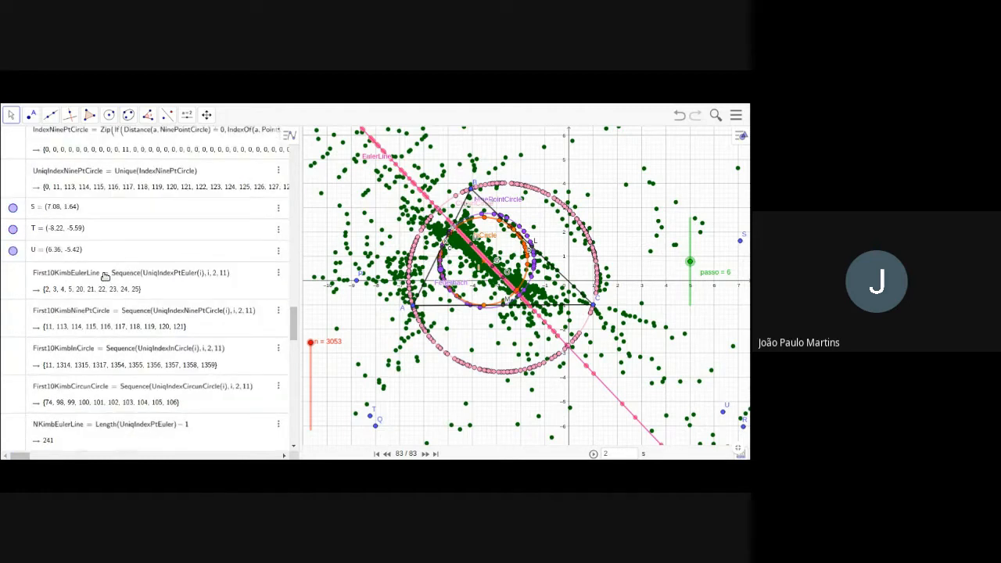
scroll(104, 277, up, 10)
scroll(104, 277, up, 3)
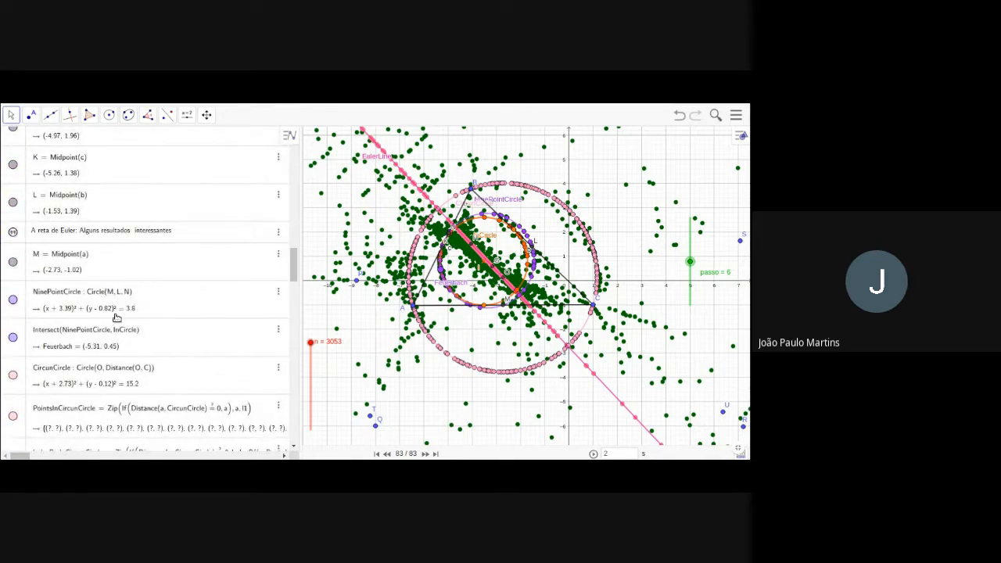
scroll(116, 316, down, 8)
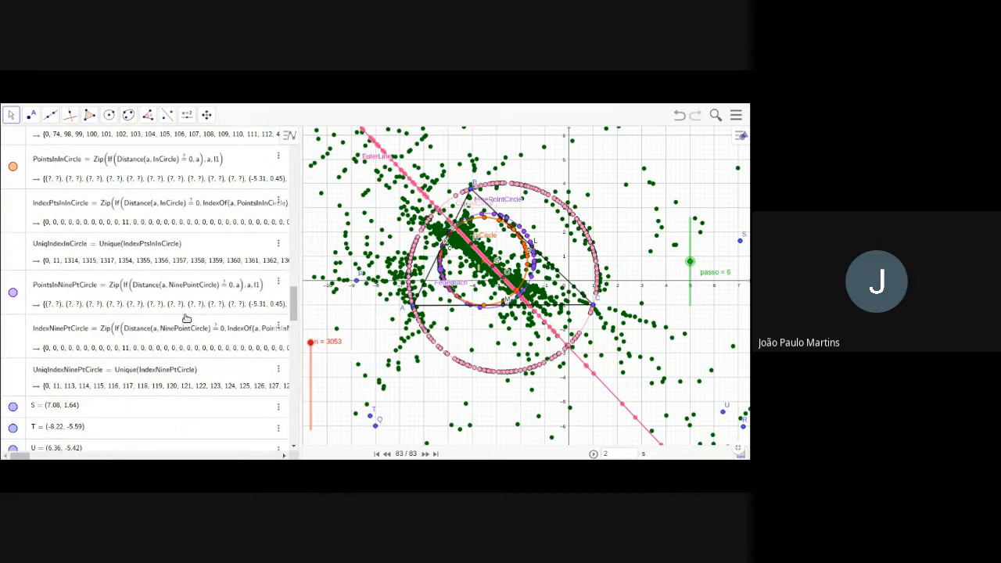
scroll(86, 307, down, 4)
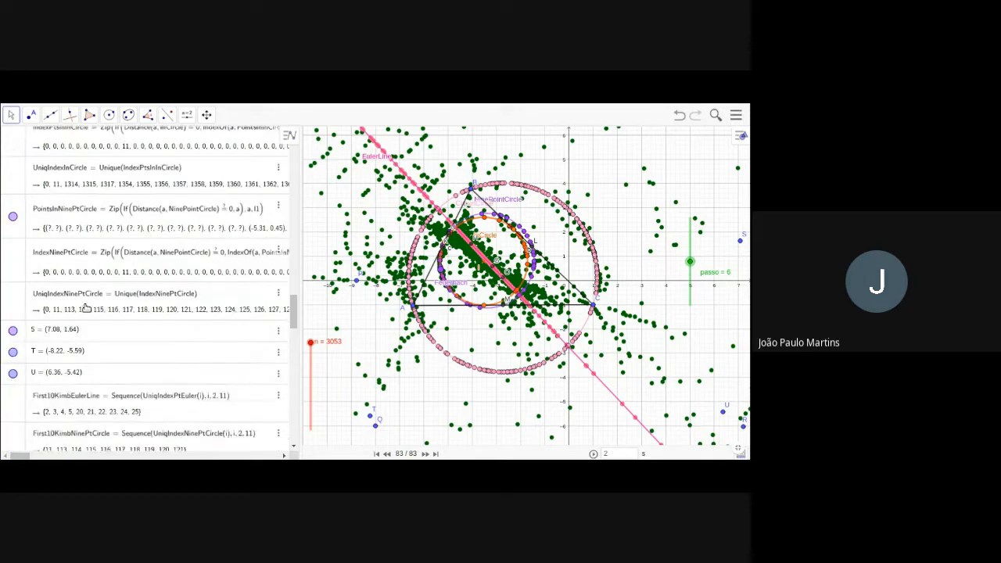
scroll(86, 307, down, 8)
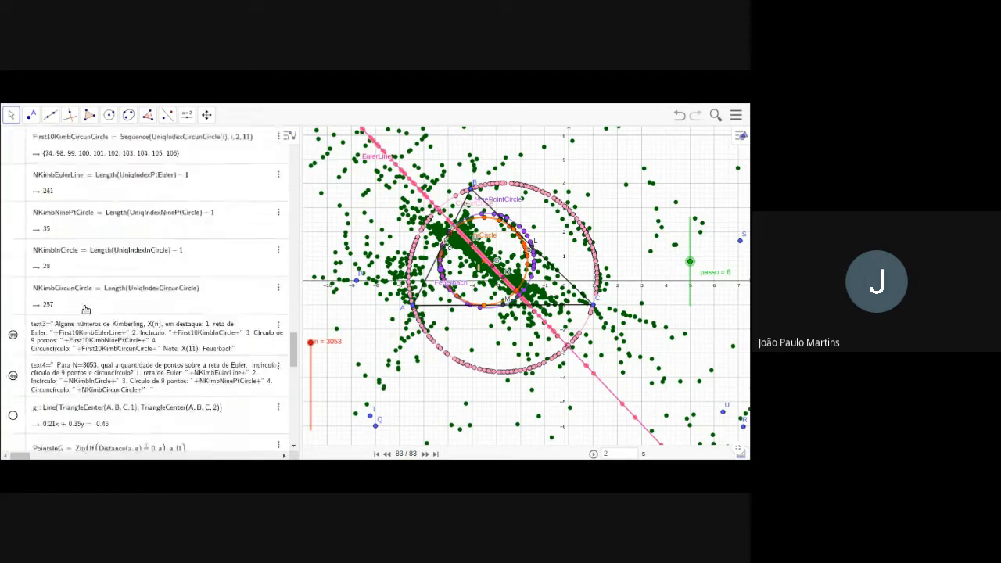
Highlight PointsInCircunCircle and read the full IndexPtsInCircunCircle and UniqIndexCircunCircle formulas in a widened algebra list.
scroll(96, 147, up, 10)
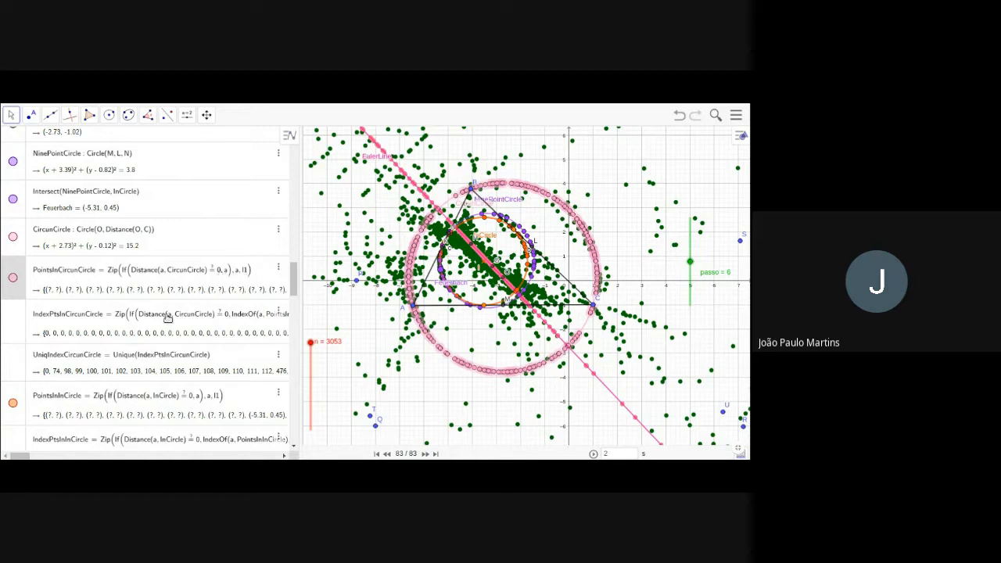
scroll(166, 317, down, 1)
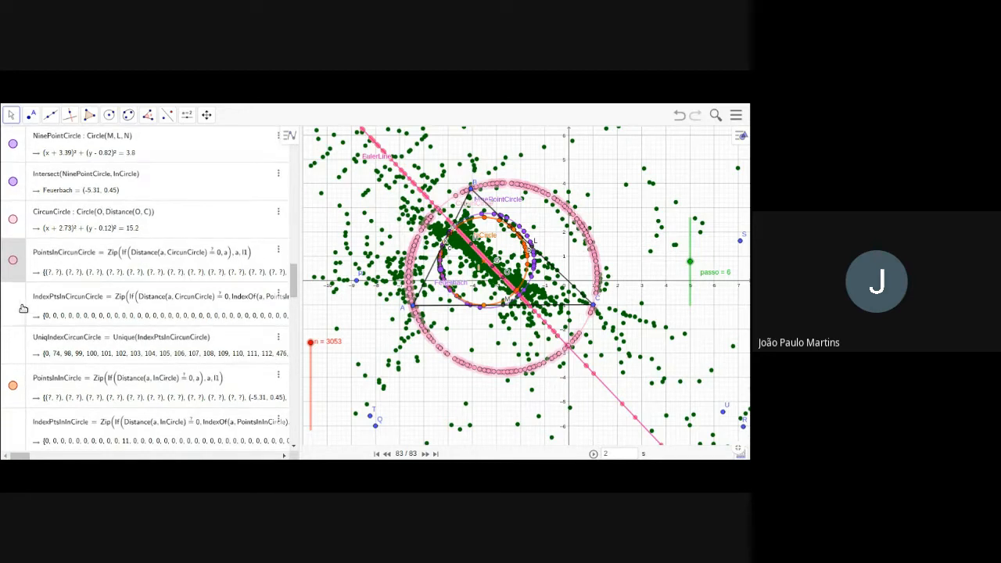
click(124, 302)
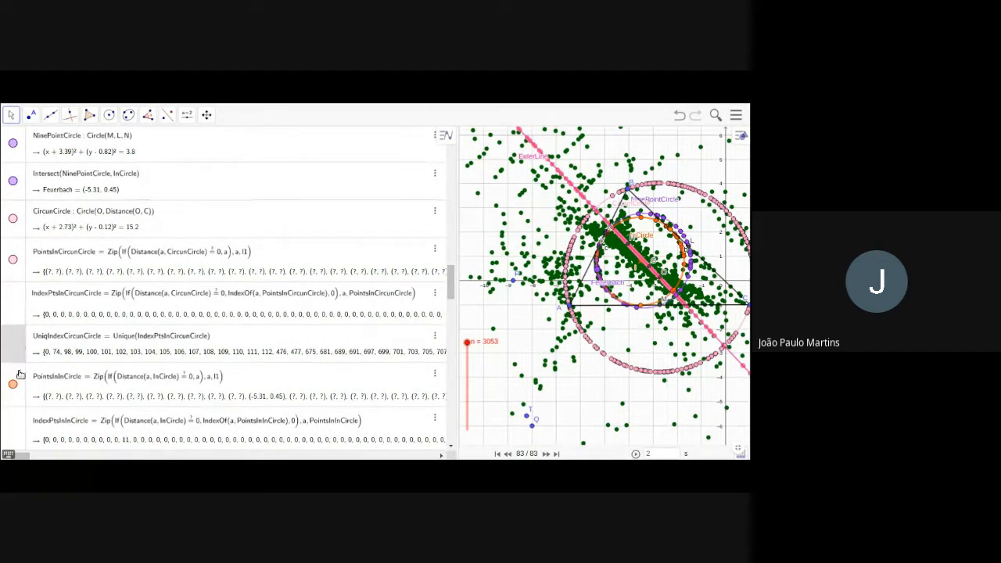
scroll(20, 374, down, 2)
scroll(20, 374, down, 4)
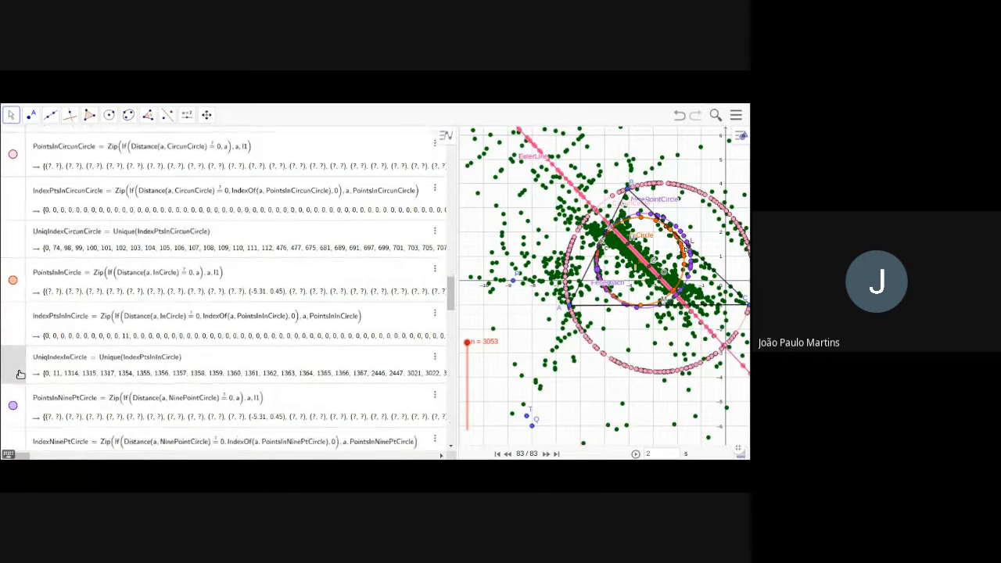
Select PointsInNinePtCircle and IndexNinePtCircle in turn to examine how the nine-point circle centers are filtered and indexed.
click(24, 273)
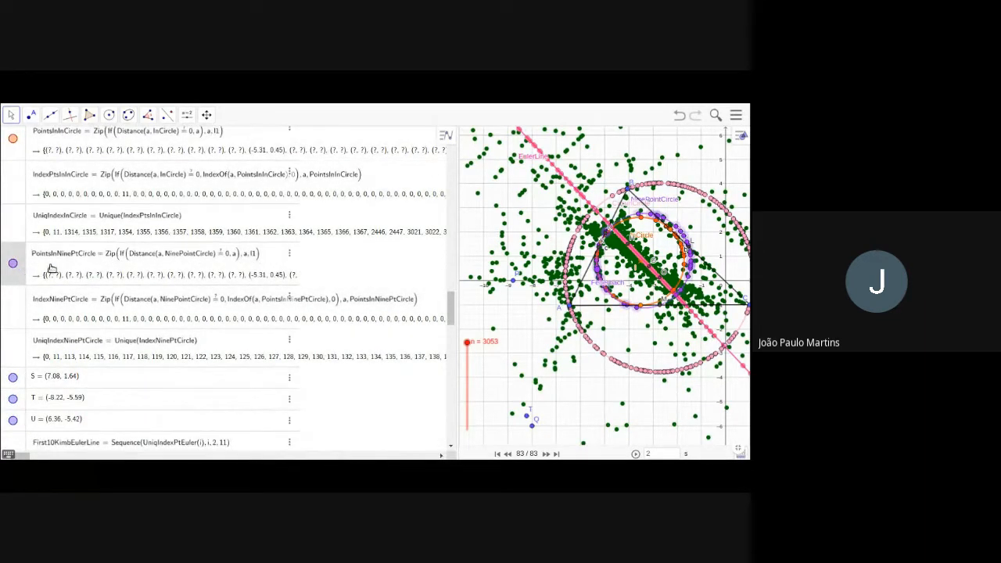
scroll(54, 270, up, 1)
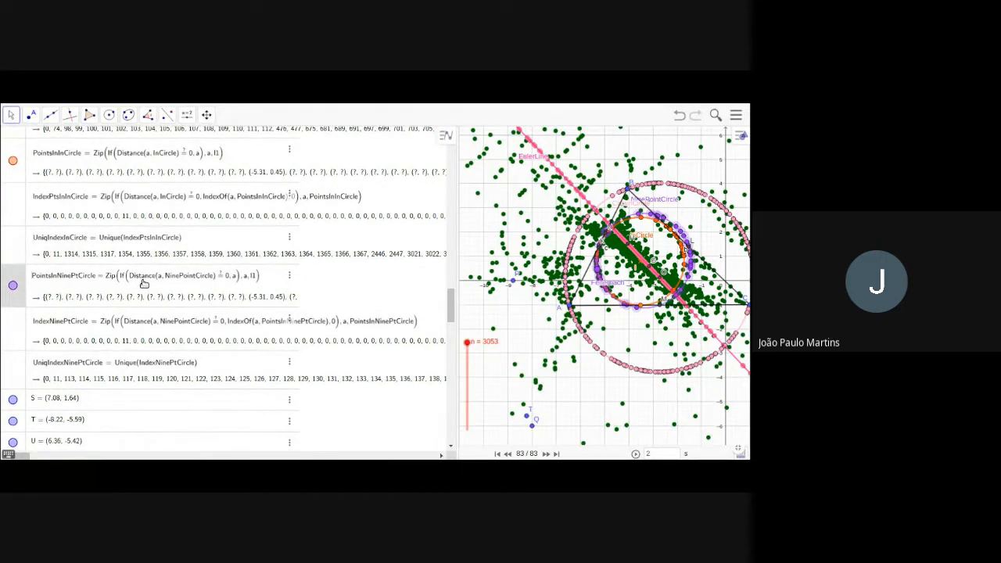
click(17, 332)
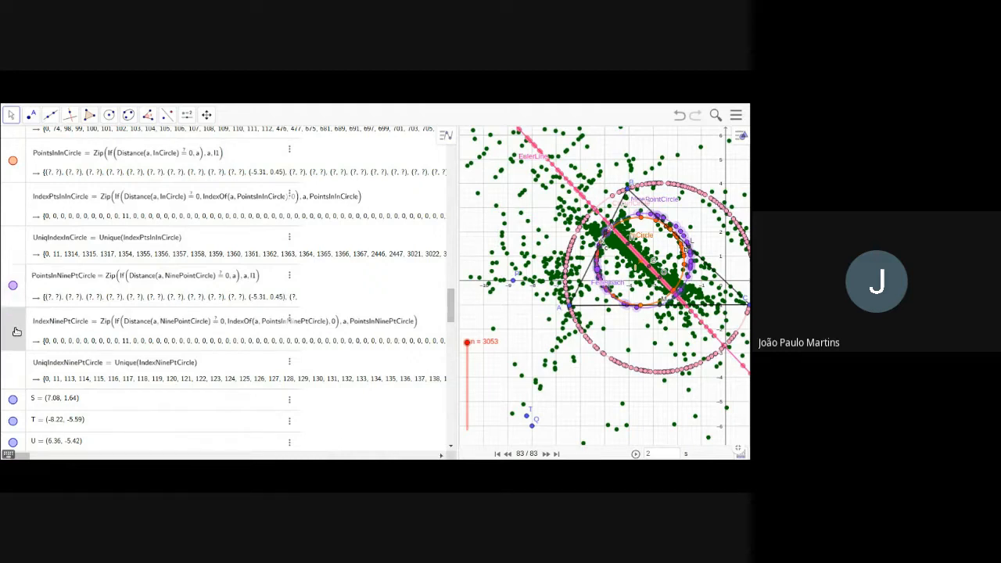
Review the First10Kimb sequences and NKimb length definitions, narrowing the algebra list to bring the circles and passo slider back into view.
scroll(298, 313, down, 3)
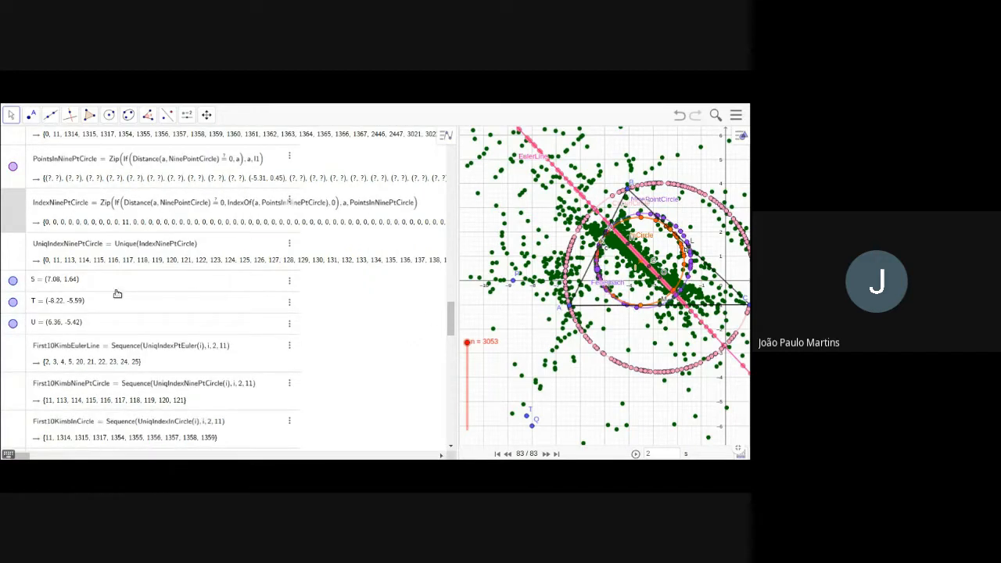
scroll(117, 293, down, 15)
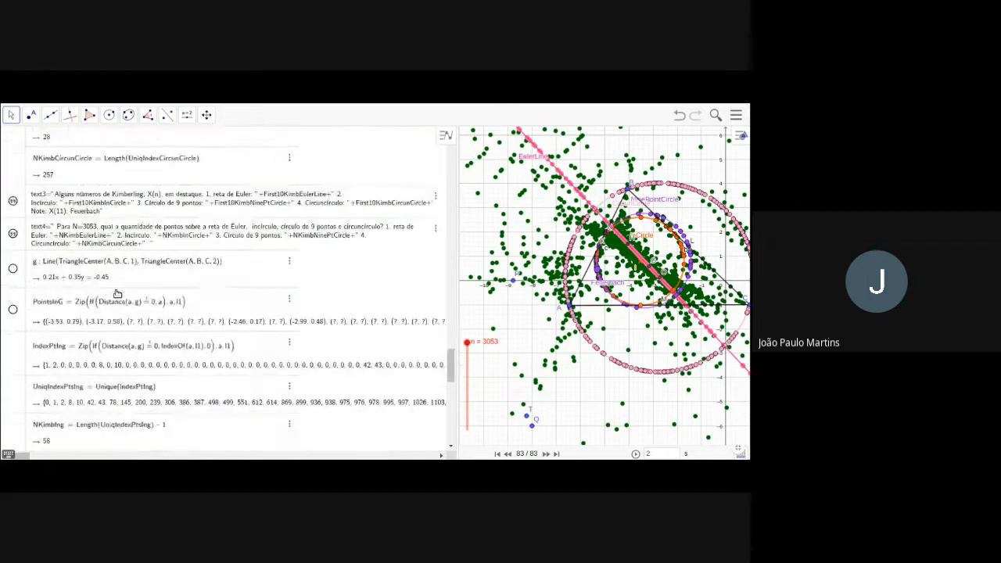
scroll(117, 293, up, 5)
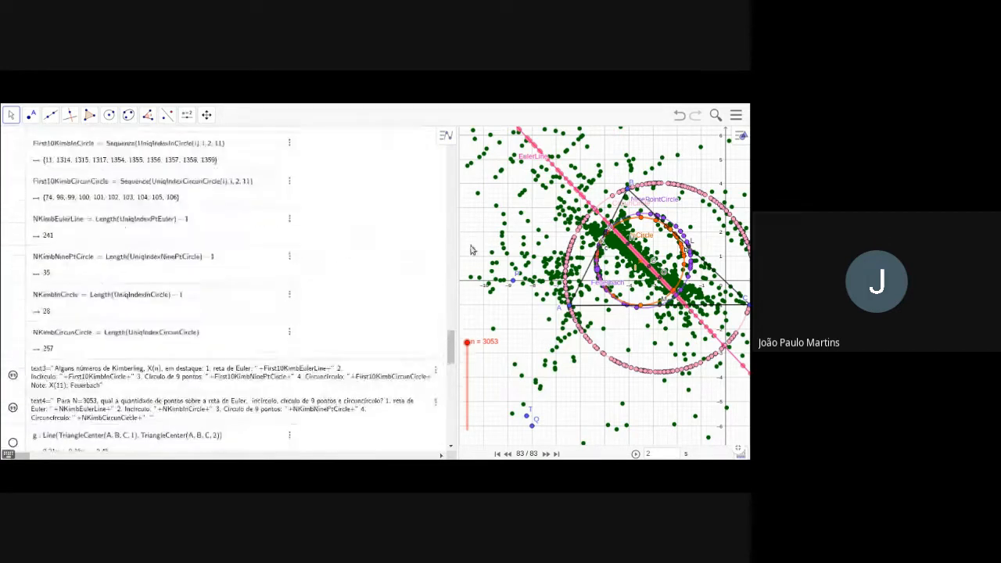
drag(458, 246, 269, 266)
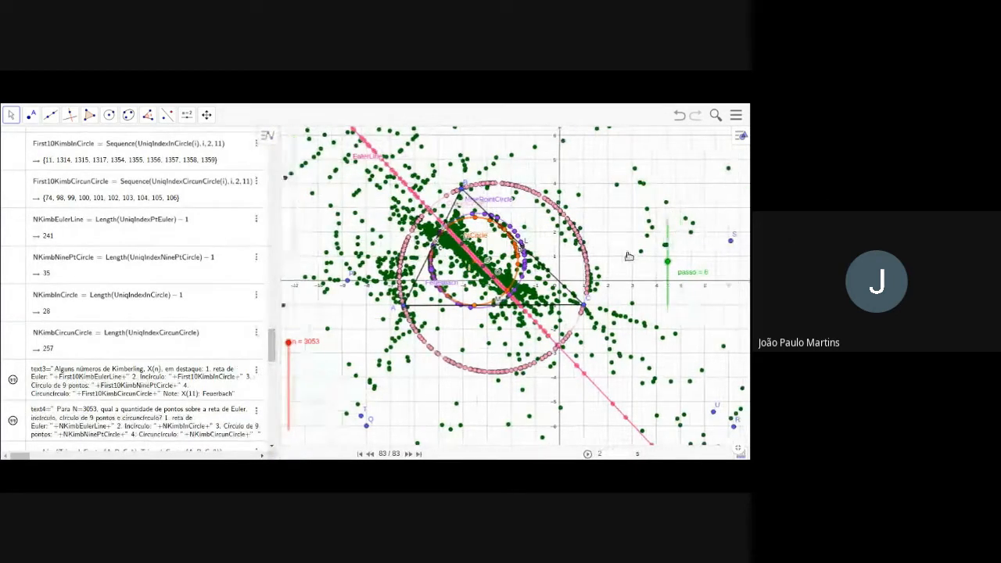
drag(633, 268, 628, 269)
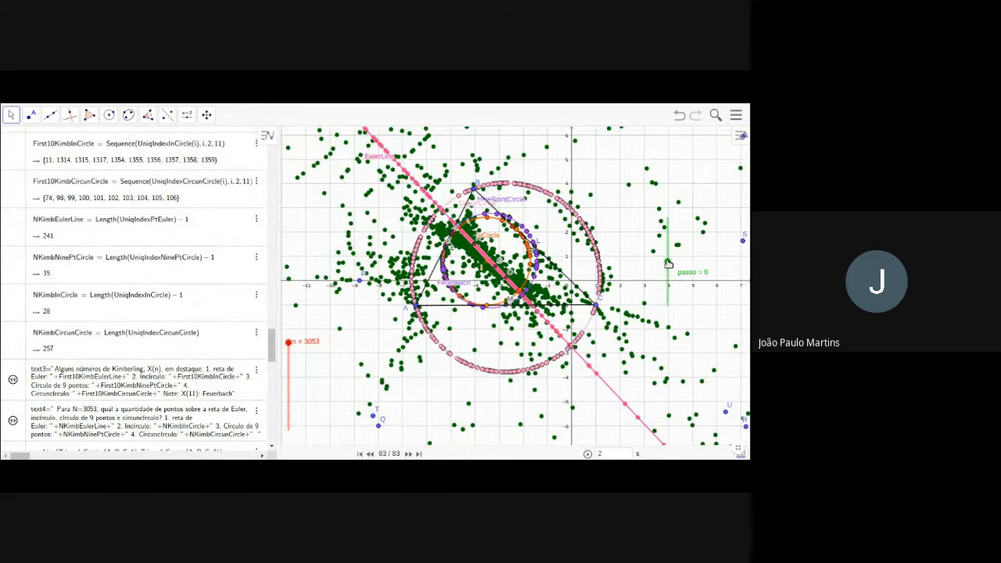
scroll(121, 295, up, 2)
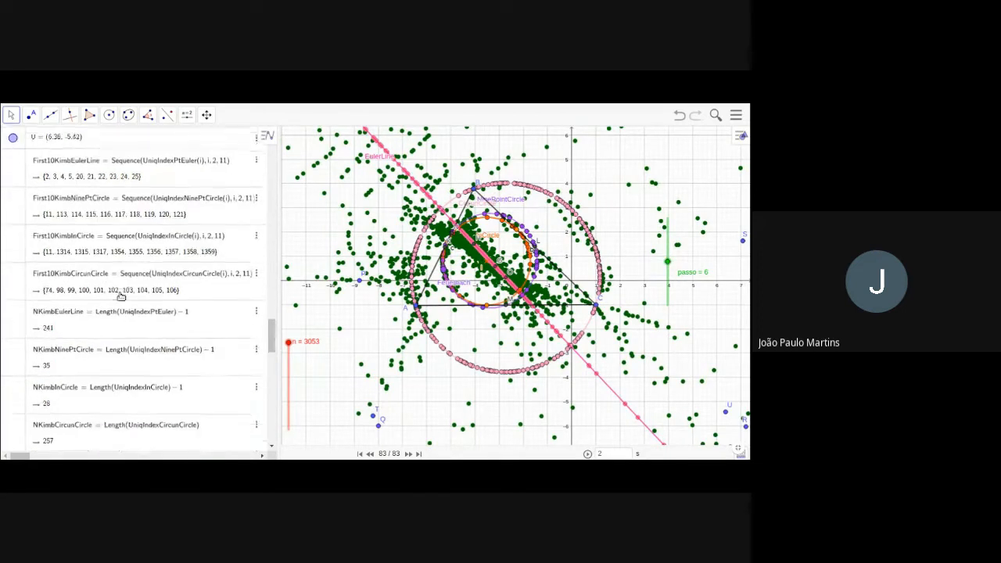
Review the NKimb length counts, the text3 and text4 objects, and line g with its PointsInG and index lists.
scroll(121, 296, down, 1)
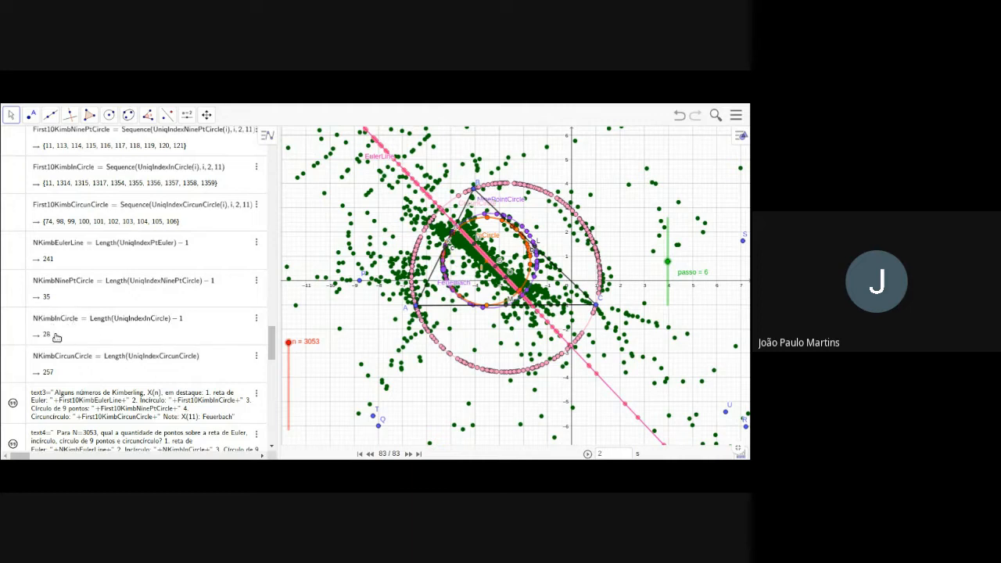
scroll(121, 331, down, 2)
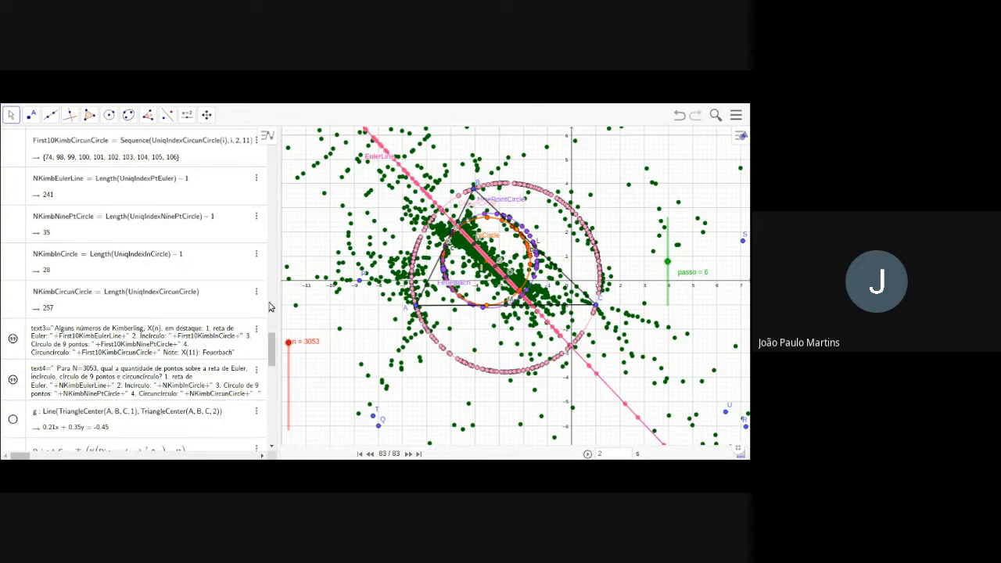
scroll(29, 307, down, 3)
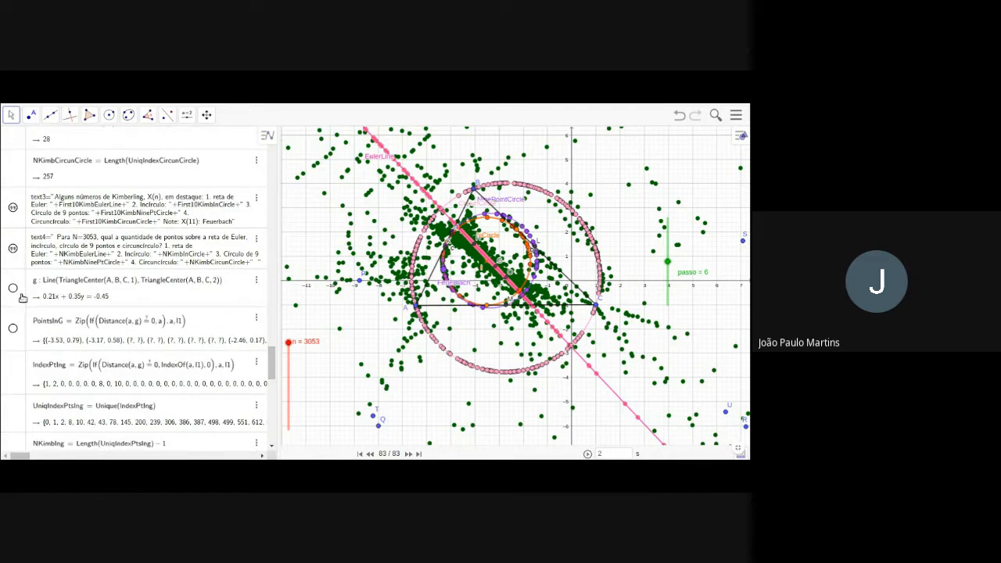
click(14, 290)
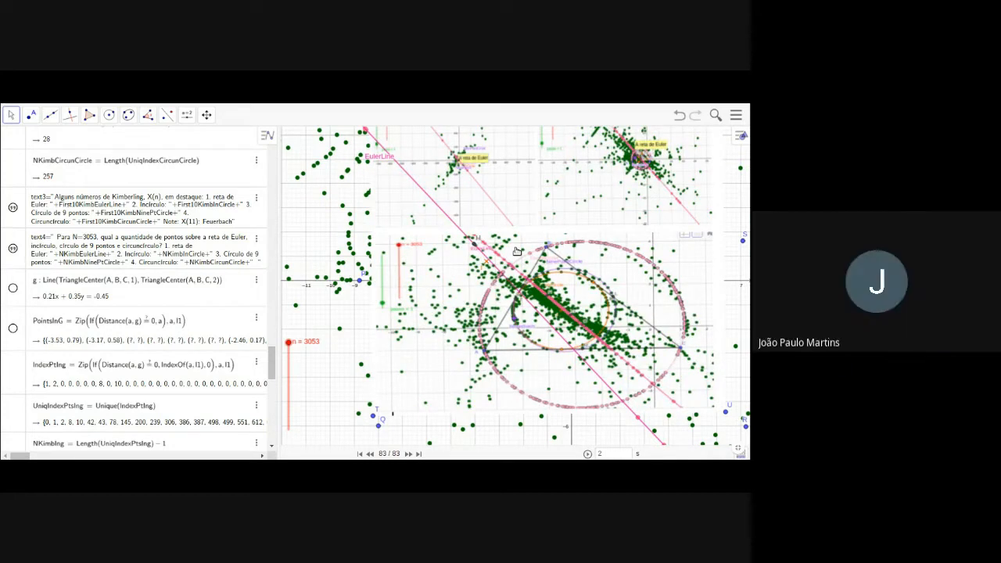
Advance the passo slider to 8 to show the highlighted Kimberling numbers note.
scroll(208, 274, up, 15)
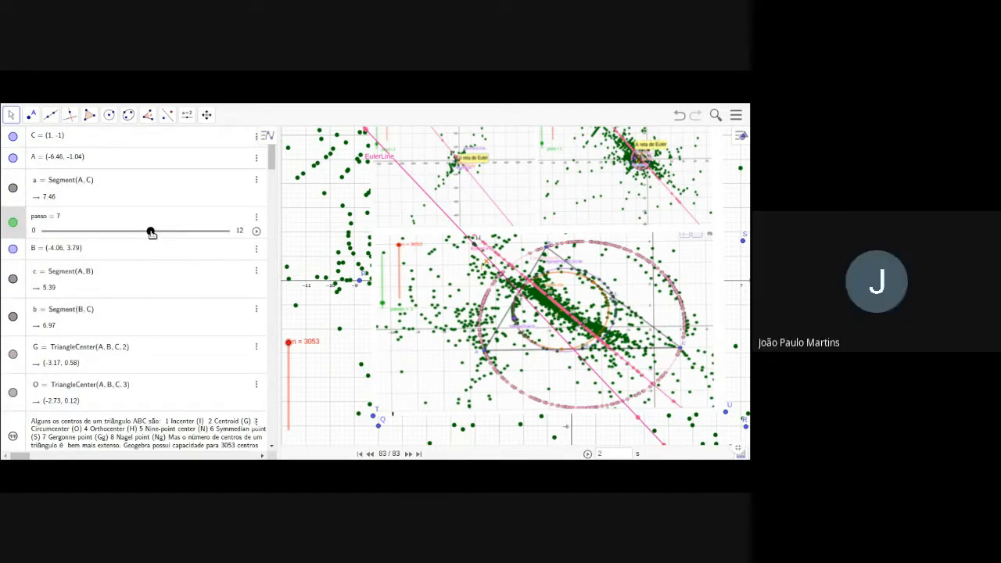
drag(158, 232, 162, 234)
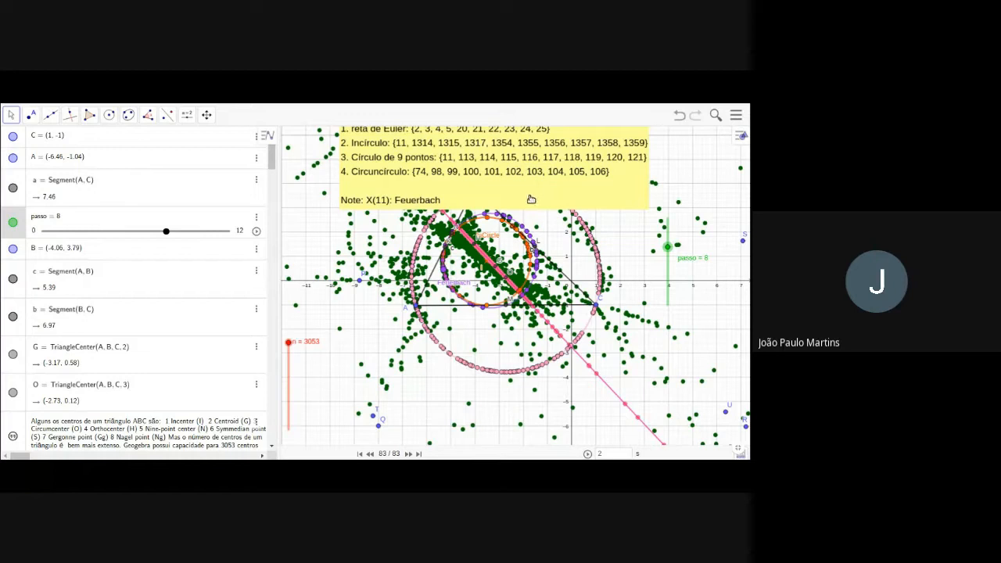
scroll(176, 299, down, 5)
scroll(173, 296, down, 1)
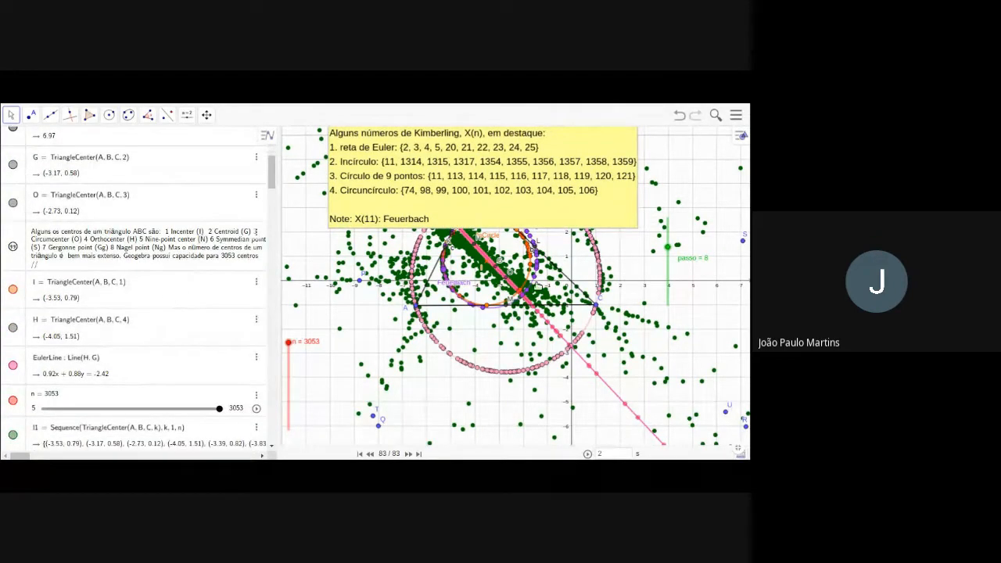
Zoom in on the incircle and nine-point circle and move the passo slider outside the circumcircle.
scroll(522, 296, up, 2)
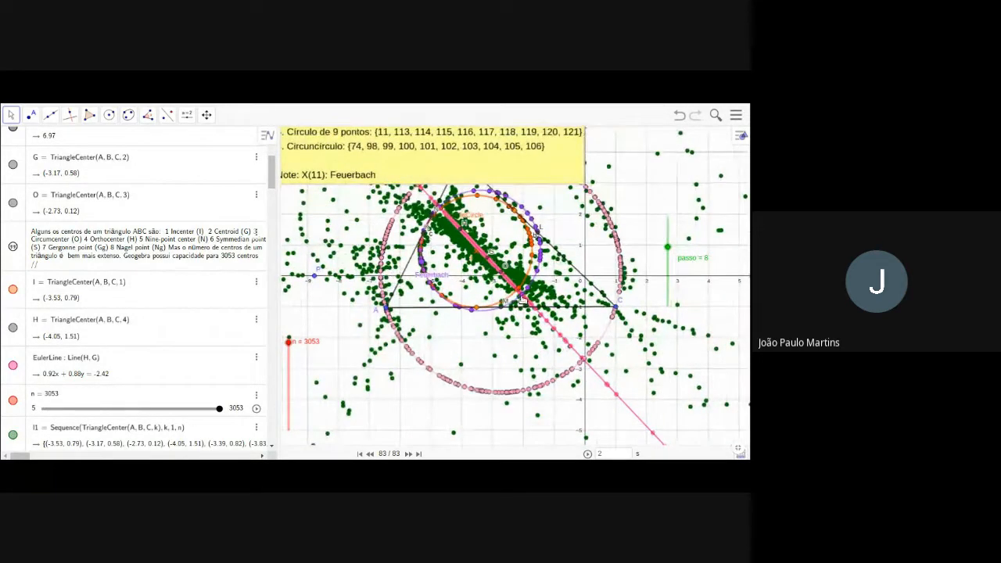
scroll(523, 298, up, 1)
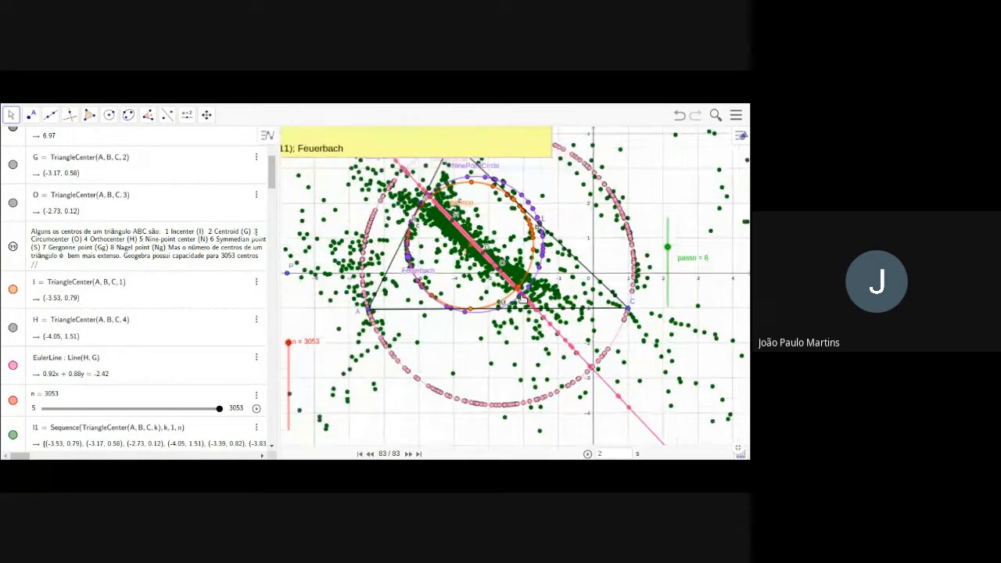
scroll(522, 300, up, 2)
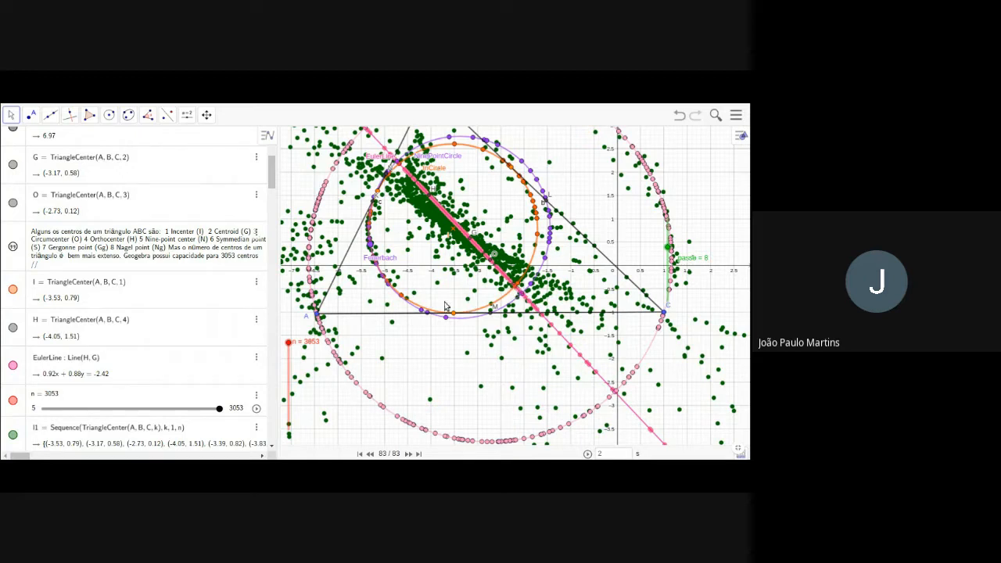
drag(460, 300, 458, 312)
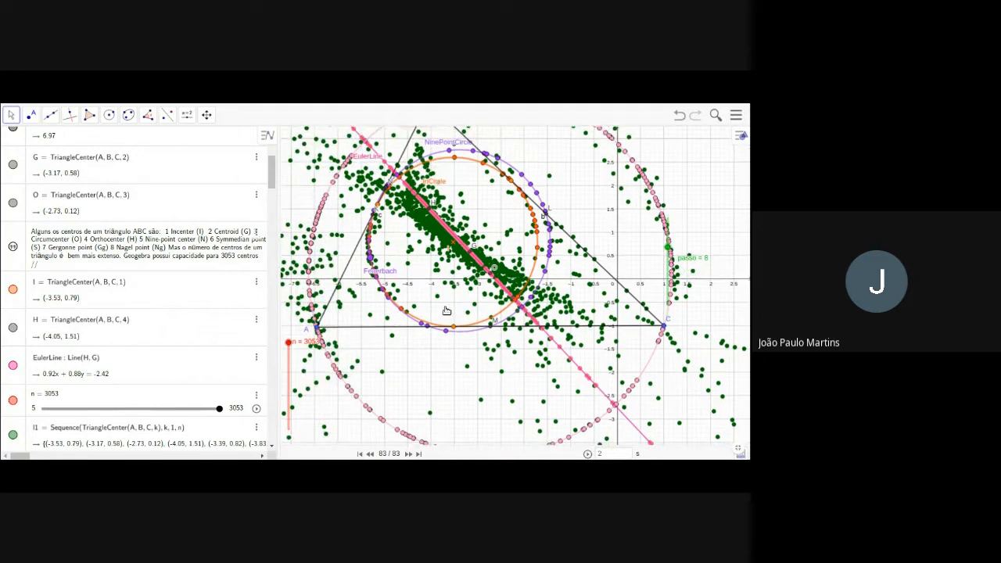
drag(669, 266, 685, 218)
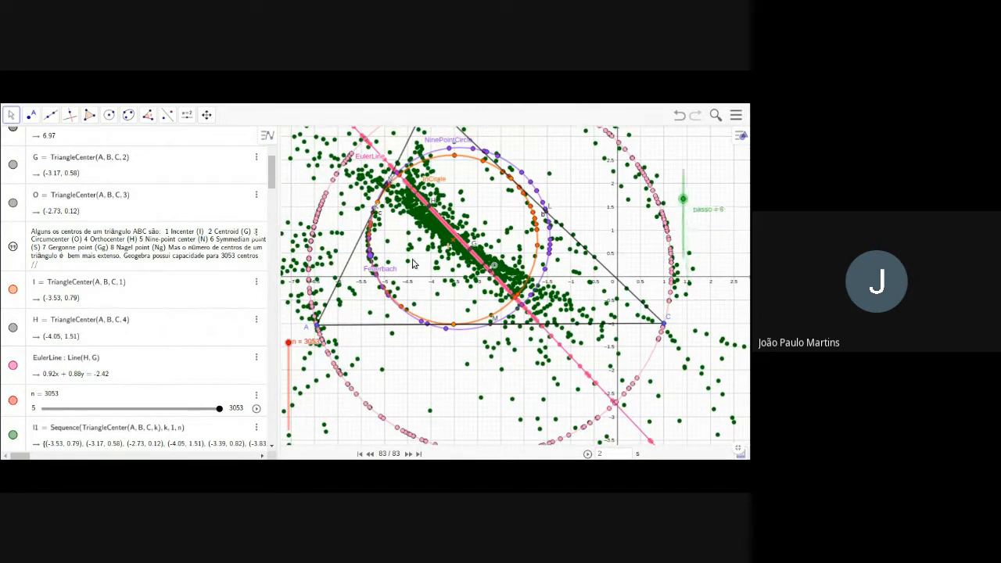
Examine the definitions of lines g and h, their point and index lists, LongChampsPoint, FermatAxis, GergLine, LemoineAxis and NagelLine.
scroll(182, 313, down, 10)
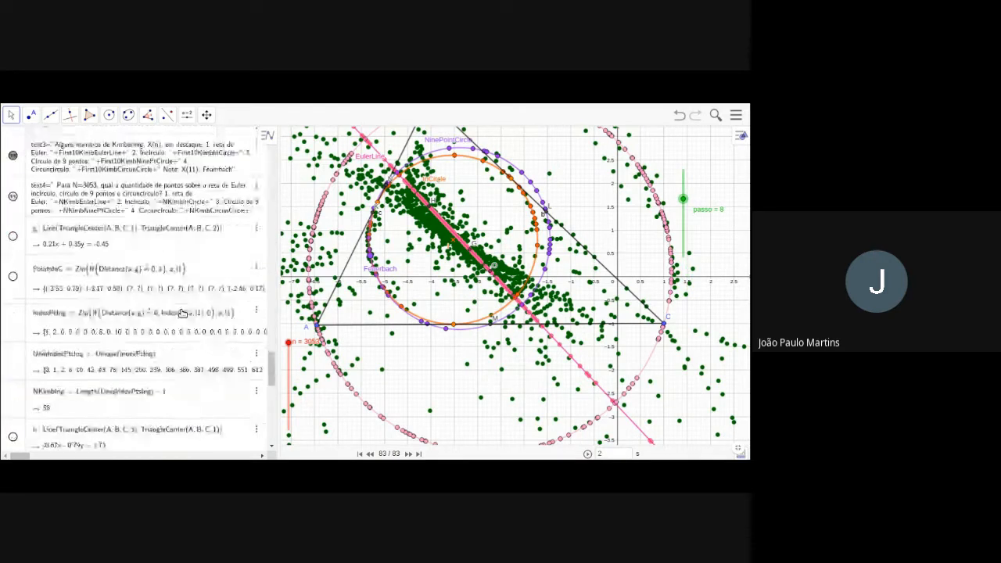
scroll(181, 313, down, 5)
scroll(182, 313, up, 10)
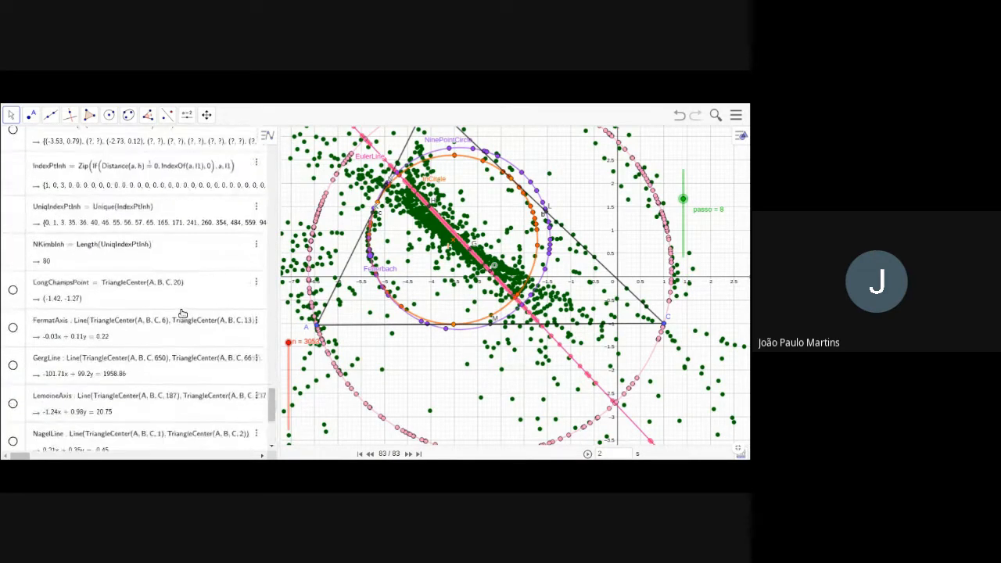
scroll(80, 307, down, 5)
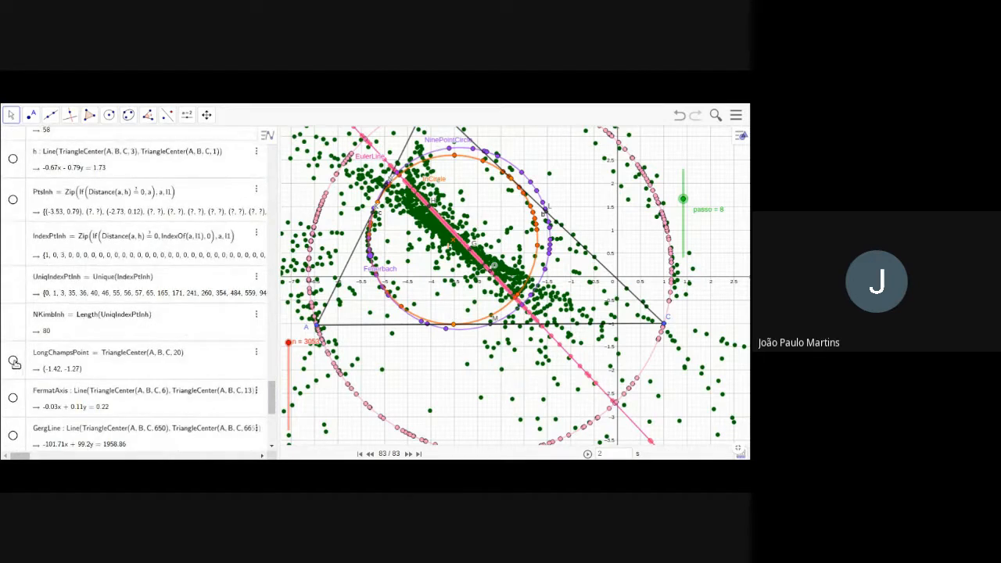
scroll(14, 362, down, 2)
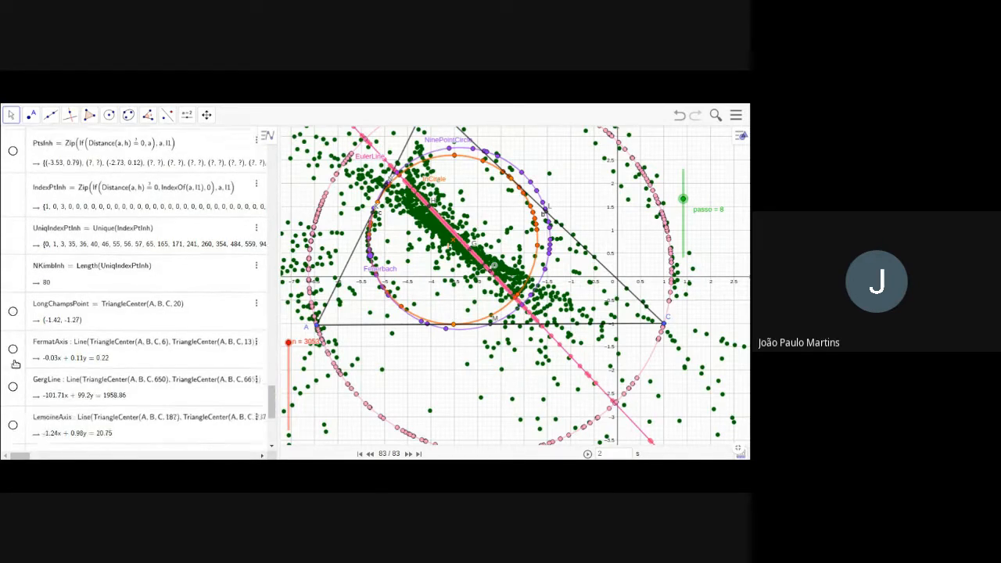
scroll(16, 364, up, 6)
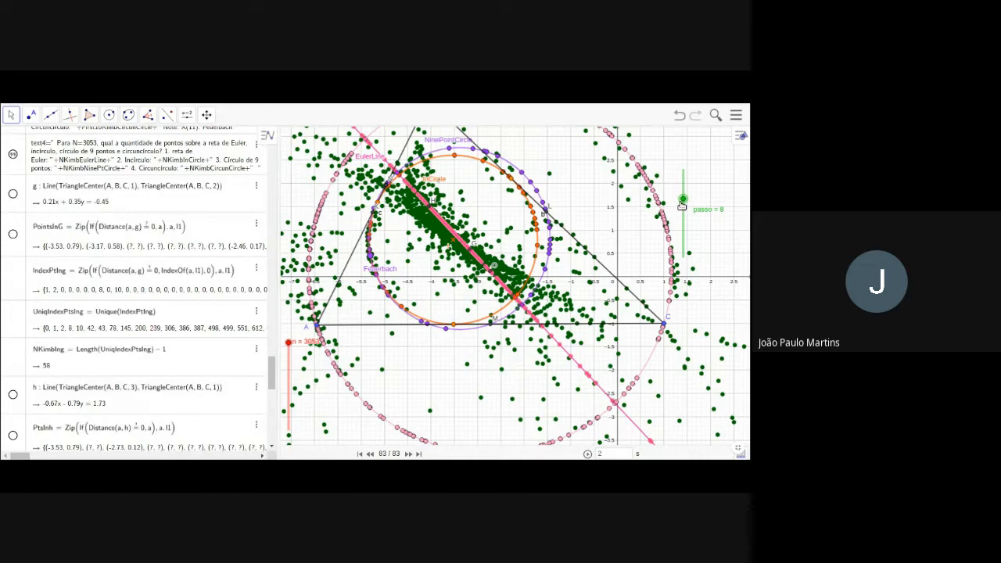
View the center counts at passo 9 and return to passo 8 with the Kimberling numbers note fully in view.
drag(684, 202, 686, 197)
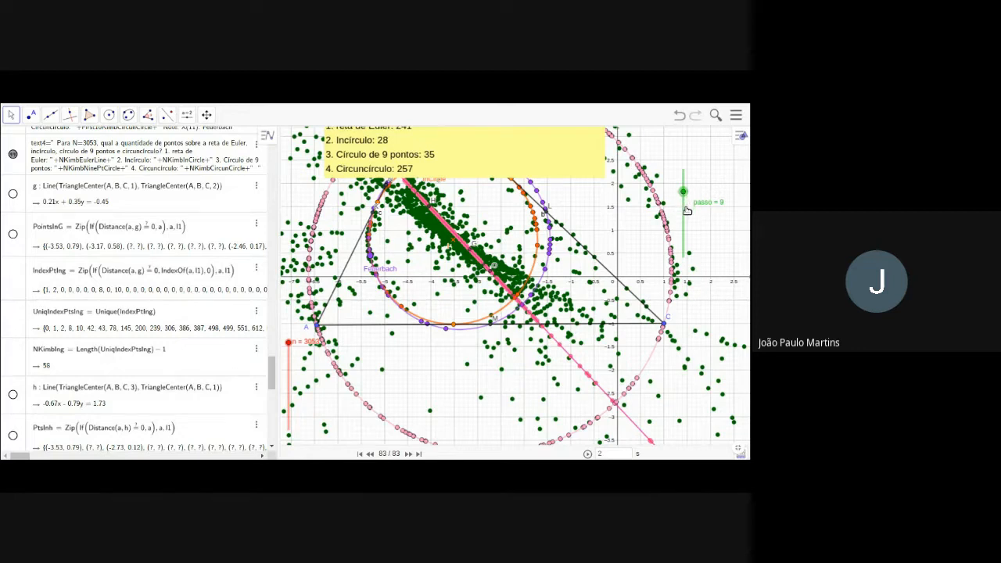
click(685, 213)
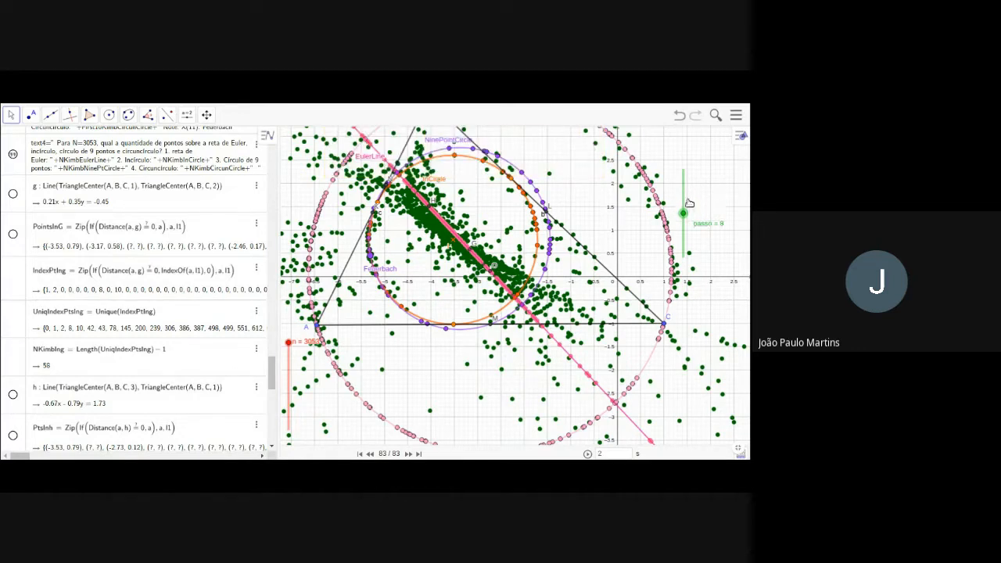
click(685, 205)
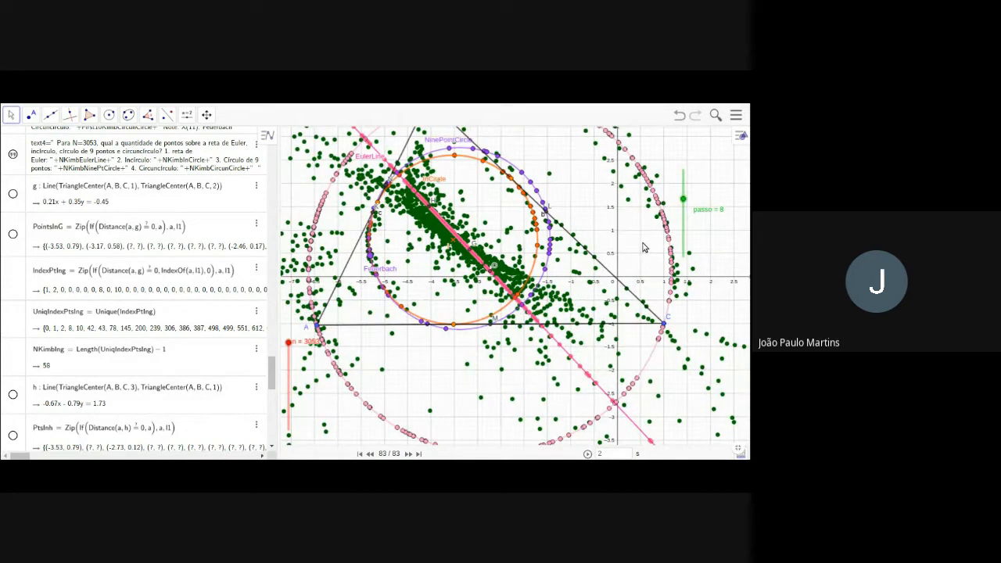
drag(713, 236, 672, 292)
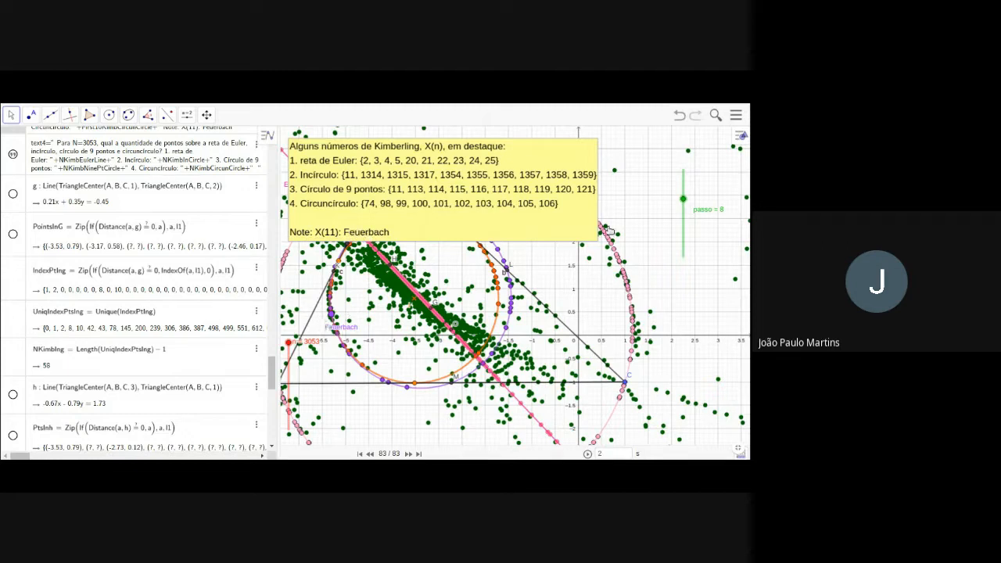
Set passo to 10, reposition the Outras retas note, and narrow the algebra list to enlarge the drawing area.
drag(683, 201, 684, 190)
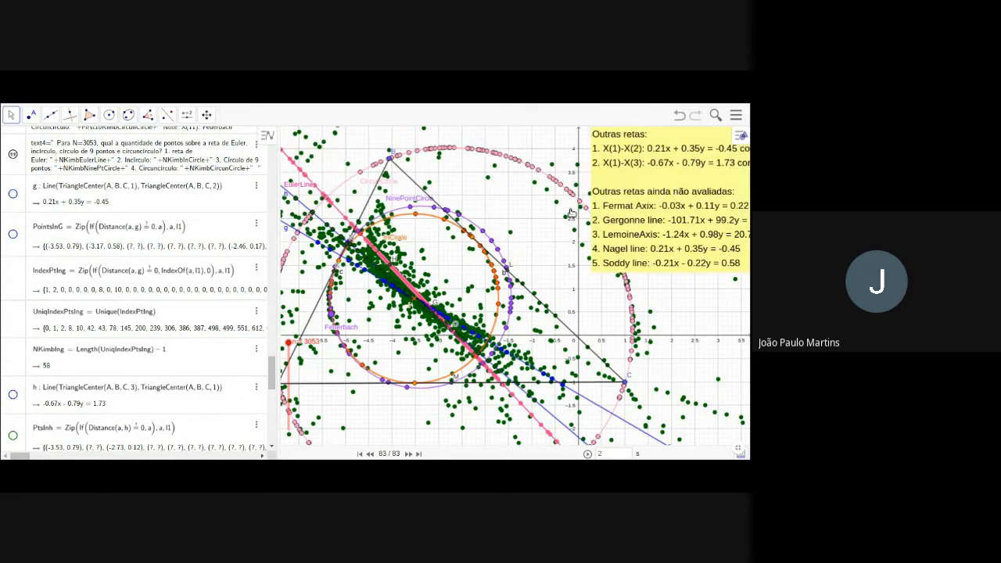
drag(571, 212, 501, 225)
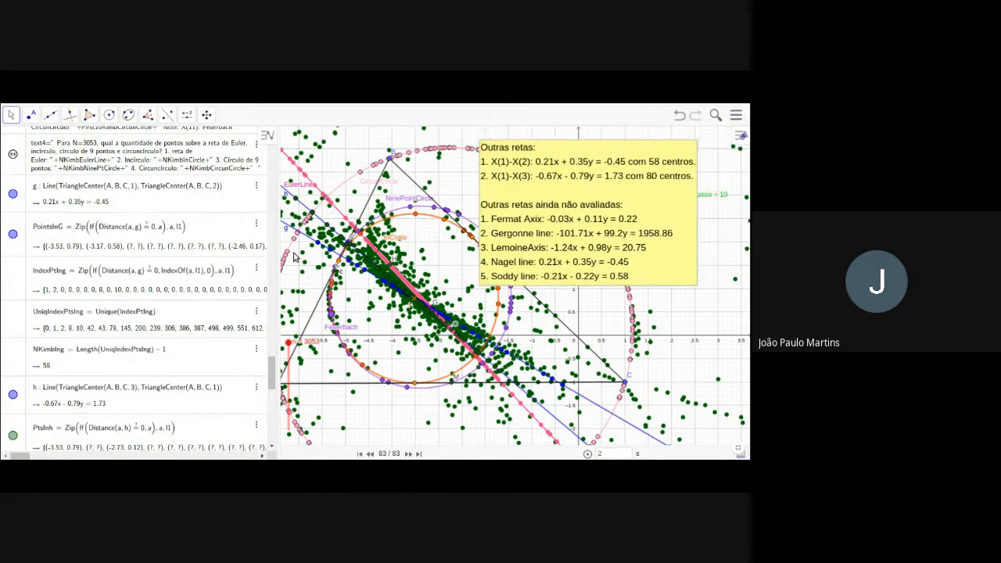
drag(278, 252, 157, 255)
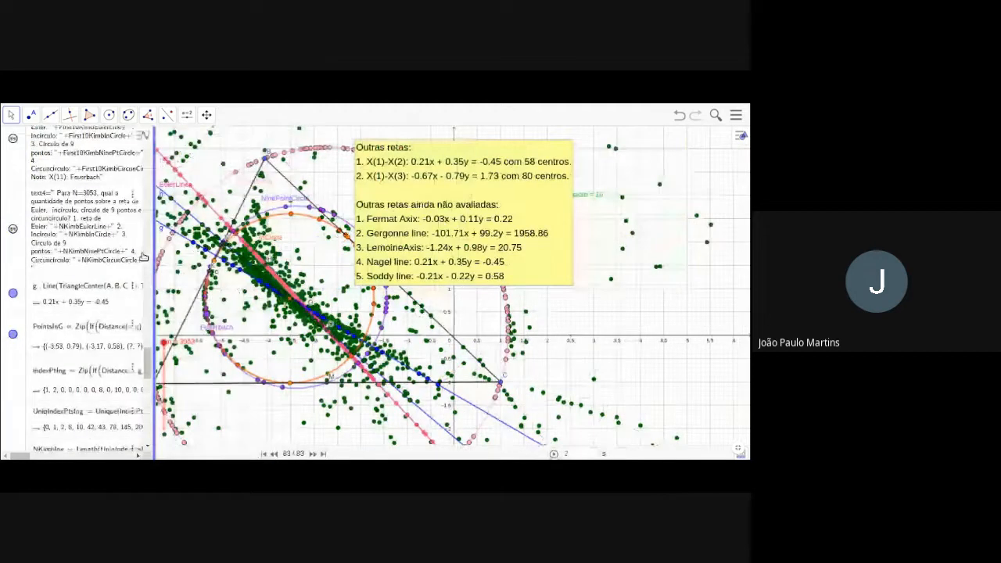
drag(530, 209, 686, 209)
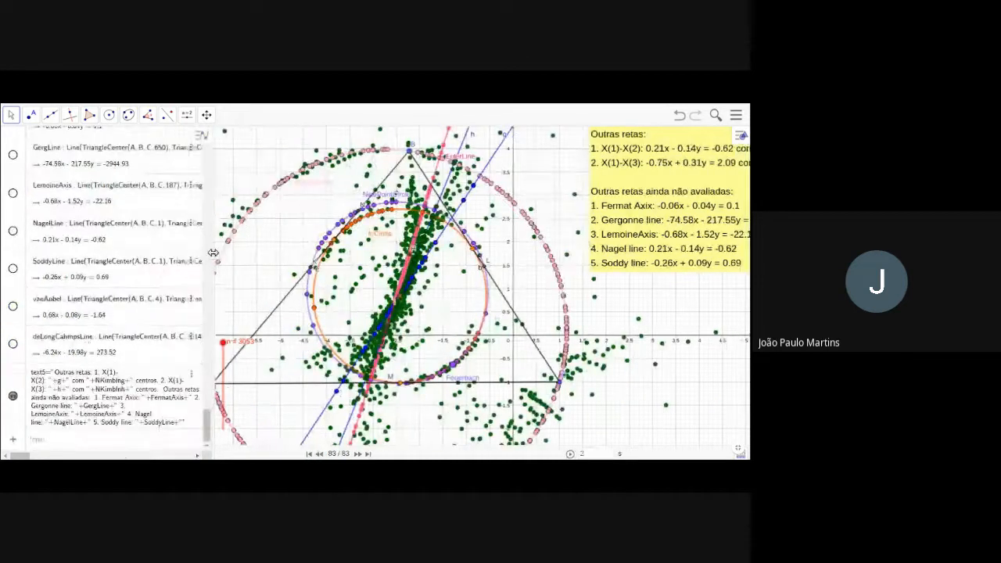
Move the Outras retas note down so it sits below the passo slider.
scroll(117, 354, up, 1)
scroll(118, 354, down, 1)
drag(648, 232, 646, 389)
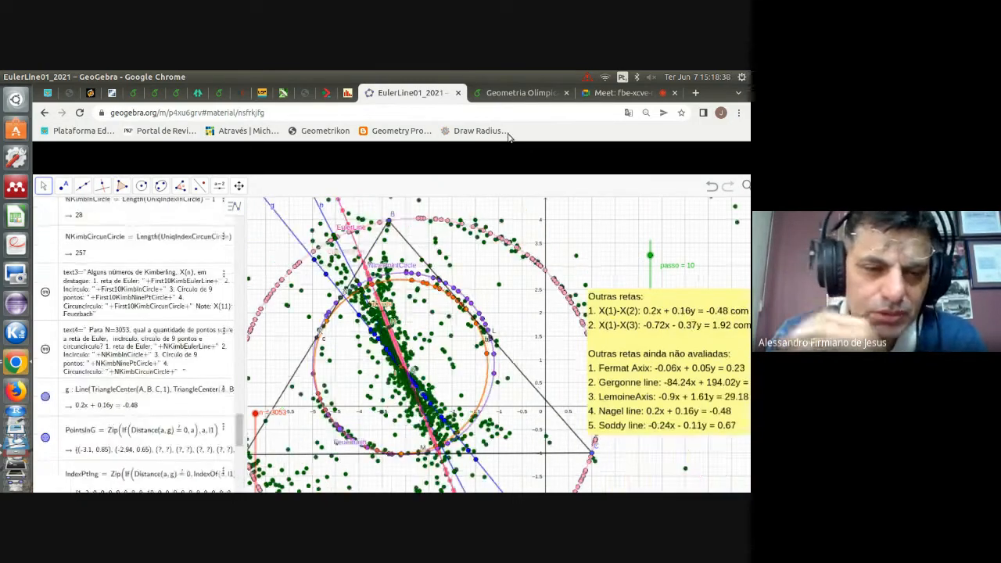
Highlight the construction's web address in the browser and return the applet to full screen.
click(477, 114)
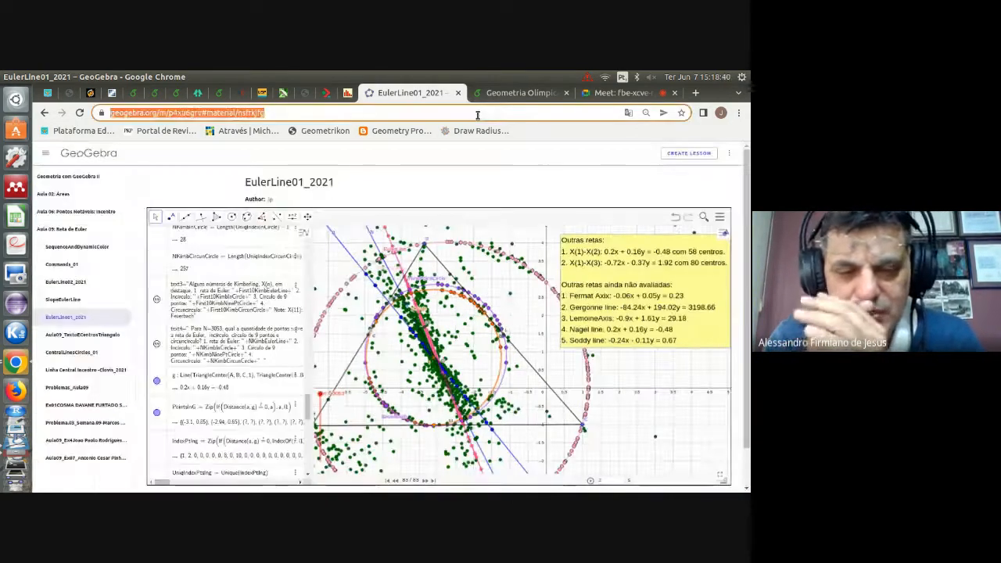
click(536, 188)
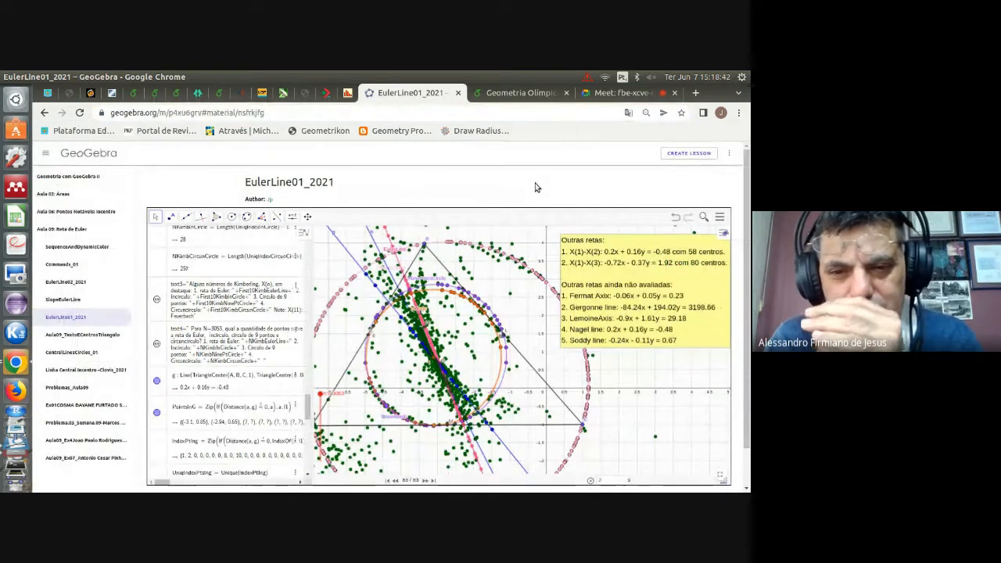
click(719, 479)
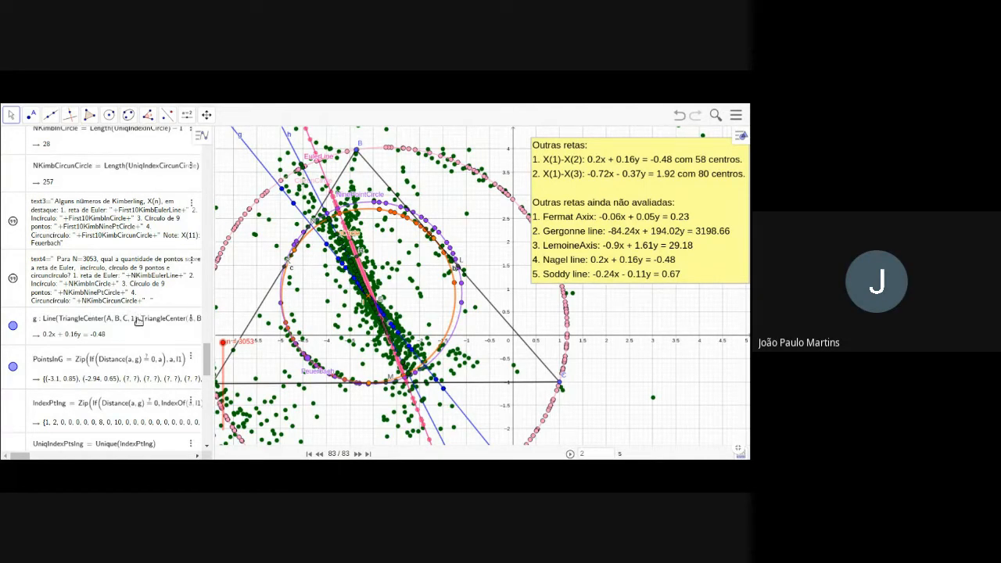
Review the line definitions down to deLongCahmpsLine and text5, and move the Outras retas note clear of the passo slider.
scroll(137, 320, down, 5)
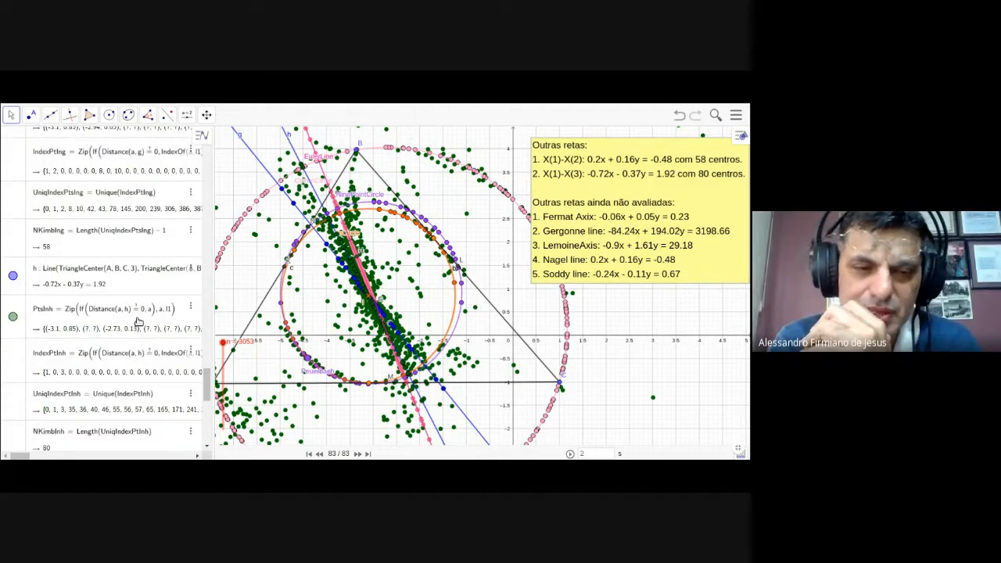
scroll(137, 321, down, 10)
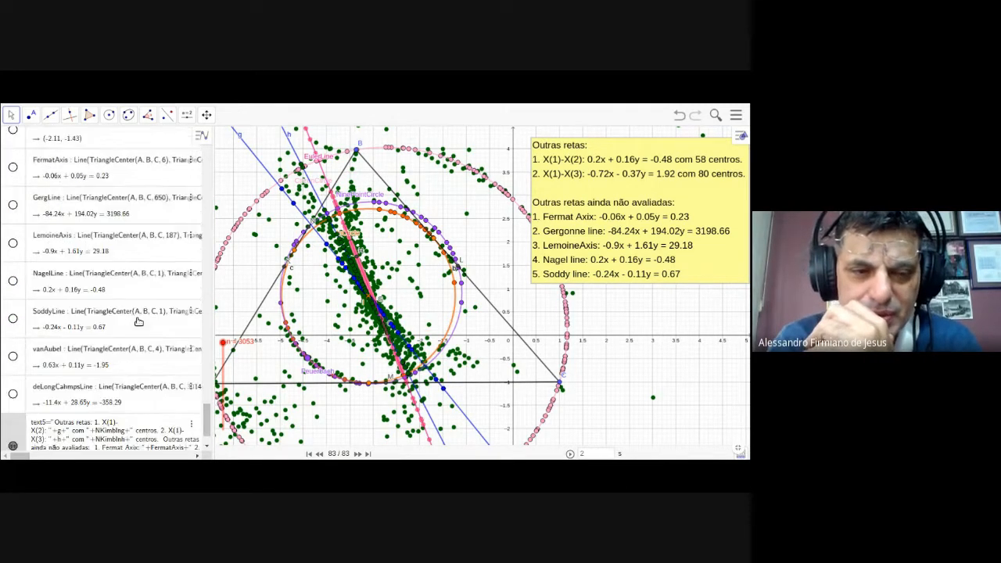
scroll(138, 320, up, 10)
drag(634, 217, 620, 369)
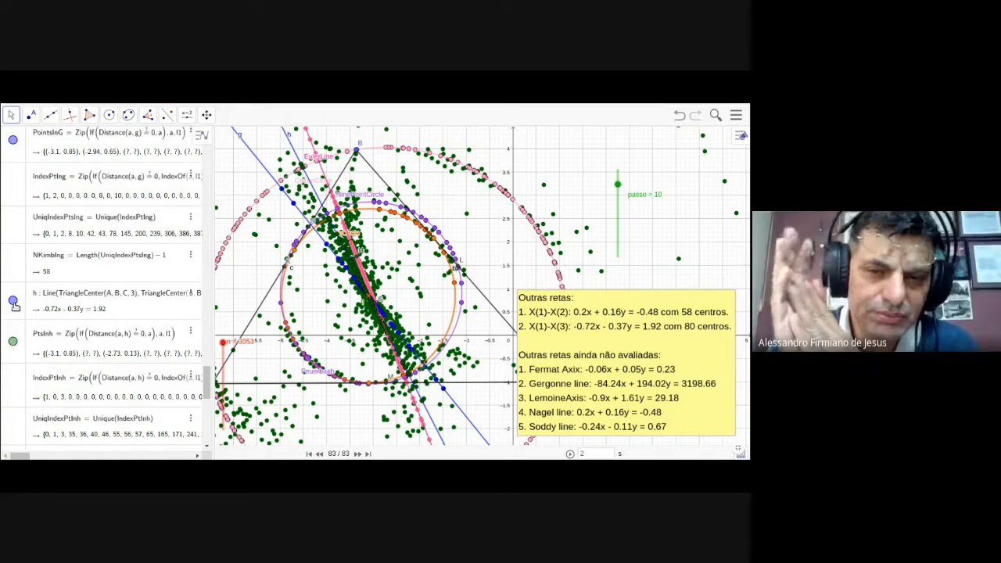
Highlight lines h and g in turn to match their TriangleCenter definitions with the lines in the drawing.
scroll(14, 305, up, 3)
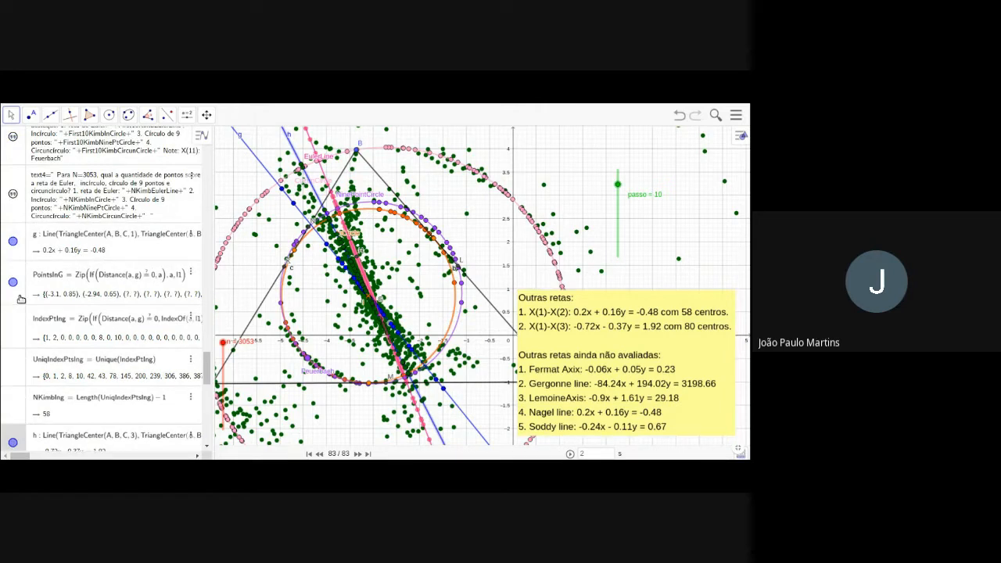
scroll(21, 298, up, 5)
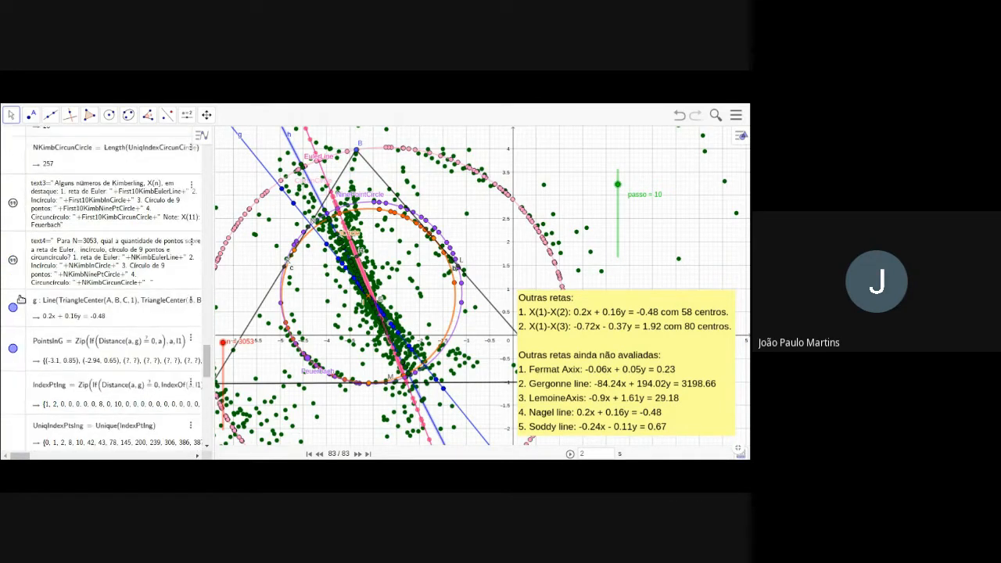
scroll(23, 293, down, 3)
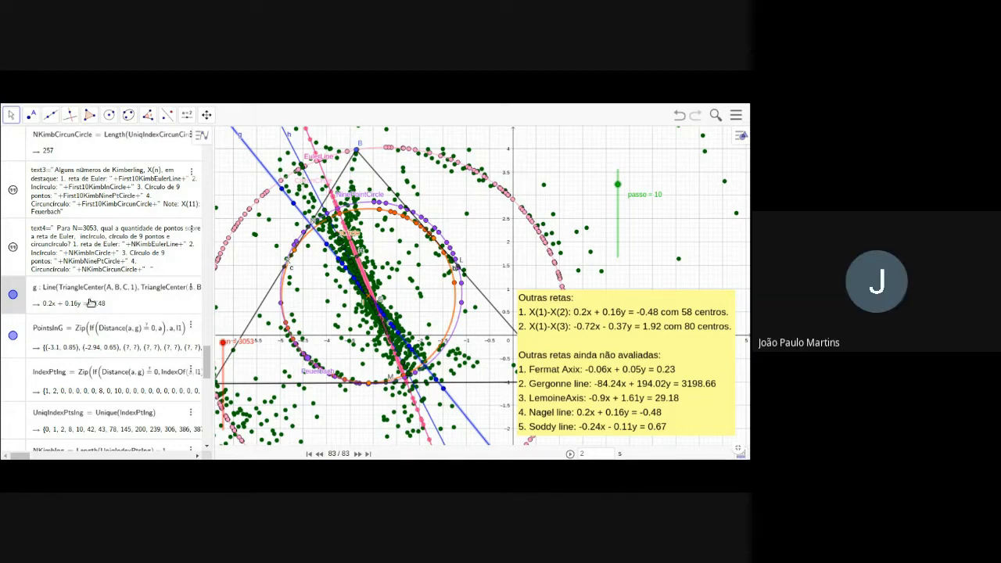
Move the Outras retas note slightly up beside the circles and widen the algebra list to show more of each definition.
drag(577, 341, 584, 316)
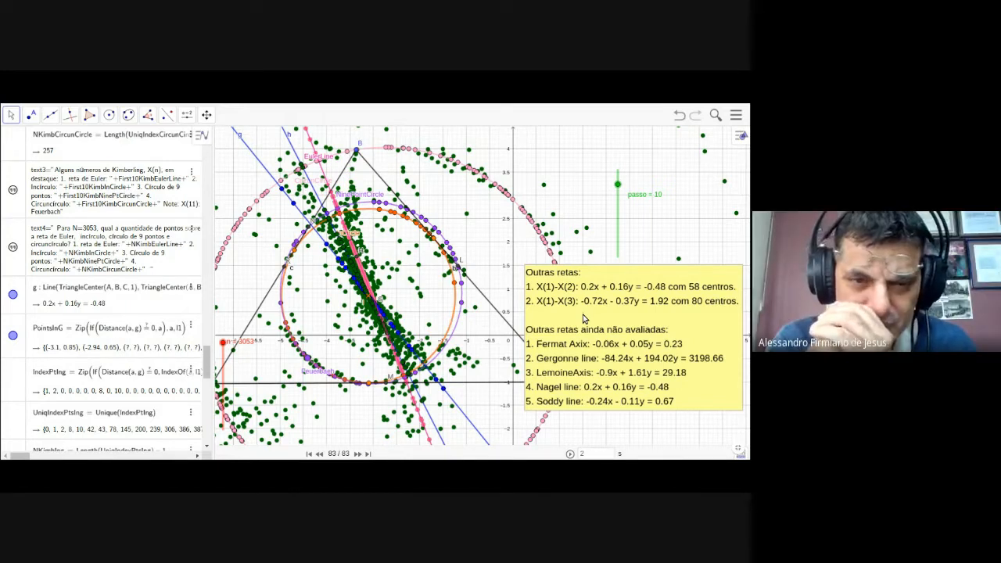
drag(579, 317, 572, 322)
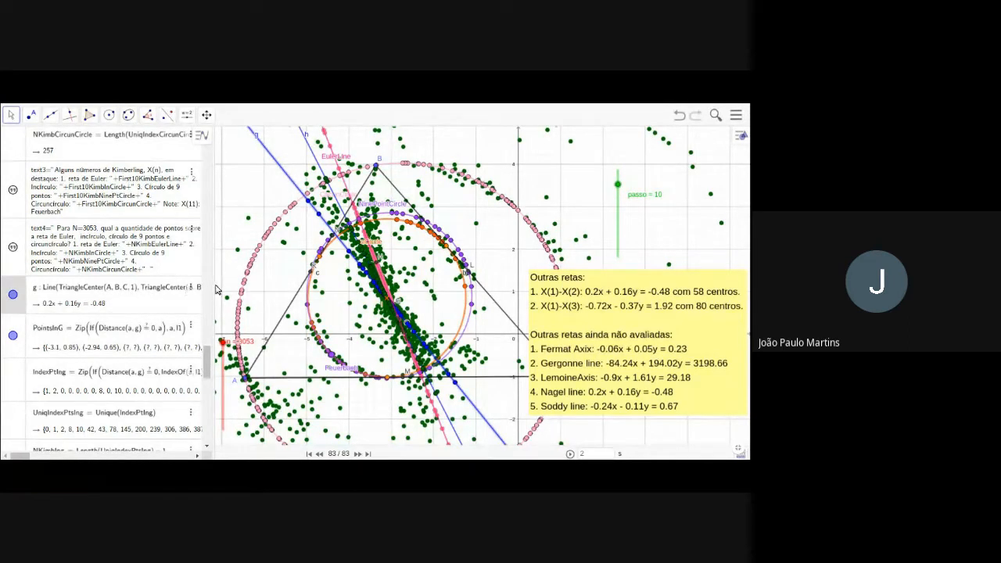
drag(215, 288, 256, 280)
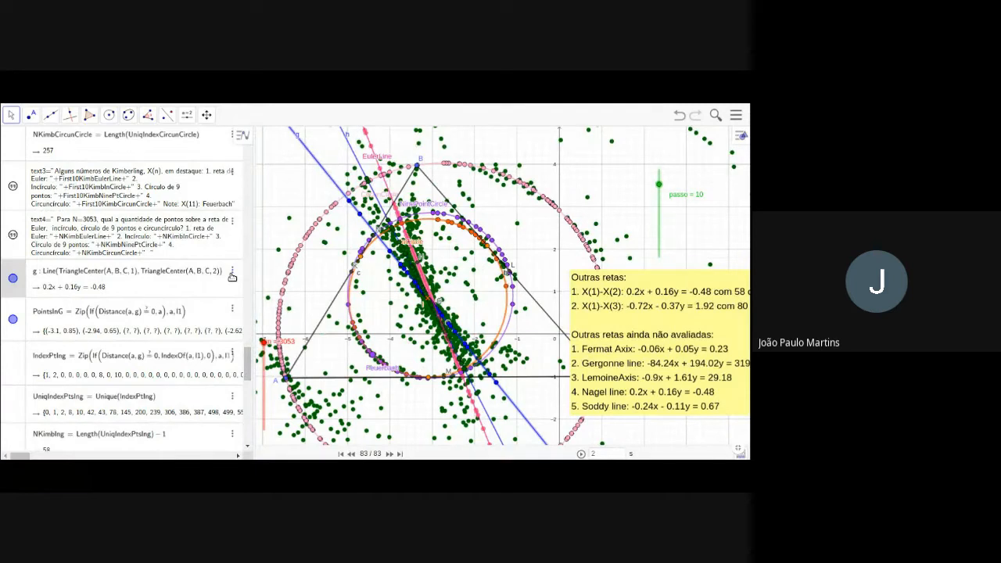
Examine how the centers on lines g and h are tested, indexed, made unique and counted, from PointsInG to NKimbInh.
scroll(231, 277, down, 3)
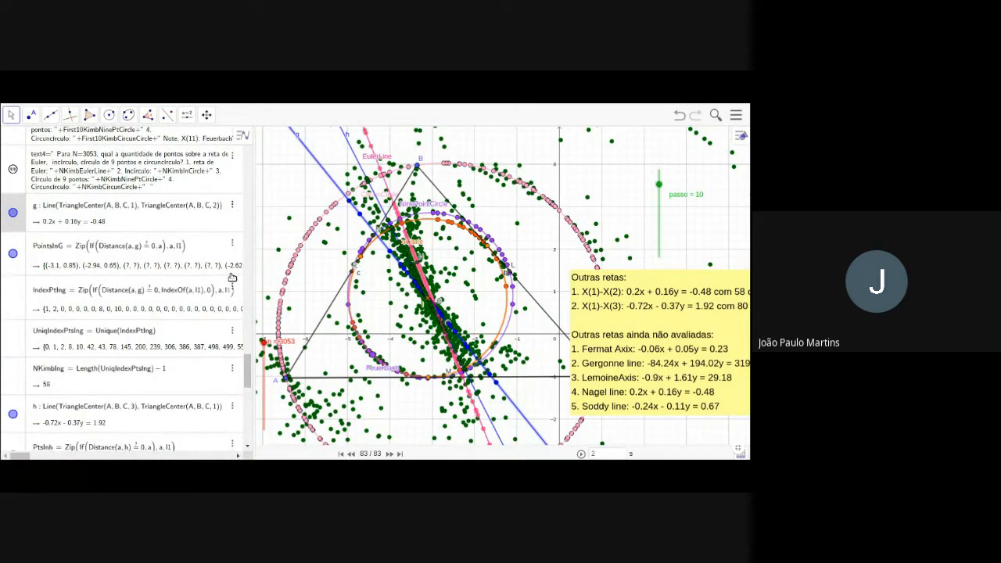
scroll(232, 277, up, 3)
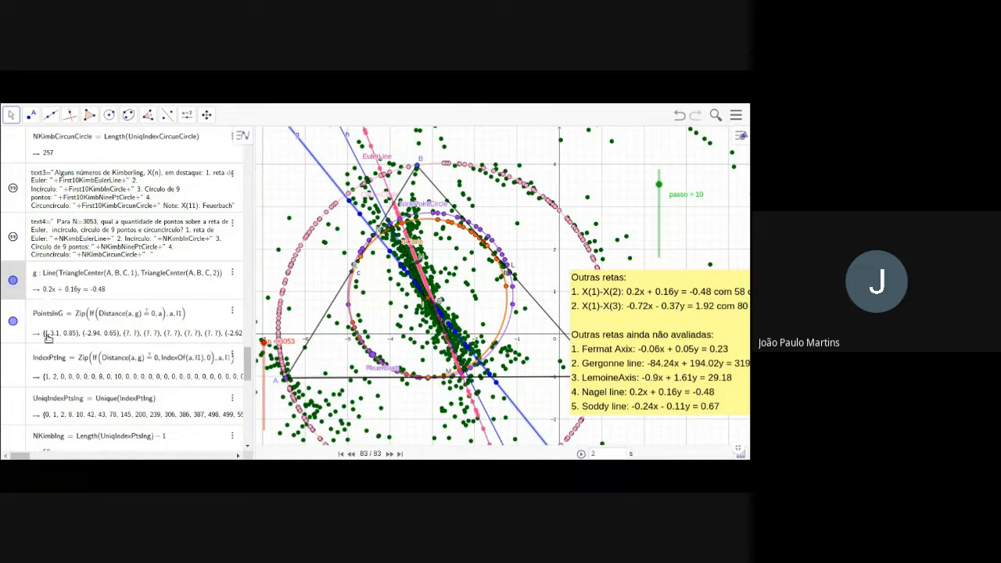
scroll(42, 344, down, 3)
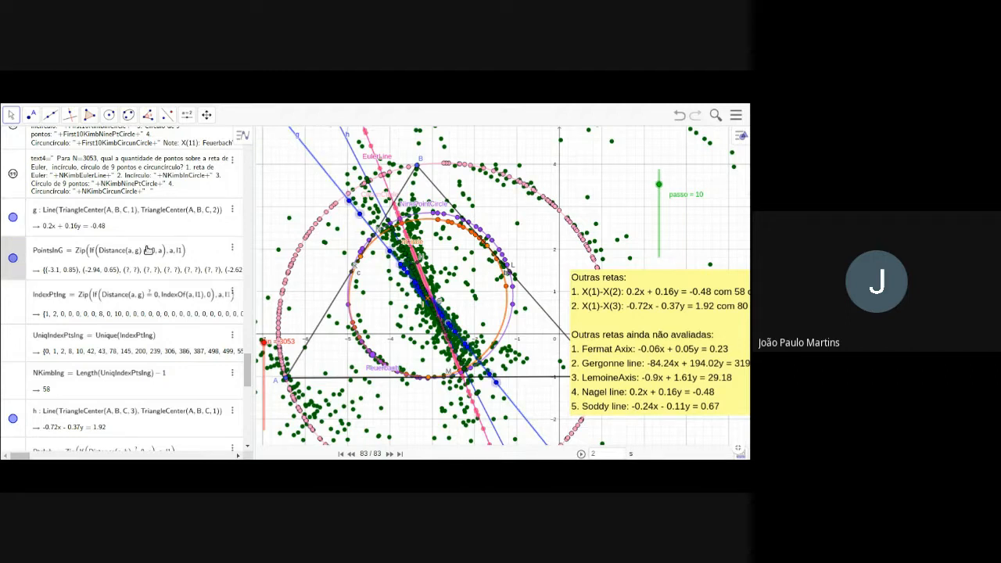
scroll(148, 250, down, 5)
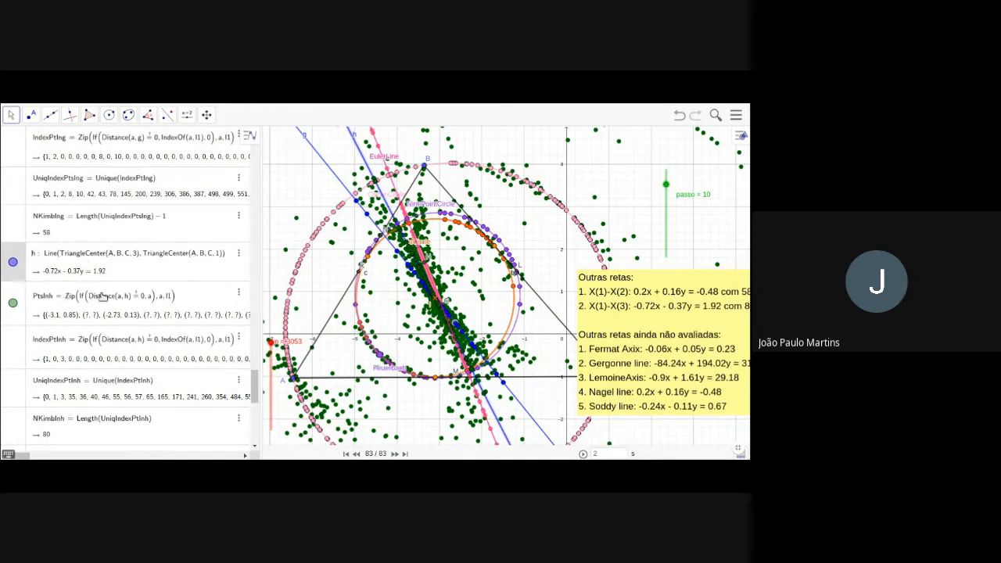
scroll(186, 300, down, 2)
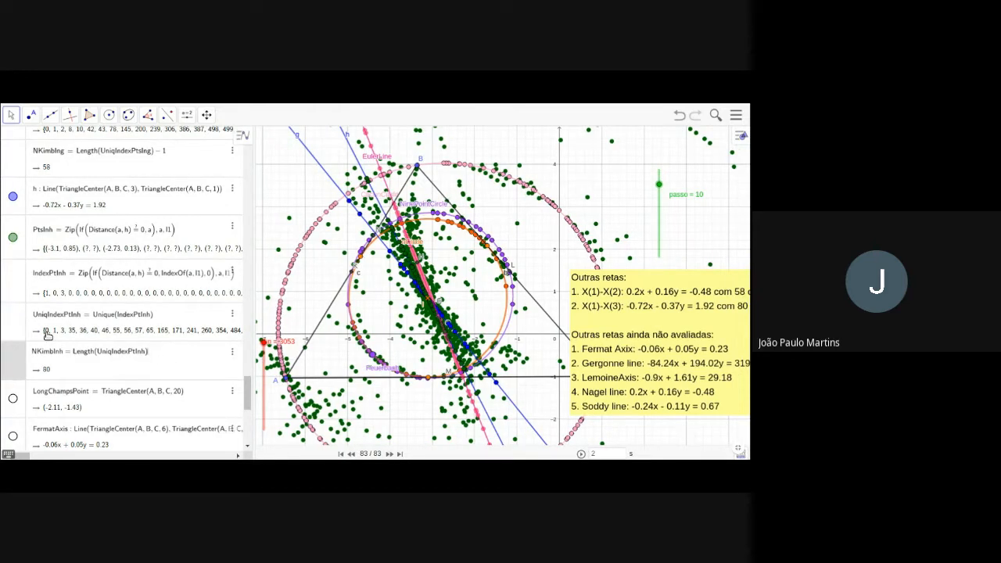
Correct NKimbInh to Length(UniqIndexPtInh) − 1, matching the NKimbIng definition, and let the page continue calculating.
scroll(47, 333, up, 3)
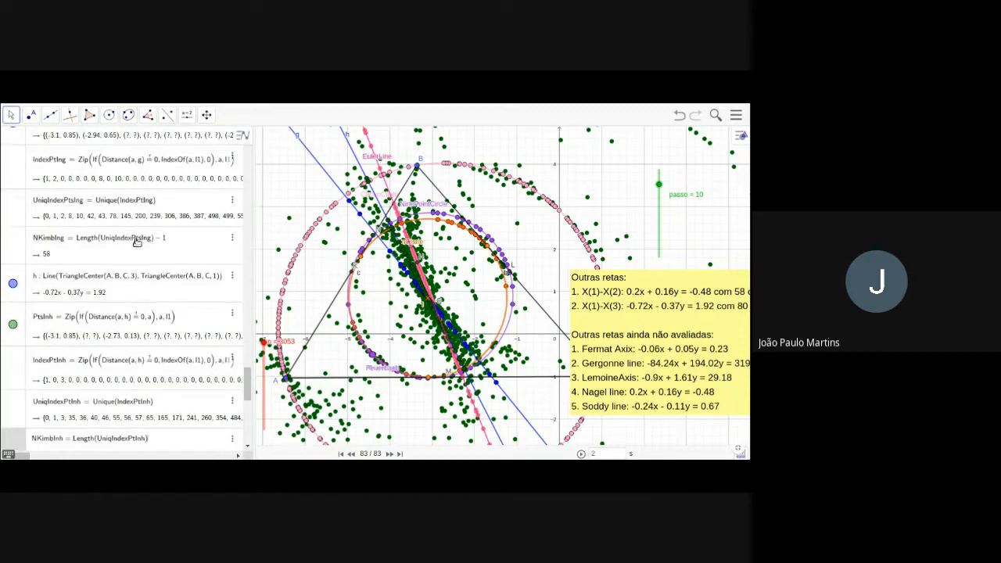
click(170, 241)
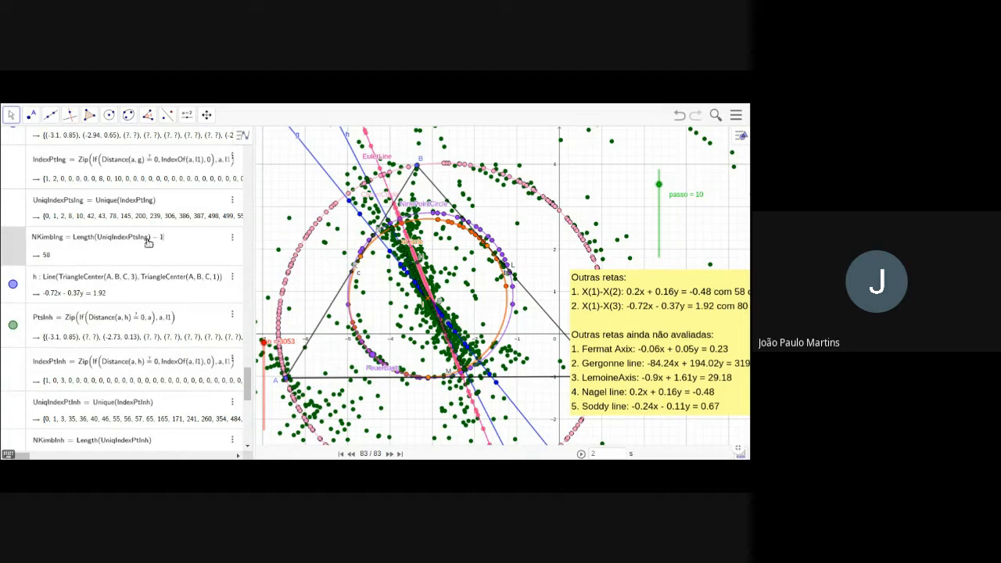
scroll(186, 248, down, 4)
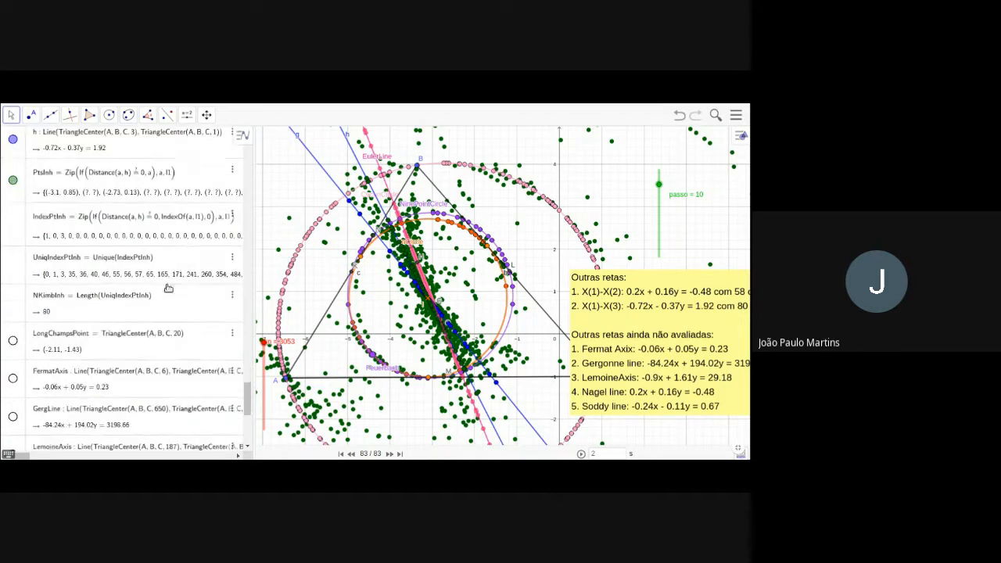
click(165, 297)
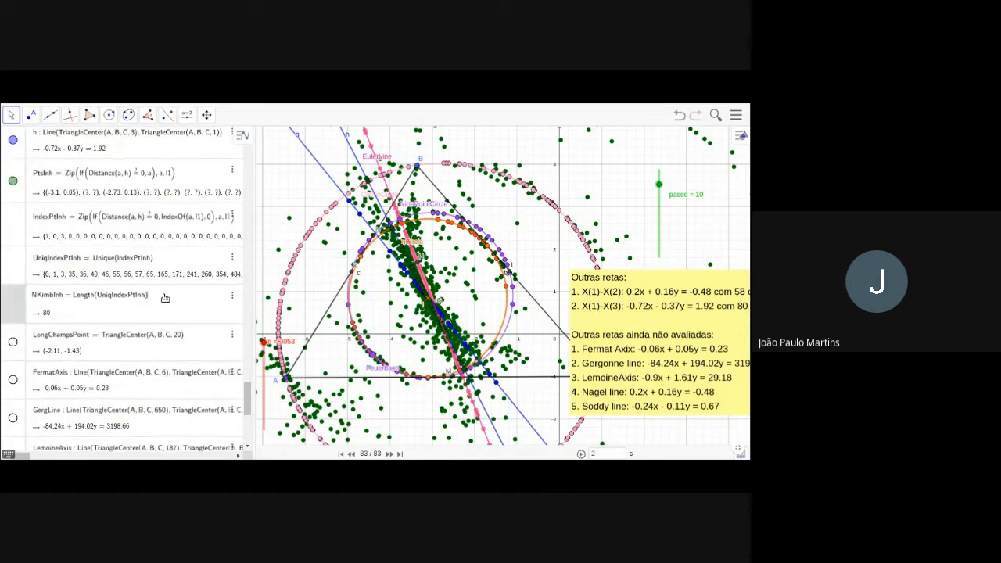
click(165, 297)
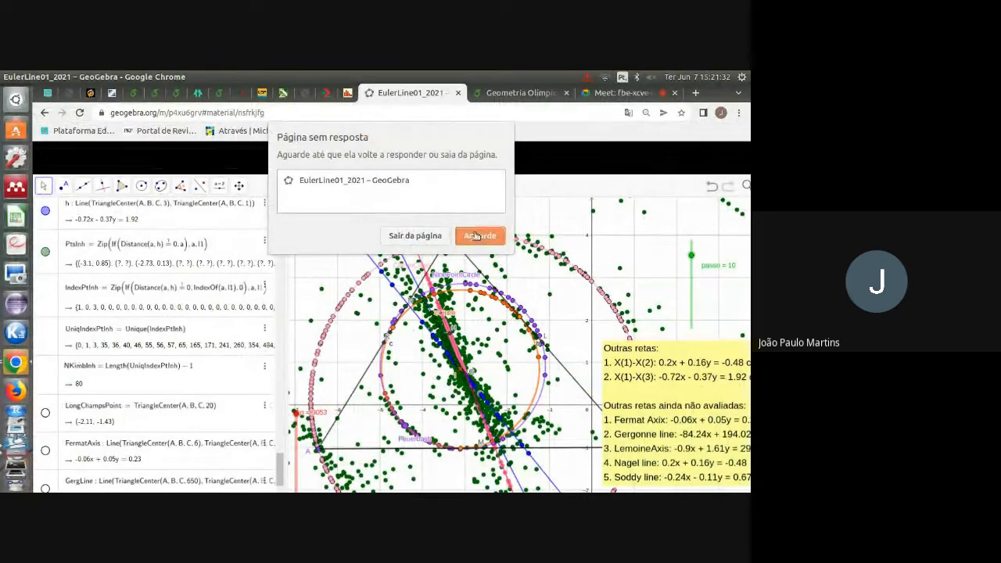
click(481, 235)
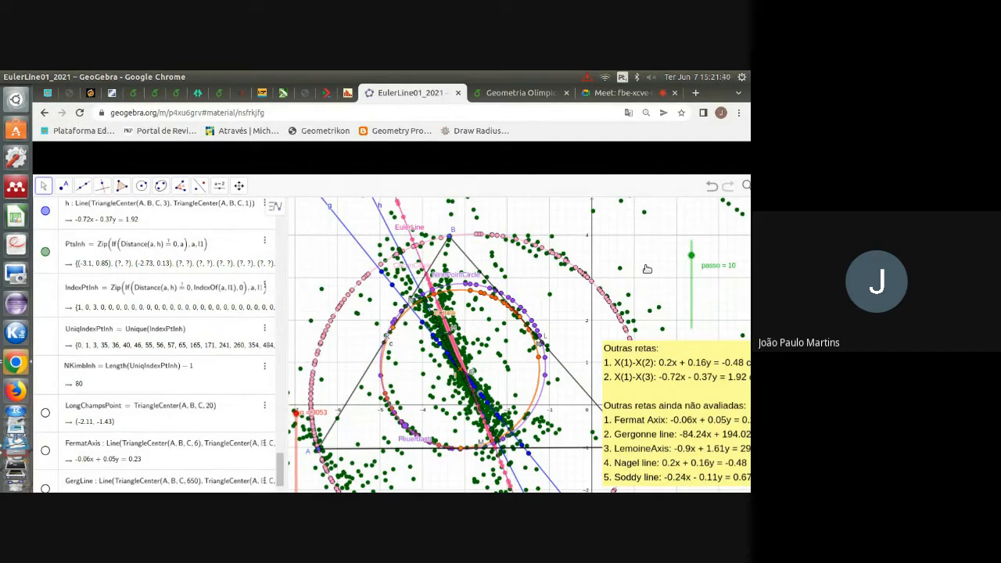
Select and release the page's web address, and restore the EulerLine01_2021 applet to full screen.
click(411, 115)
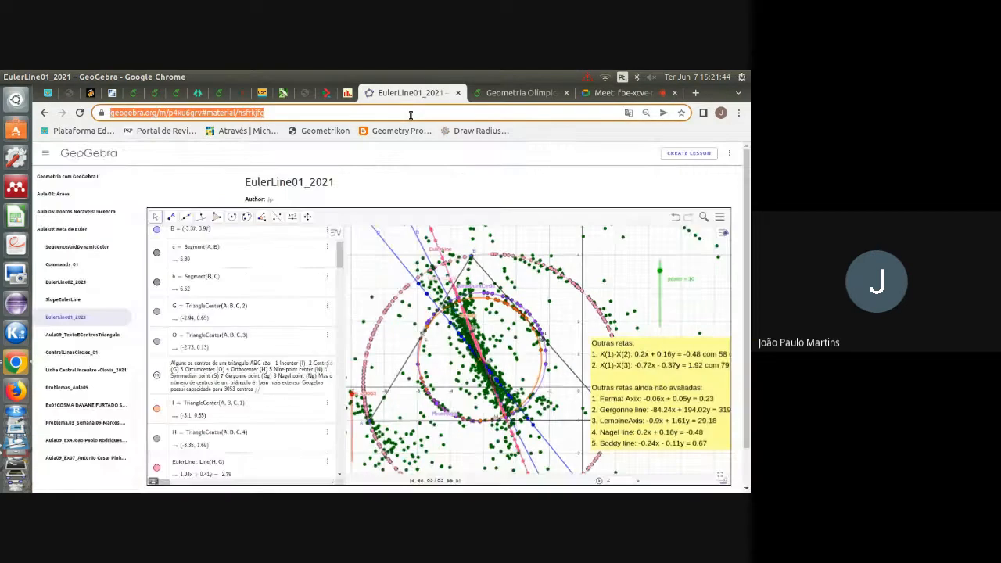
click(498, 178)
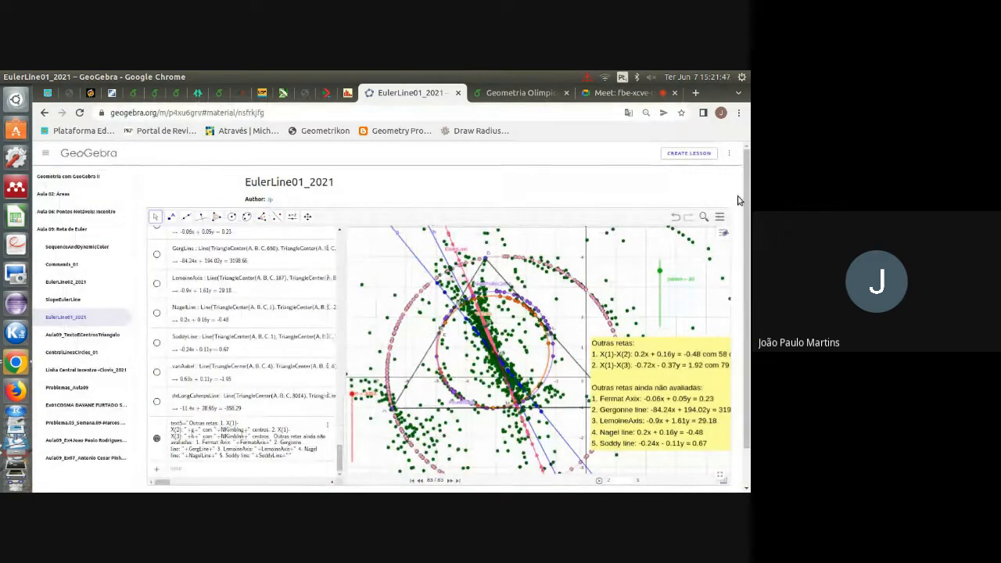
scroll(747, 201, down, 1)
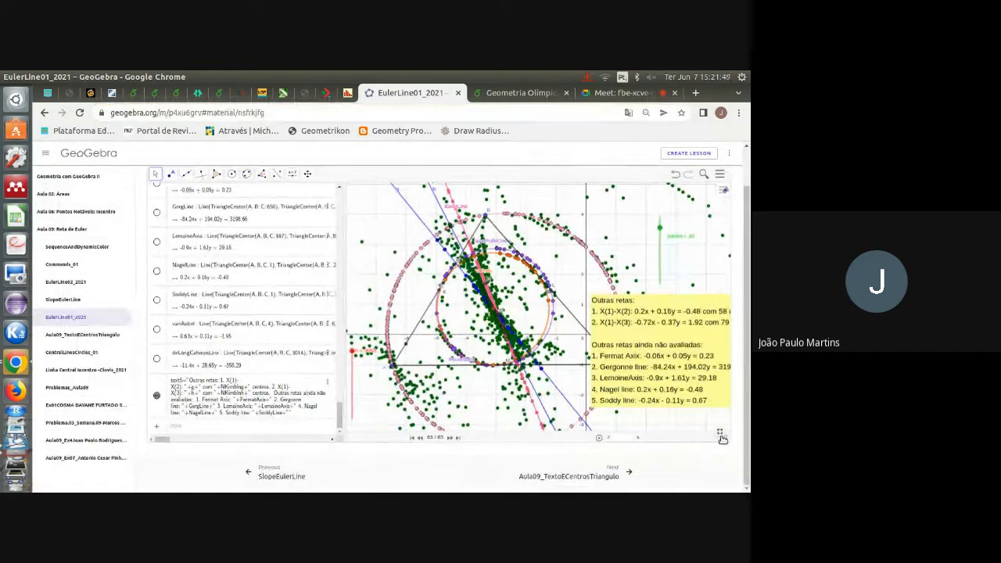
click(720, 435)
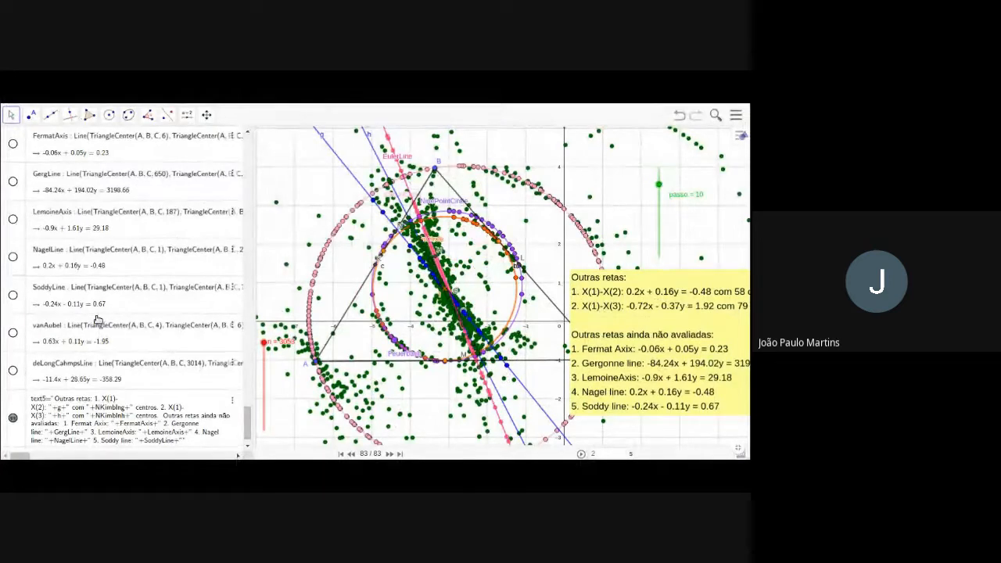
Set the passo slider to 12 to show LongChampsPoint and the other central lines, and move the Outras retas note up closer to the circumcircle.
scroll(98, 319, up, 2)
scroll(98, 319, down, 3)
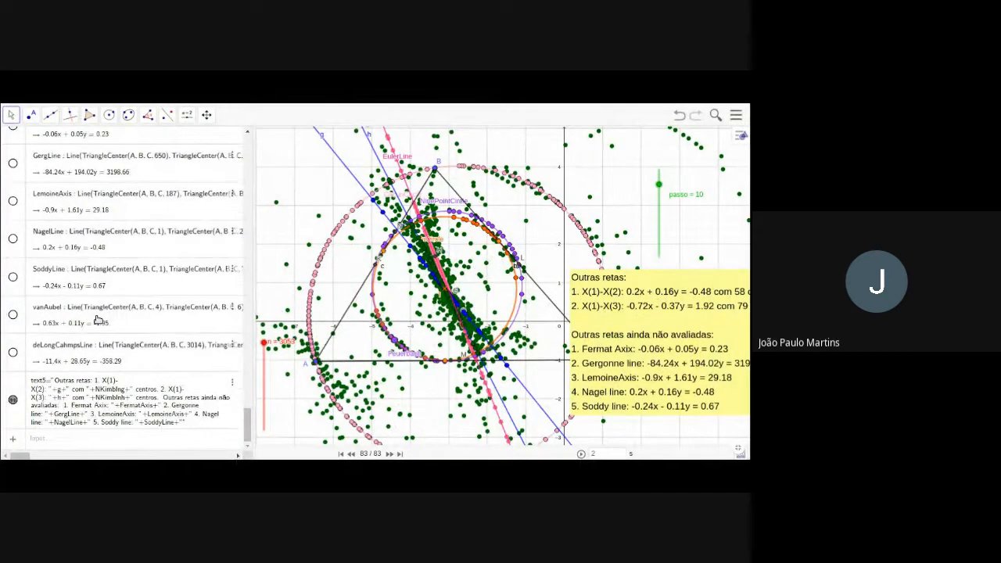
scroll(98, 320, up, 4)
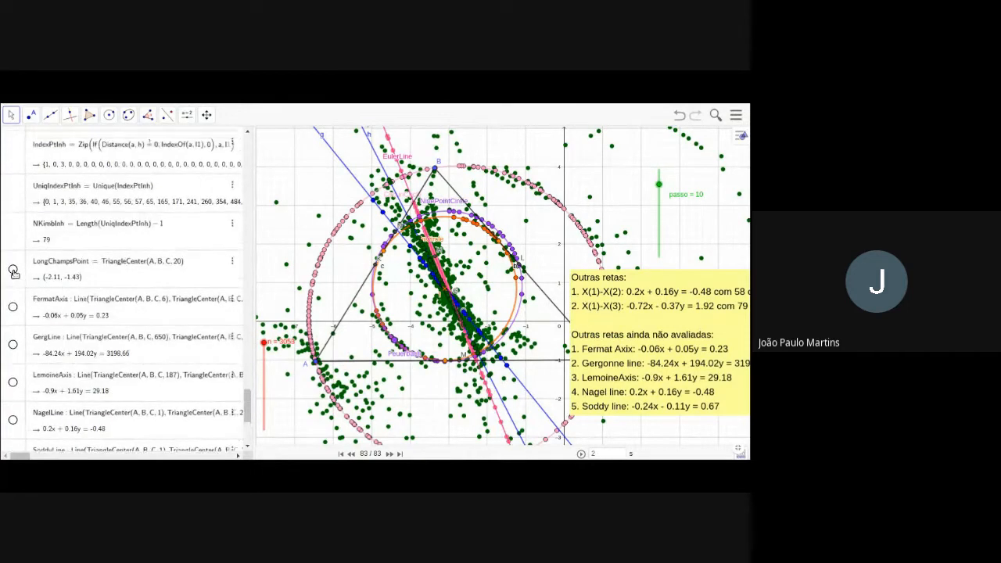
click(22, 284)
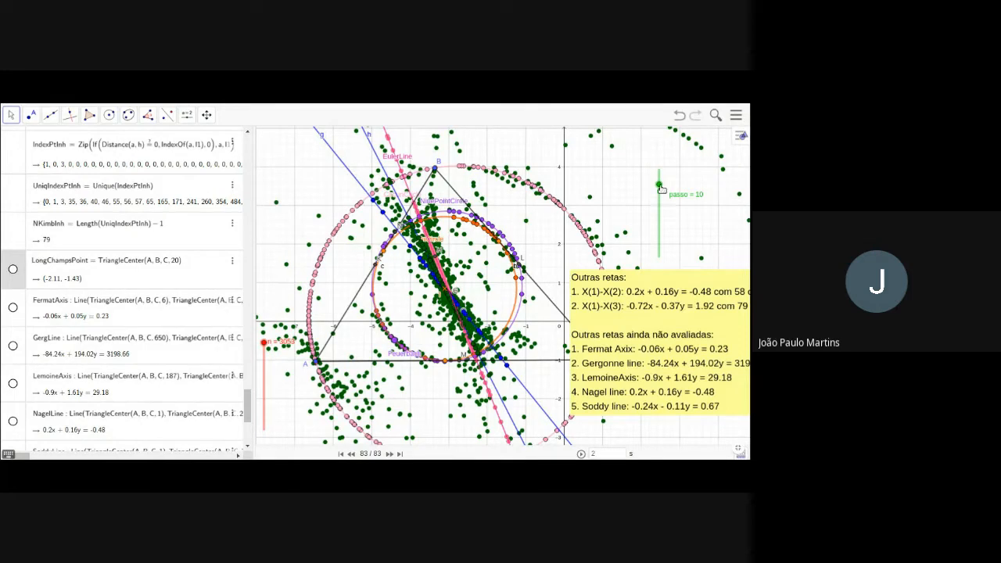
drag(661, 187, 660, 170)
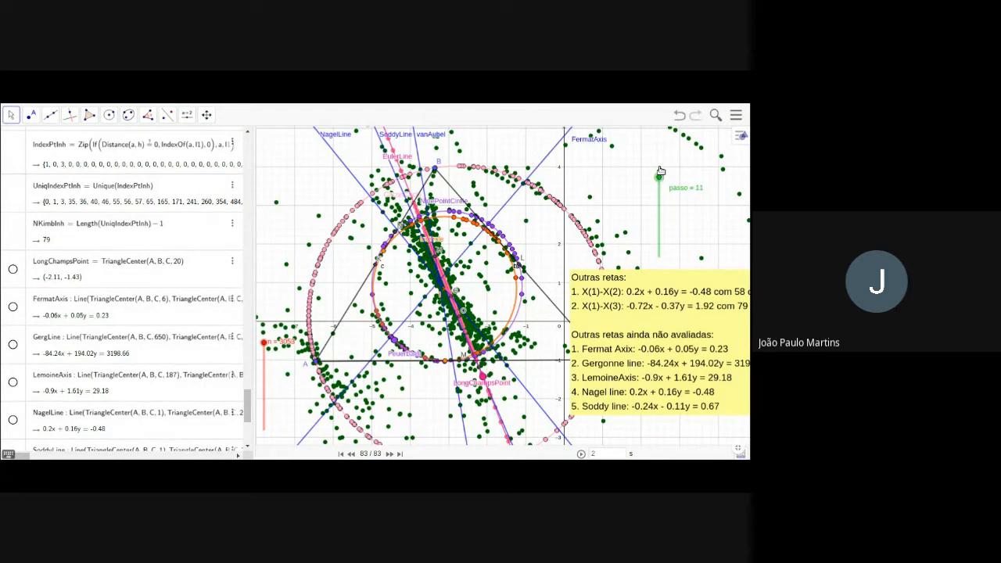
drag(583, 170, 588, 203)
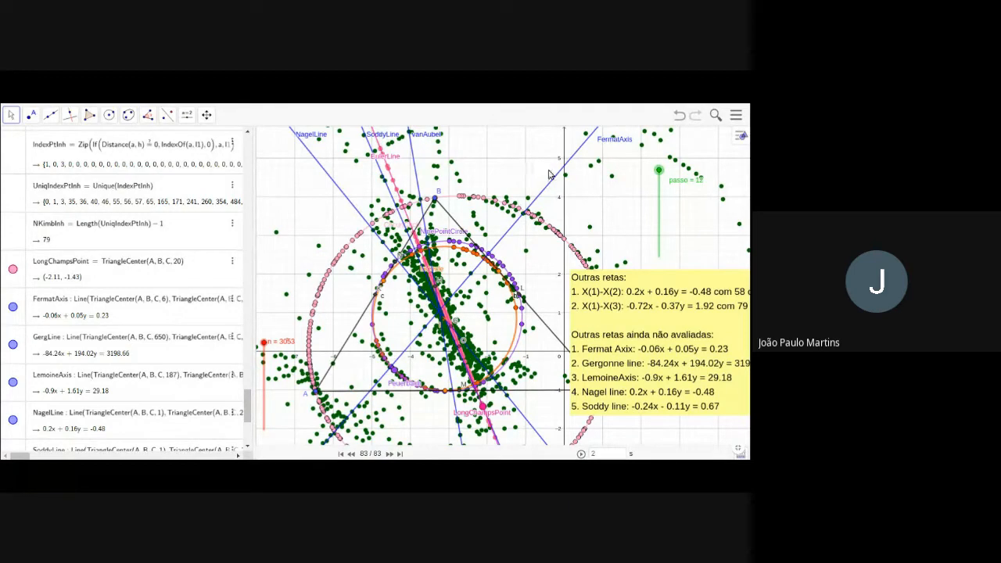
drag(614, 301, 593, 283)
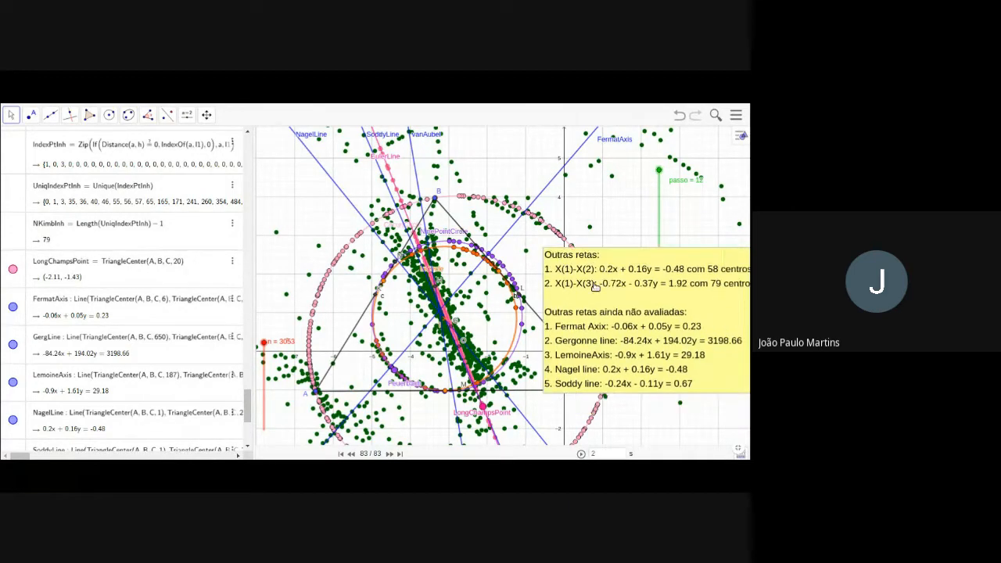
scroll(143, 333, down, 4)
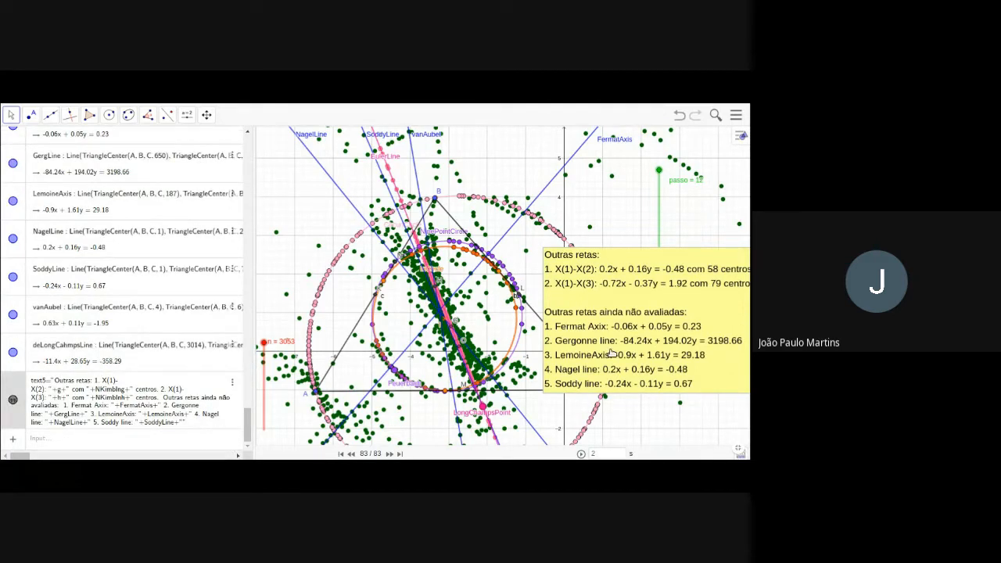
Leave full screen, open the next activity, Aula09_TextoECentrosTriangulo, and show its applet in full screen.
key(Escape)
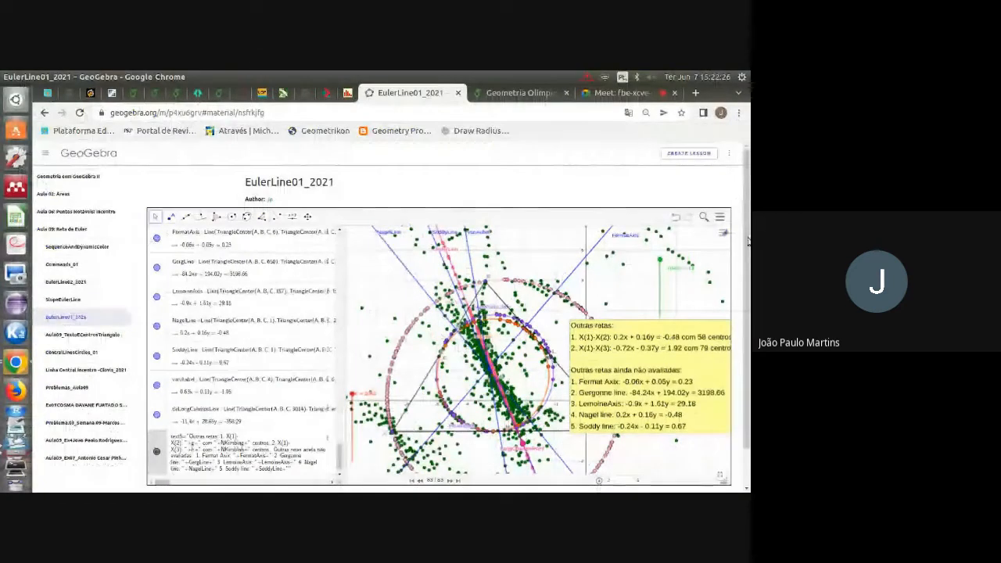
scroll(748, 241, down, 1)
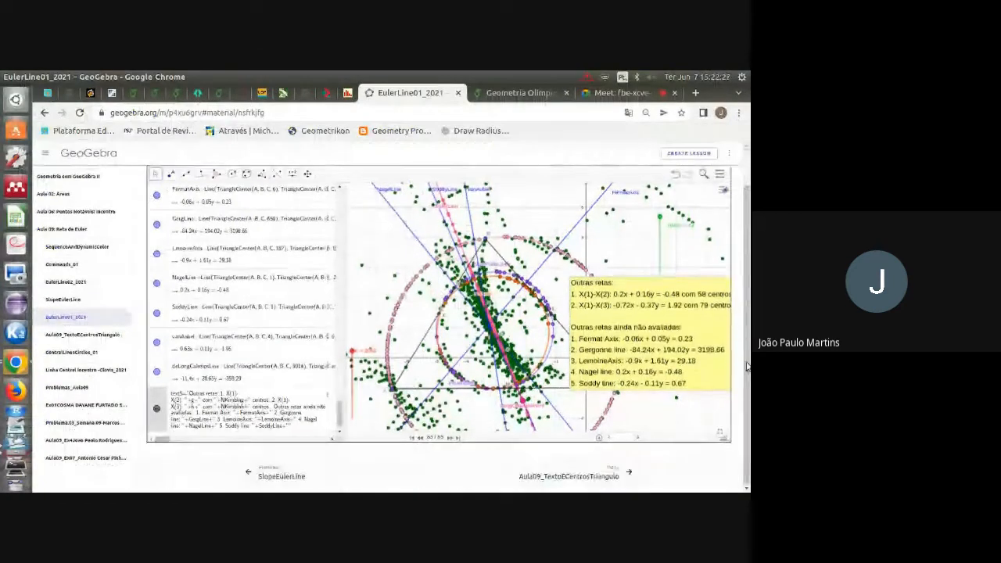
click(560, 478)
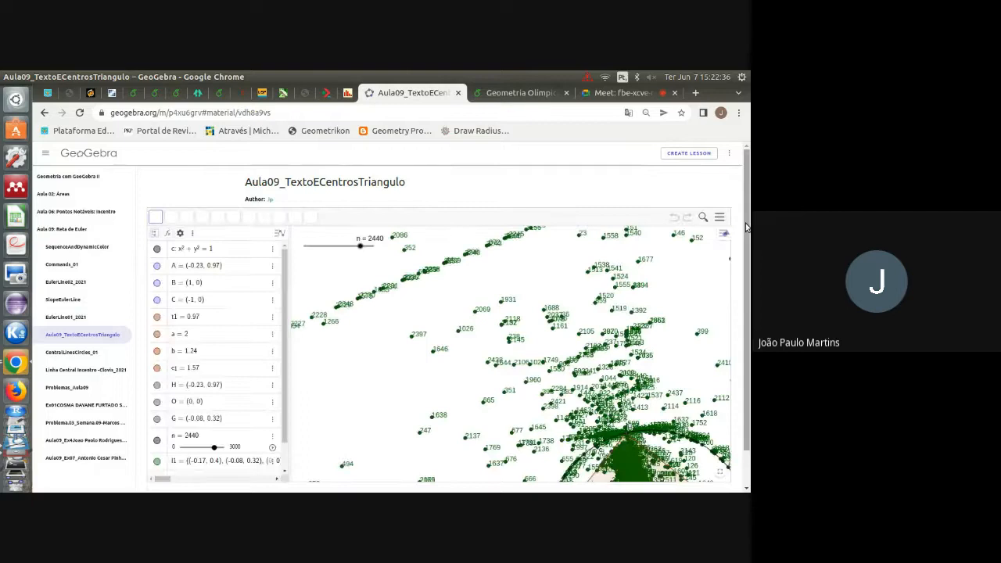
scroll(745, 227, down, 2)
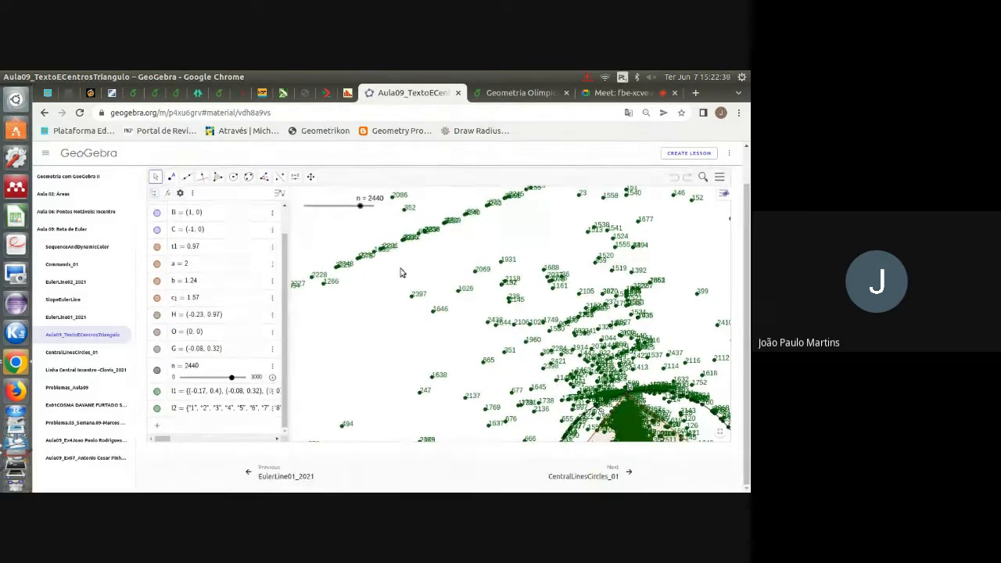
click(721, 434)
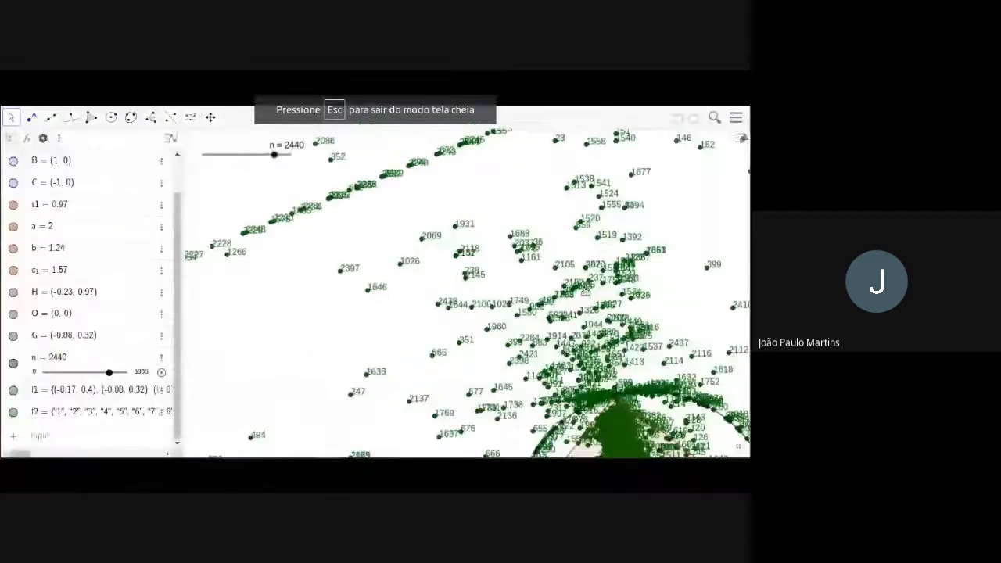
Bring the triangle and its circumcircle into view, hide the l2 number labels, and set n to 730.
drag(520, 236, 490, 226)
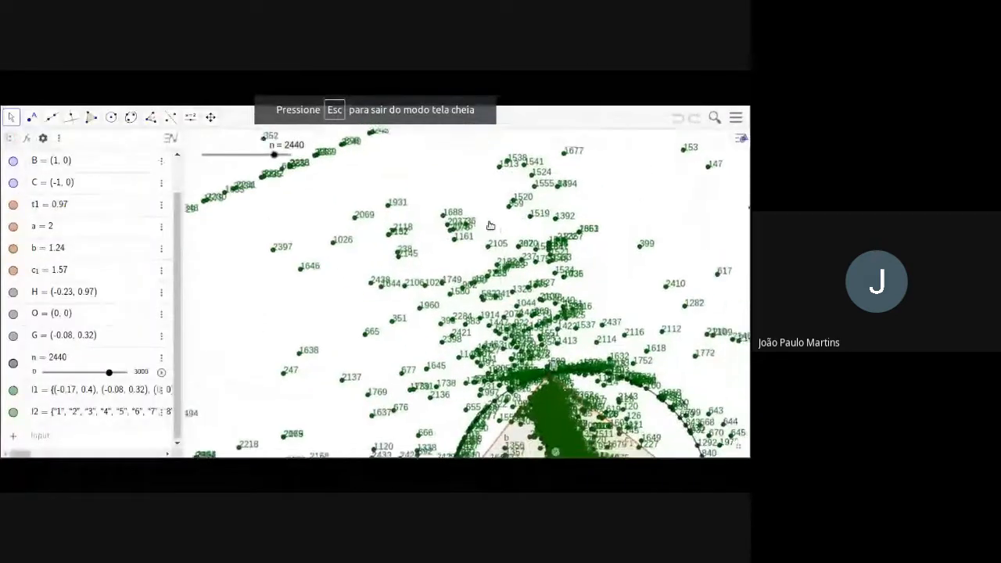
scroll(491, 226, down, 1)
scroll(491, 226, down, 2)
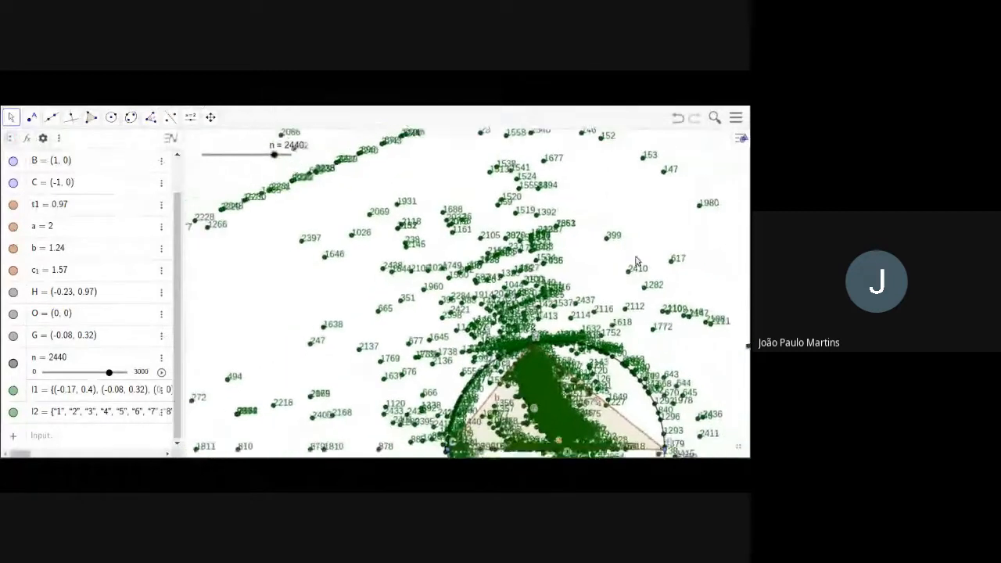
drag(697, 285, 645, 217)
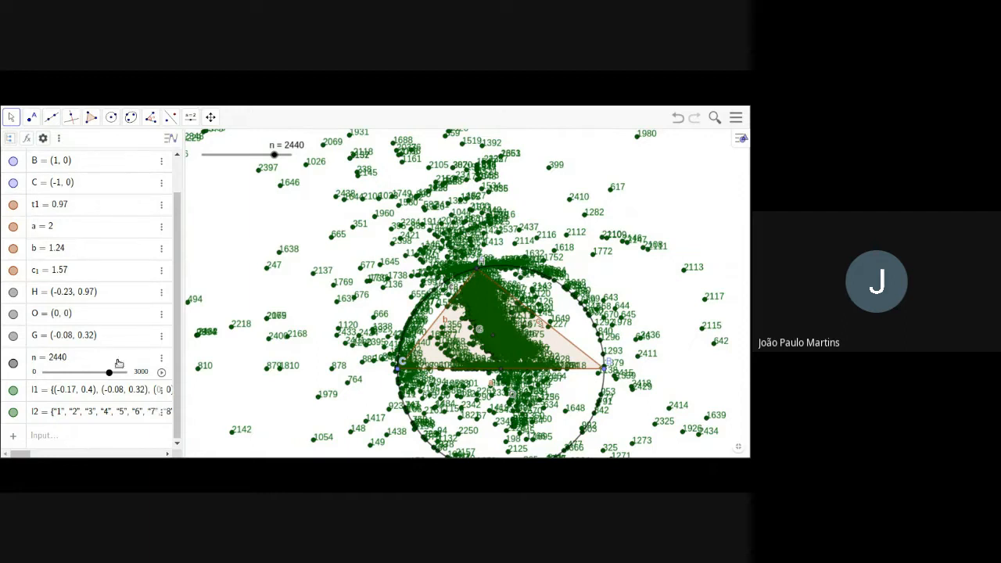
click(16, 413)
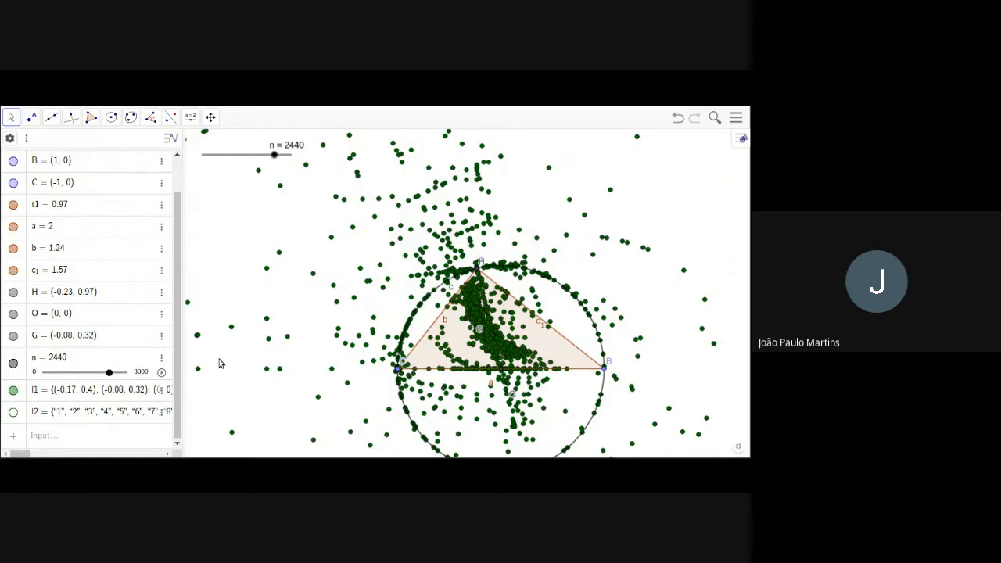
drag(110, 373, 66, 374)
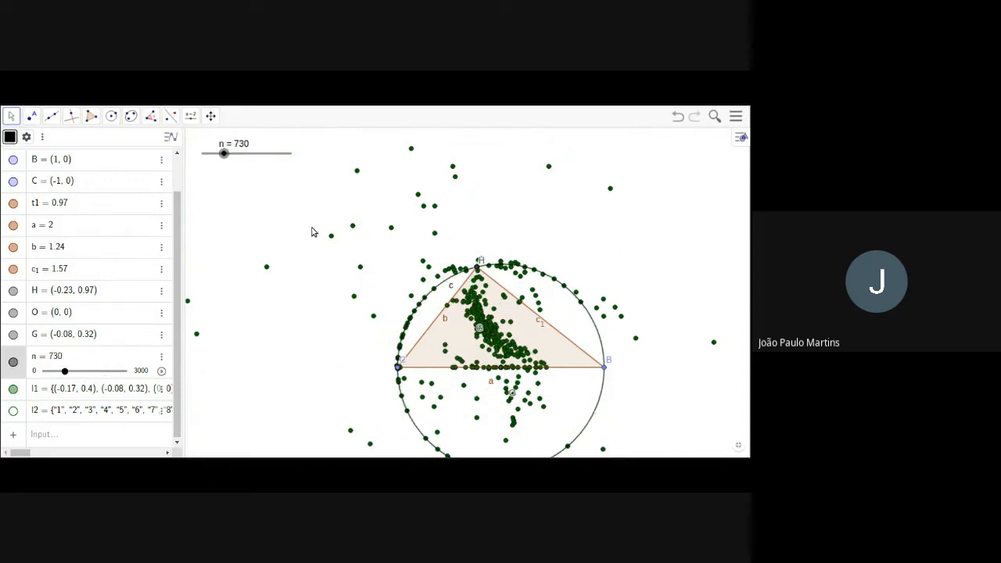
Open the definition of list l2 and widen the algebra view until its whole Sequence formula can be read.
drag(184, 266, 242, 261)
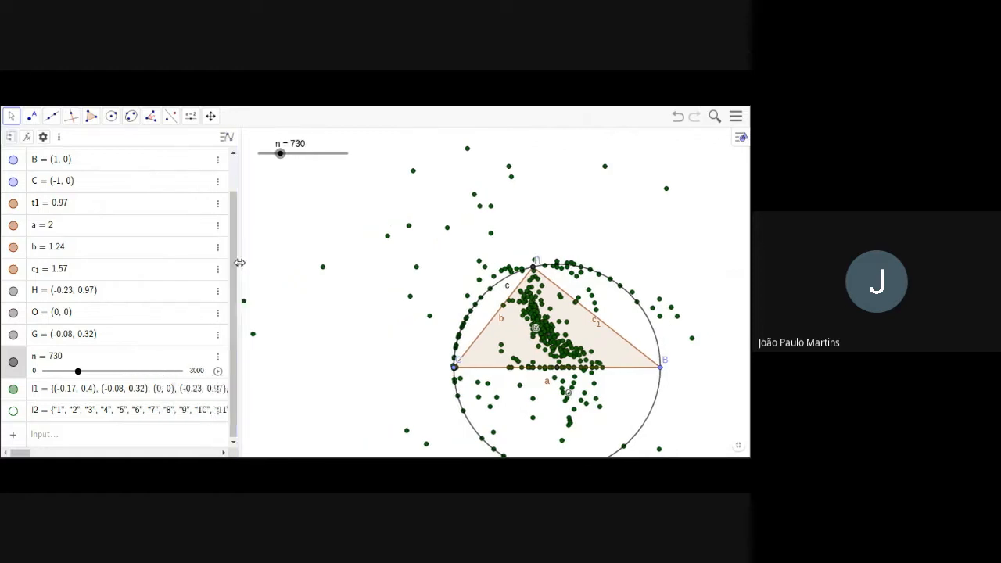
click(51, 412)
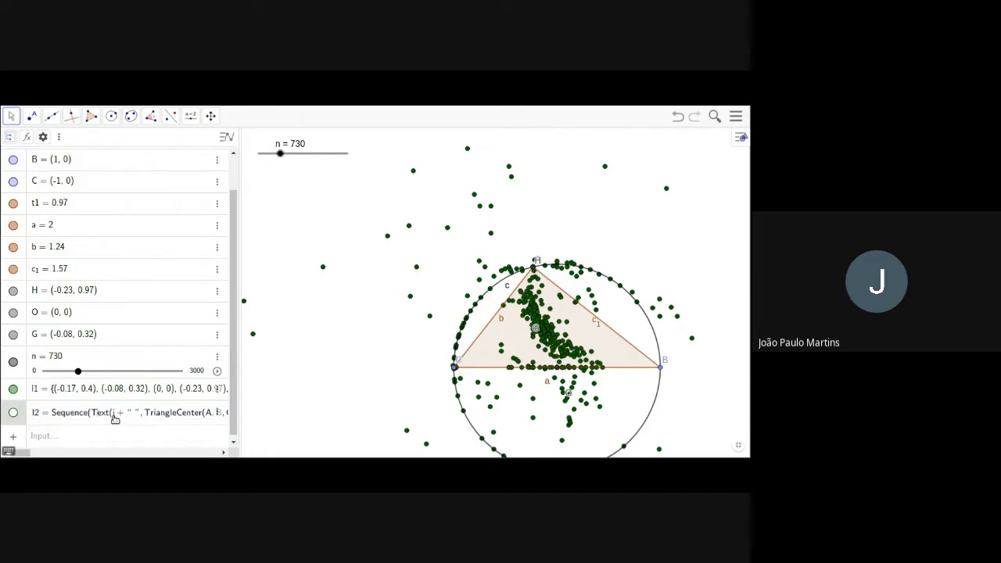
drag(238, 400, 313, 393)
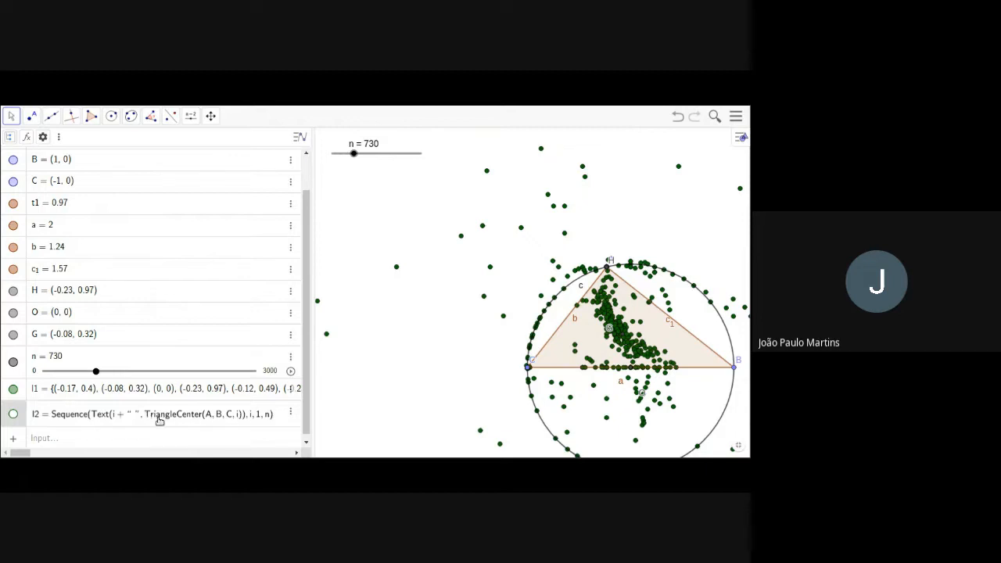
Show the l2 number labels, narrow the algebra view, and set n to 2970.
click(13, 413)
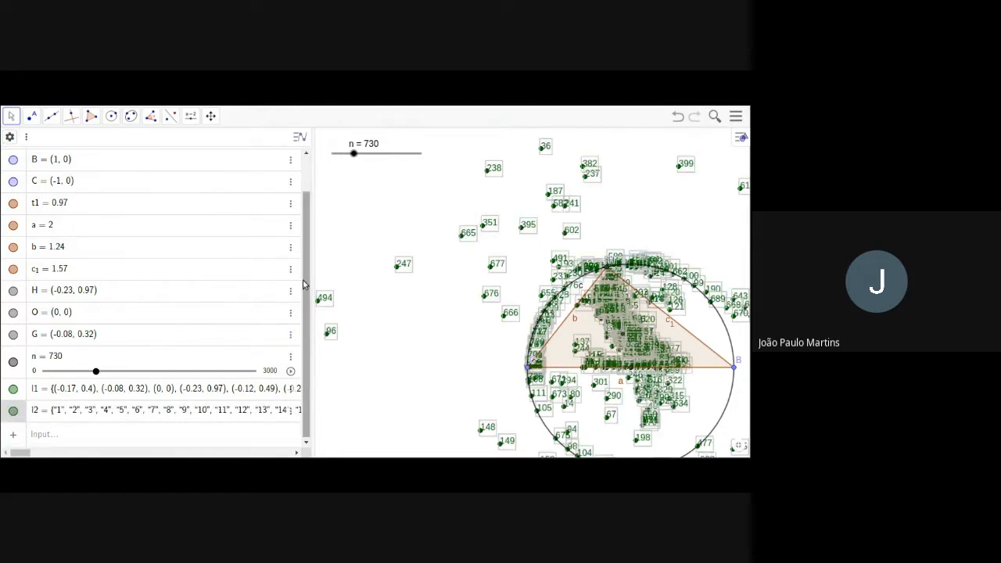
drag(310, 261, 144, 276)
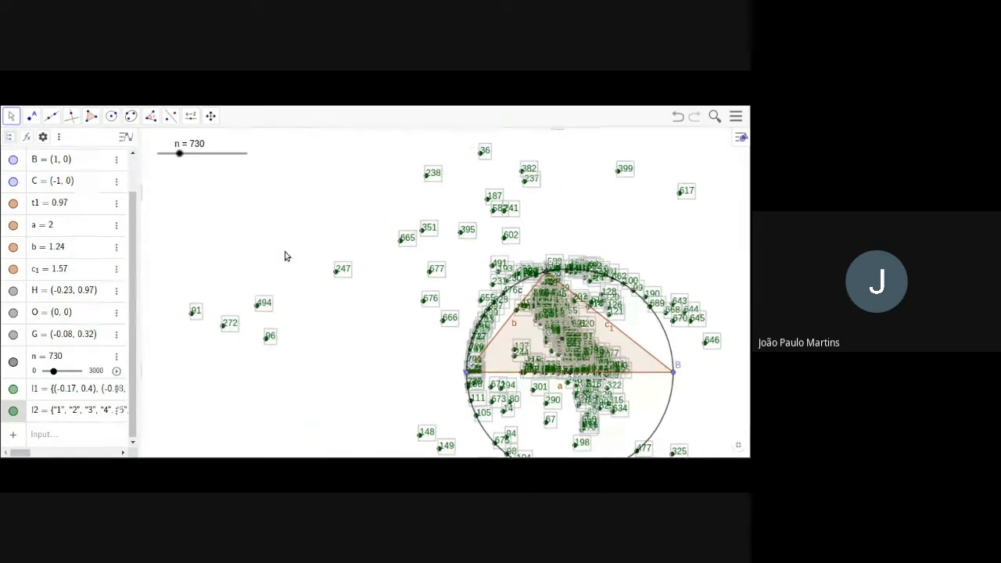
scroll(285, 256, down, 4)
drag(288, 212, 327, 288)
scroll(326, 290, down, 3)
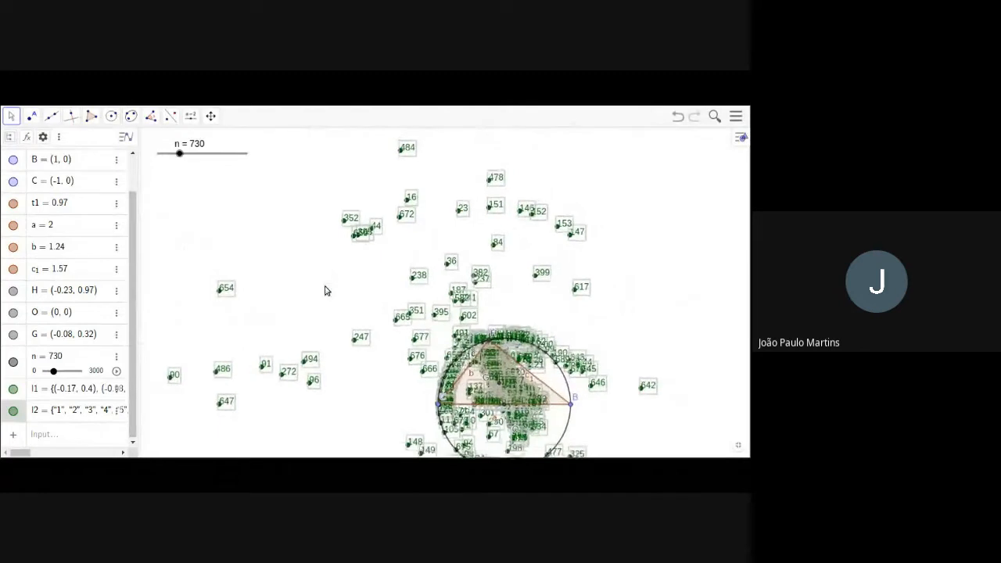
scroll(326, 290, down, 4)
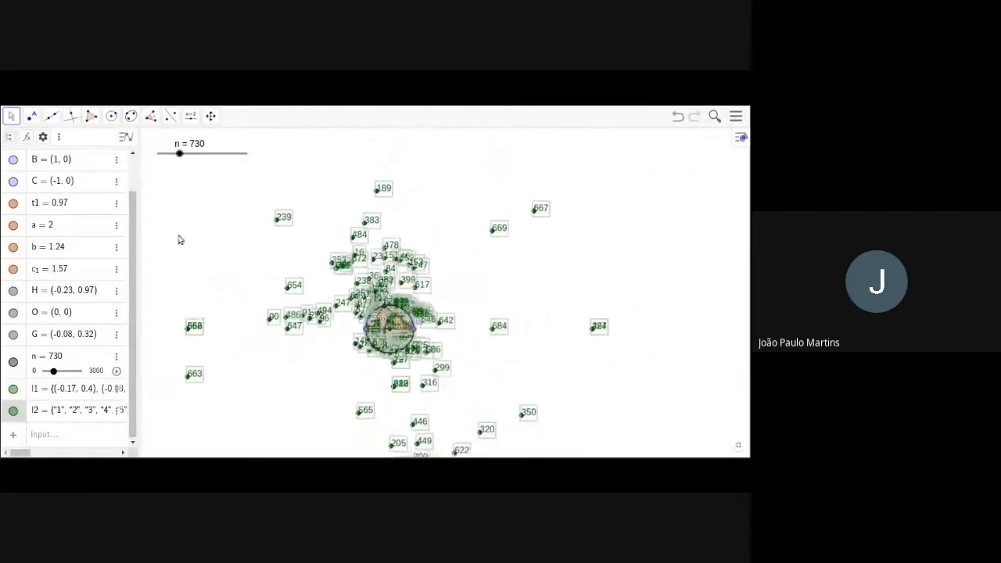
drag(181, 155, 246, 155)
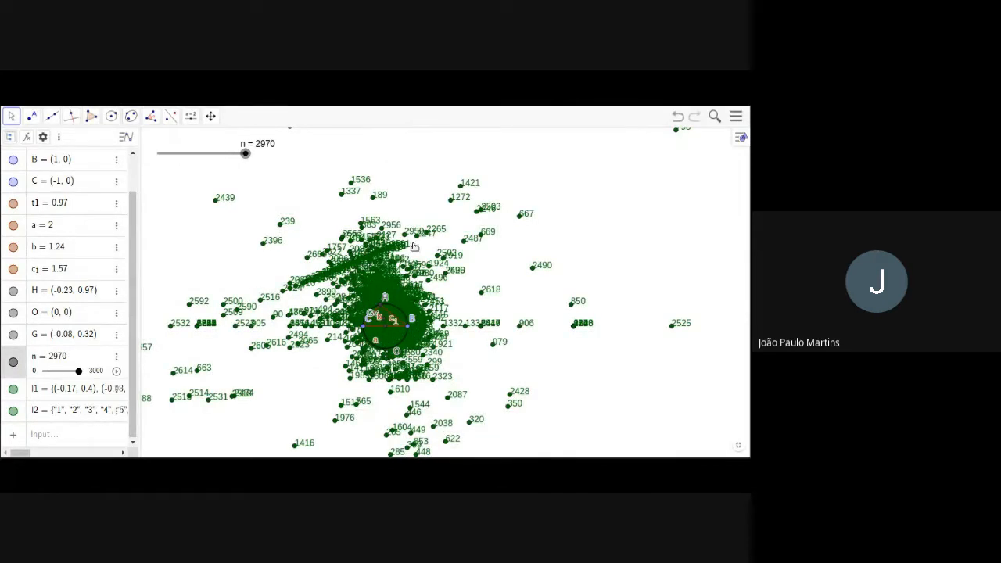
Examine up close the slanted row of numbered centers and the centers crowded around the triangle and its circumcircle.
scroll(368, 268, up, 3)
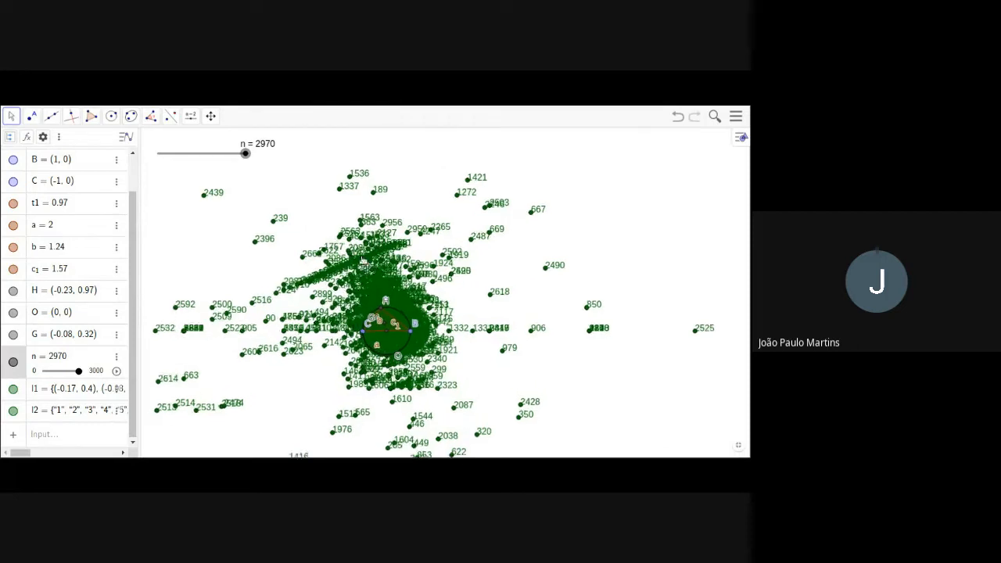
scroll(345, 260, up, 2)
scroll(308, 289, up, 3)
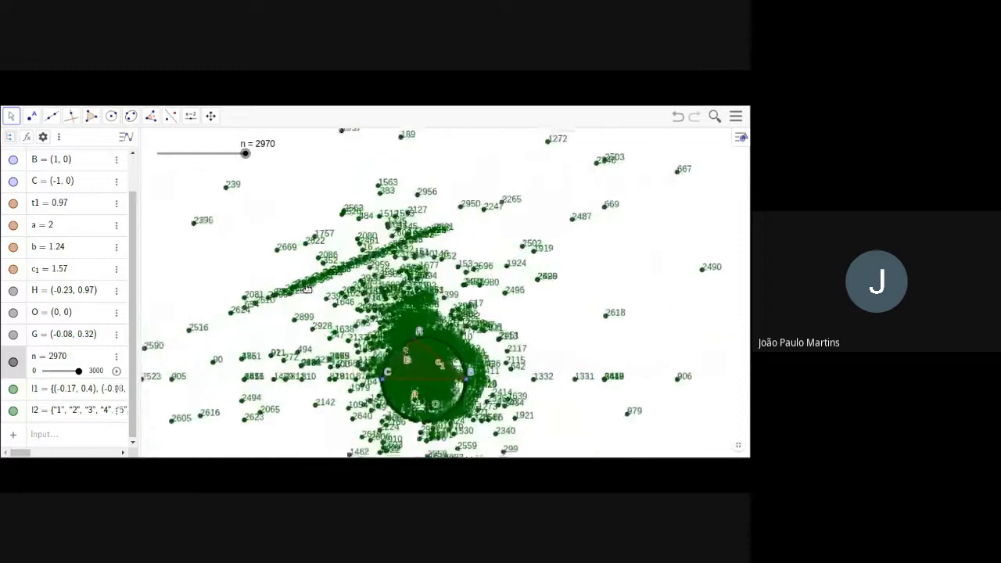
scroll(313, 288, up, 3)
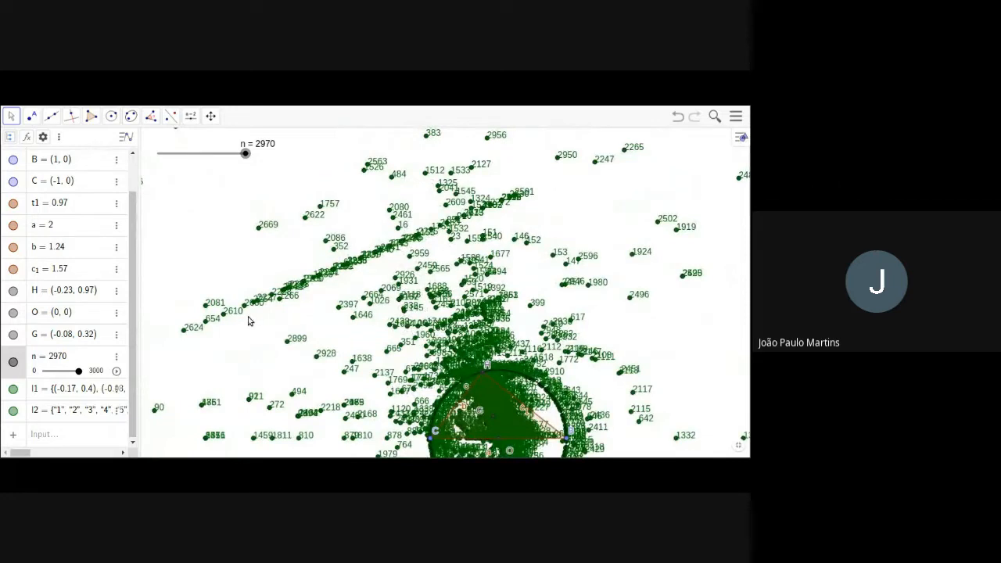
scroll(194, 332, up, 3)
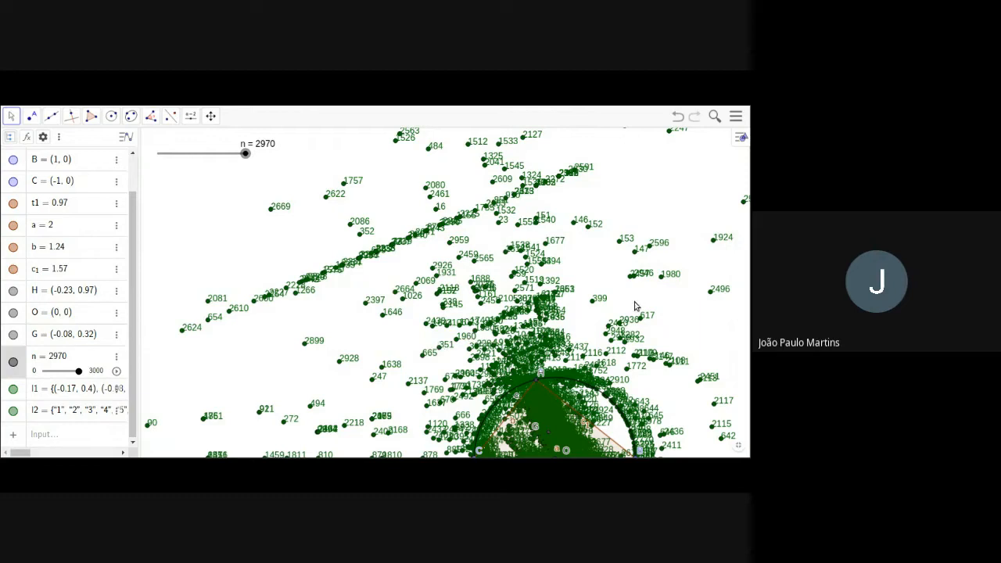
drag(623, 288, 601, 223)
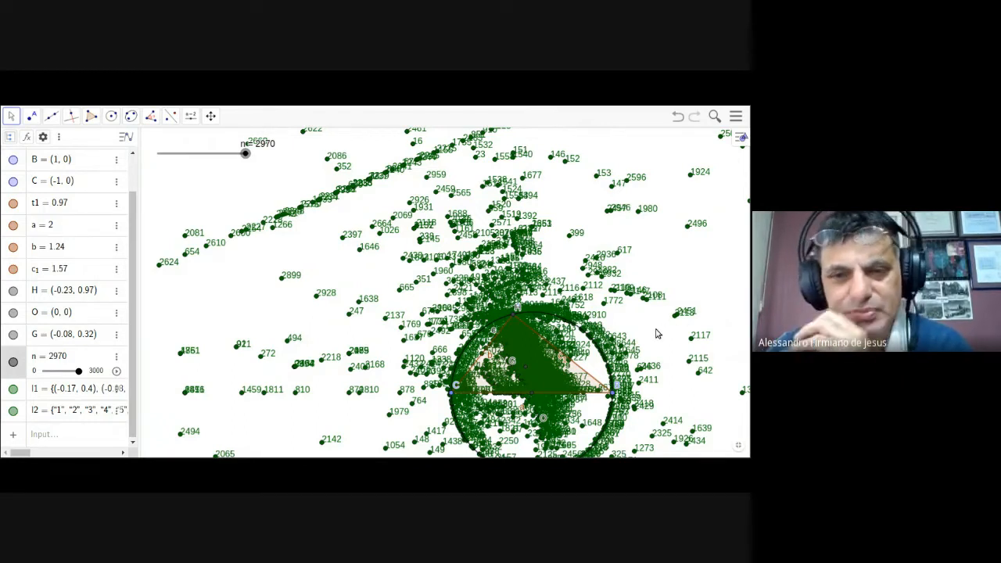
drag(658, 342, 610, 290)
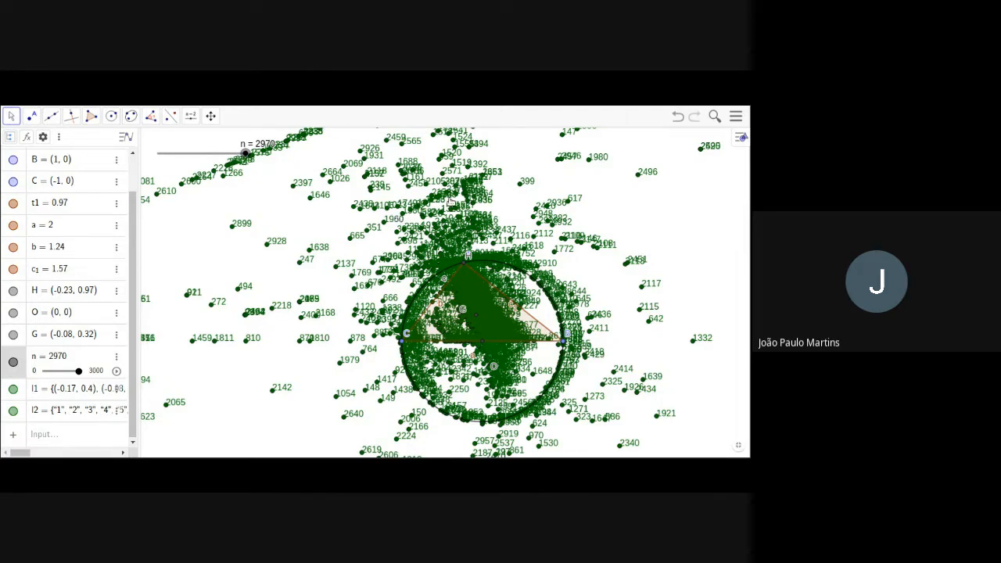
Leave full screen and open the next activity, CentralLinesCircles_01.
click(739, 449)
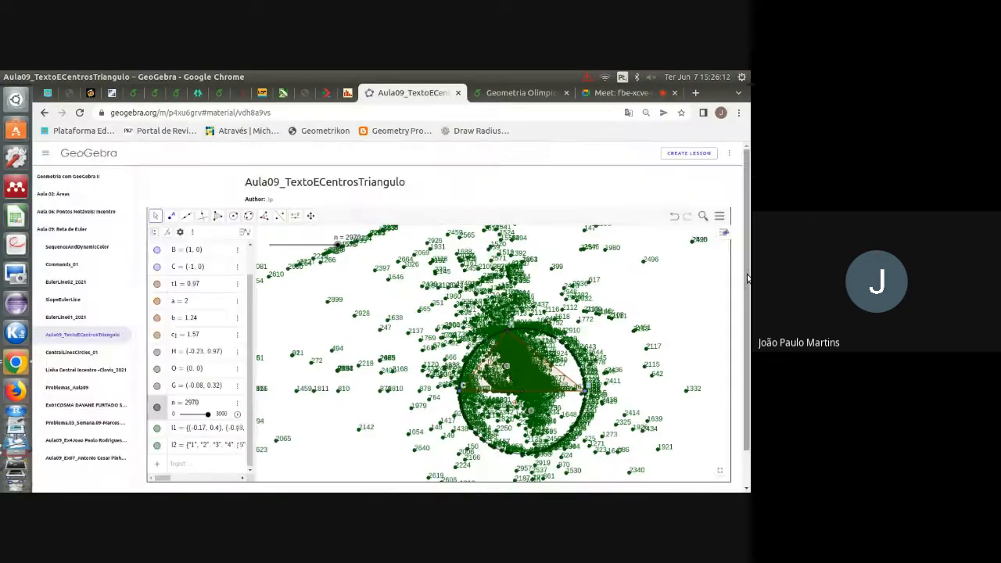
scroll(746, 278, down, 1)
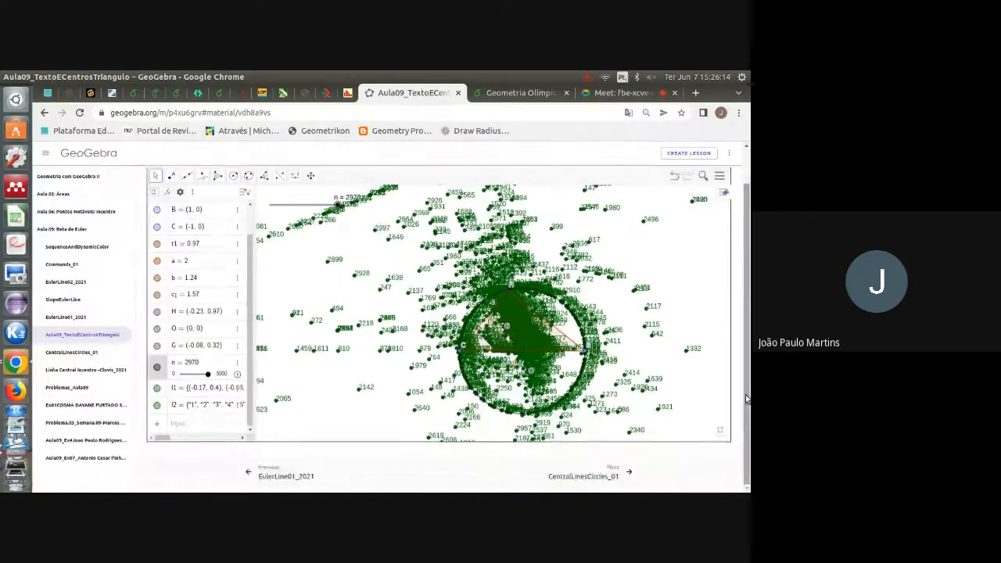
click(574, 478)
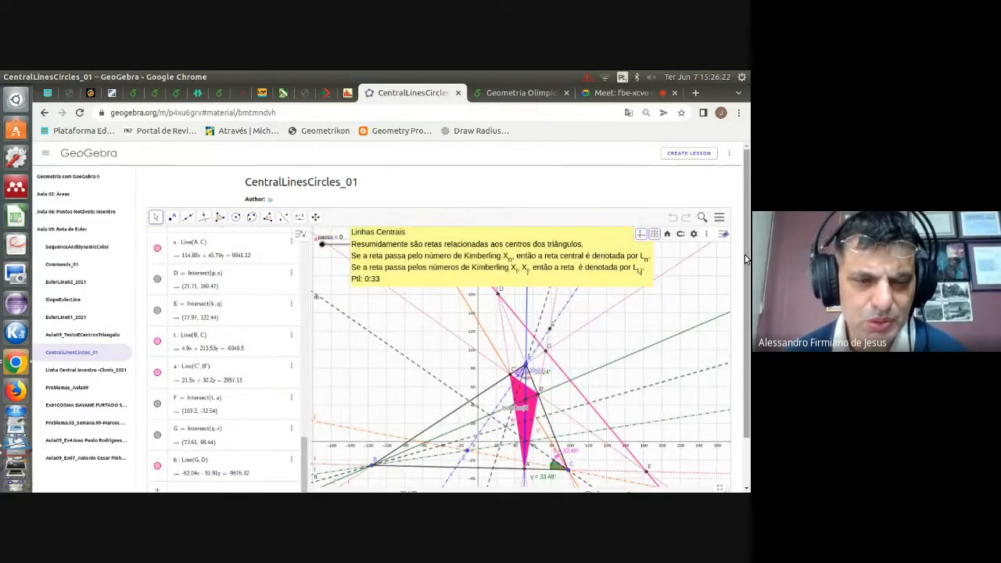
drag(745, 259, 749, 311)
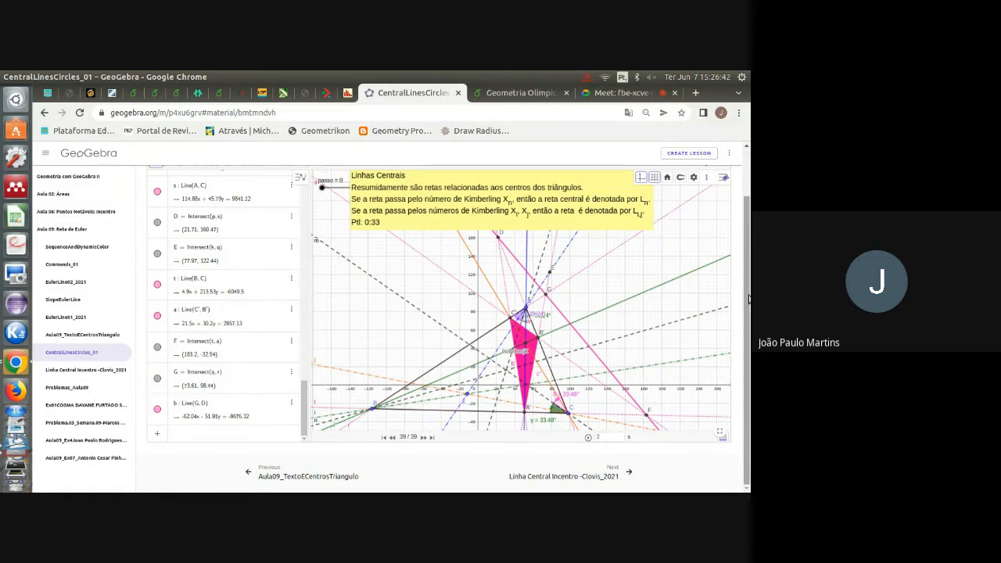
Return to the previous activity, Aula09_TextoECentrosTriangulo.
click(306, 476)
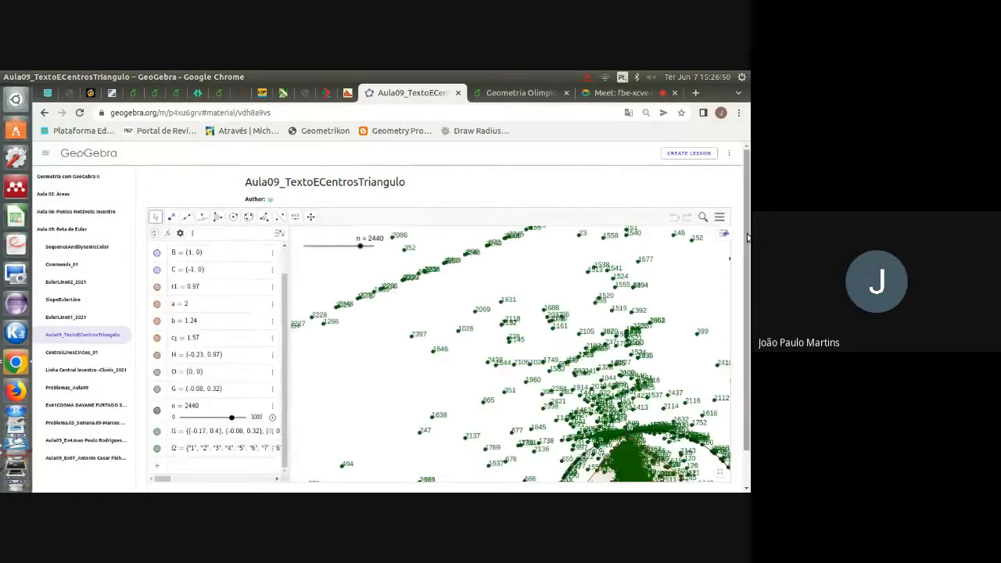
drag(748, 236, 750, 397)
click(206, 431)
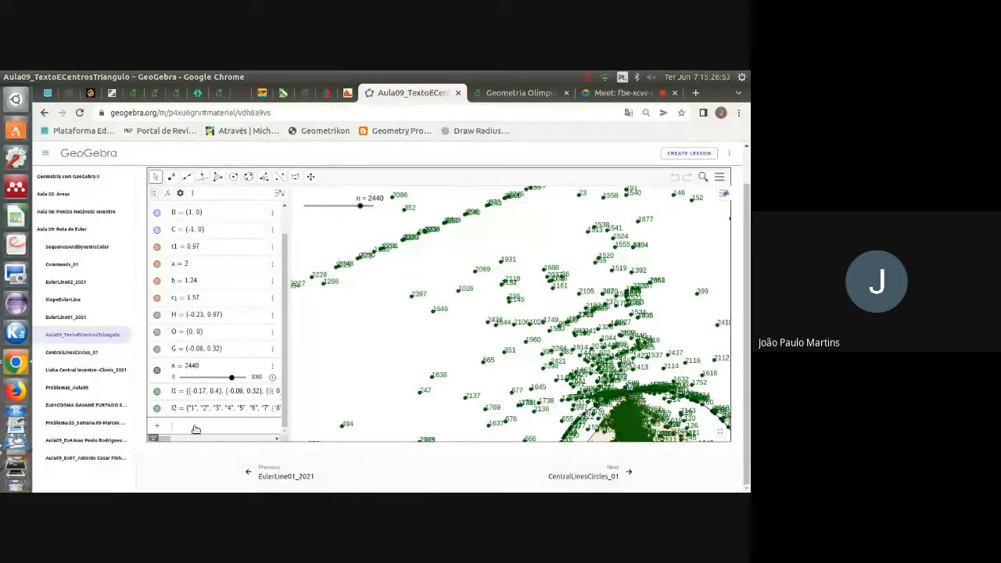
text(Zip()
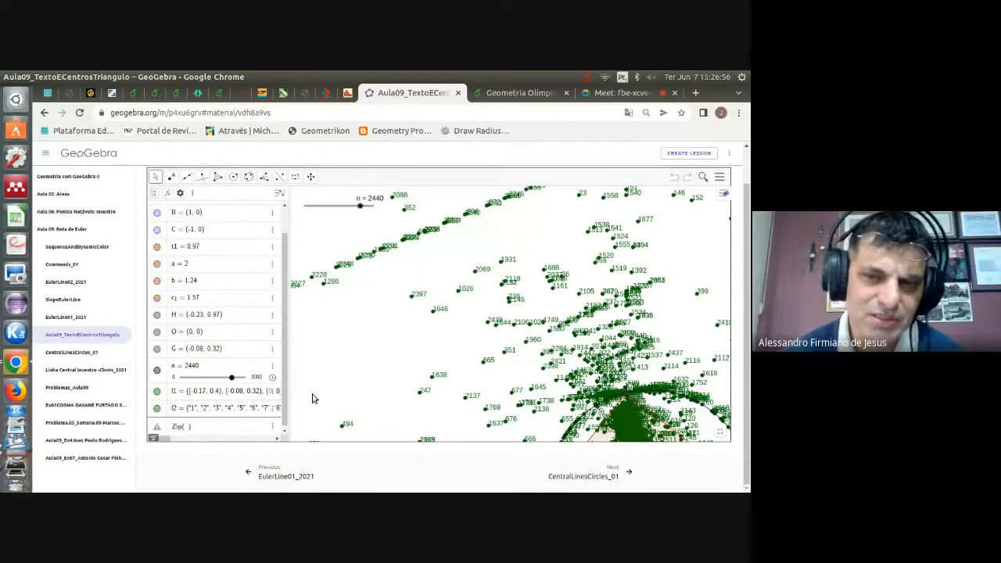
key(Escape)
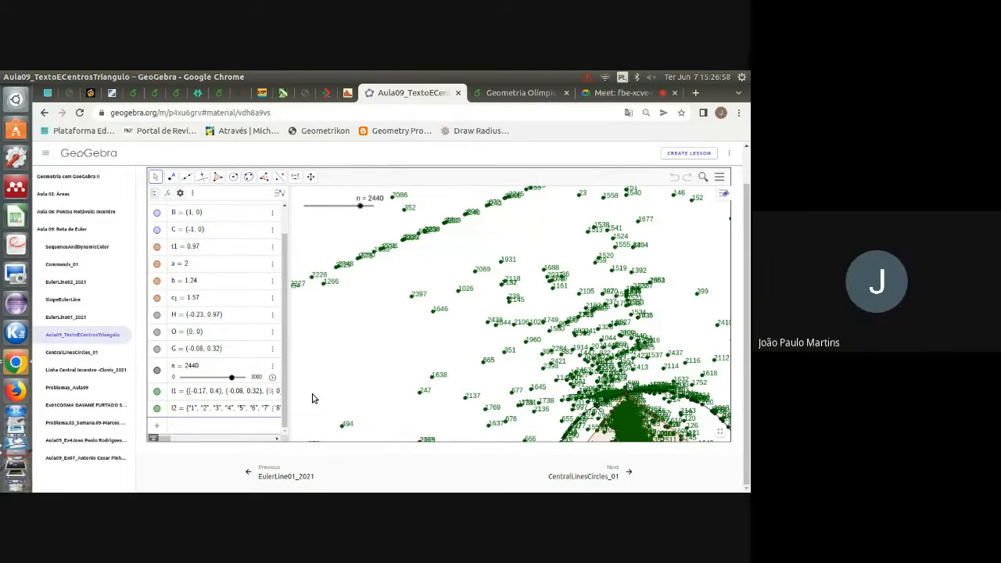
Bring the whole cloud of numbered centers into view and set n to 3000.
scroll(411, 344, down, 4)
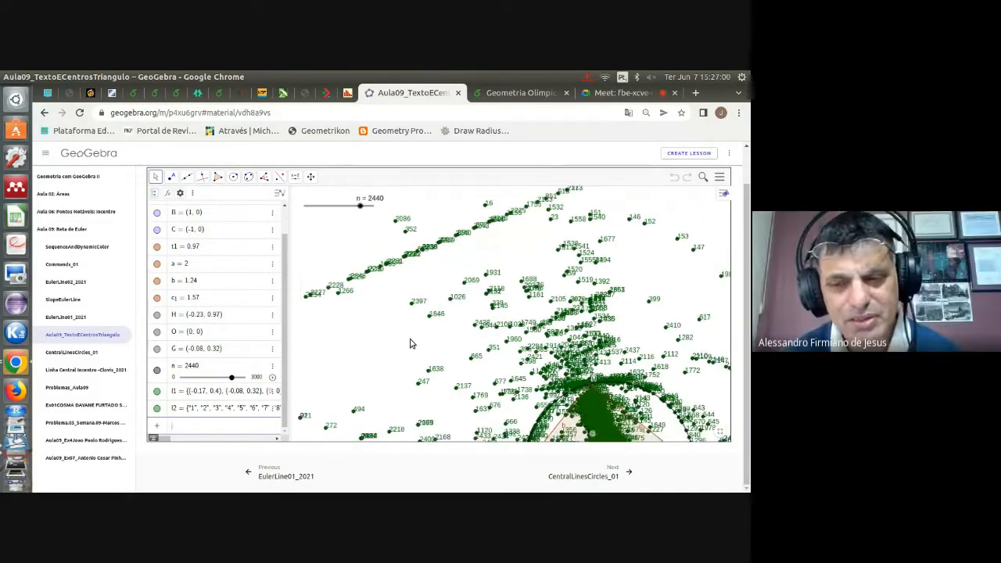
scroll(352, 297, down, 3)
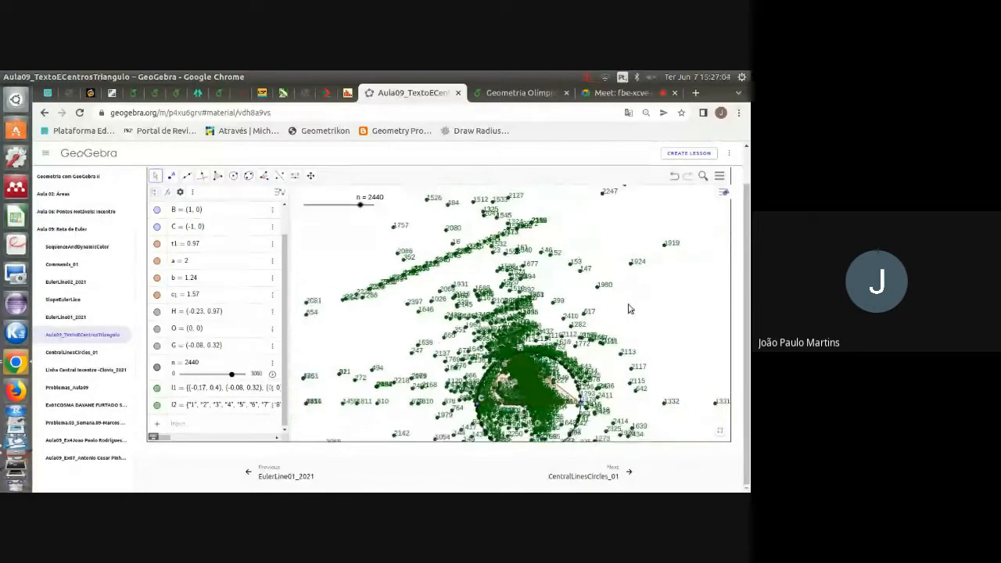
drag(657, 308, 523, 283)
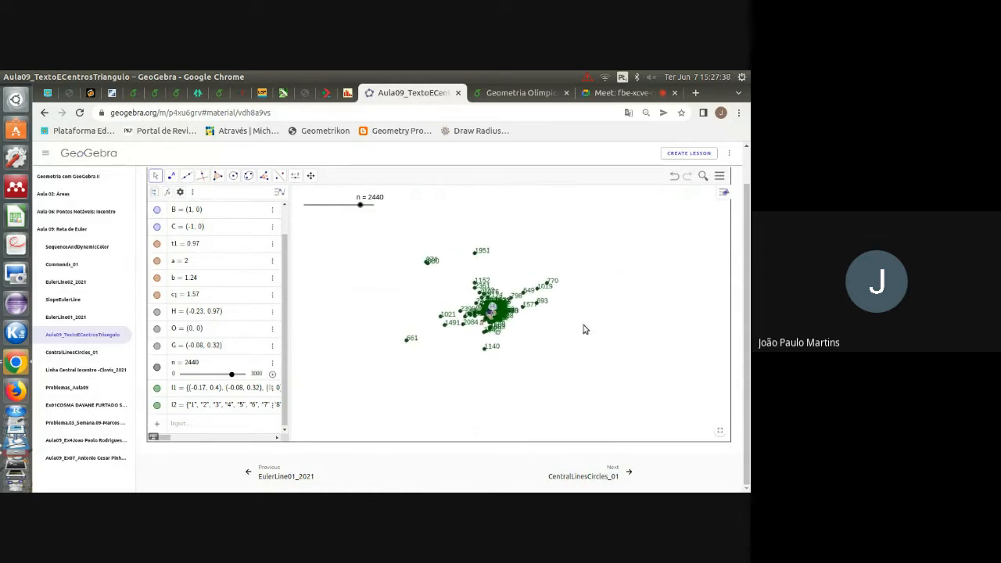
click(379, 206)
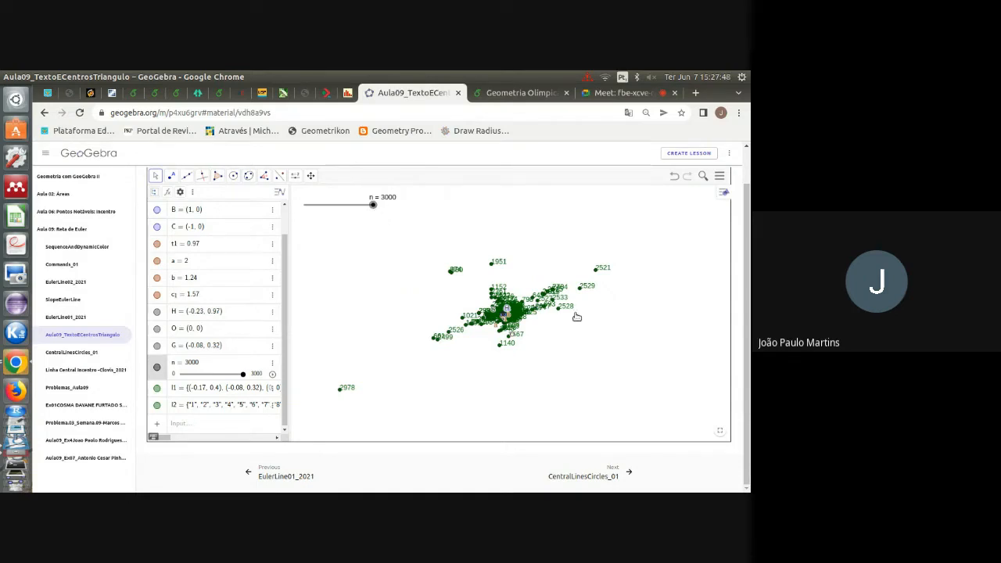
Examine the outlying numbered centers far from the triangle, and widen the algebra view.
drag(583, 344, 570, 313)
scroll(469, 351, down, 2)
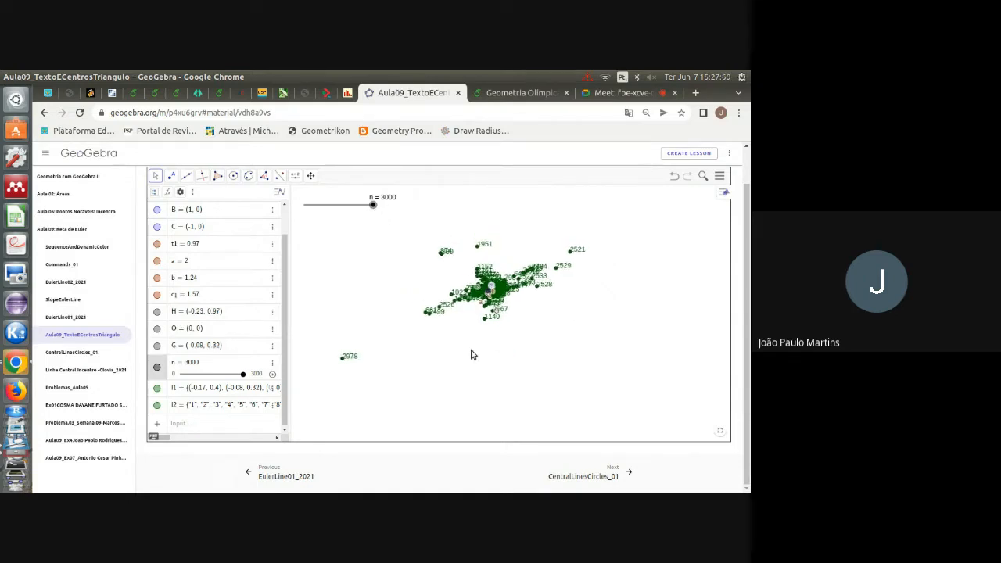
scroll(445, 362, down, 1)
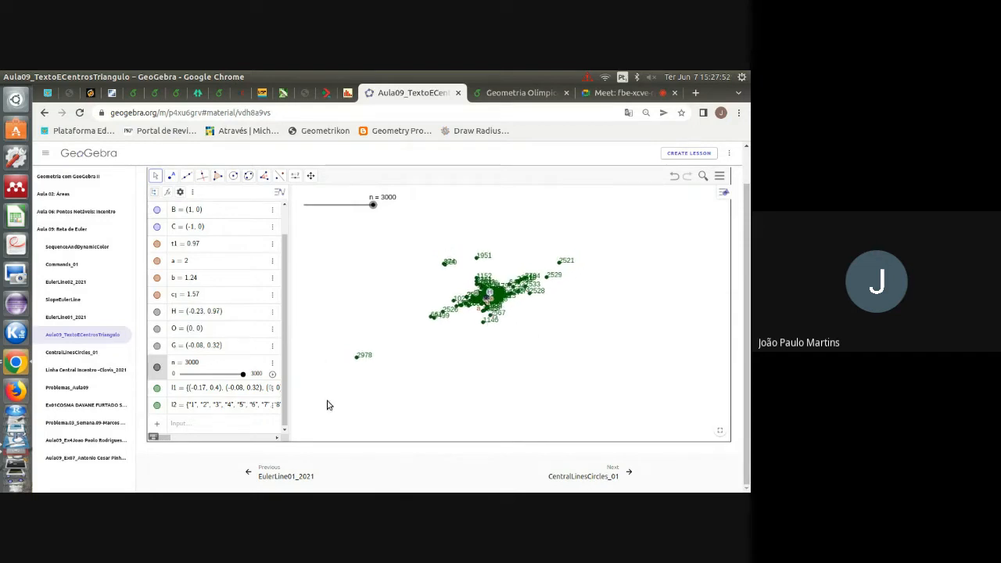
scroll(502, 362, down, 3)
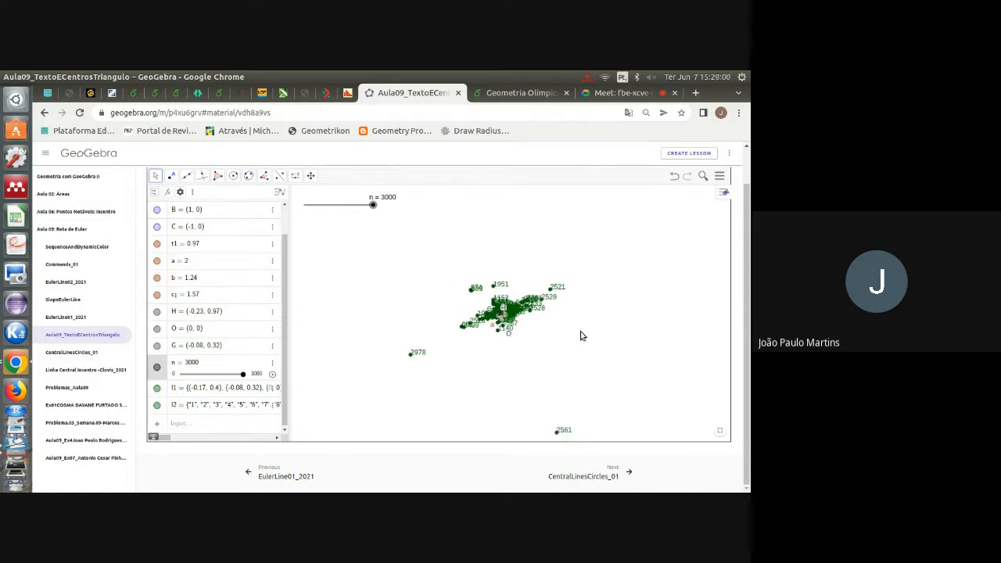
drag(602, 348, 553, 298)
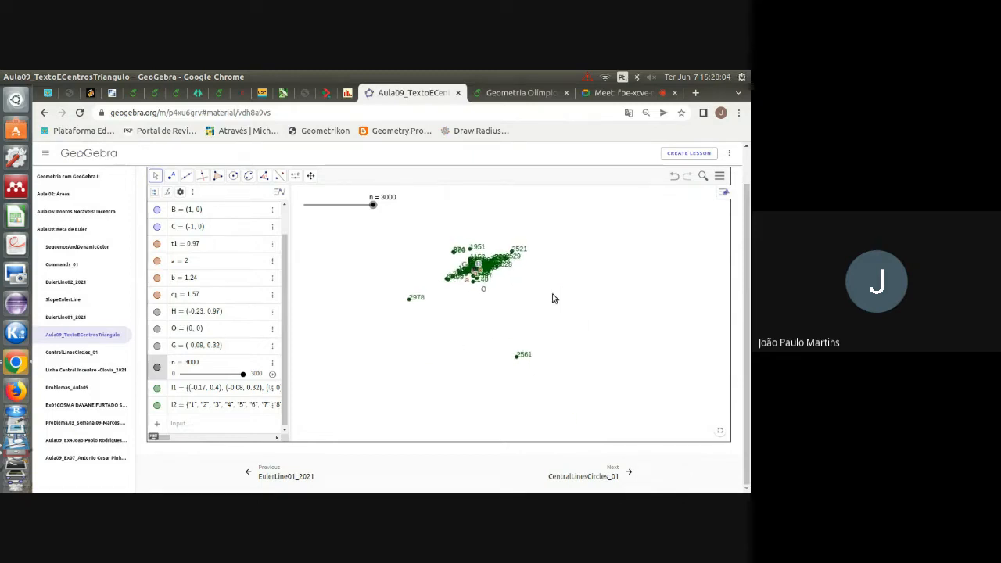
drag(623, 292, 531, 343)
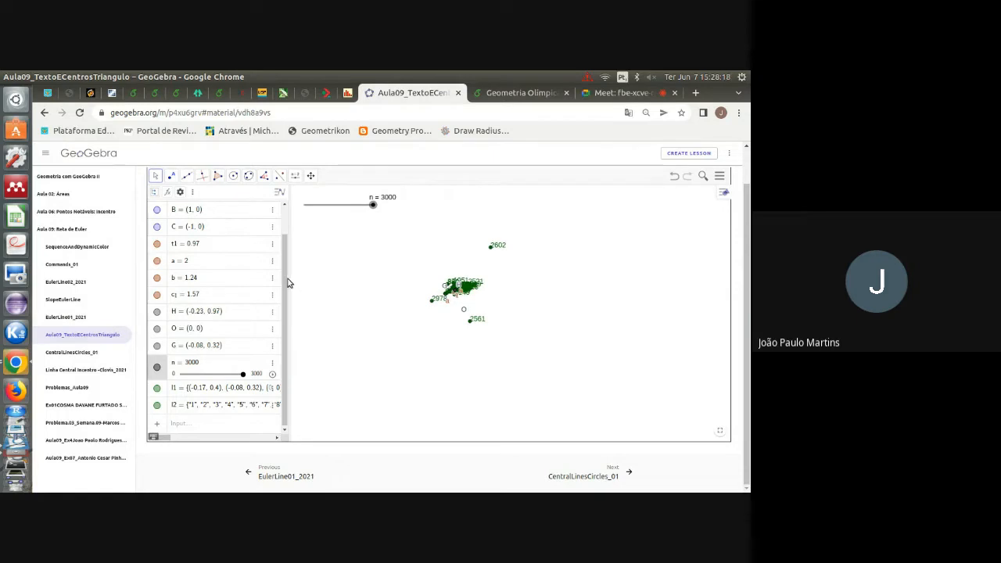
drag(290, 279, 323, 274)
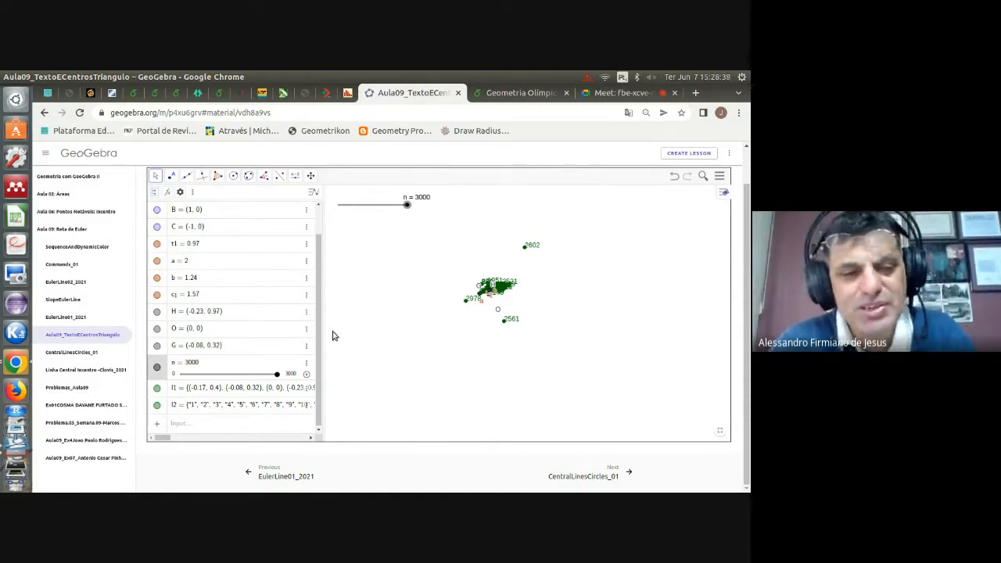
drag(323, 318, 349, 317)
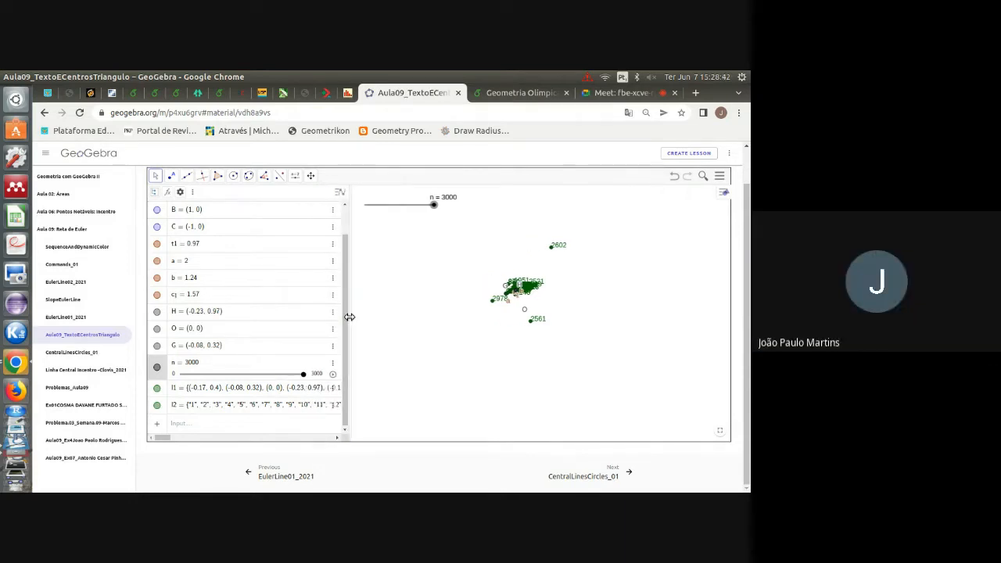
Open the CentralLinesCircles_01 activity, narrow its algebra view, shift the construction slightly, and show the applet in full screen.
click(574, 476)
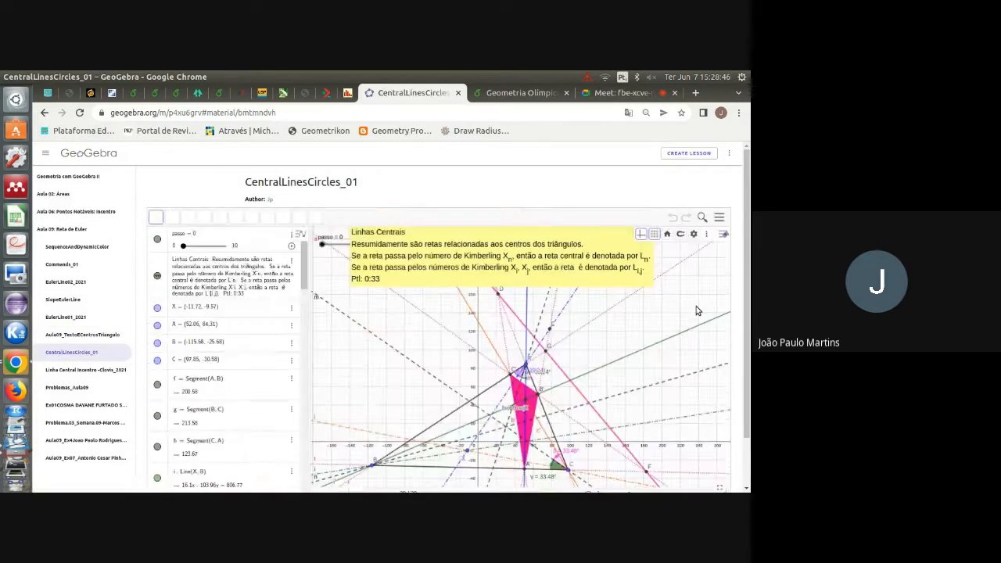
scroll(747, 242, down, 2)
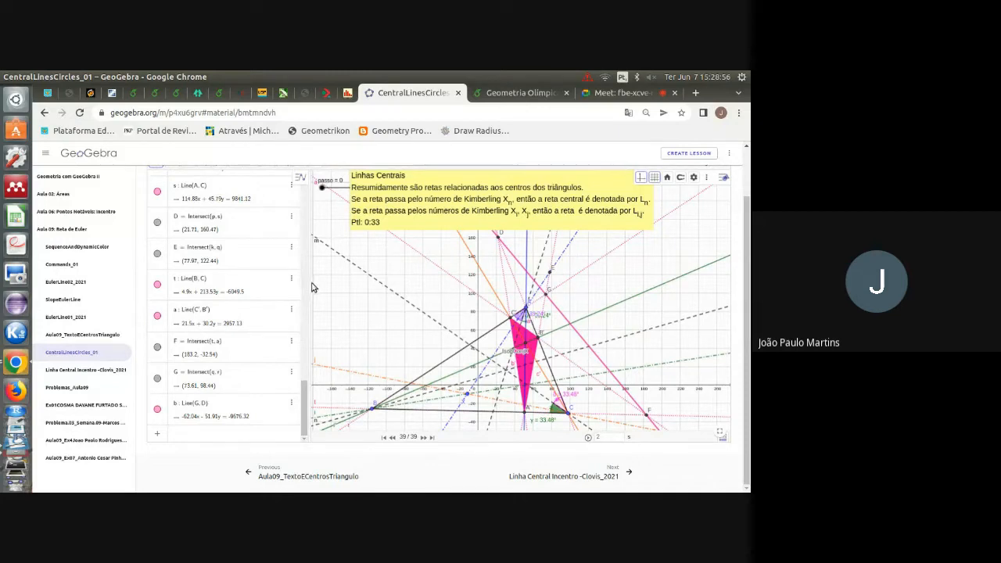
drag(301, 284, 269, 288)
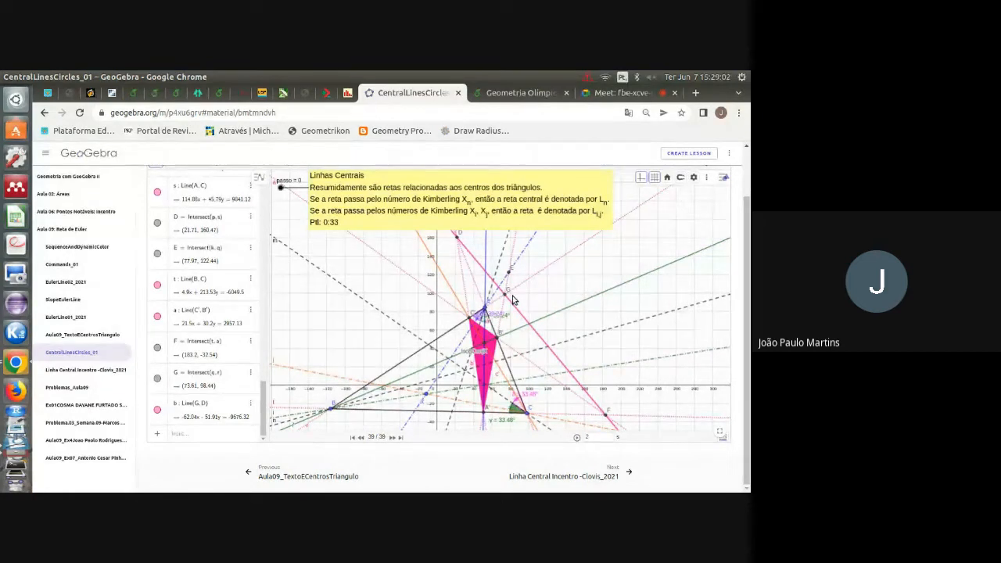
drag(565, 286, 563, 302)
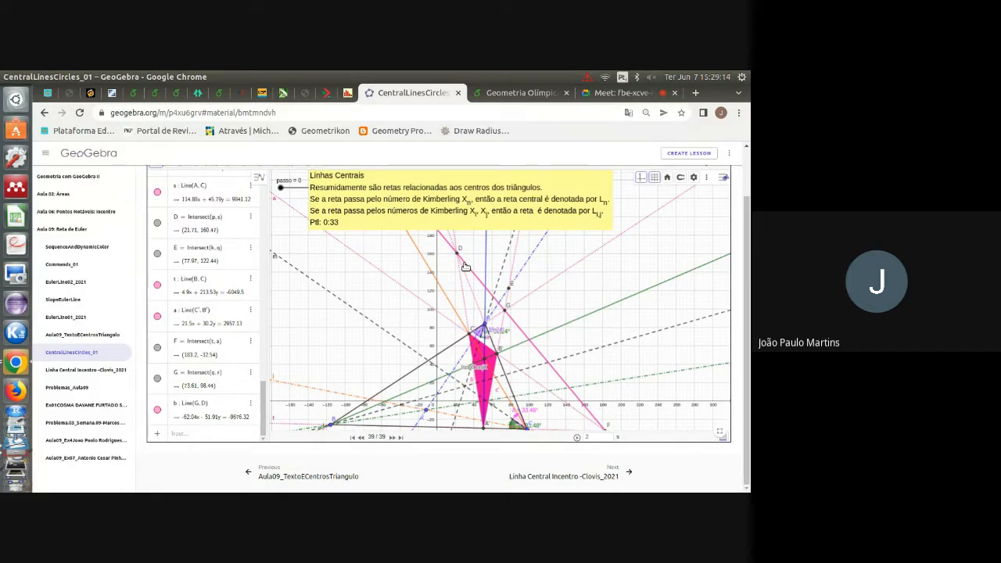
click(719, 430)
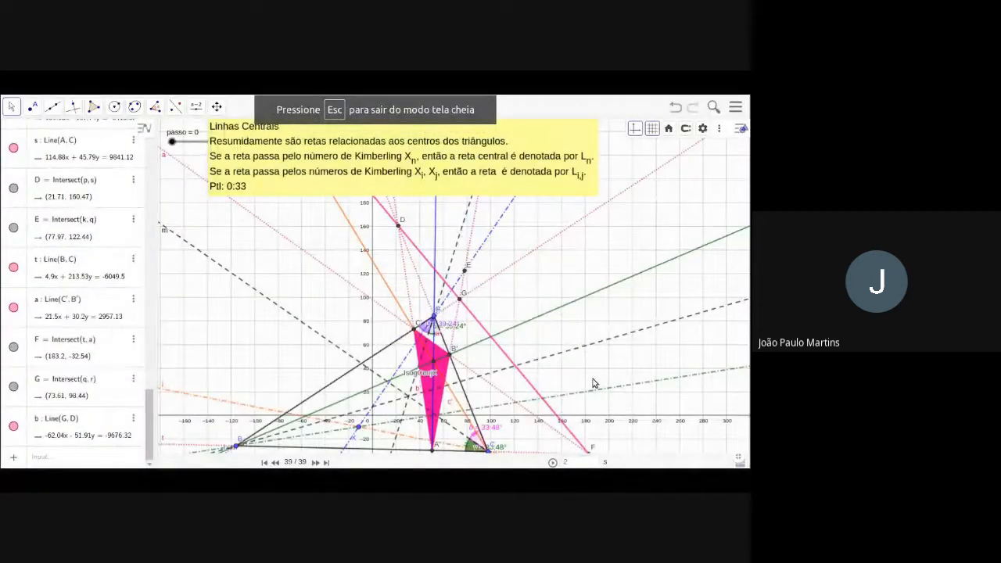